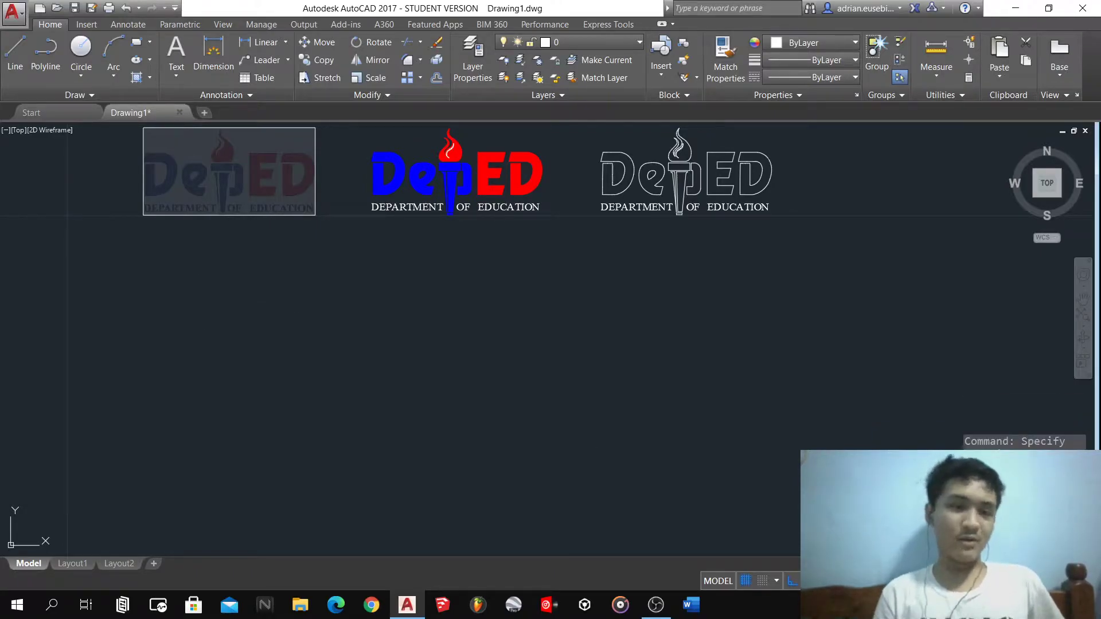
- Toggle the dynamic input prompts with F12
{"action": "left_click", "coordinate": [201, 307]}
{"action": "key", "text": "F12"}
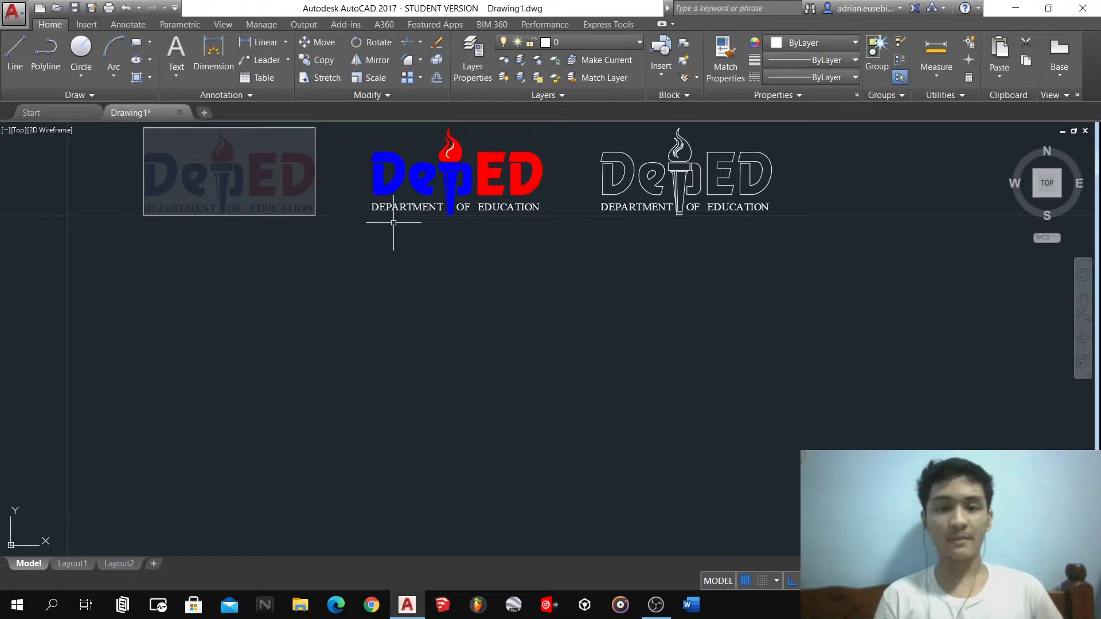
{"action": "left_click", "coordinate": [589, 133]}
{"action": "left_click", "coordinate": [566, 279]}
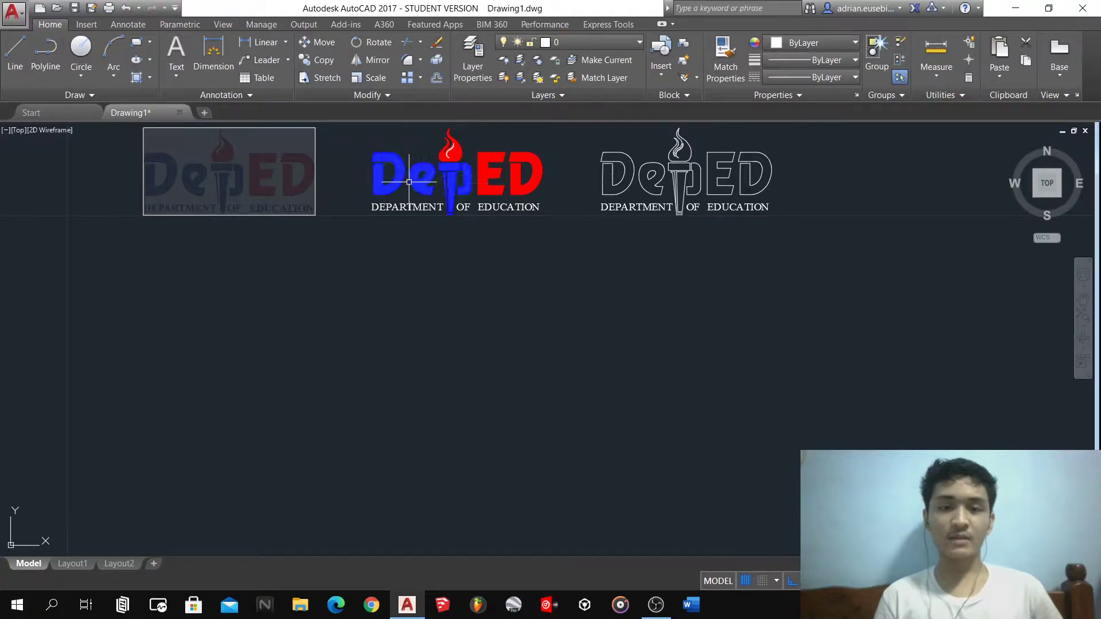
{"action": "left_click", "coordinate": [541, 272]}
{"action": "left_click", "coordinate": [436, 334]}
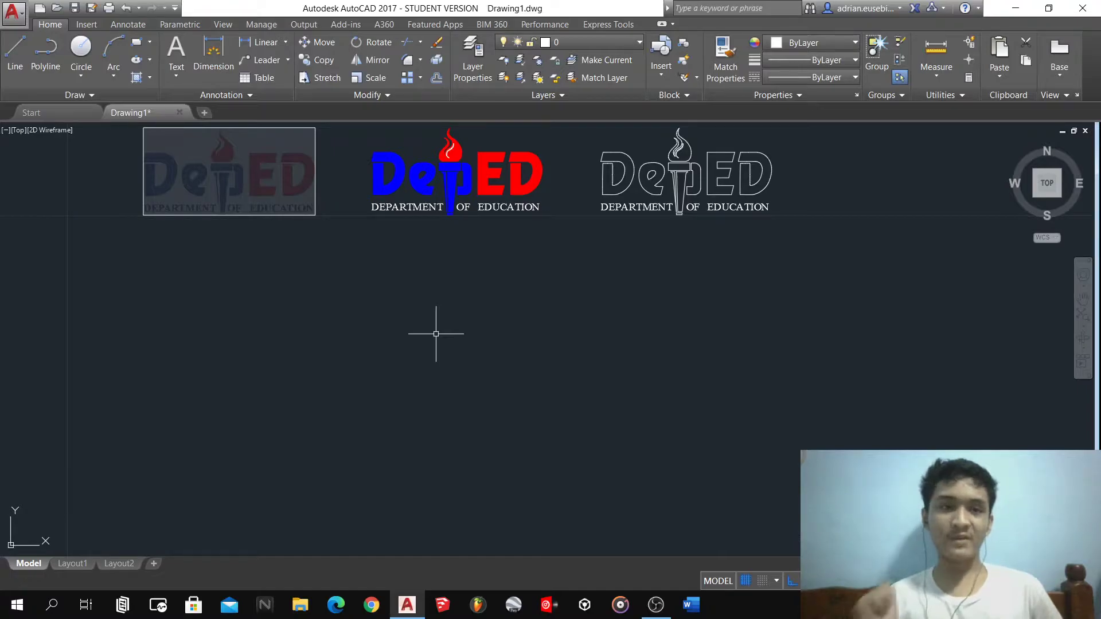
- Attach the 'denr' logo image file to the drawing
{"action": "left_click", "coordinate": [93, 25]}
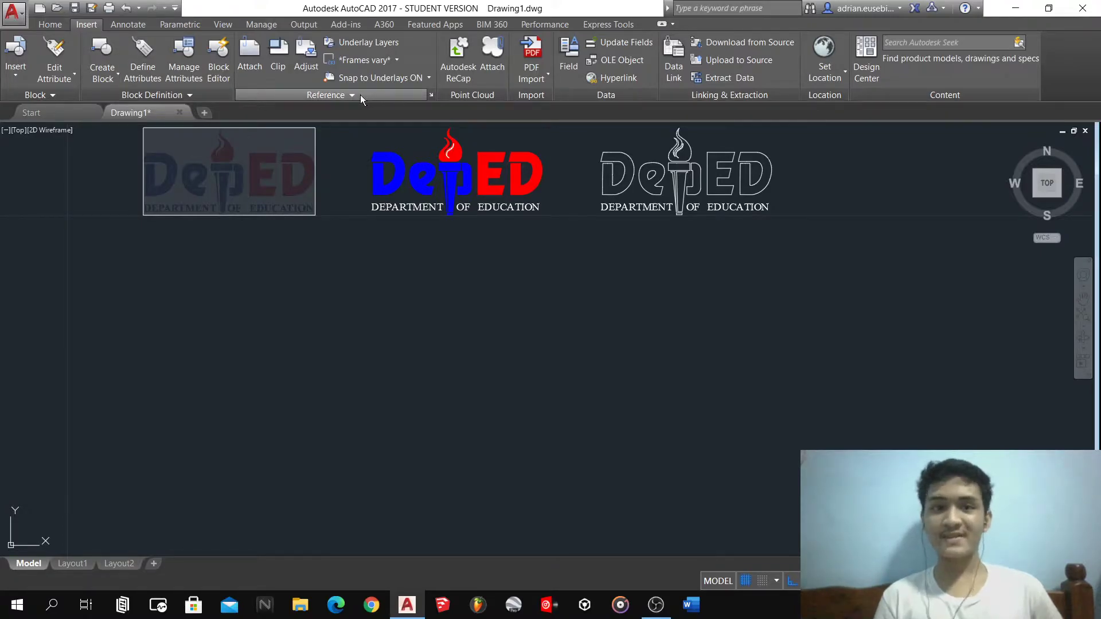
{"action": "left_click", "coordinate": [249, 60]}
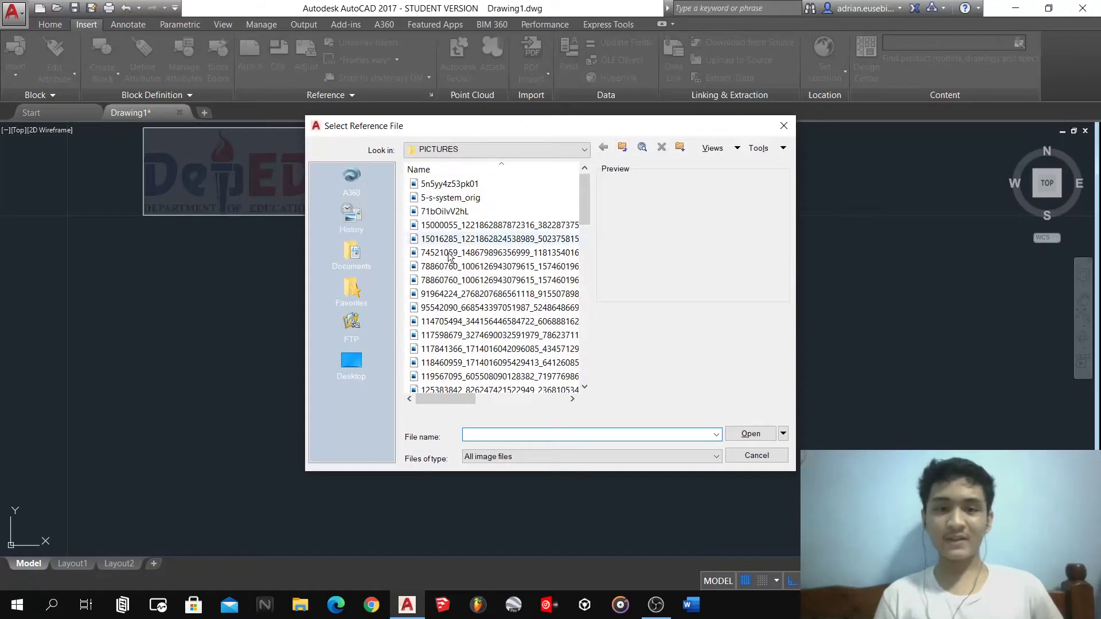
{"action": "scroll", "coordinate": [449, 258], "scroll_direction": "down", "scroll_amount": 8}
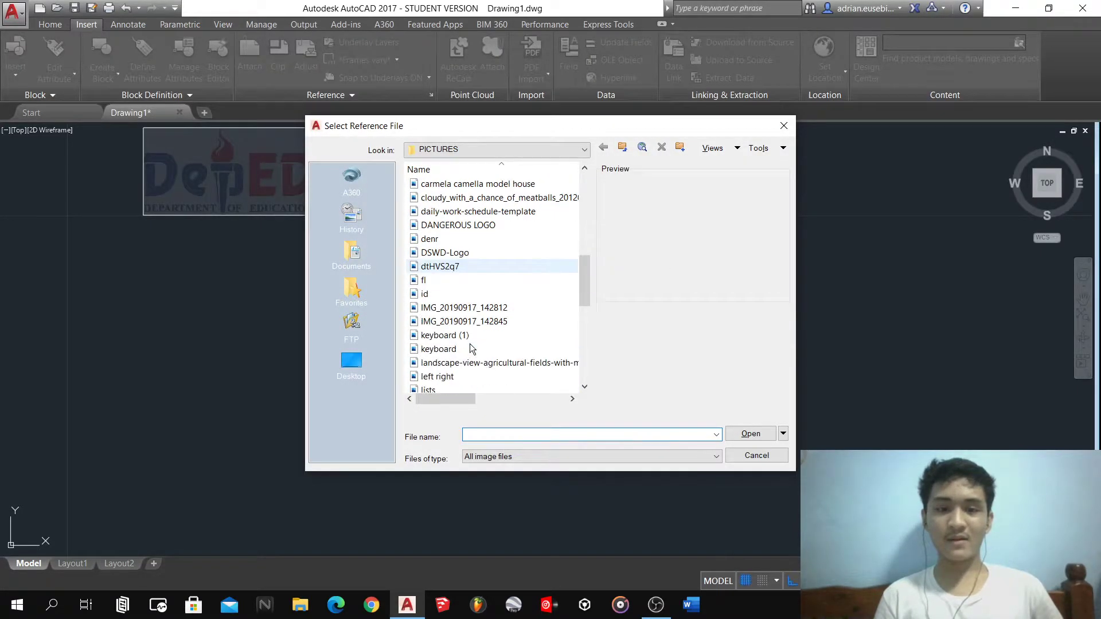
{"action": "left_click", "coordinate": [460, 240]}
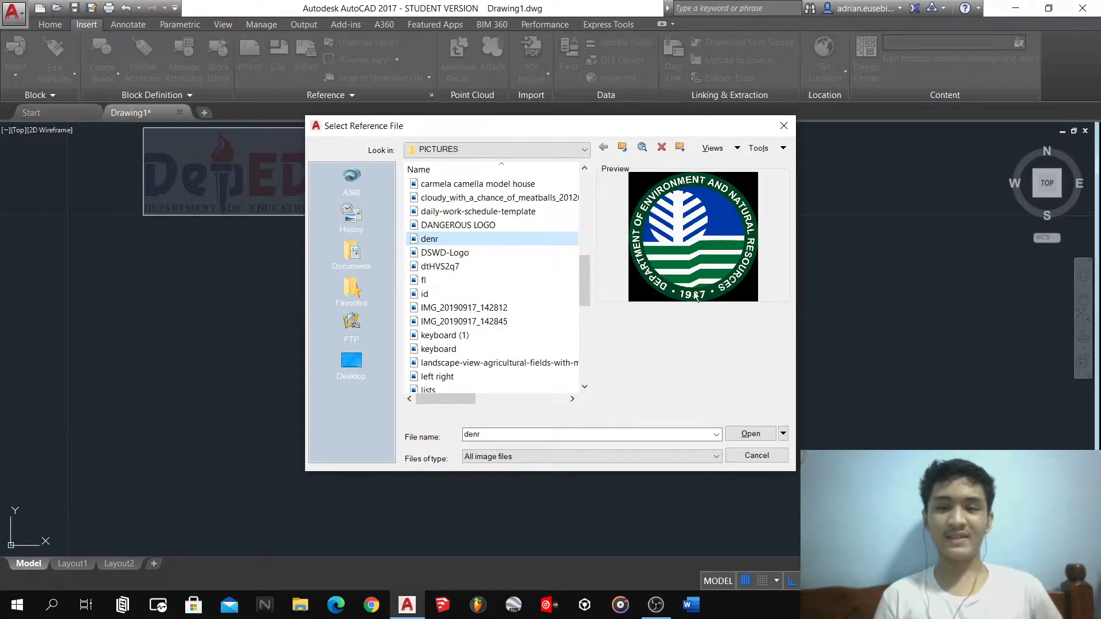
{"action": "left_click", "coordinate": [765, 439]}
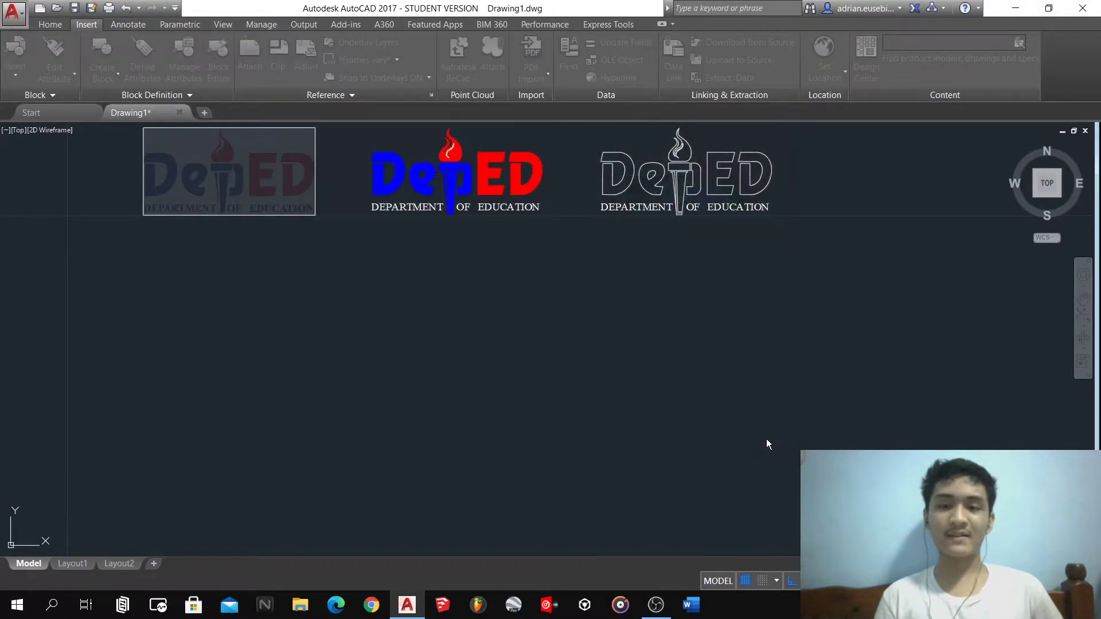
{"action": "left_click", "coordinate": [566, 401]}
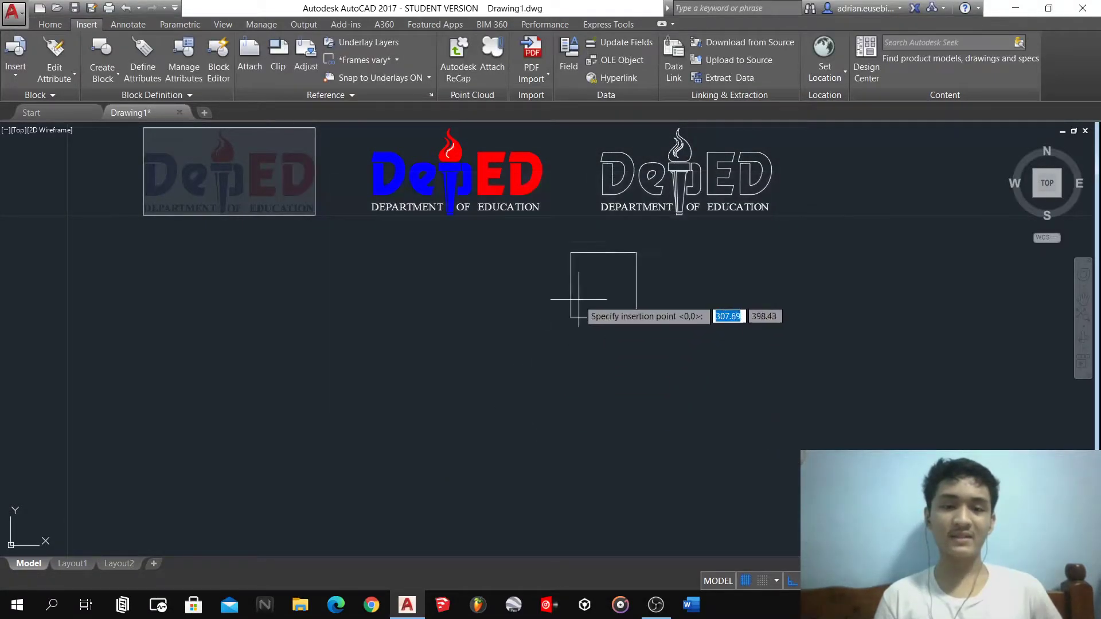
- Place the DENR image below the DepED logos at its insertion point and scale, then select it
{"action": "scroll", "coordinate": [579, 299], "scroll_direction": "down", "scroll_amount": 4}
{"action": "scroll", "coordinate": [442, 356], "scroll_direction": "up", "scroll_amount": 2}
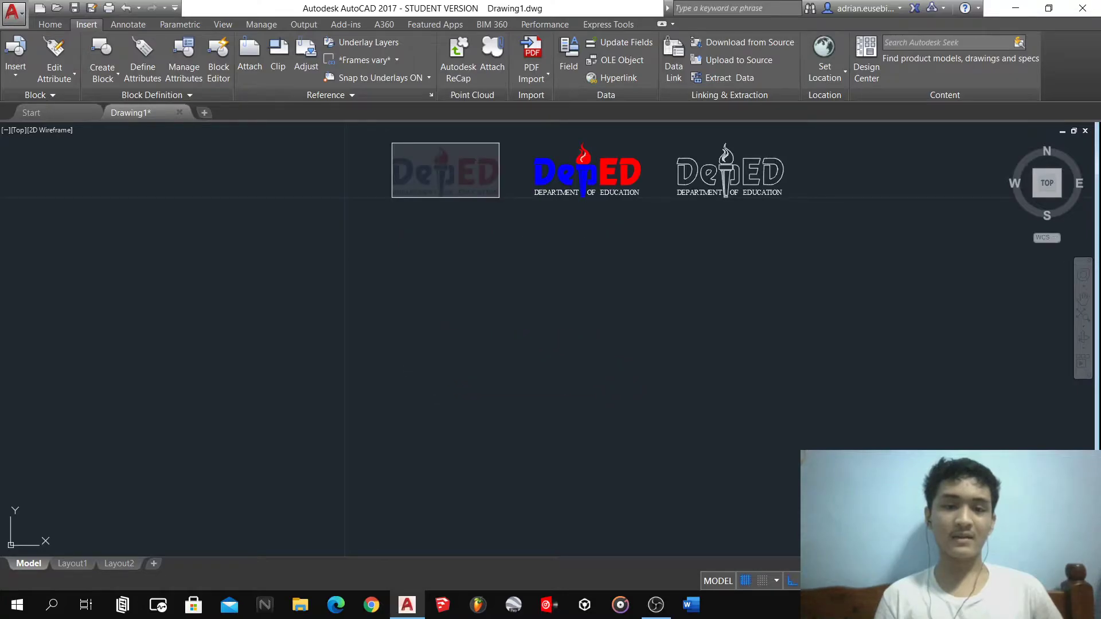
{"action": "left_click", "coordinate": [389, 320]}
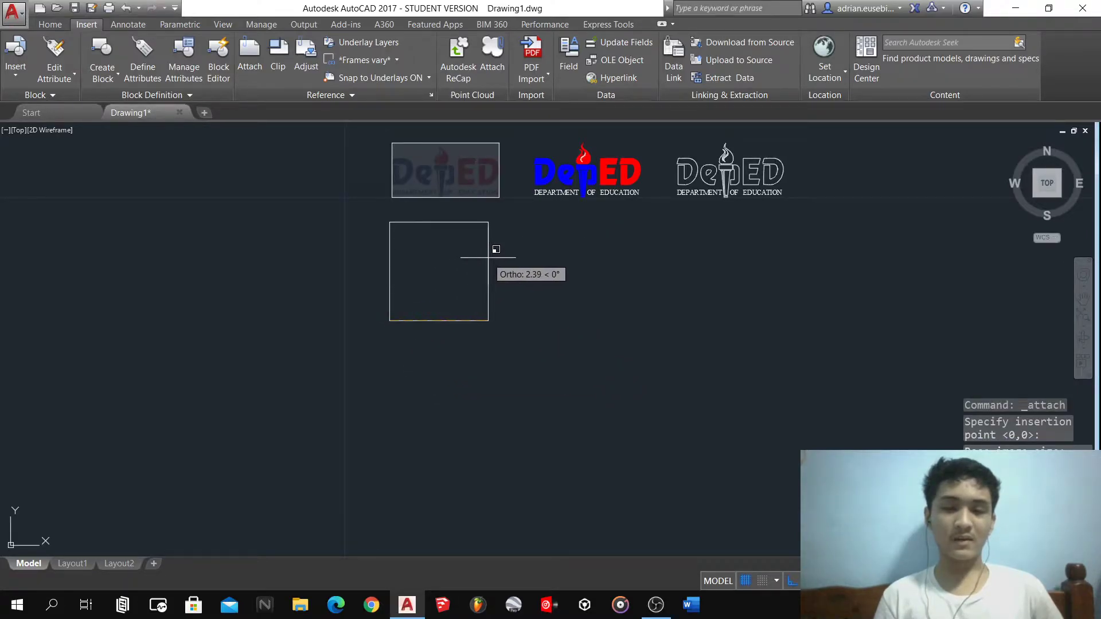
{"action": "left_click", "coordinate": [488, 257]}
{"action": "scroll", "coordinate": [452, 246], "scroll_direction": "up", "scroll_amount": 5}
{"action": "scroll", "coordinate": [499, 264], "scroll_direction": "down", "scroll_amount": 3}
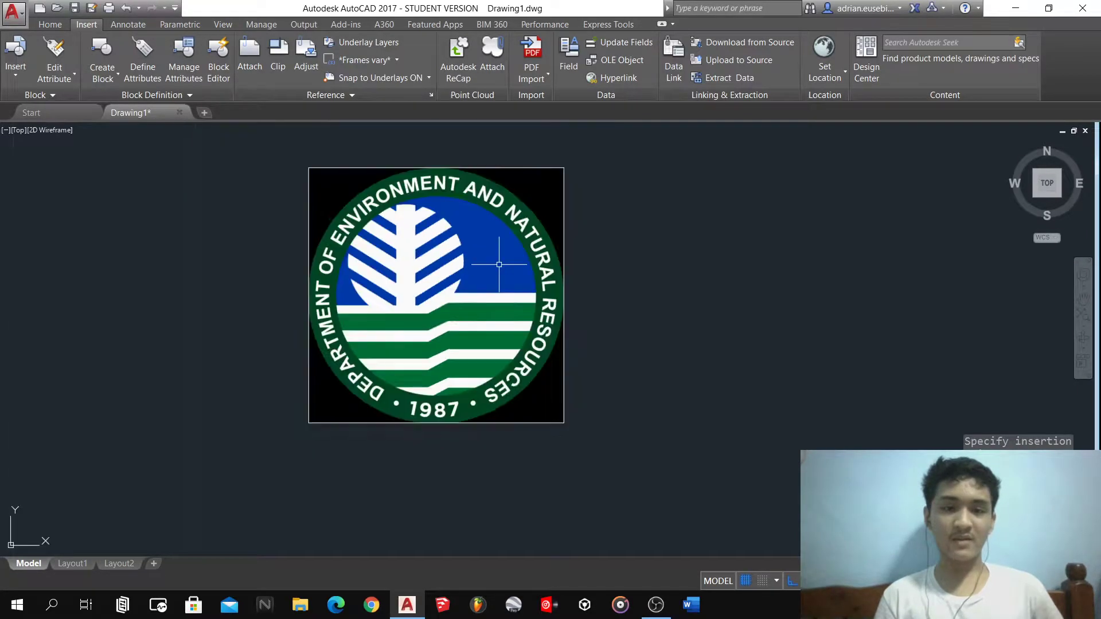
{"action": "left_click", "coordinate": [619, 413]}
{"action": "left_click", "coordinate": [539, 258]}
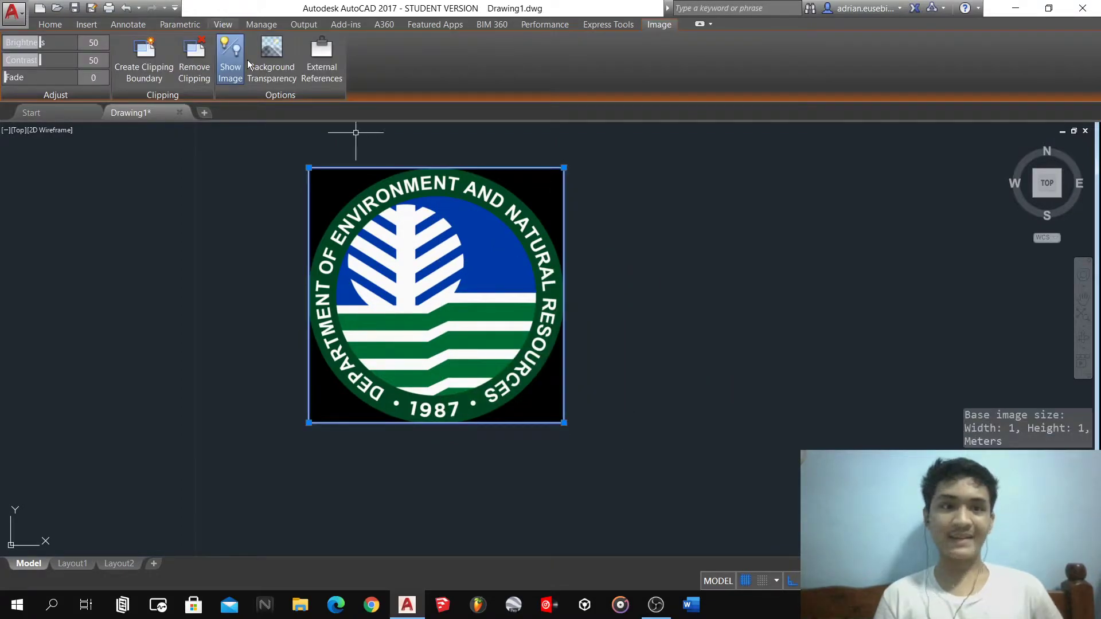
- Make the DENR image's black background transparent and fade it to 85
{"action": "left_click", "coordinate": [269, 57]}
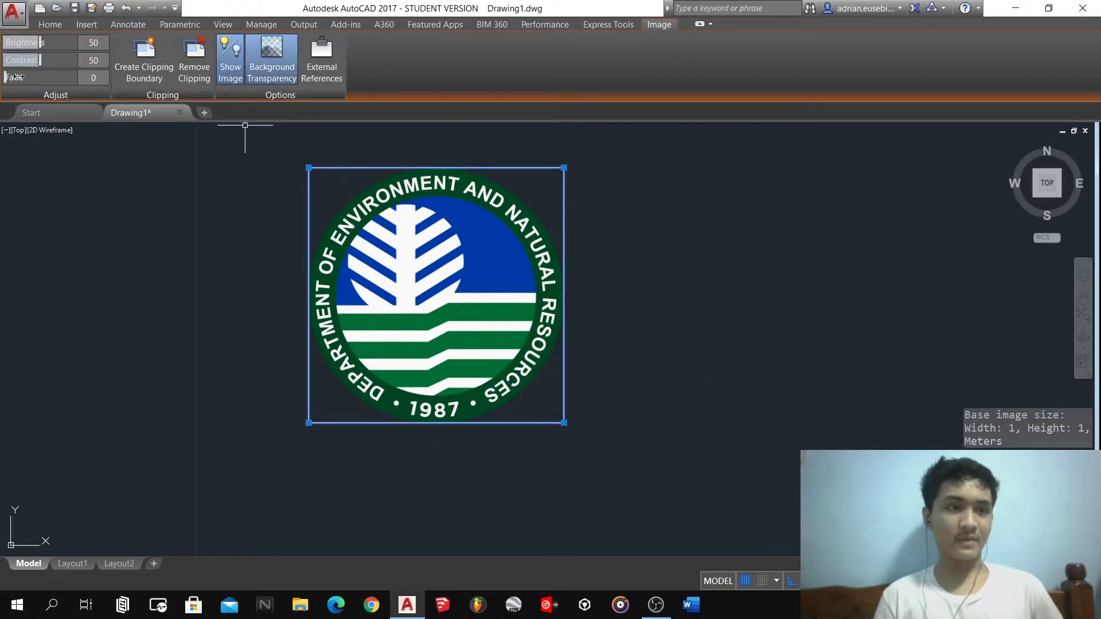
{"action": "left_click_drag", "start_coordinate": [17, 77], "coordinate": [64, 77]}
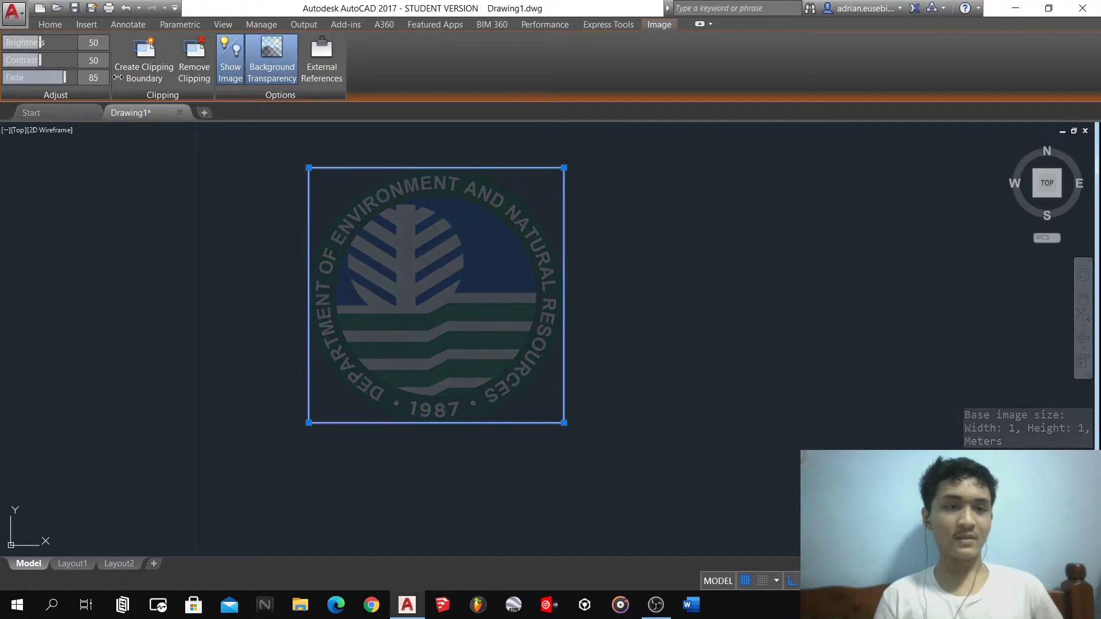
{"action": "left_click", "coordinate": [115, 185]}
{"action": "left_click", "coordinate": [245, 222]}
{"action": "key", "text": "Return"}
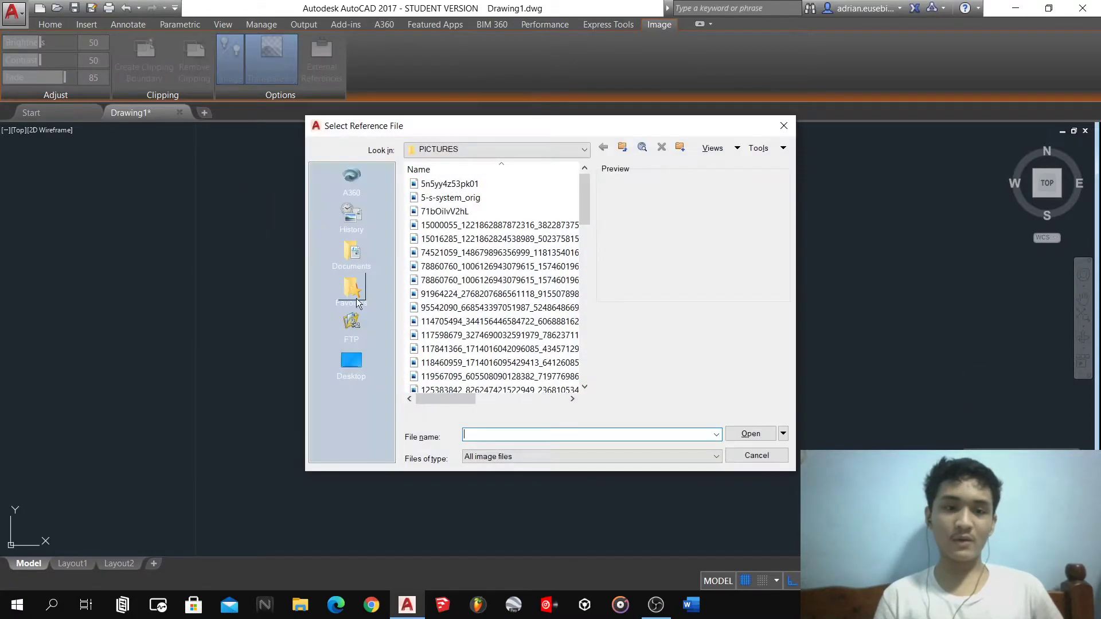
{"action": "left_click", "coordinate": [756, 455]}
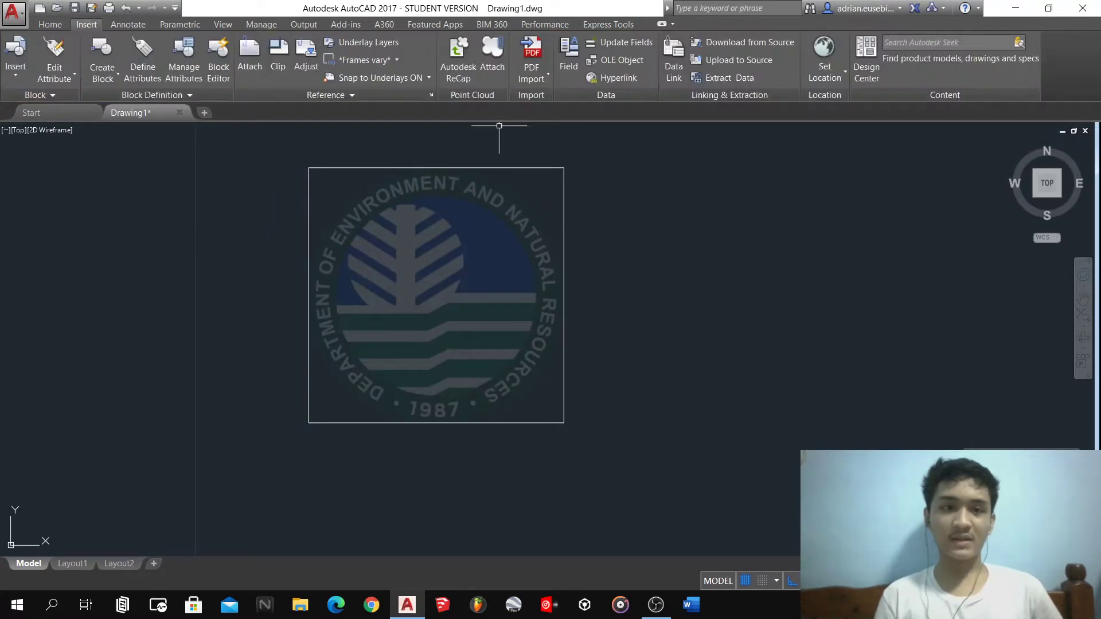
- Return to the Home tab with the faded DENR logo in view
{"action": "scroll", "coordinate": [445, 296], "scroll_direction": "up", "scroll_amount": 2}
{"action": "scroll", "coordinate": [432, 309], "scroll_direction": "down", "scroll_amount": 2}
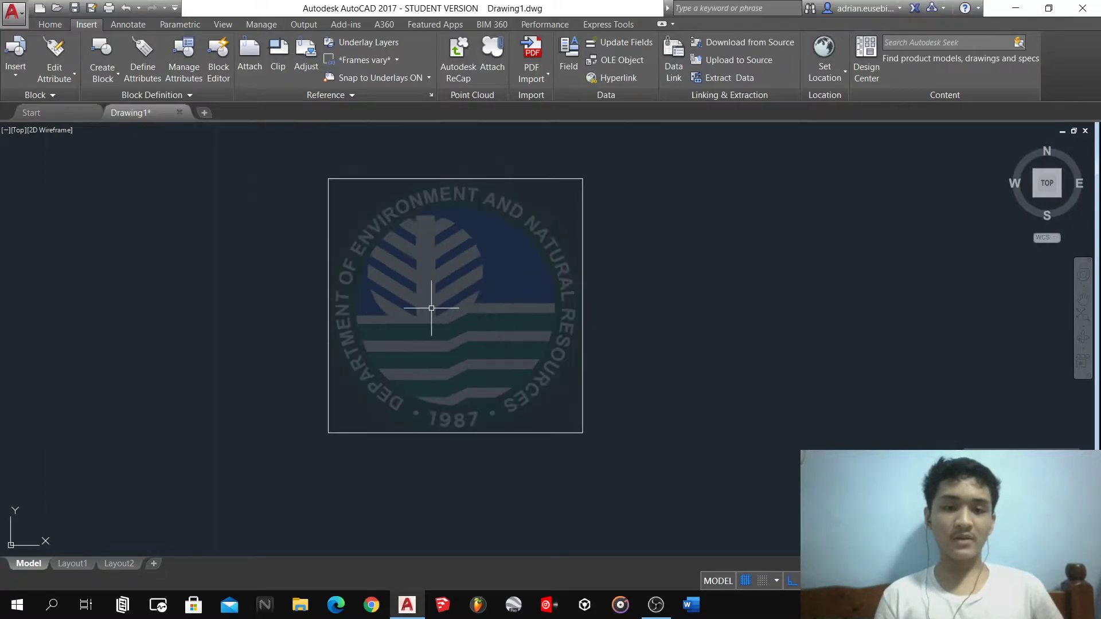
{"action": "scroll", "coordinate": [440, 326], "scroll_direction": "up", "scroll_amount": 2}
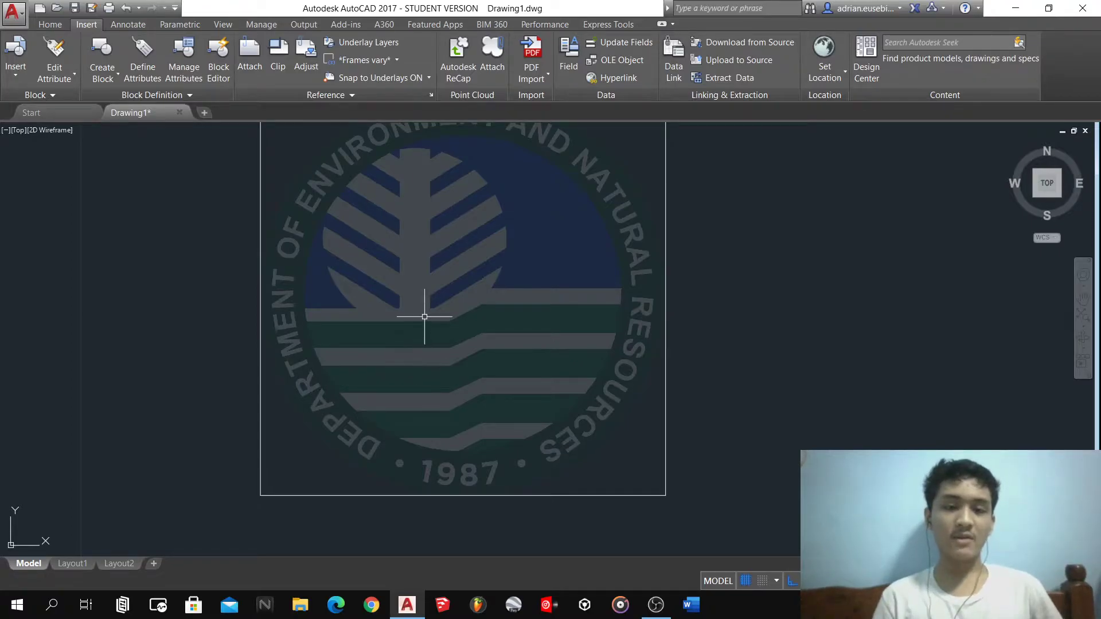
{"action": "scroll", "coordinate": [424, 315], "scroll_direction": "down", "scroll_amount": 6}
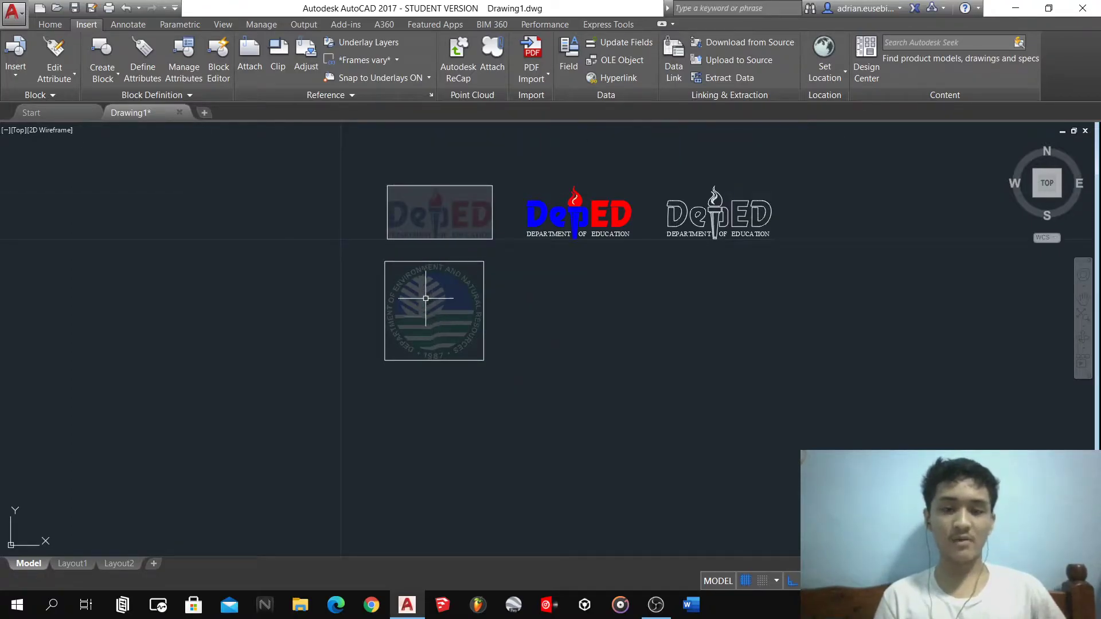
{"action": "scroll", "coordinate": [424, 316], "scroll_direction": "up", "scroll_amount": 4}
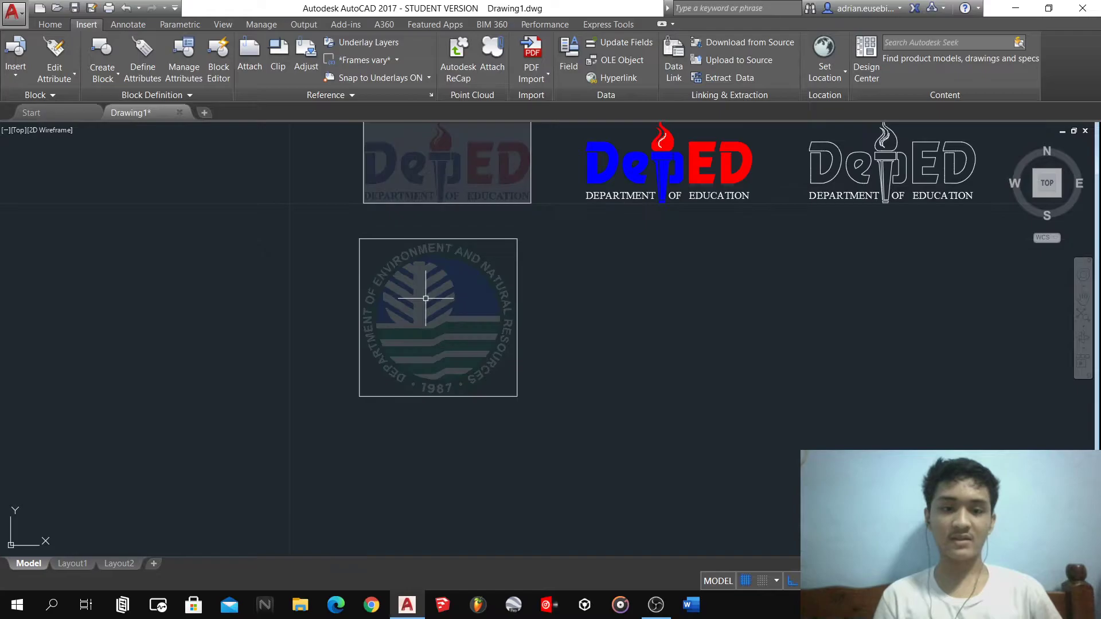
{"action": "left_click", "coordinate": [63, 25]}
{"action": "scroll", "coordinate": [470, 319], "scroll_direction": "up", "scroll_amount": 2}
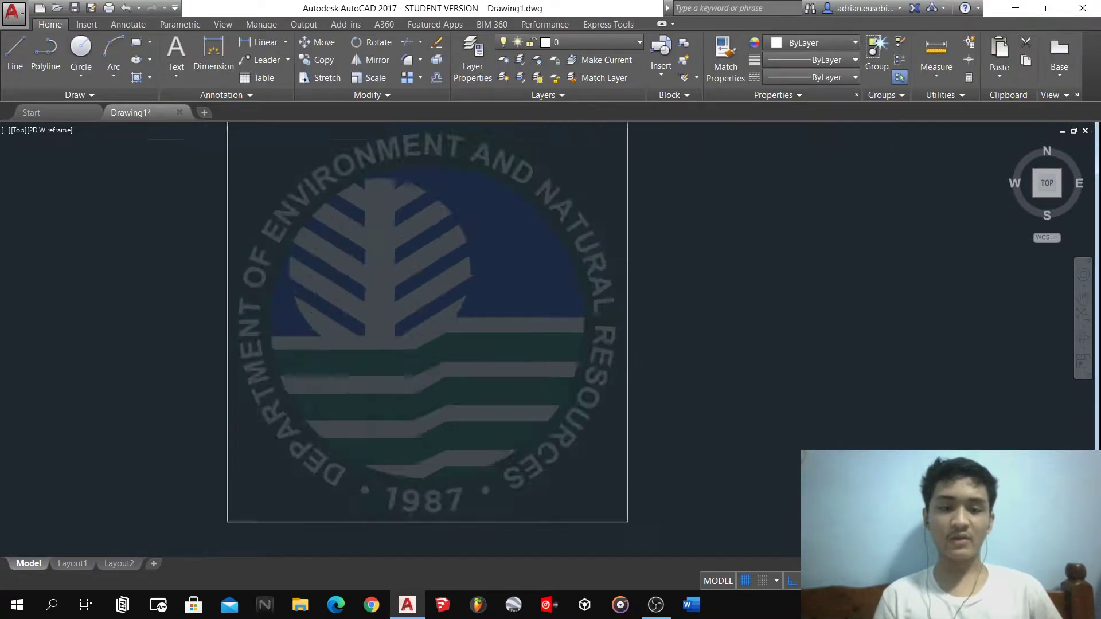
{"action": "scroll", "coordinate": [462, 319], "scroll_direction": "down", "scroll_amount": 6}
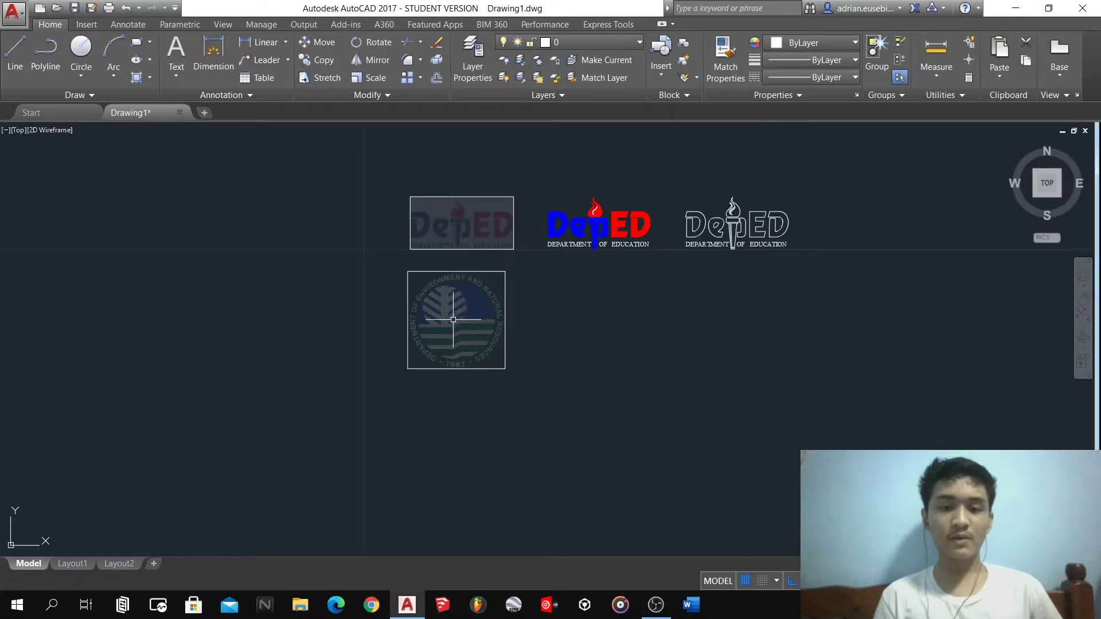
{"action": "scroll", "coordinate": [453, 319], "scroll_direction": "down", "scroll_amount": 2}
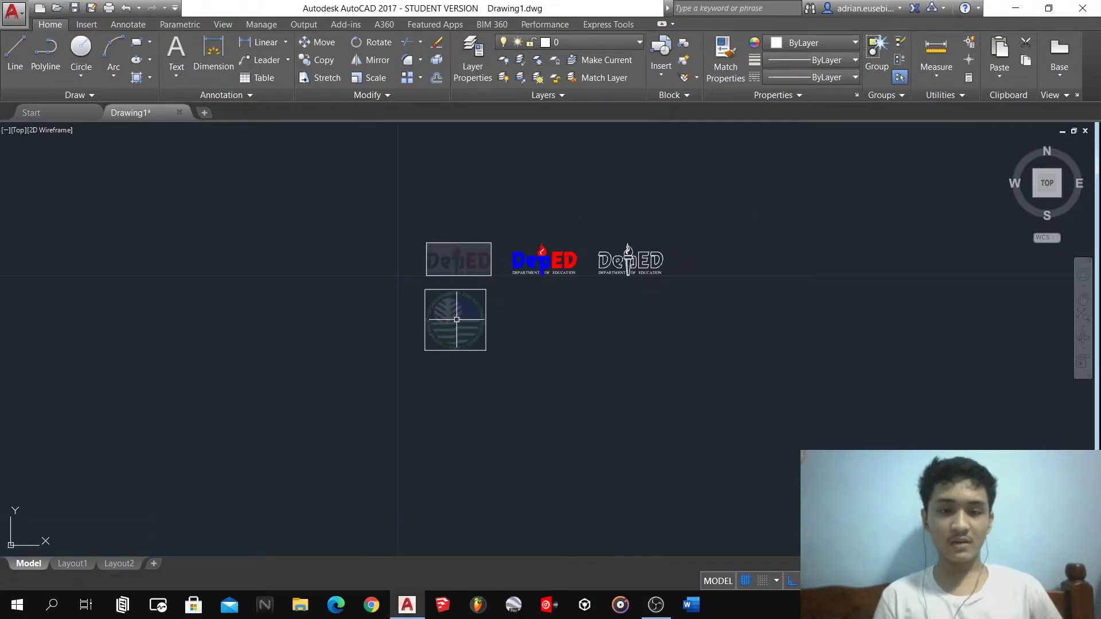
- Draw a radius 0.97 circle centred in the DENR logo, tracing the emblem's round field
{"action": "type", "text": "c"}
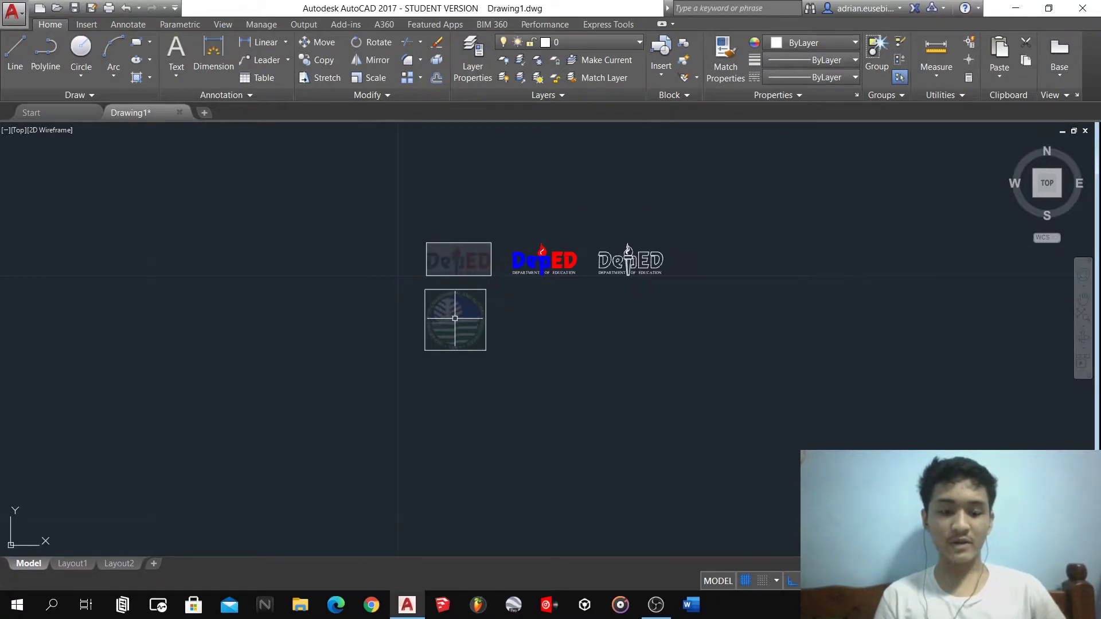
{"action": "key", "text": "Return"}
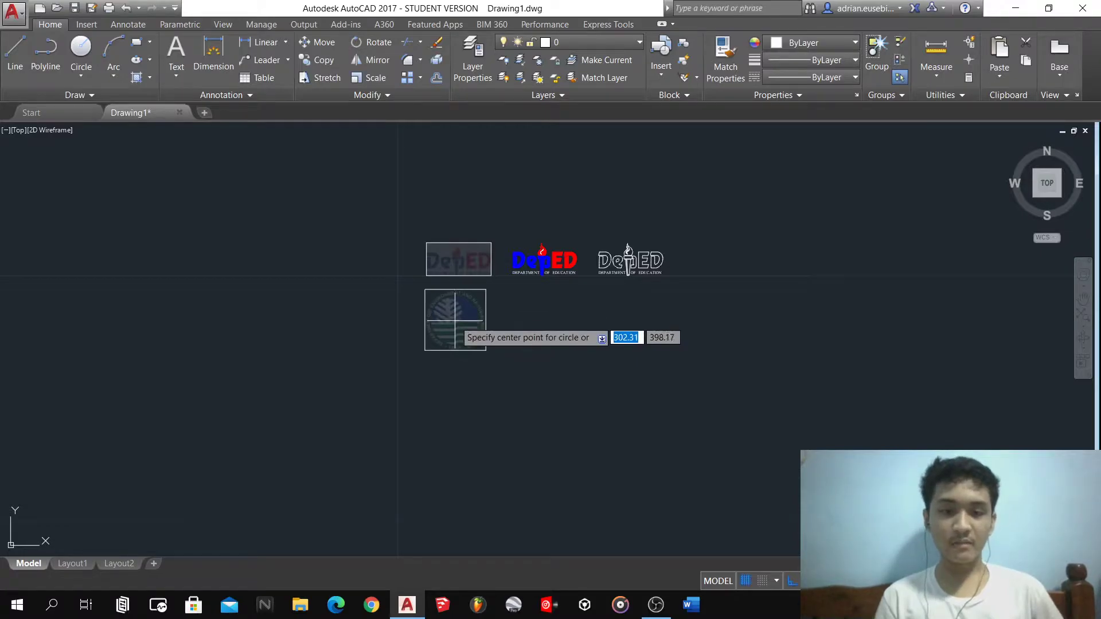
{"action": "scroll", "coordinate": [455, 320], "scroll_direction": "up", "scroll_amount": 2}
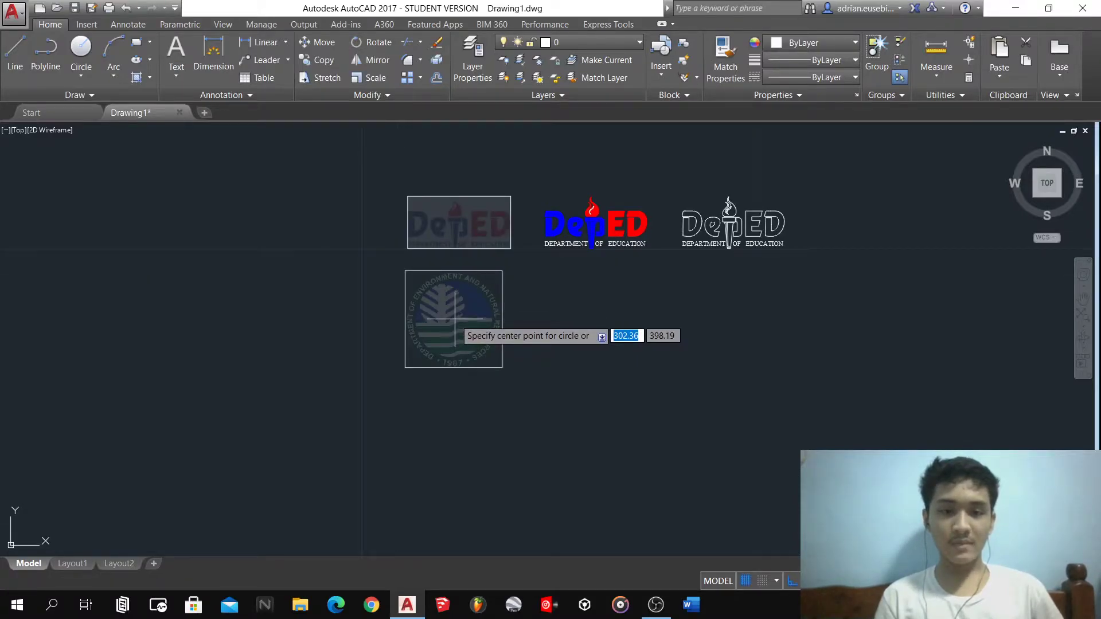
{"action": "scroll", "coordinate": [454, 317], "scroll_direction": "down", "scroll_amount": 2}
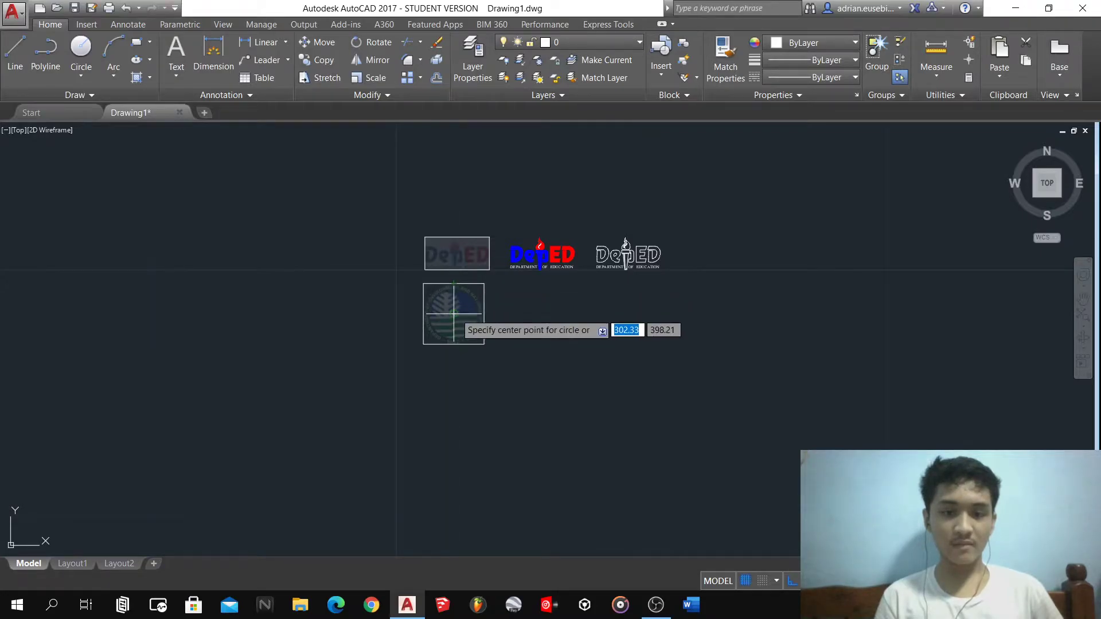
{"action": "left_click", "coordinate": [454, 313]}
{"action": "scroll", "coordinate": [473, 310], "scroll_direction": "up", "scroll_amount": 6}
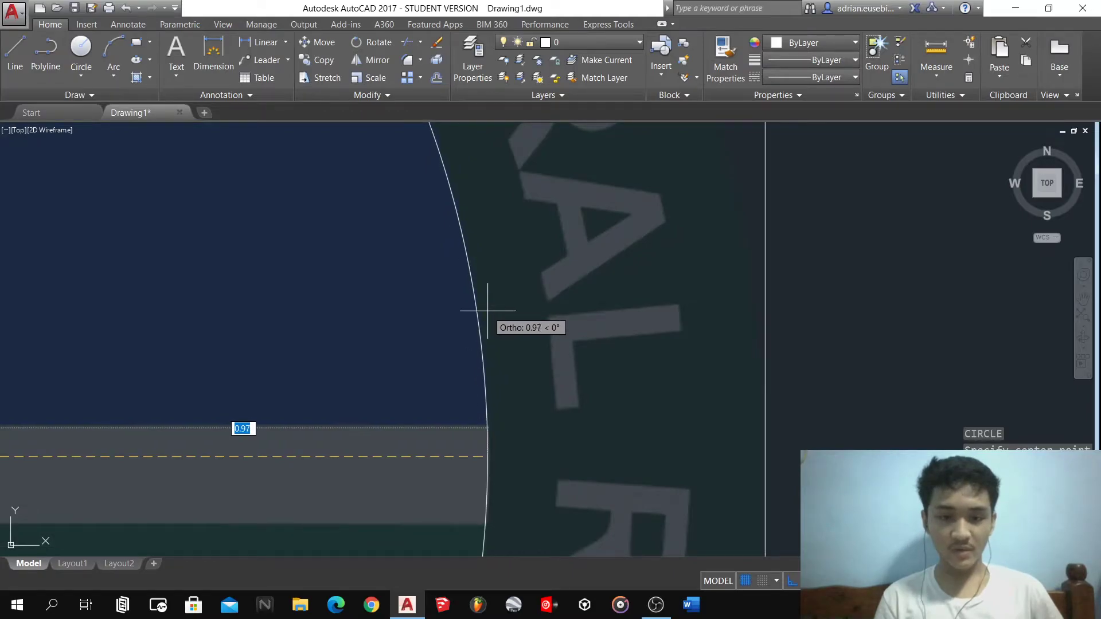
{"action": "left_click", "coordinate": [487, 312]}
{"action": "scroll", "coordinate": [585, 332], "scroll_direction": "down", "scroll_amount": 8}
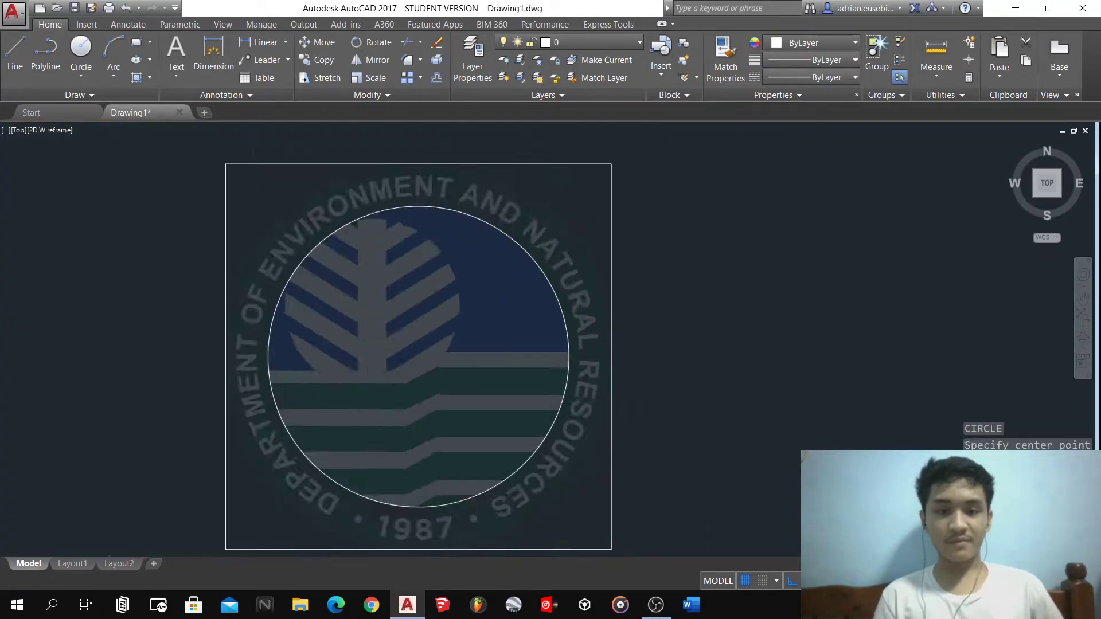
{"action": "scroll", "coordinate": [432, 367], "scroll_direction": "up", "scroll_amount": 2}
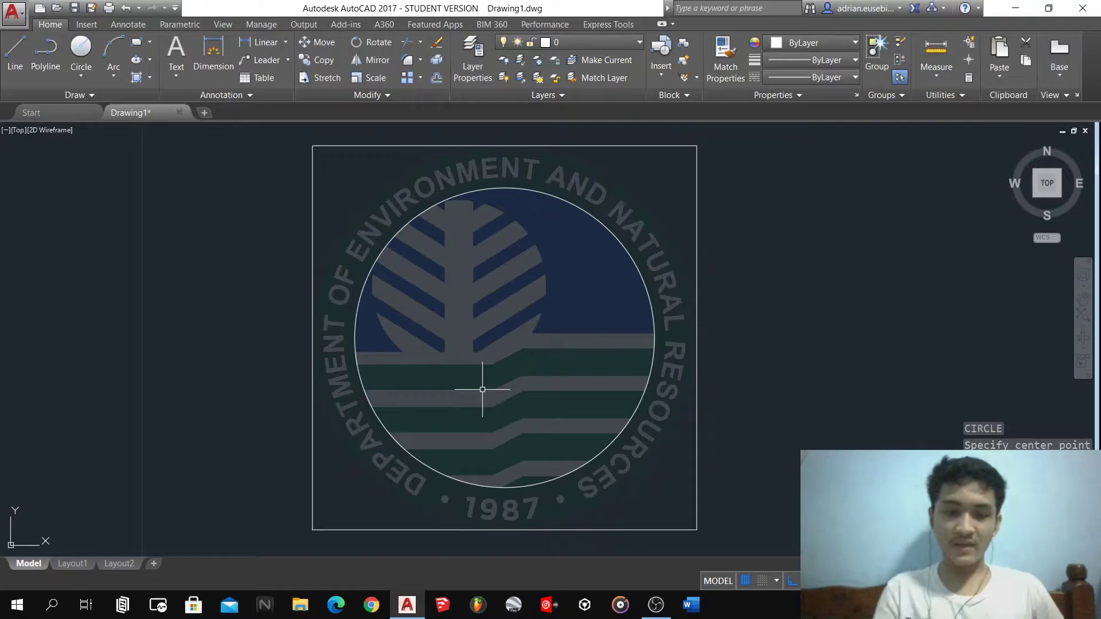
{"action": "type", "text": "l"}
{"action": "key", "text": "Return"}
{"action": "scroll", "coordinate": [644, 356], "scroll_direction": "up", "scroll_amount": 5}
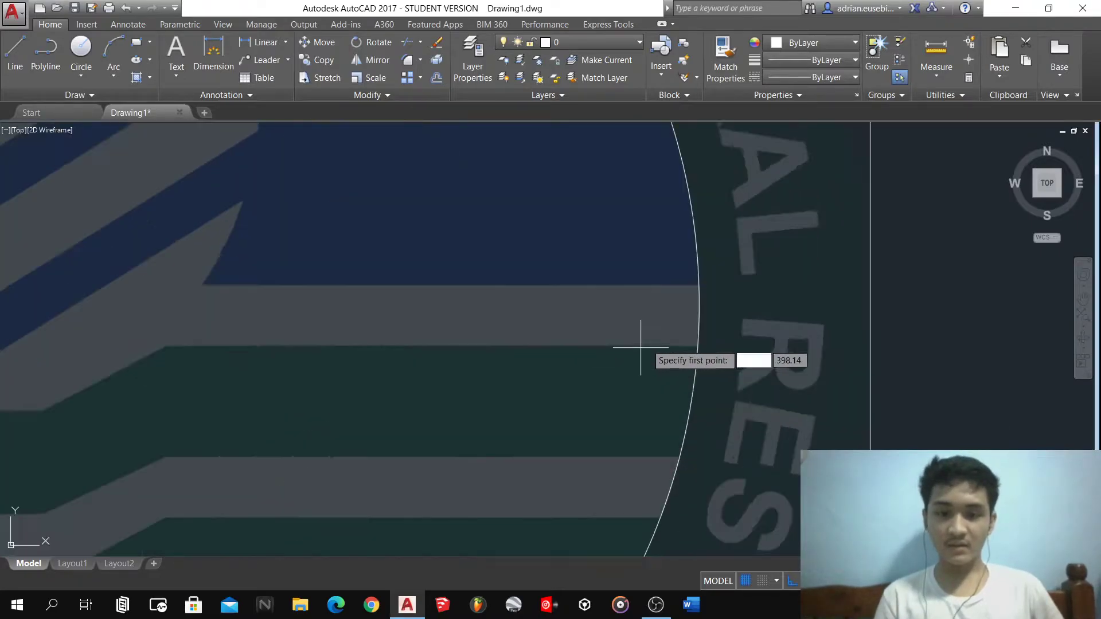
- Draw a horizontal line from the circle's right edge along the first stripe's top edge
{"action": "left_click", "coordinate": [715, 287]}
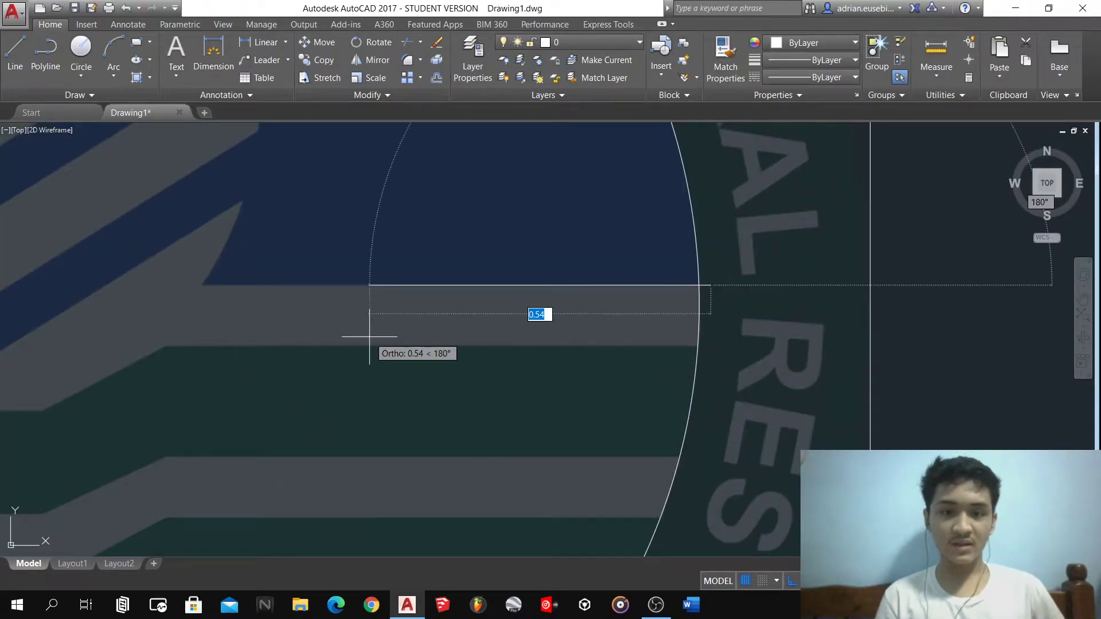
{"action": "scroll", "coordinate": [370, 336], "scroll_direction": "down", "scroll_amount": 4}
{"action": "left_click", "coordinate": [210, 344]}
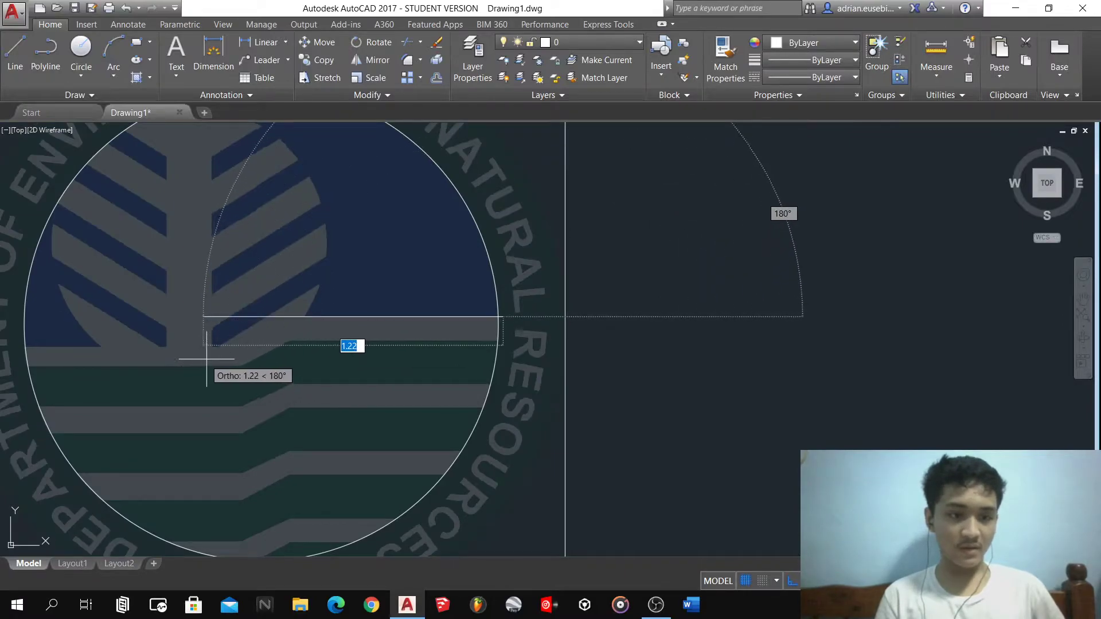
{"action": "key", "text": "Escape"}
{"action": "left_click", "coordinate": [344, 359]}
{"action": "left_click", "coordinate": [315, 305]}
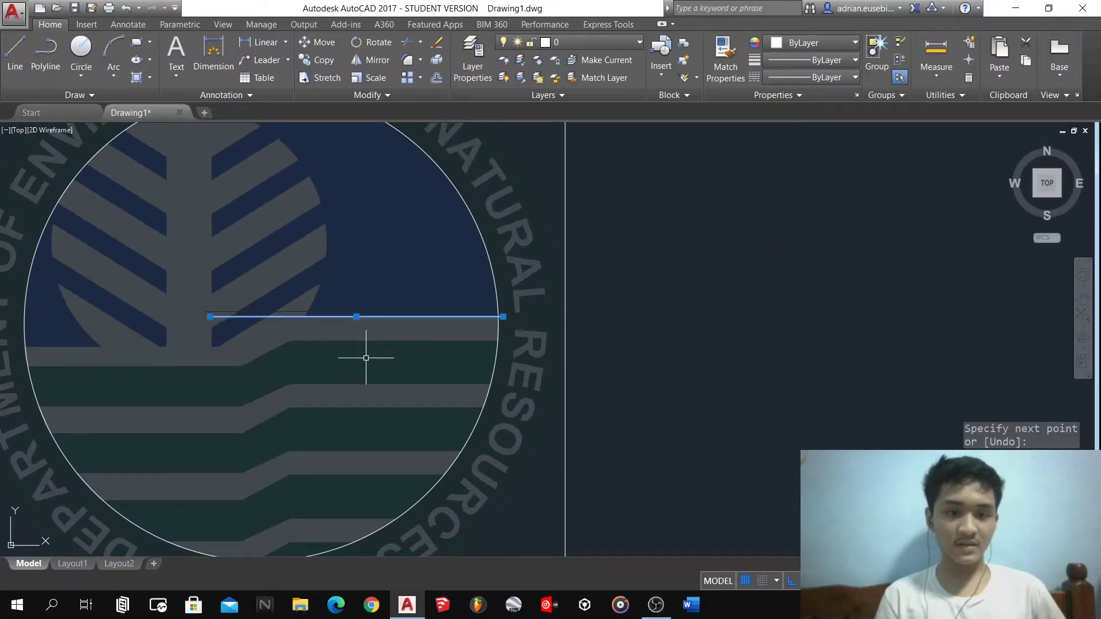
{"action": "scroll", "coordinate": [394, 352], "scroll_direction": "up", "scroll_amount": 3}
- Offset the line onto the first stripe's bottom edge and the next stripe edges
{"action": "type", "text": "o"}
{"action": "key", "text": "Return"}
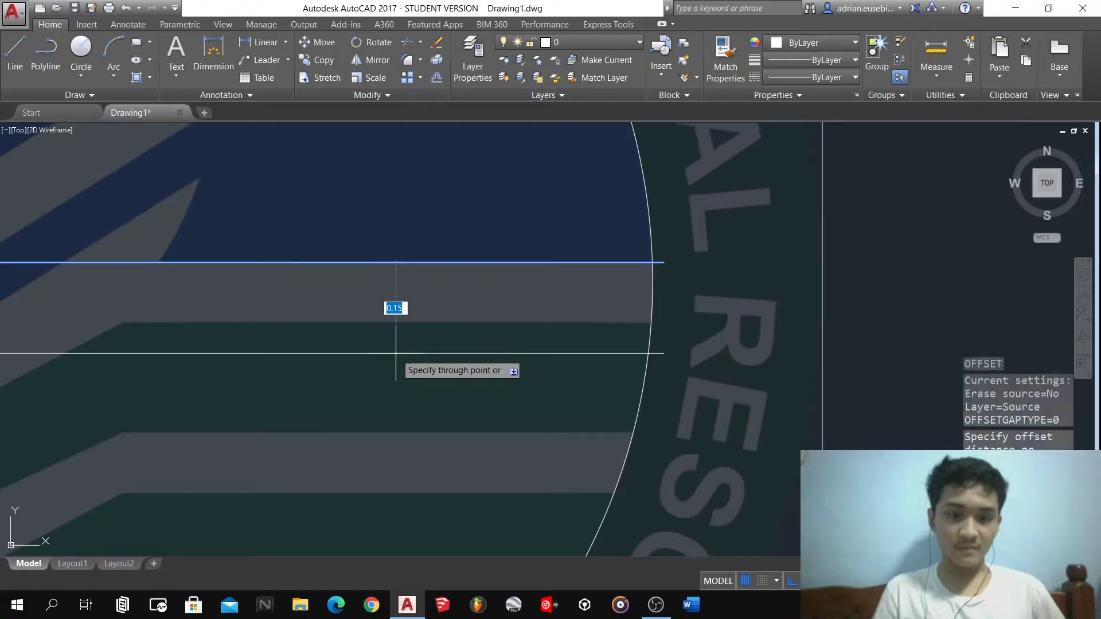
{"action": "left_click", "coordinate": [395, 323]}
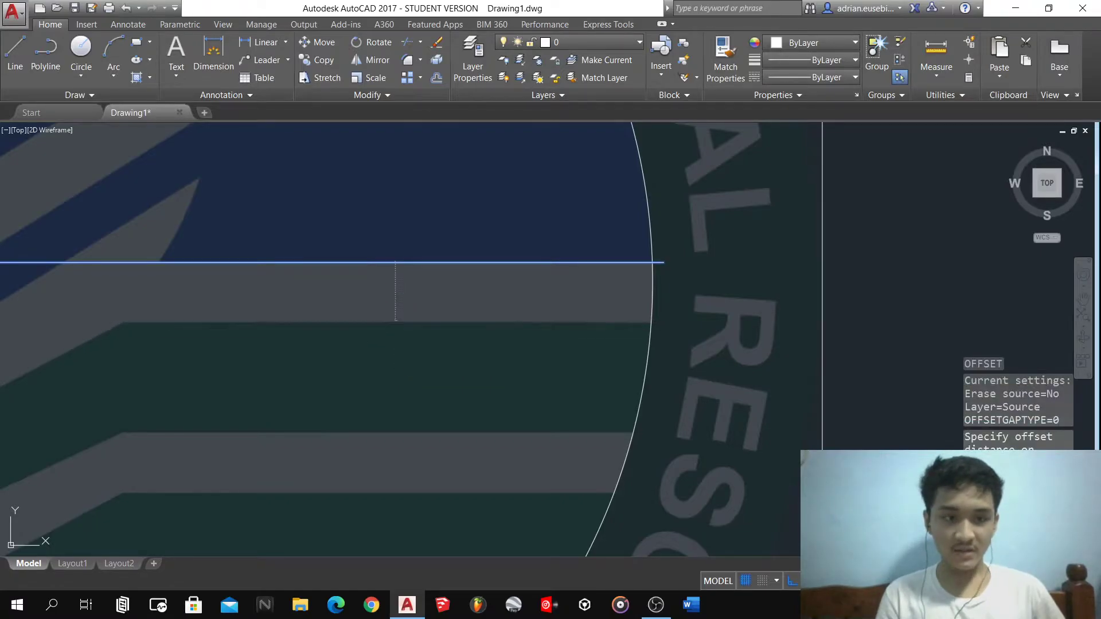
{"action": "left_click", "coordinate": [427, 320]}
{"action": "left_click", "coordinate": [433, 432]}
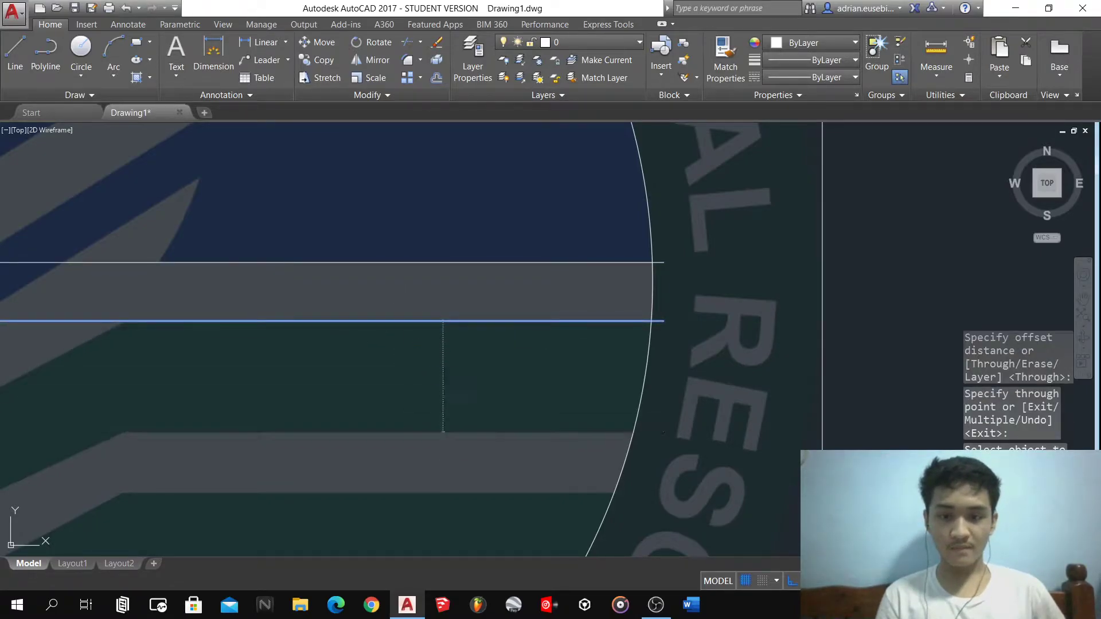
{"action": "scroll", "coordinate": [444, 421], "scroll_direction": "down", "scroll_amount": 4}
{"action": "scroll", "coordinate": [436, 358], "scroll_direction": "up", "scroll_amount": 3}
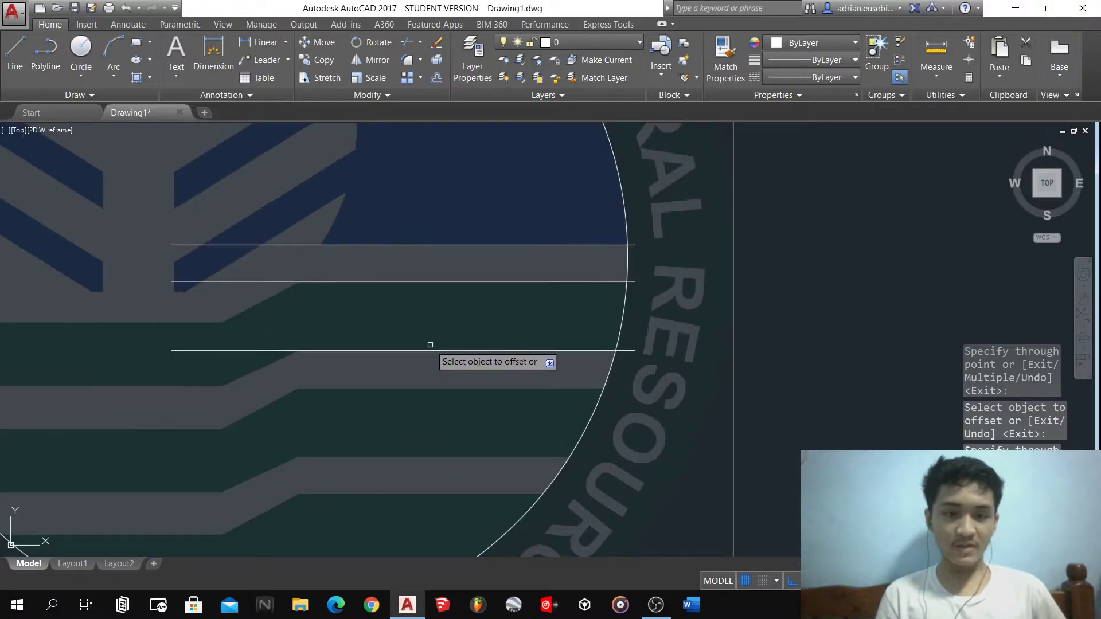
{"action": "left_click", "coordinate": [430, 351]}
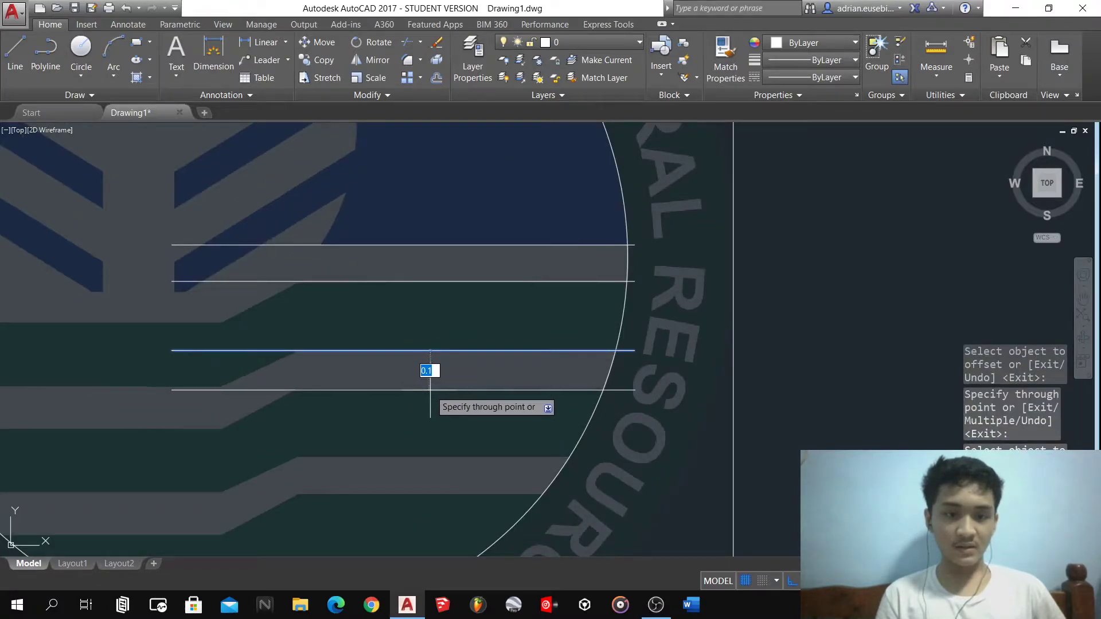
{"action": "left_click", "coordinate": [430, 387]}
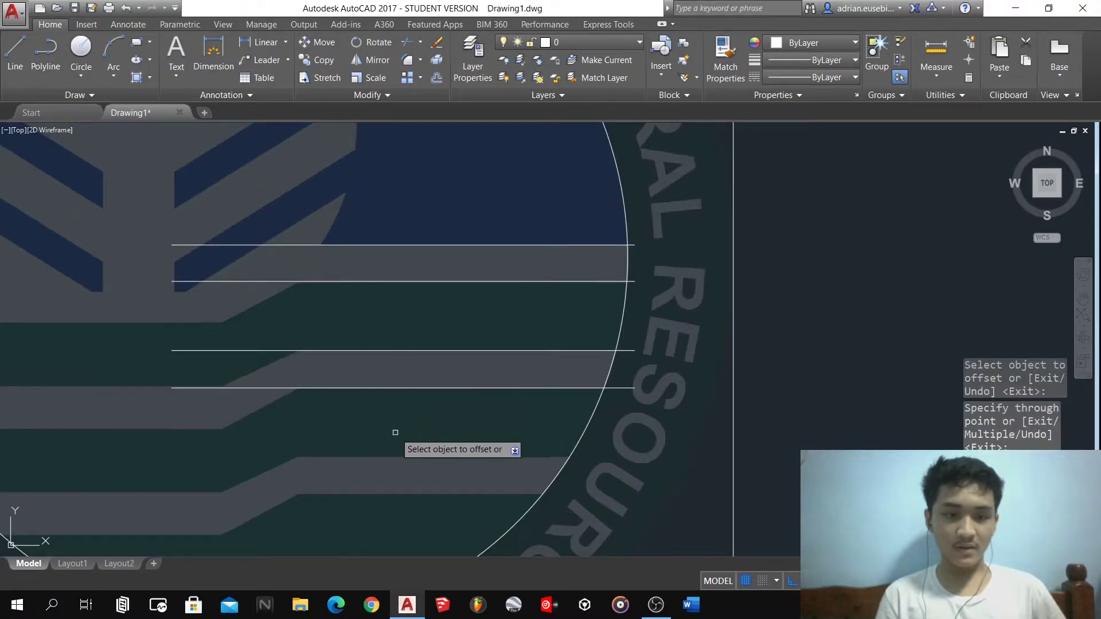
- Keep offsetting guide lines onto the remaining stripe edges down to the lowest stripe
{"action": "scroll", "coordinate": [397, 433], "scroll_direction": "up", "scroll_amount": 3}
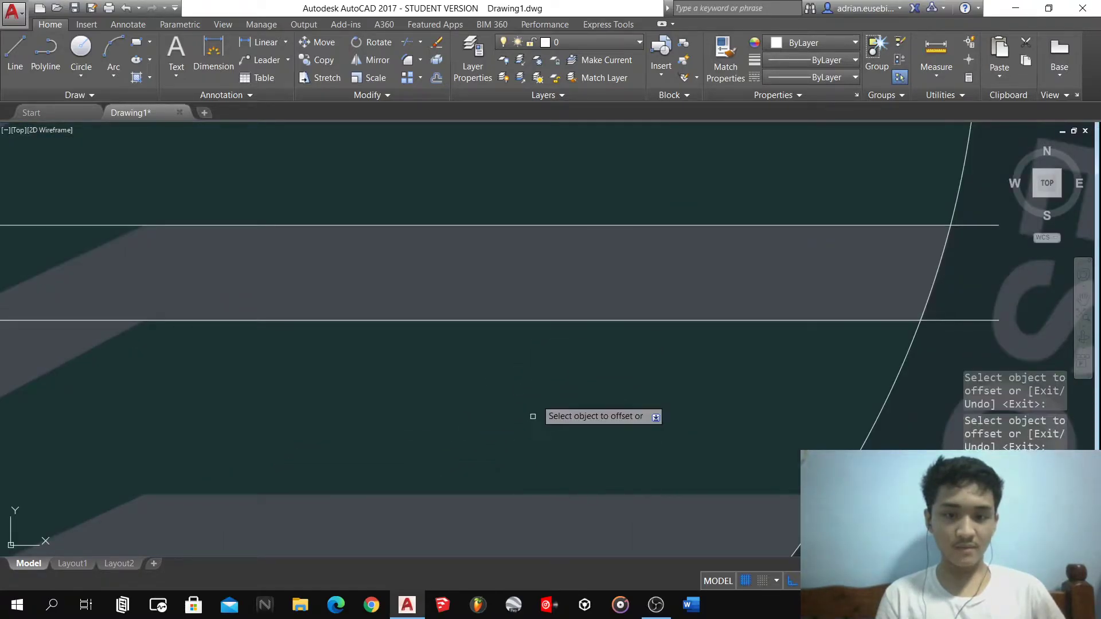
{"action": "left_click", "coordinate": [535, 319]}
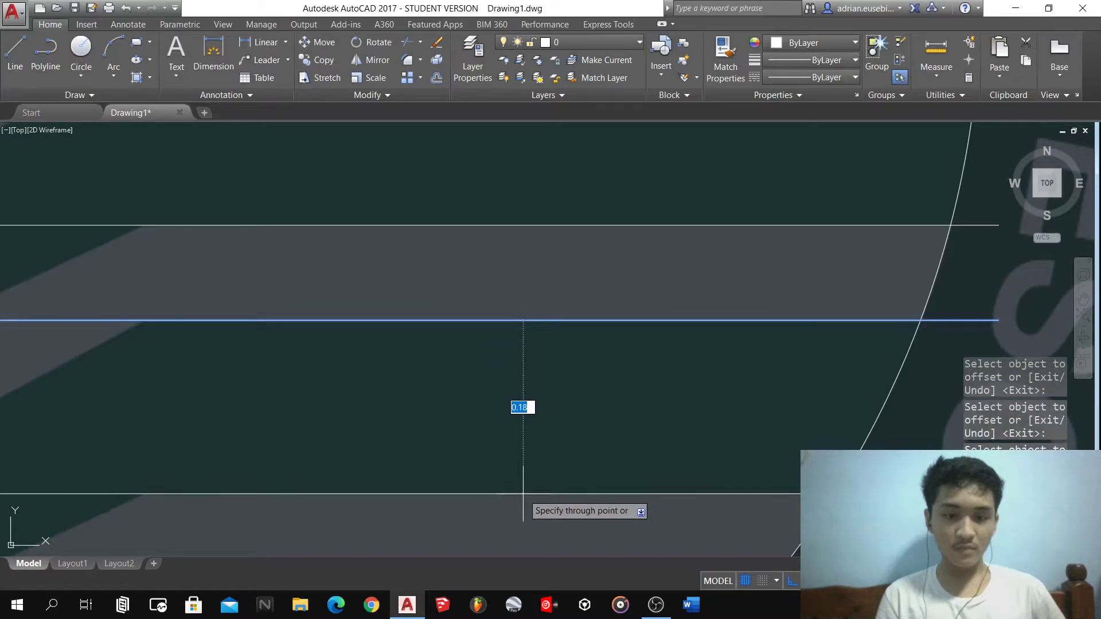
{"action": "left_click", "coordinate": [523, 492]}
{"action": "scroll", "coordinate": [630, 338], "scroll_direction": "up", "scroll_amount": 2}
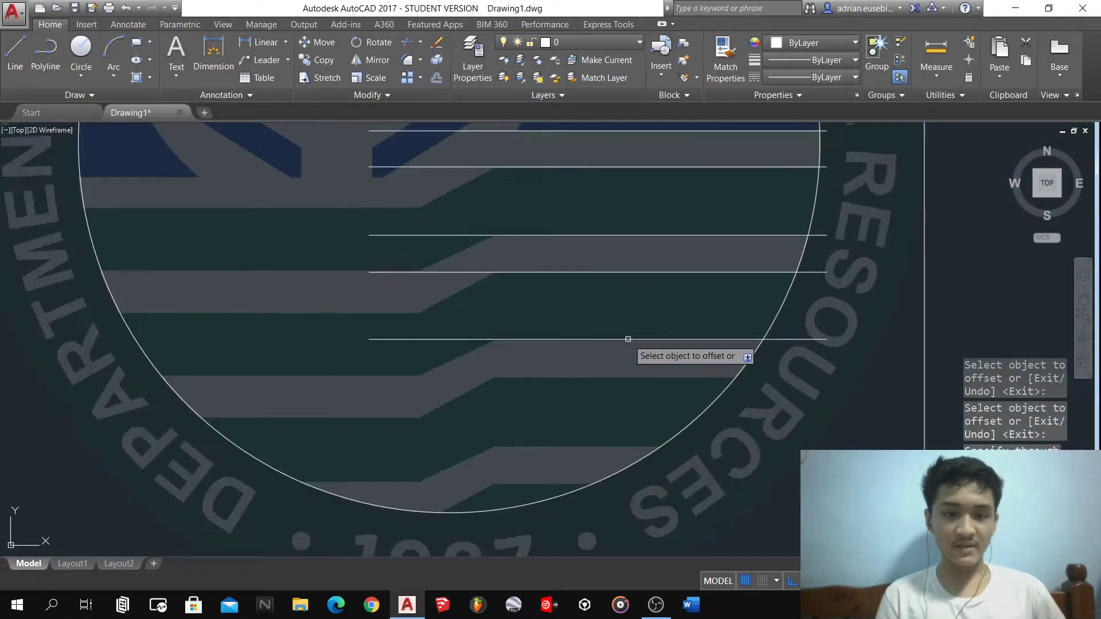
{"action": "left_click", "coordinate": [618, 339]}
{"action": "scroll", "coordinate": [610, 341], "scroll_direction": "up", "scroll_amount": 3}
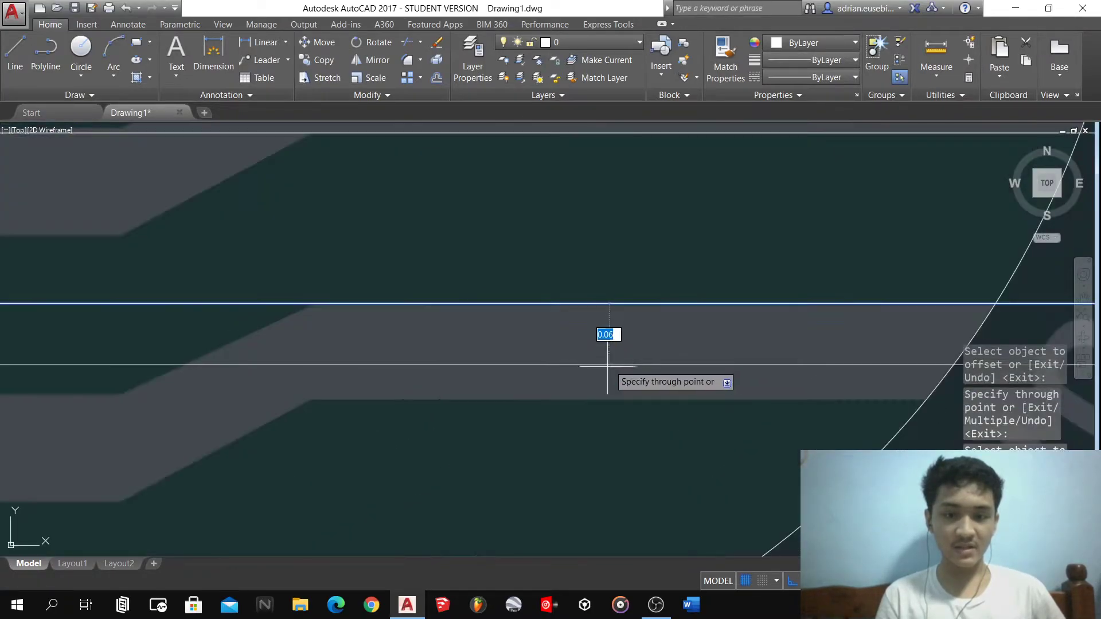
{"action": "left_click", "coordinate": [595, 400]}
{"action": "scroll", "coordinate": [605, 321], "scroll_direction": "down", "scroll_amount": 3}
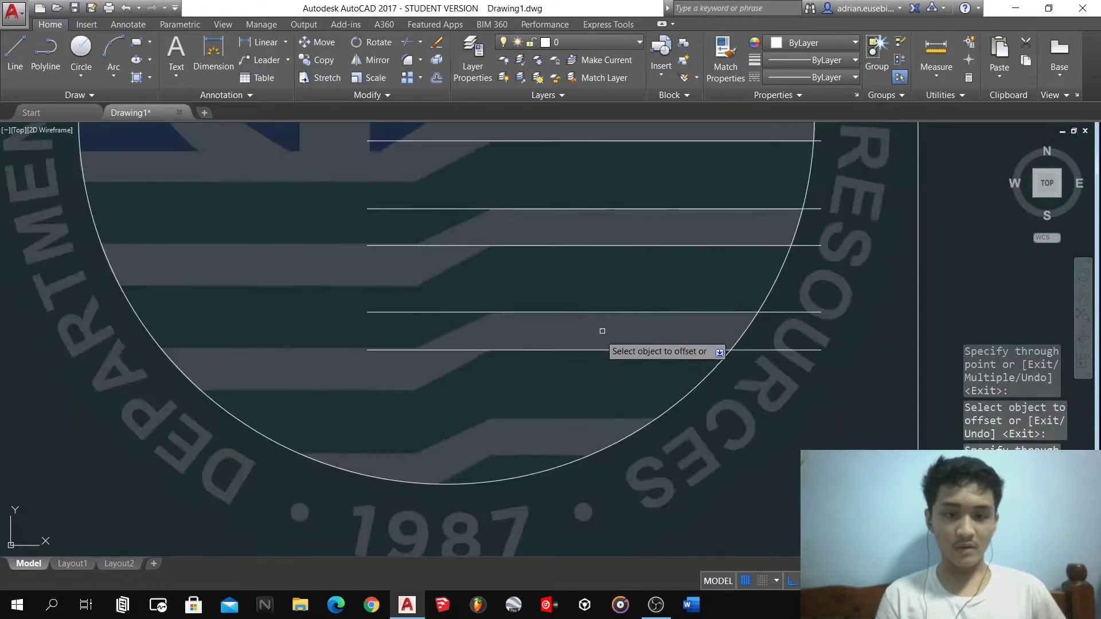
{"action": "left_click", "coordinate": [576, 350]}
{"action": "scroll", "coordinate": [560, 378], "scroll_direction": "up", "scroll_amount": 3}
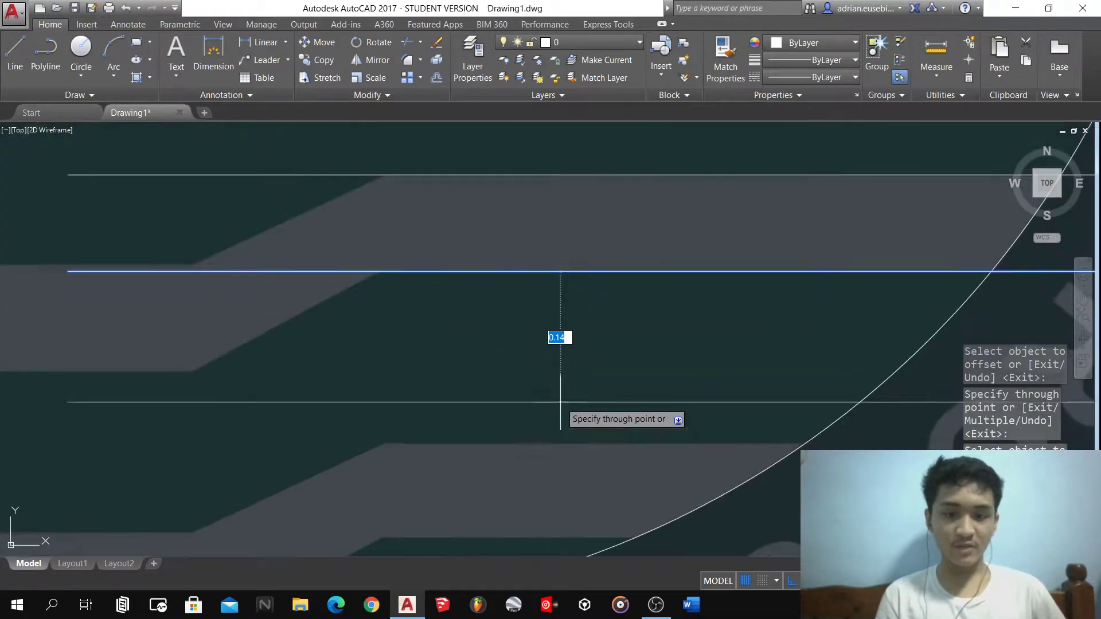
{"action": "scroll", "coordinate": [545, 459], "scroll_direction": "up", "scroll_amount": 3}
{"action": "left_click", "coordinate": [542, 427]}
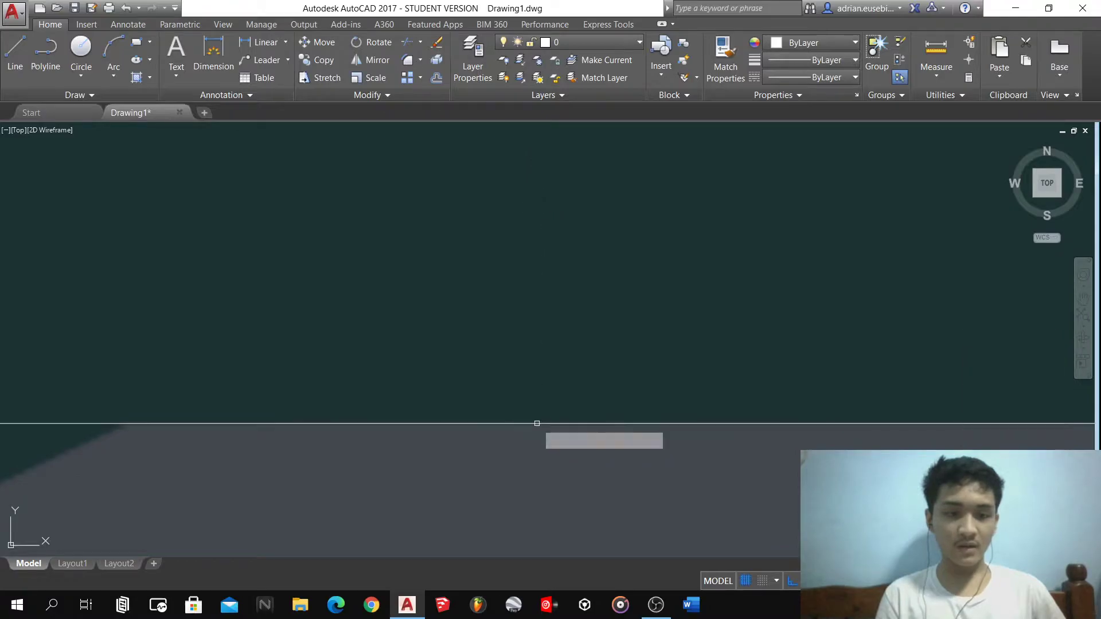
{"action": "scroll", "coordinate": [626, 364], "scroll_direction": "down", "scroll_amount": 2}
{"action": "scroll", "coordinate": [624, 360], "scroll_direction": "down", "scroll_amount": 3}
{"action": "scroll", "coordinate": [579, 344], "scroll_direction": "up", "scroll_amount": 2}
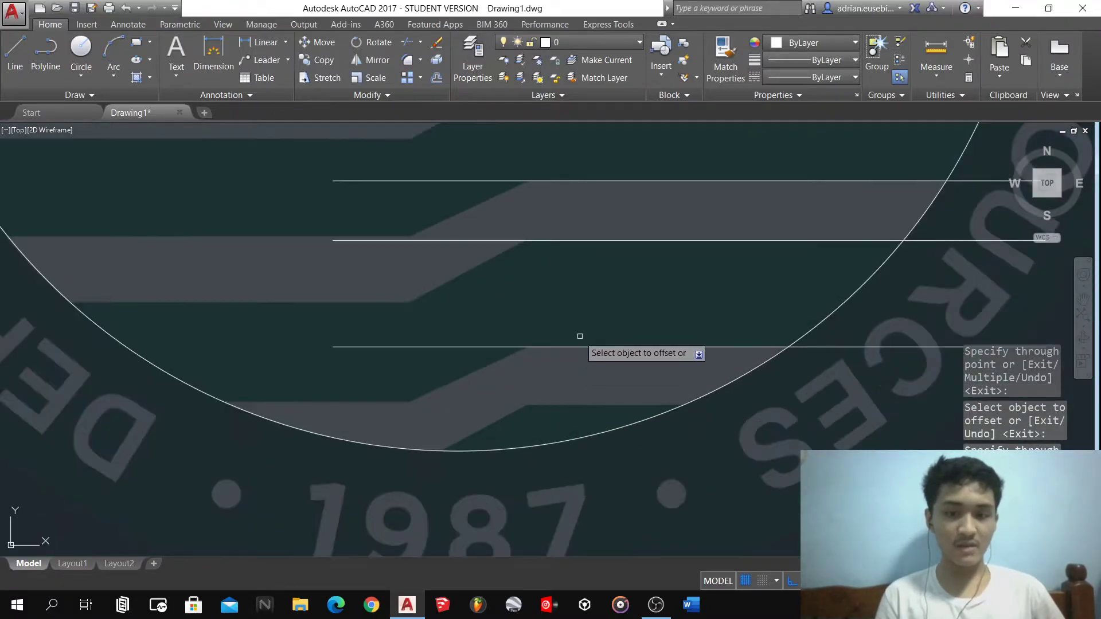
{"action": "left_click", "coordinate": [570, 346]}
{"action": "scroll", "coordinate": [562, 384], "scroll_direction": "up", "scroll_amount": 4}
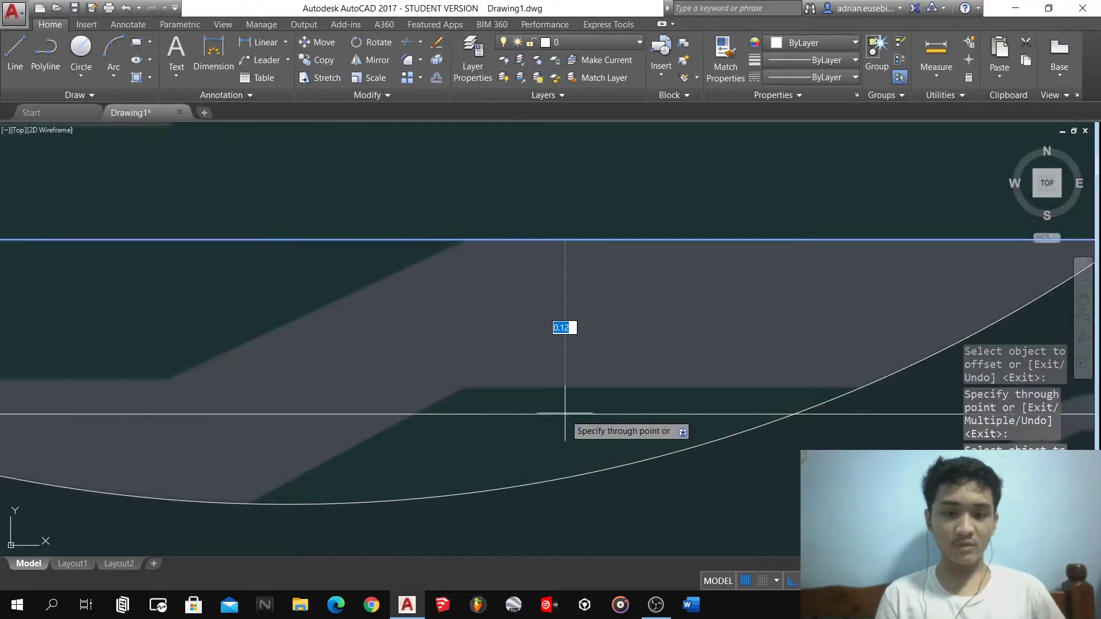
{"action": "left_click", "coordinate": [560, 390]}
{"action": "scroll", "coordinate": [606, 351], "scroll_direction": "down", "scroll_amount": 5}
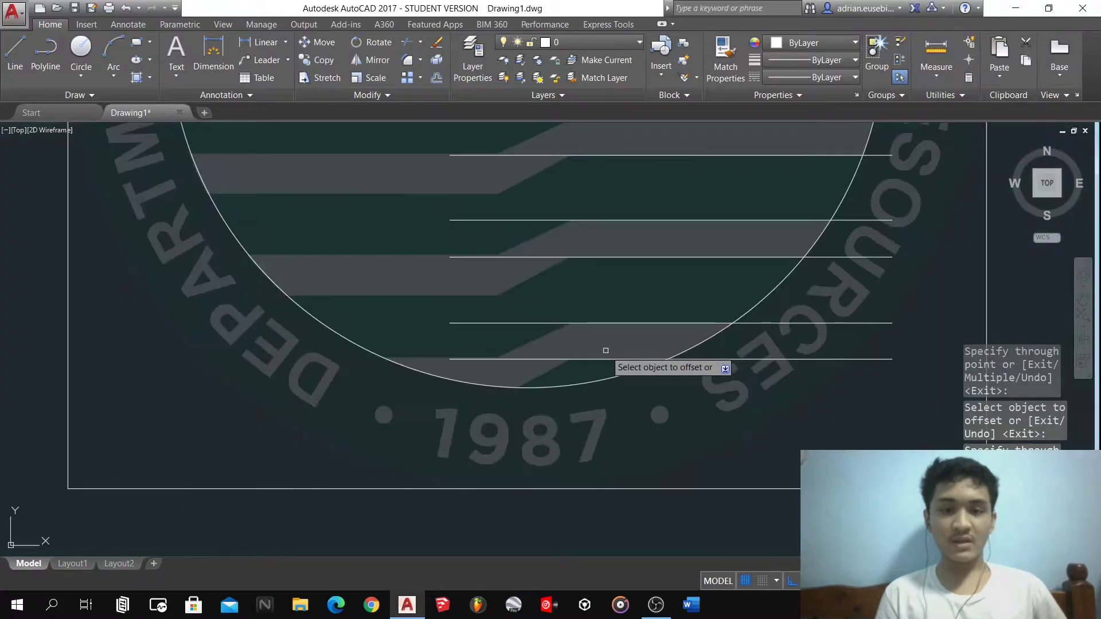
{"action": "scroll", "coordinate": [581, 218], "scroll_direction": "up", "scroll_amount": 4}
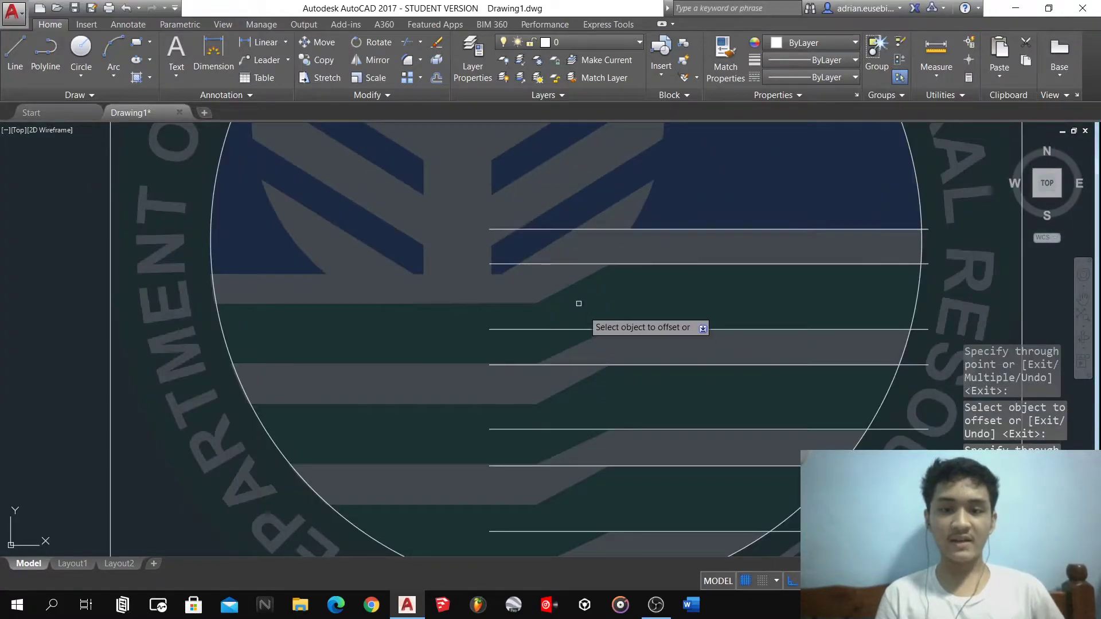
{"action": "left_click", "coordinate": [582, 269]}
{"action": "scroll", "coordinate": [535, 300], "scroll_direction": "up", "scroll_amount": 4}
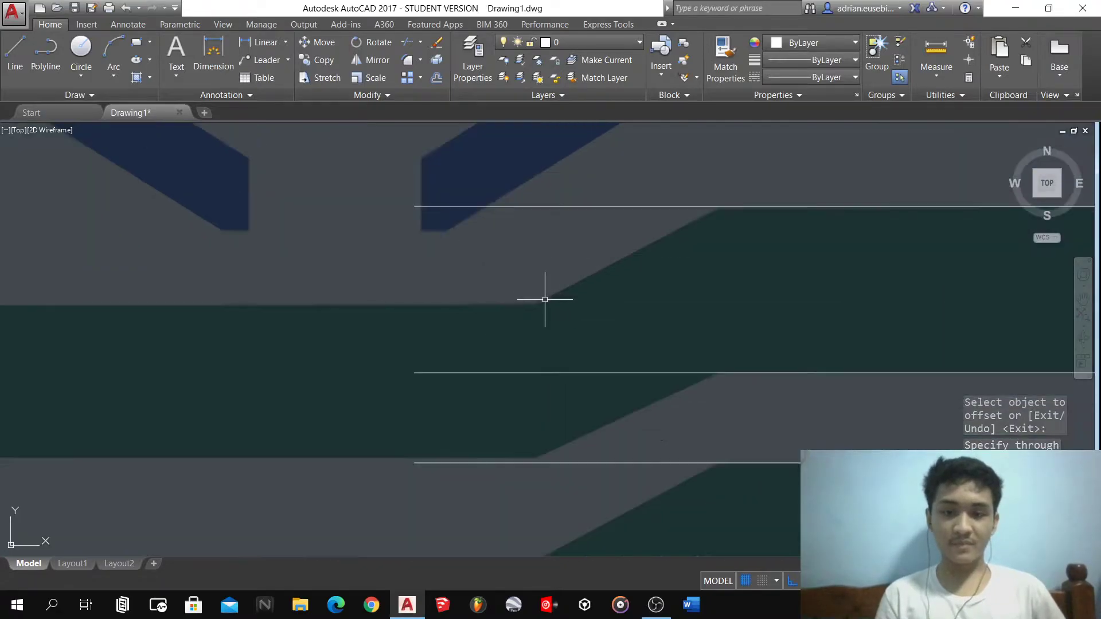
- Draw a horizontal line ending past the circle's left edge
{"action": "scroll", "coordinate": [552, 299], "scroll_direction": "up", "scroll_amount": 5}
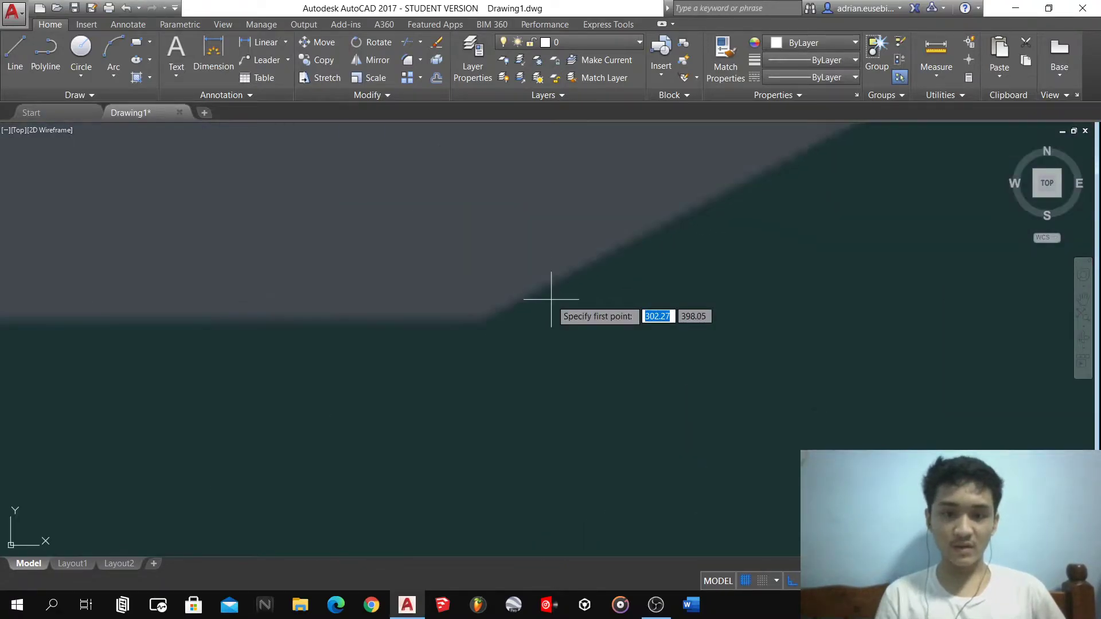
{"action": "scroll", "coordinate": [602, 275], "scroll_direction": "down", "scroll_amount": 6}
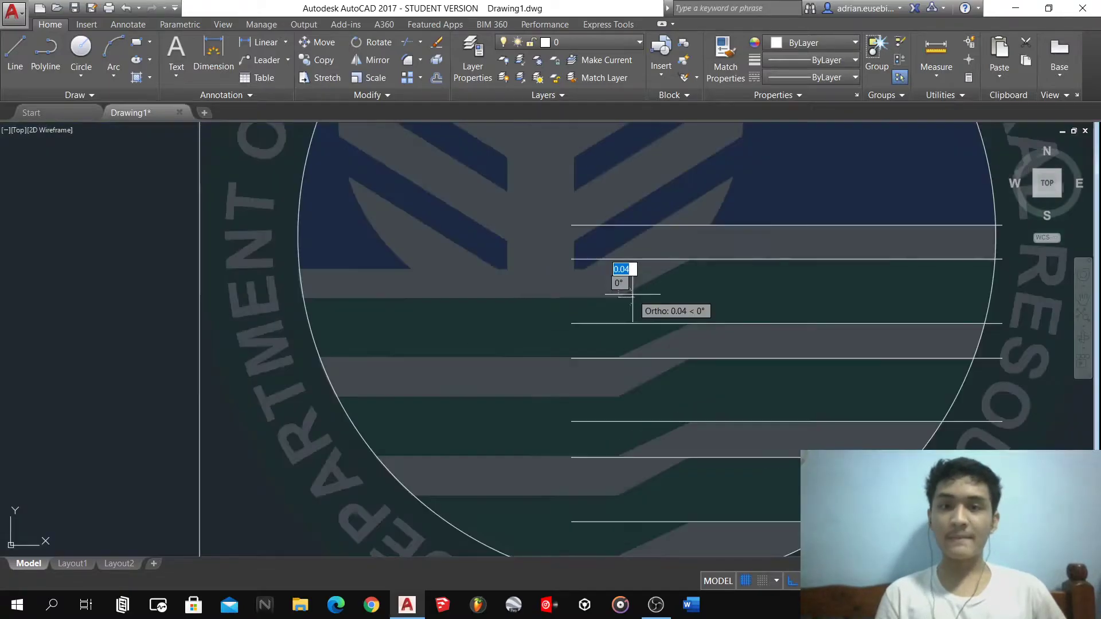
{"action": "scroll", "coordinate": [627, 320], "scroll_direction": "up", "scroll_amount": 3}
{"action": "scroll", "coordinate": [474, 308], "scroll_direction": "up", "scroll_amount": 5}
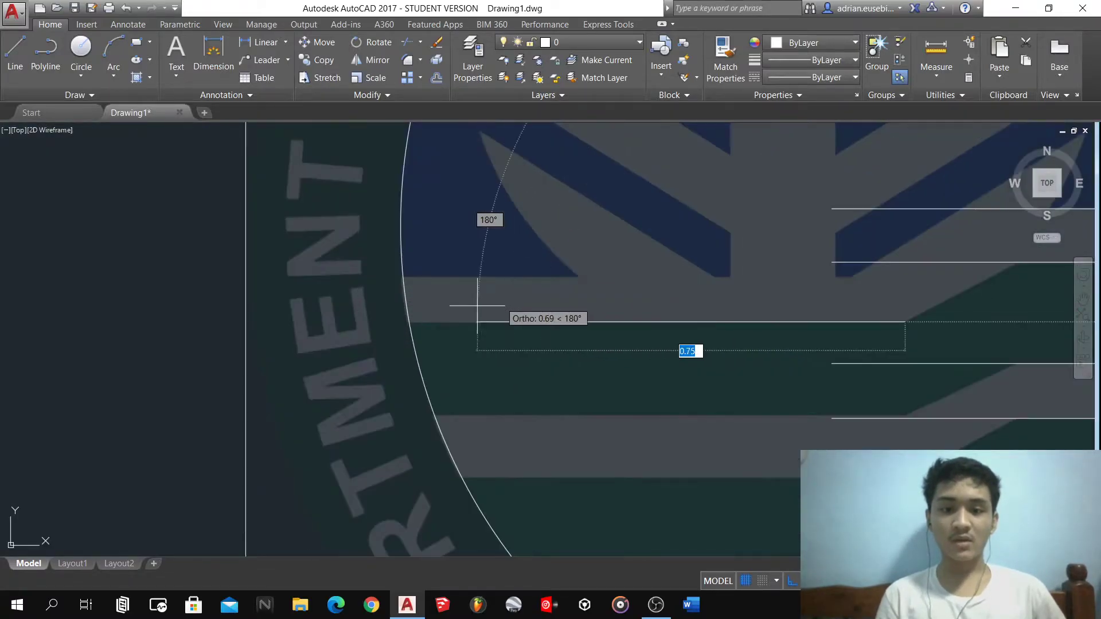
{"action": "left_click", "coordinate": [336, 319]}
{"action": "scroll", "coordinate": [343, 316], "scroll_direction": "down", "scroll_amount": 5}
{"action": "scroll", "coordinate": [479, 345], "scroll_direction": "up", "scroll_amount": 5}
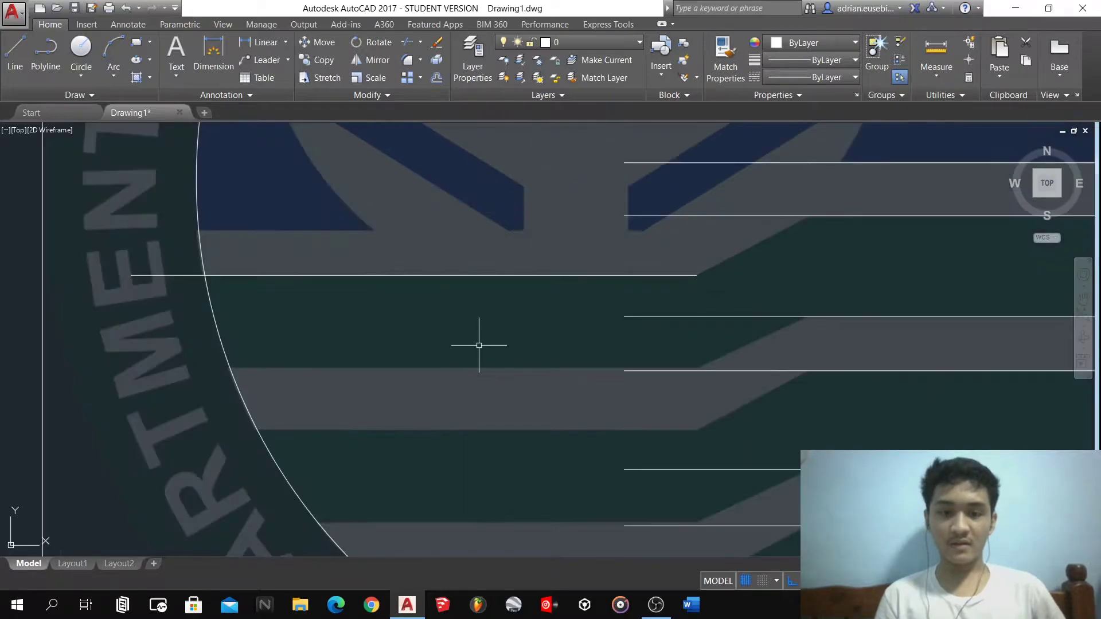
{"action": "right_click", "coordinate": [484, 346]}
{"action": "left_click", "coordinate": [405, 170]}
{"action": "left_click", "coordinate": [370, 326]}
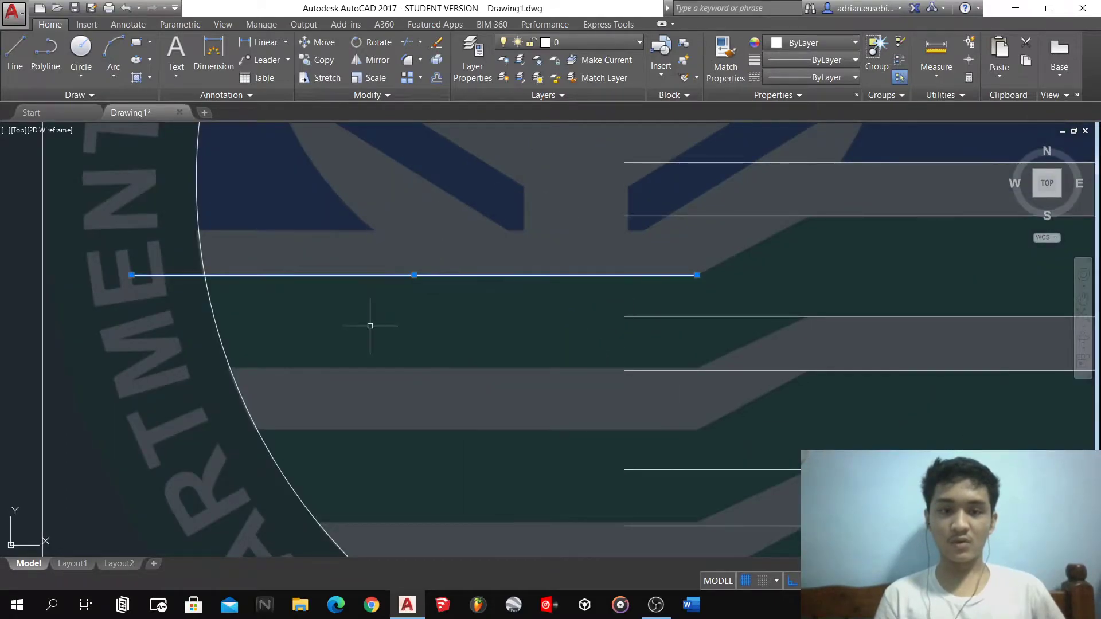
- Offset copies onto the left stripe's lower edge and the next stripe edges
{"action": "type", "text": "o"}
{"action": "key", "text": "Return"}
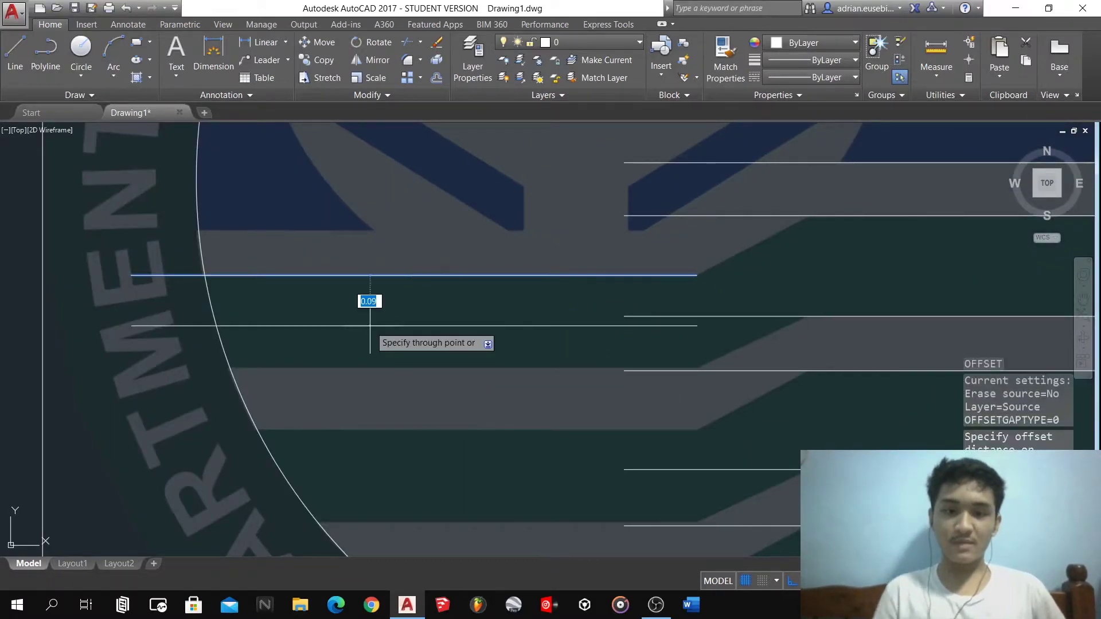
{"action": "left_click", "coordinate": [365, 368]}
{"action": "scroll", "coordinate": [608, 394], "scroll_direction": "up", "scroll_amount": 5}
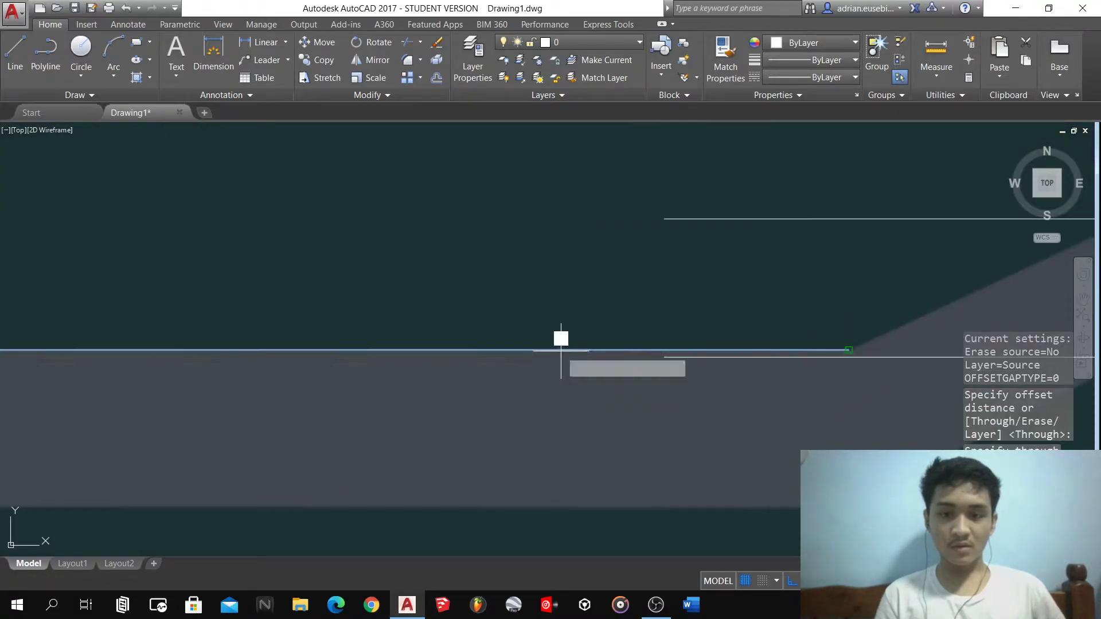
{"action": "left_click", "coordinate": [561, 350]}
{"action": "scroll", "coordinate": [561, 351], "scroll_direction": "down", "scroll_amount": 4}
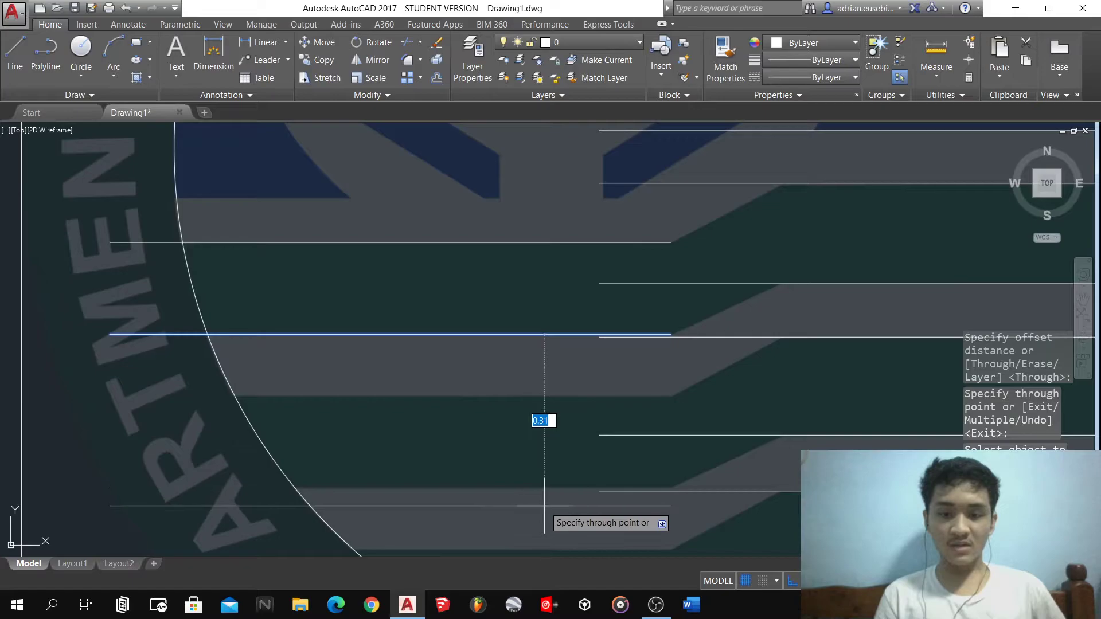
{"action": "scroll", "coordinate": [544, 506], "scroll_direction": "up", "scroll_amount": 5}
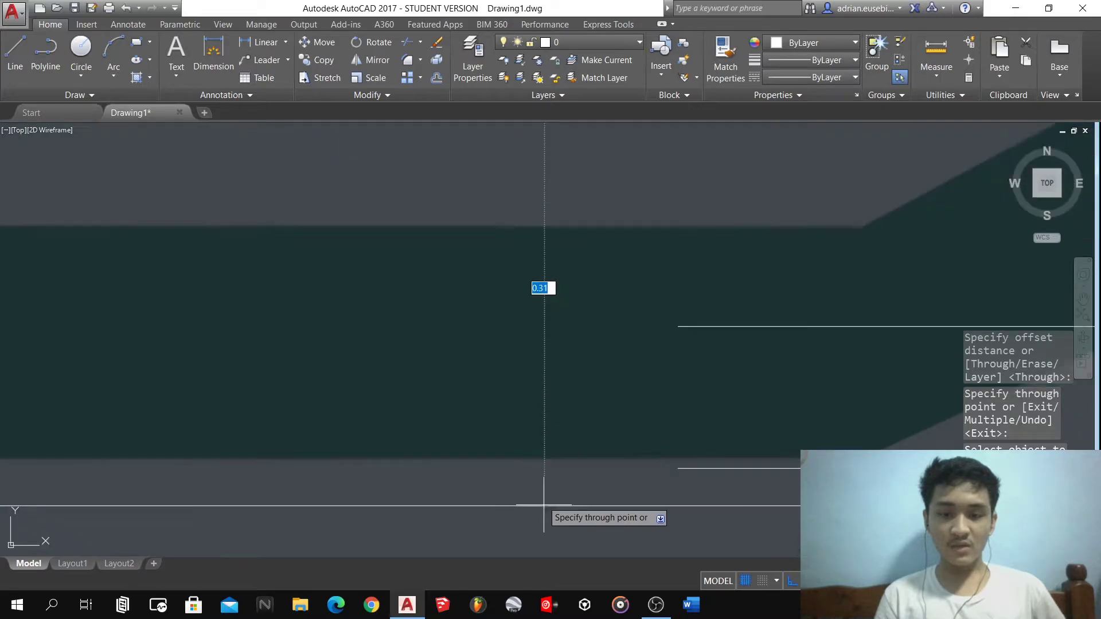
{"action": "left_click", "coordinate": [521, 458]}
{"action": "scroll", "coordinate": [565, 339], "scroll_direction": "down", "scroll_amount": 5}
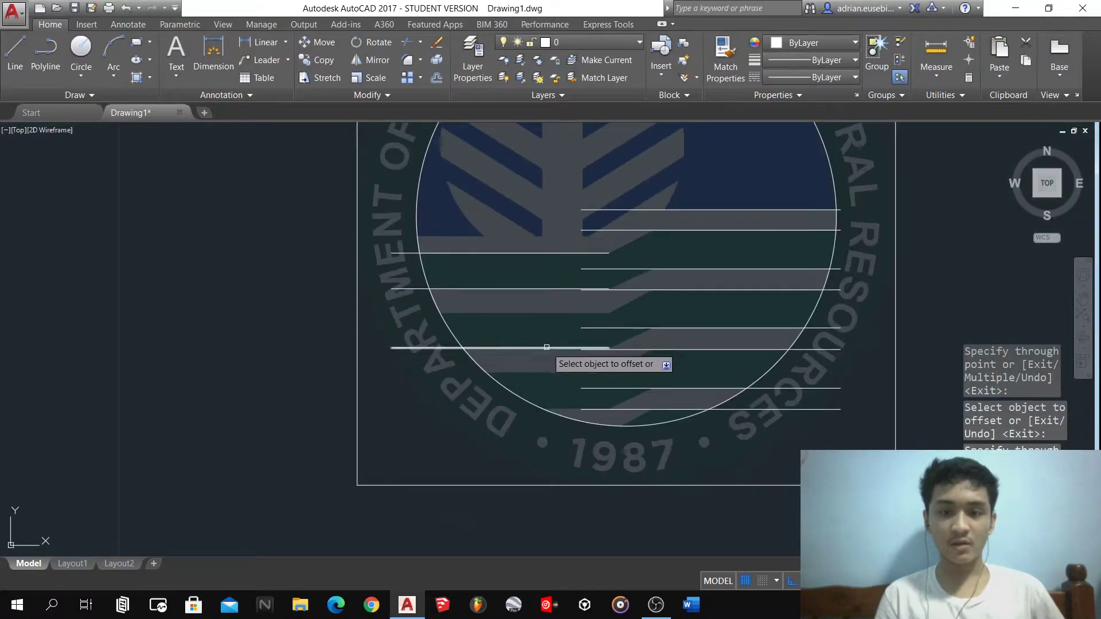
{"action": "left_click", "coordinate": [546, 347]}
{"action": "scroll", "coordinate": [546, 347], "scroll_direction": "up", "scroll_amount": 7}
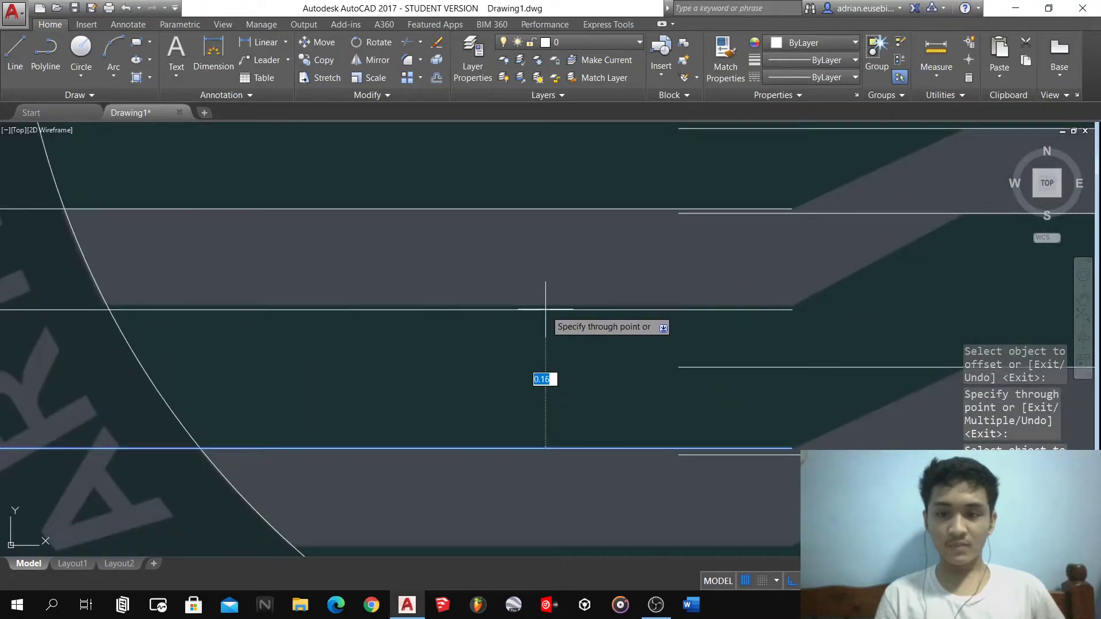
{"action": "left_click", "coordinate": [545, 306]}
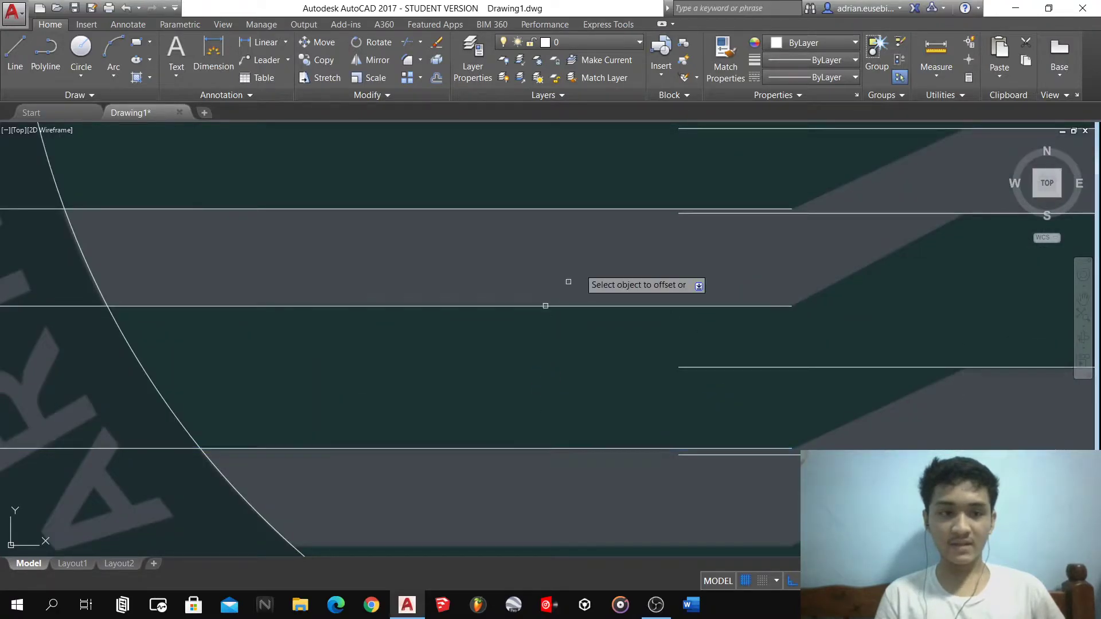
- Offset more guide lines onto the remaining stripe edges, down to the lowest one
{"action": "scroll", "coordinate": [568, 281], "scroll_direction": "down", "scroll_amount": 7}
{"action": "scroll", "coordinate": [613, 358], "scroll_direction": "up", "scroll_amount": 6}
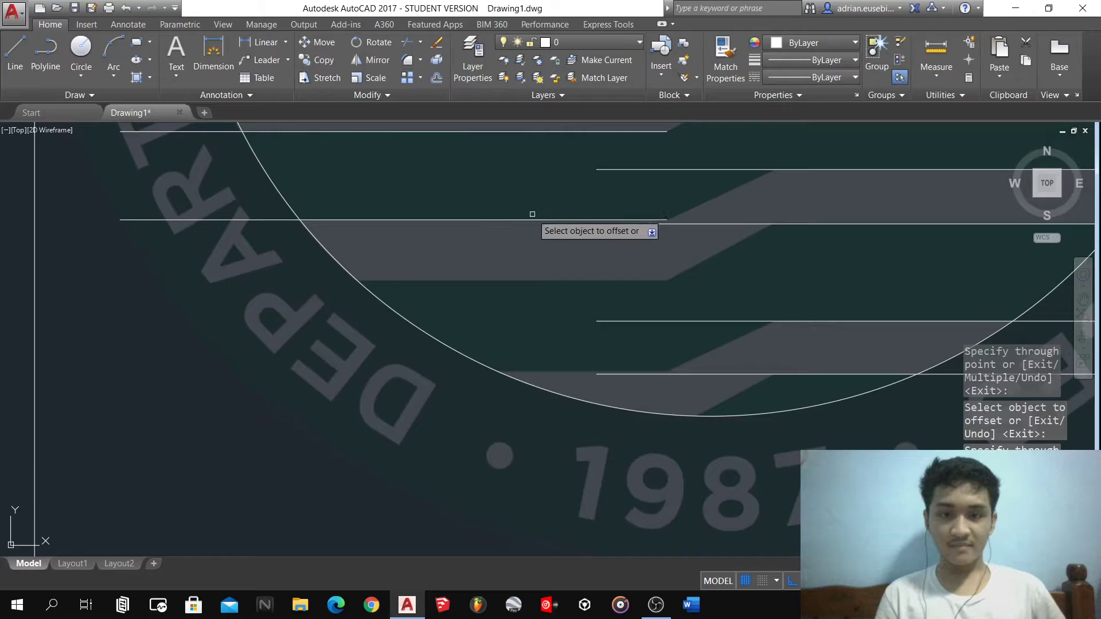
{"action": "left_click", "coordinate": [525, 219]}
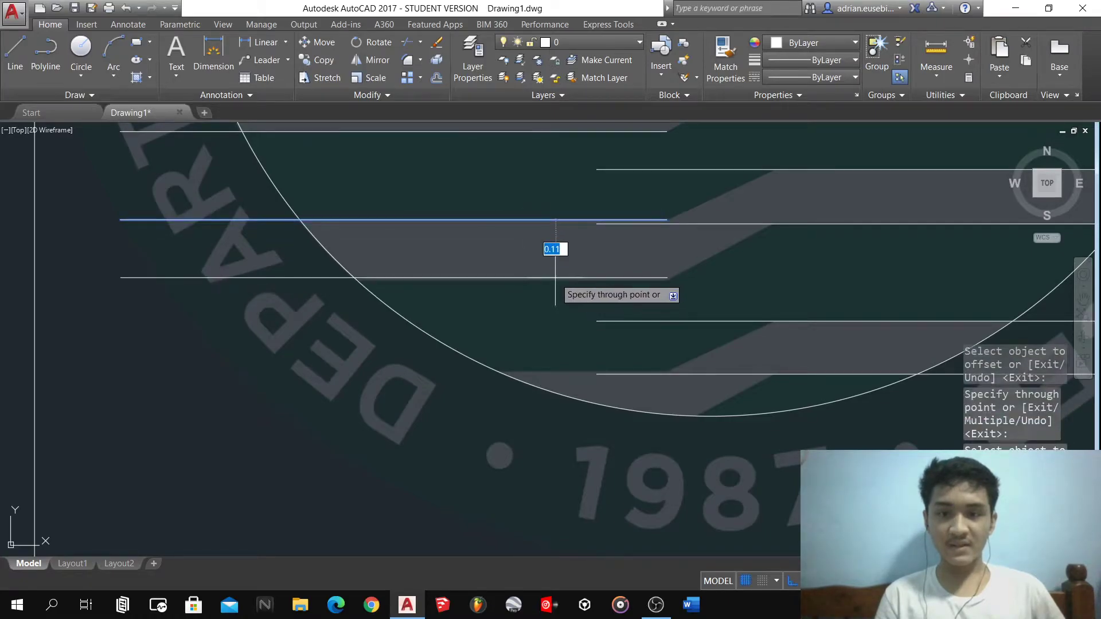
{"action": "left_click", "coordinate": [554, 281]}
{"action": "left_click", "coordinate": [526, 281]}
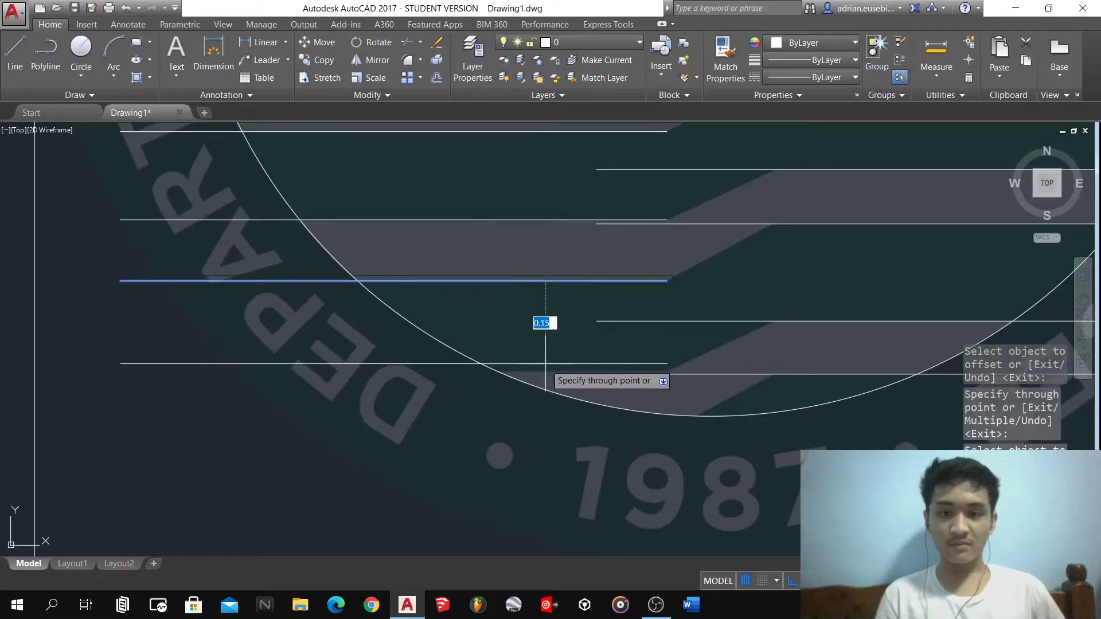
{"action": "scroll", "coordinate": [545, 363], "scroll_direction": "up", "scroll_amount": 3}
{"action": "scroll", "coordinate": [546, 373], "scroll_direction": "up", "scroll_amount": 2}
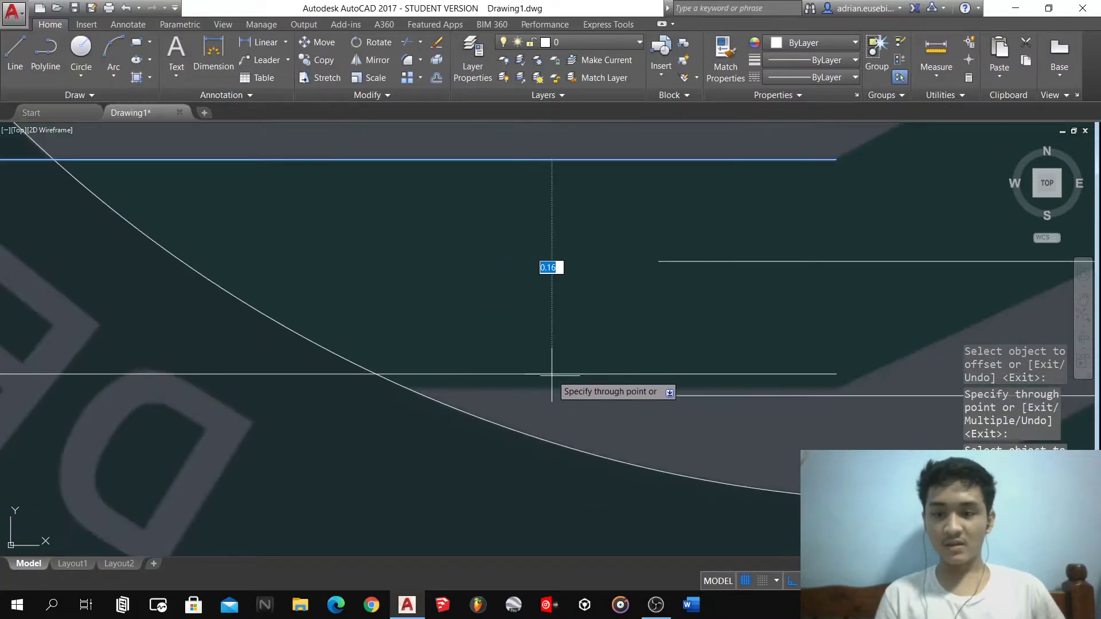
{"action": "left_click", "coordinate": [553, 388]}
{"action": "scroll", "coordinate": [553, 390], "scroll_direction": "down", "scroll_amount": 5}
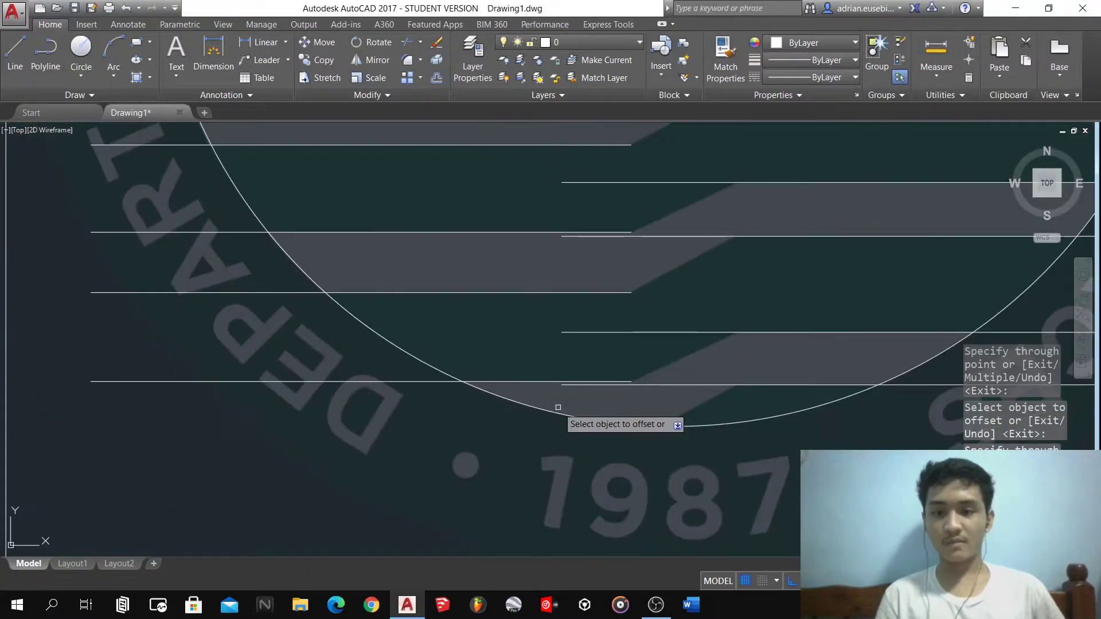
{"action": "scroll", "coordinate": [645, 396], "scroll_direction": "up", "scroll_amount": 4}
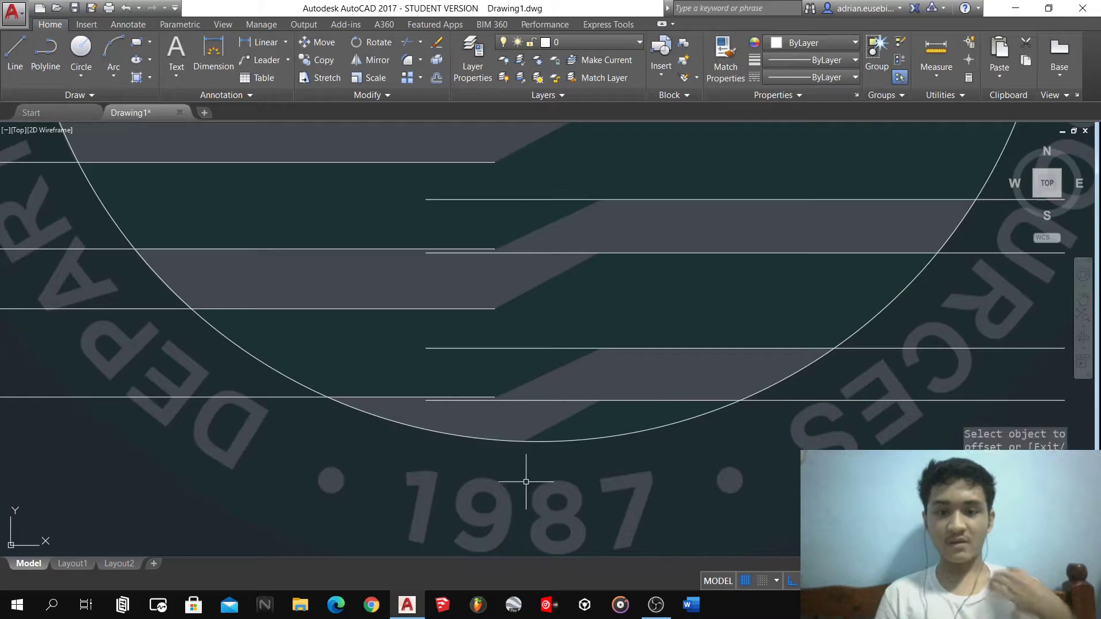
{"action": "scroll", "coordinate": [526, 481], "scroll_direction": "down", "scroll_amount": 4}
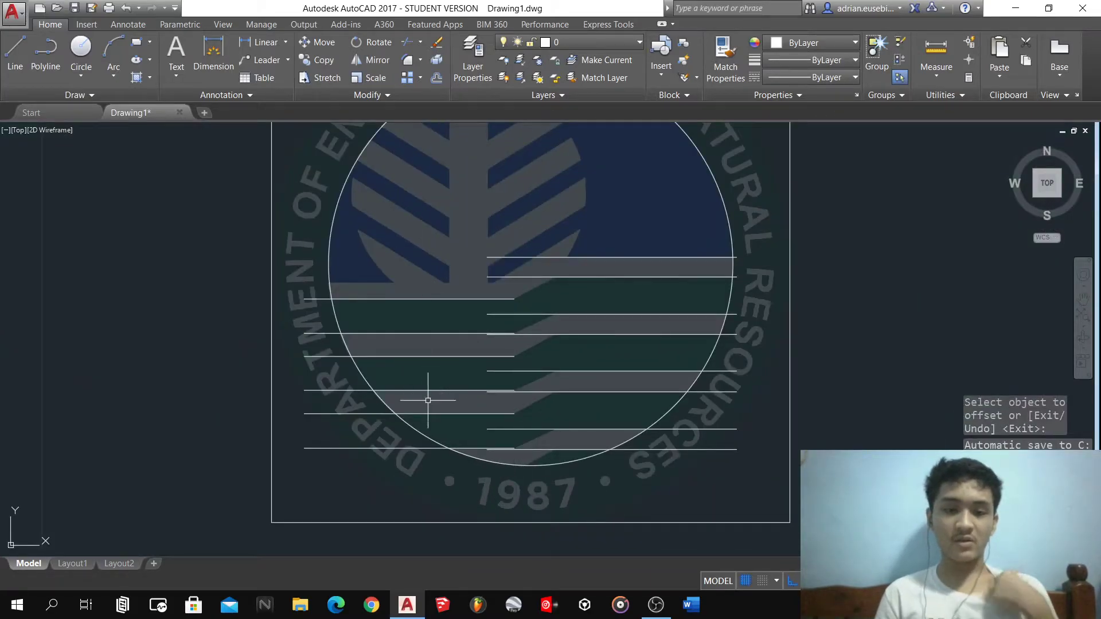
- Trim with TR using all objects as cutting edges, removing line ends outside the circle on both sides
{"action": "key", "text": "Escape"}
{"action": "type", "text": "tr"}
{"action": "key", "text": "Return"}
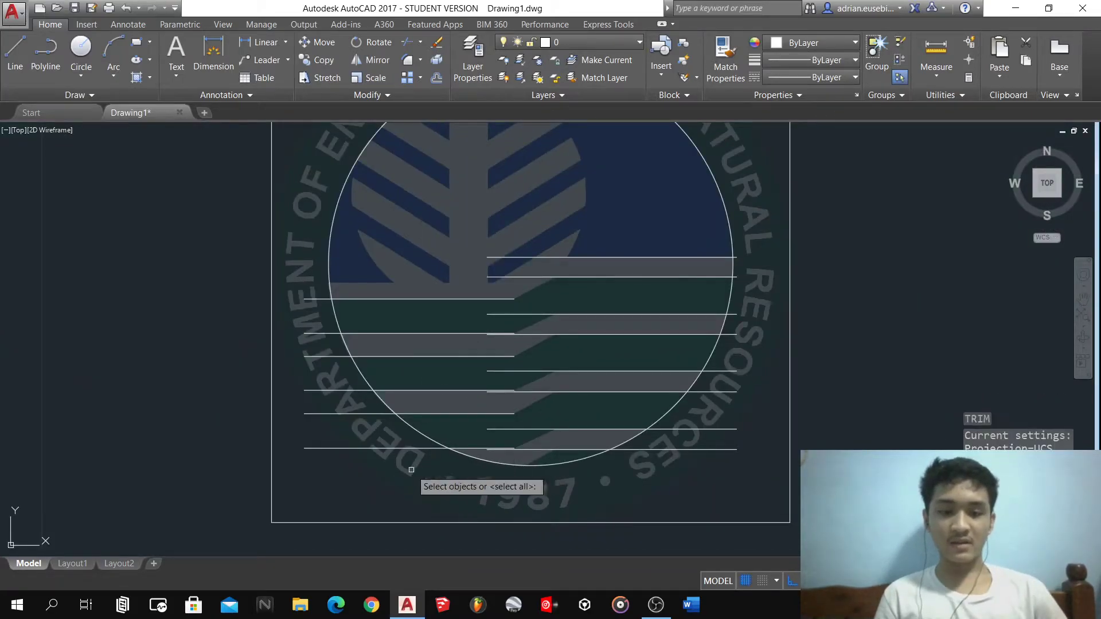
{"action": "key", "text": "Return"}
{"action": "left_click", "coordinate": [327, 459]}
{"action": "left_click", "coordinate": [301, 292]}
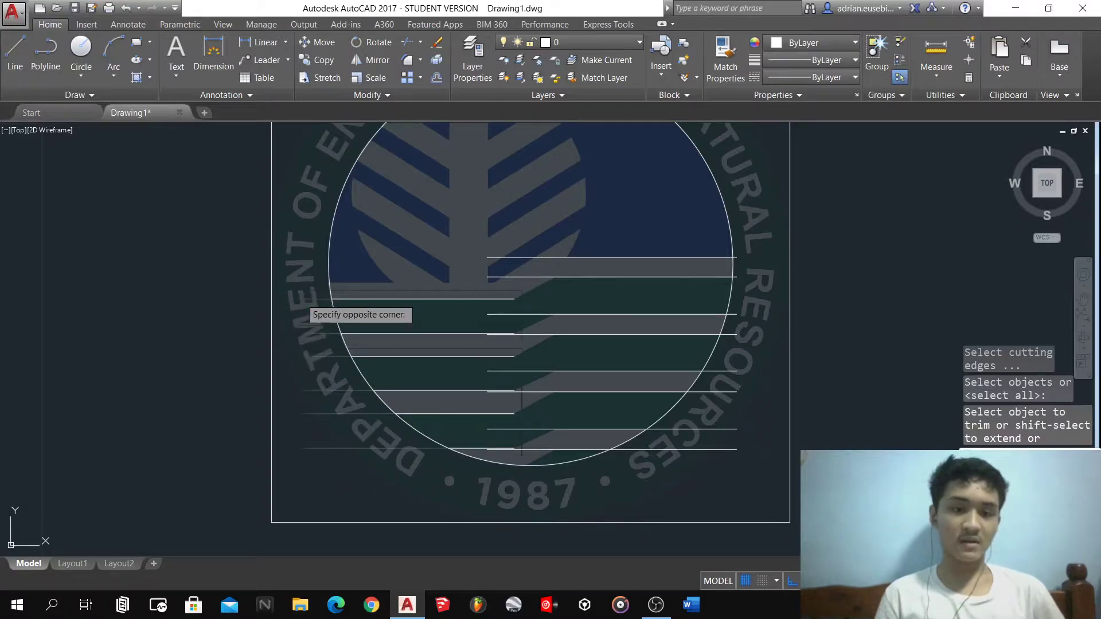
{"action": "left_click", "coordinate": [753, 483]}
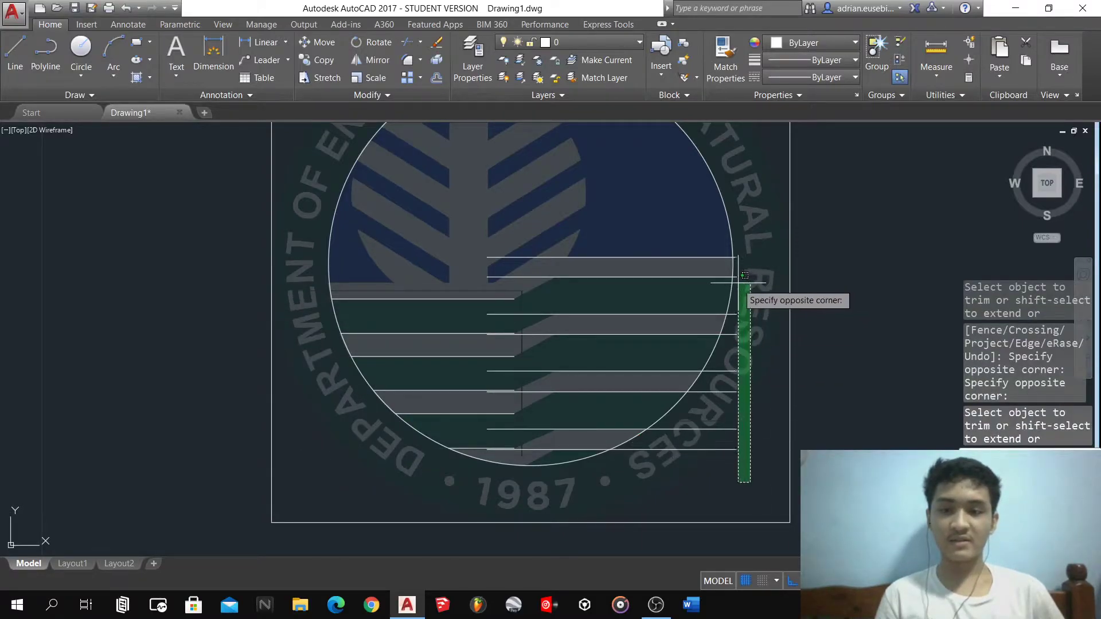
{"action": "left_click", "coordinate": [740, 295]}
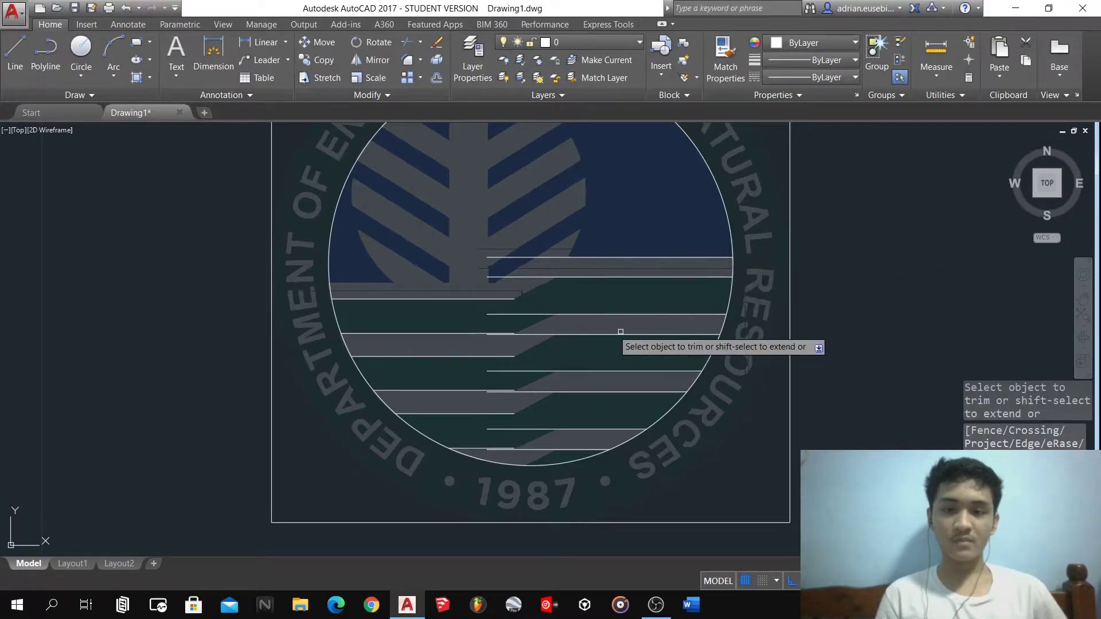
{"action": "key", "text": "Return"}
{"action": "scroll", "coordinate": [522, 316], "scroll_direction": "up", "scroll_amount": 4}
- Draw the first slanted leaf edge line up to the stripe, abandoning a copy attempt
{"action": "type", "text": "l"}
{"action": "key", "text": "Return"}
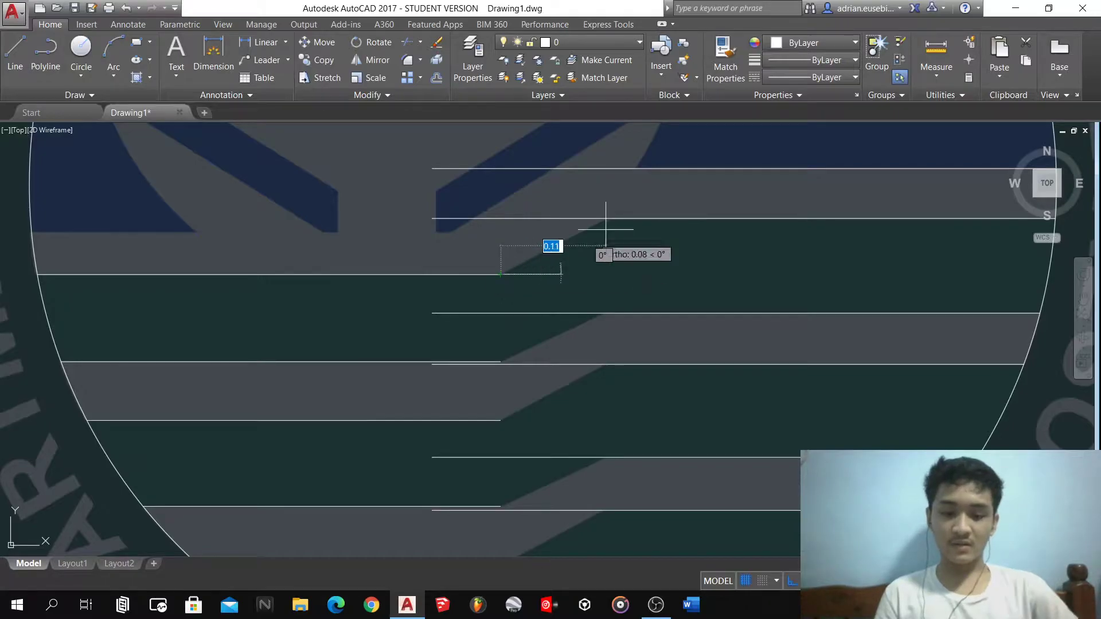
{"action": "scroll", "coordinate": [621, 200], "scroll_direction": "up", "scroll_amount": 2}
{"action": "scroll", "coordinate": [625, 199], "scroll_direction": "up", "scroll_amount": 2}
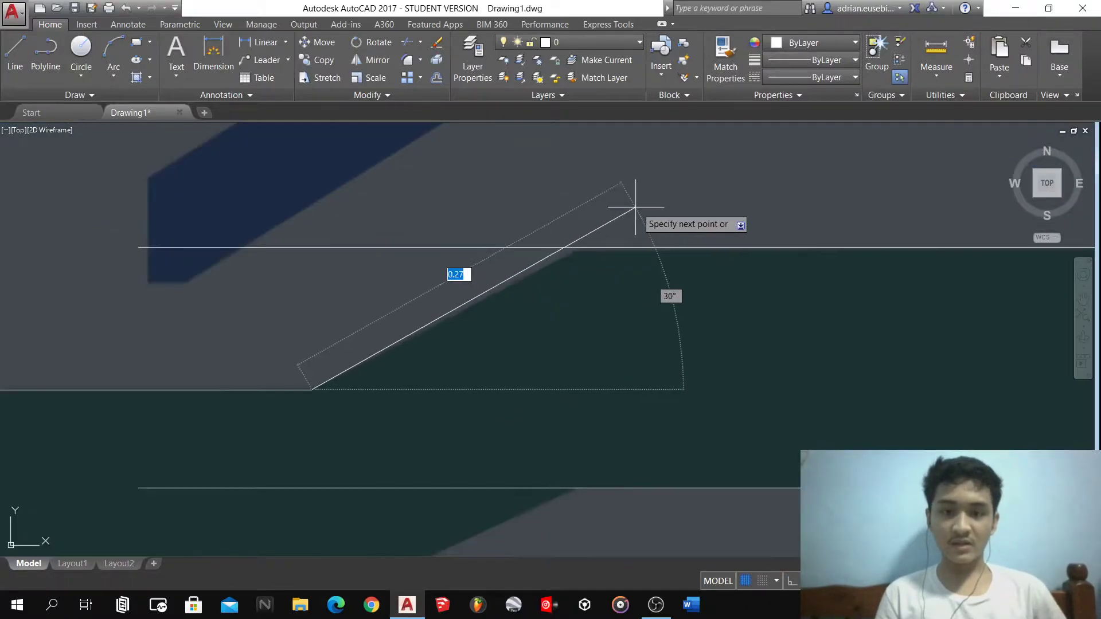
{"action": "left_click", "coordinate": [639, 215]}
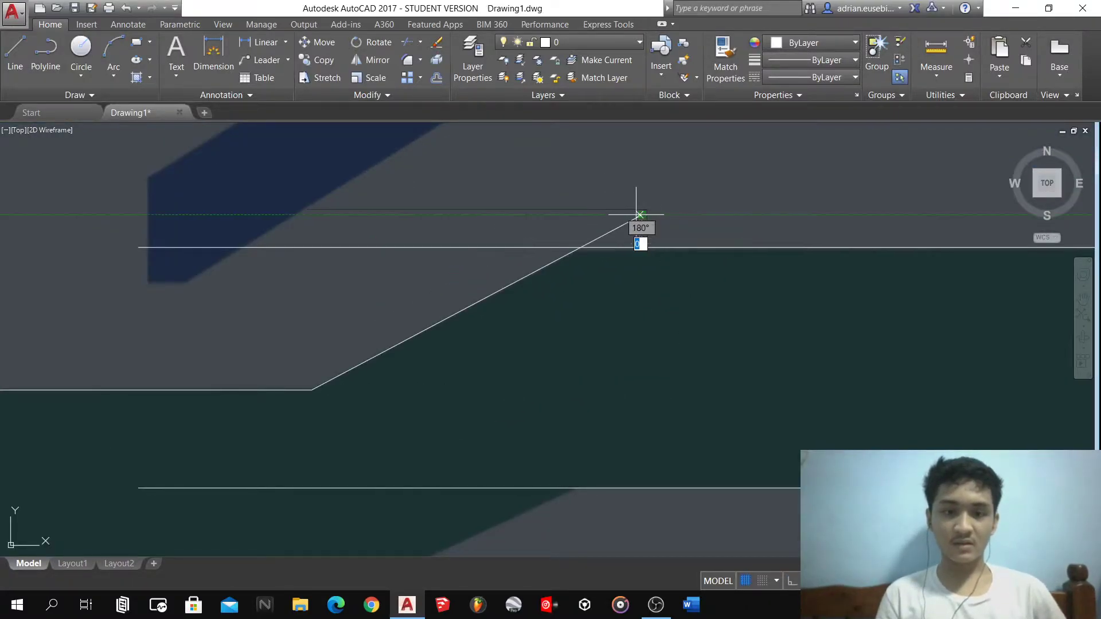
{"action": "scroll", "coordinate": [628, 215], "scroll_direction": "down", "scroll_amount": 4}
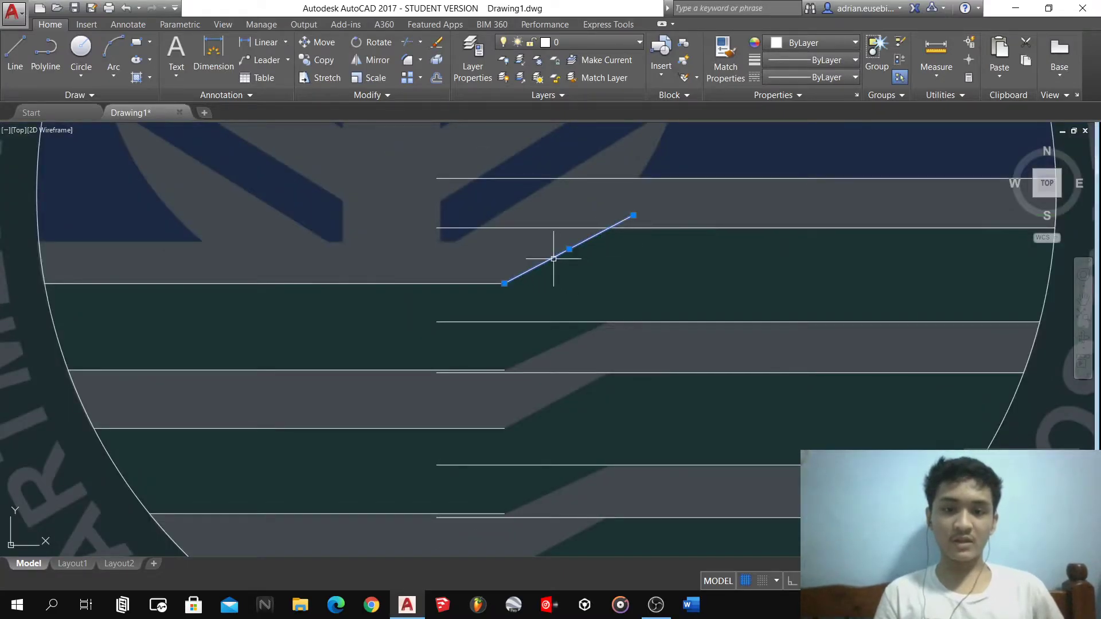
{"action": "key", "text": "Return"}
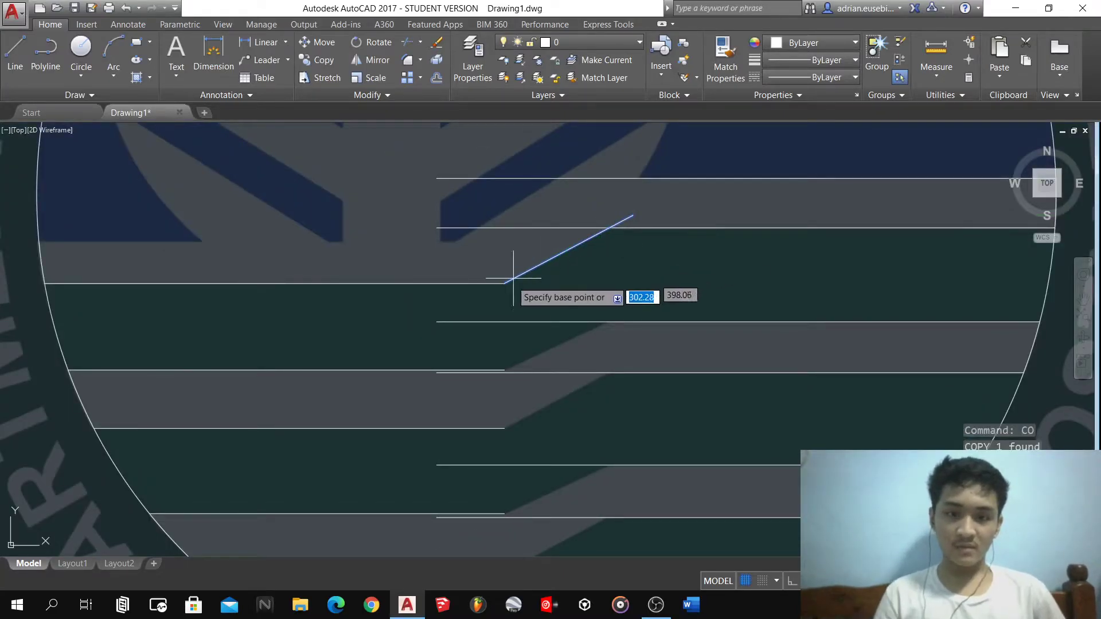
{"action": "left_click", "coordinate": [506, 284]}
{"action": "scroll", "coordinate": [511, 370], "scroll_direction": "up", "scroll_amount": 3}
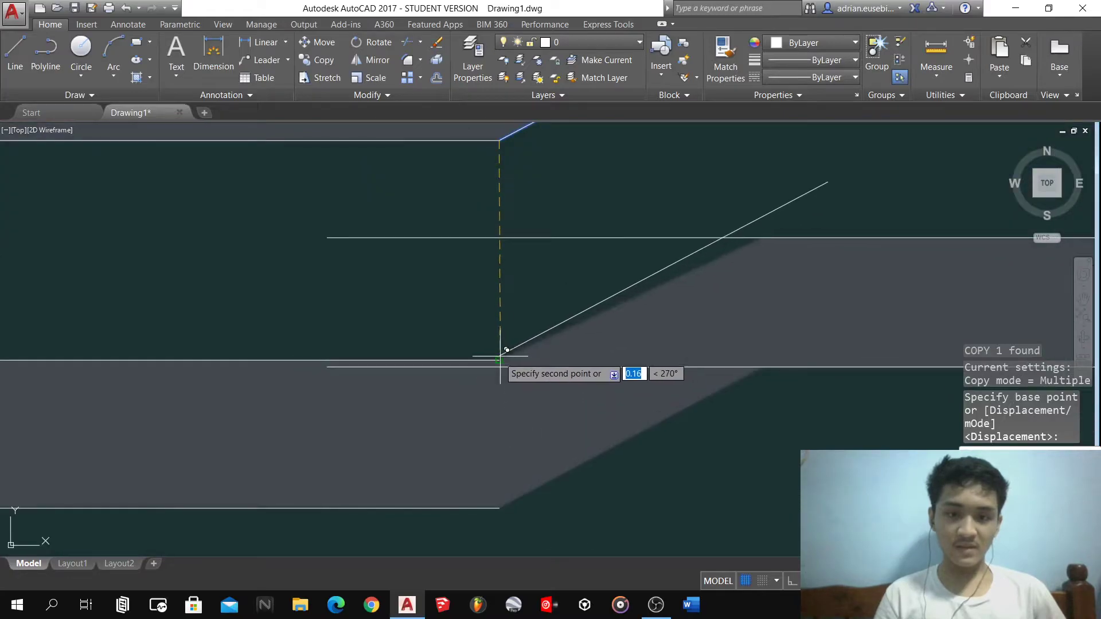
{"action": "key", "text": "Escape"}
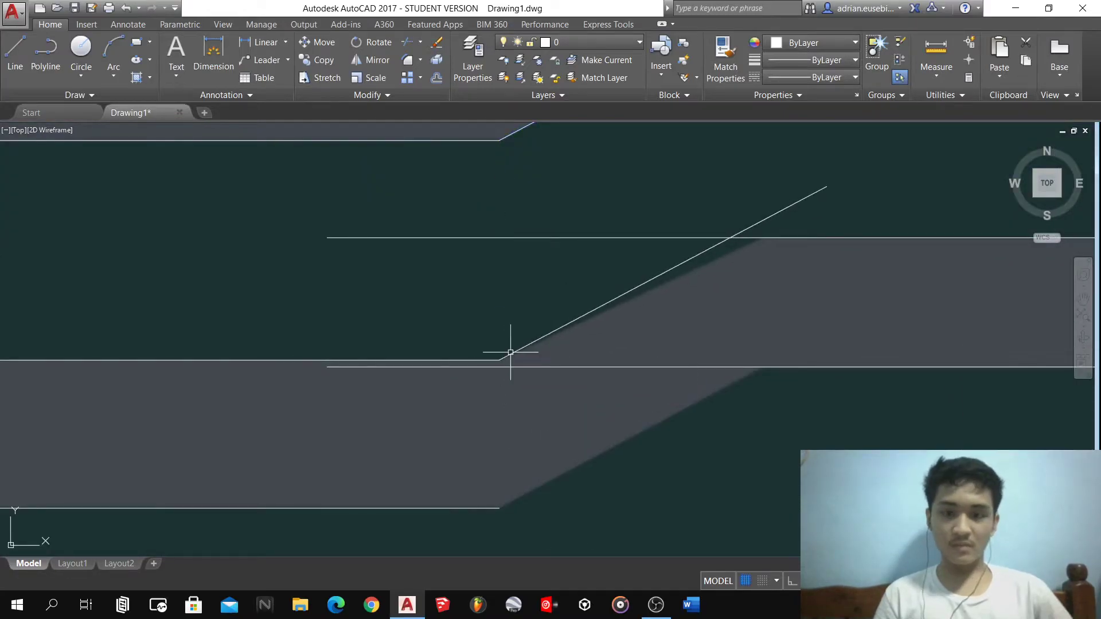
- Stretch the slanted line's upper end so it ends on the horizontal guide line
{"action": "left_click", "coordinate": [699, 246]}
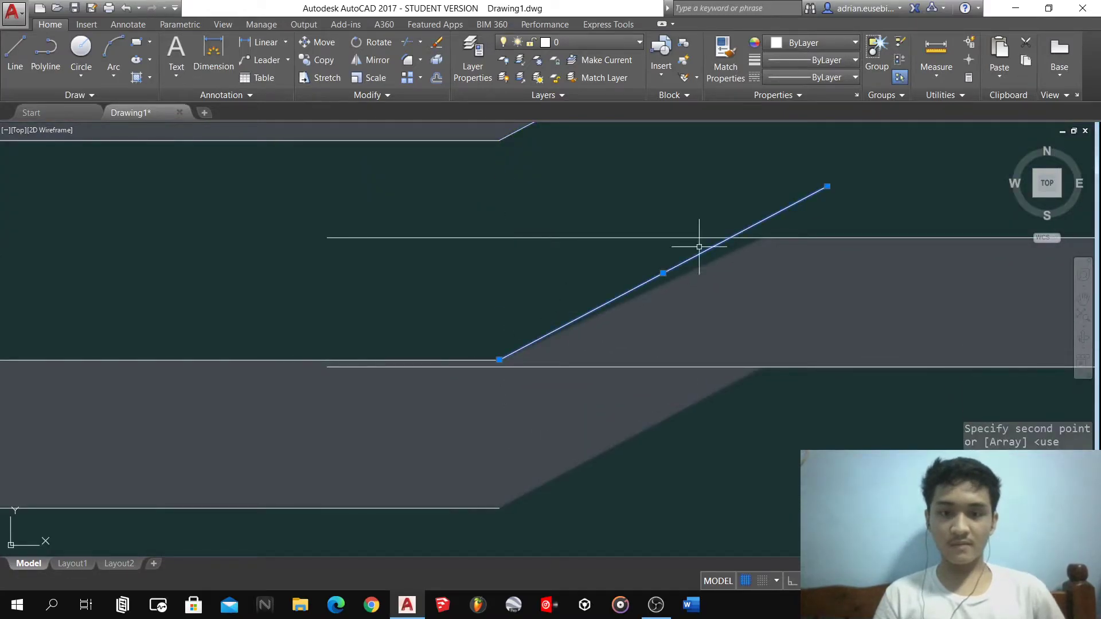
{"action": "left_click", "coordinate": [827, 186]}
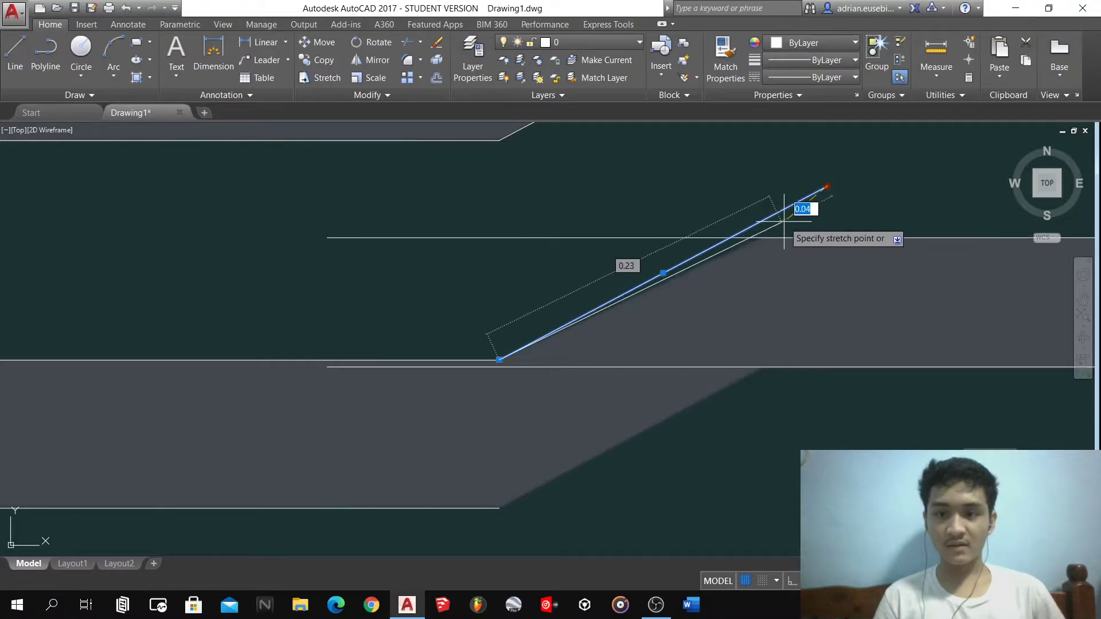
{"action": "scroll", "coordinate": [785, 224], "scroll_direction": "up", "scroll_amount": 3}
{"action": "key", "text": "ctrl"}
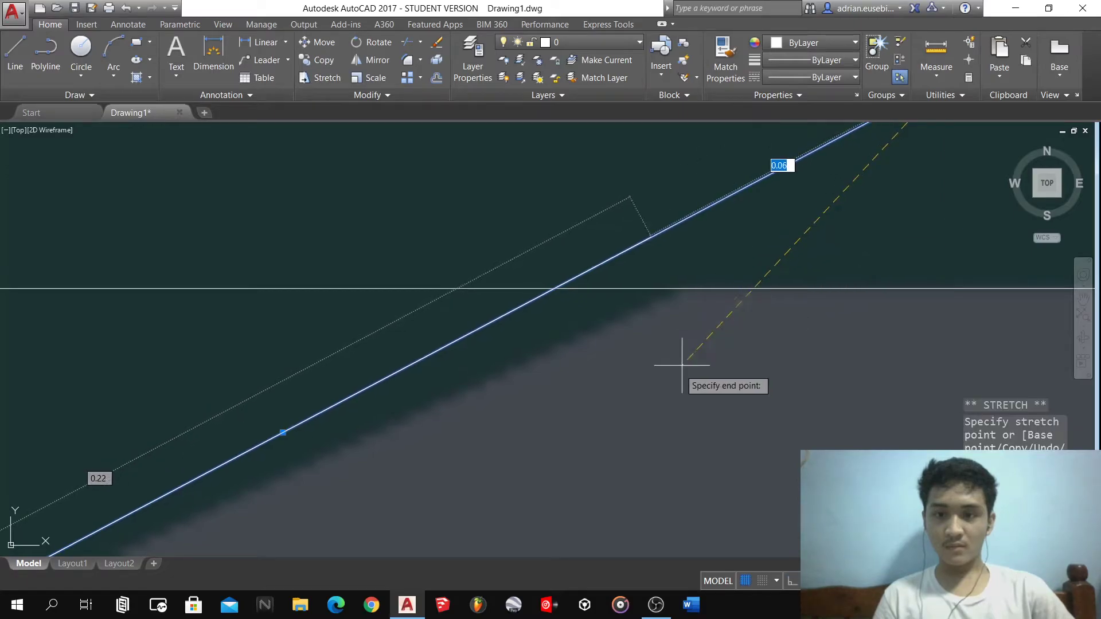
{"action": "scroll", "coordinate": [676, 372], "scroll_direction": "down", "scroll_amount": 2}
{"action": "scroll", "coordinate": [674, 376], "scroll_direction": "down", "scroll_amount": 2}
{"action": "key", "text": "ctrl"}
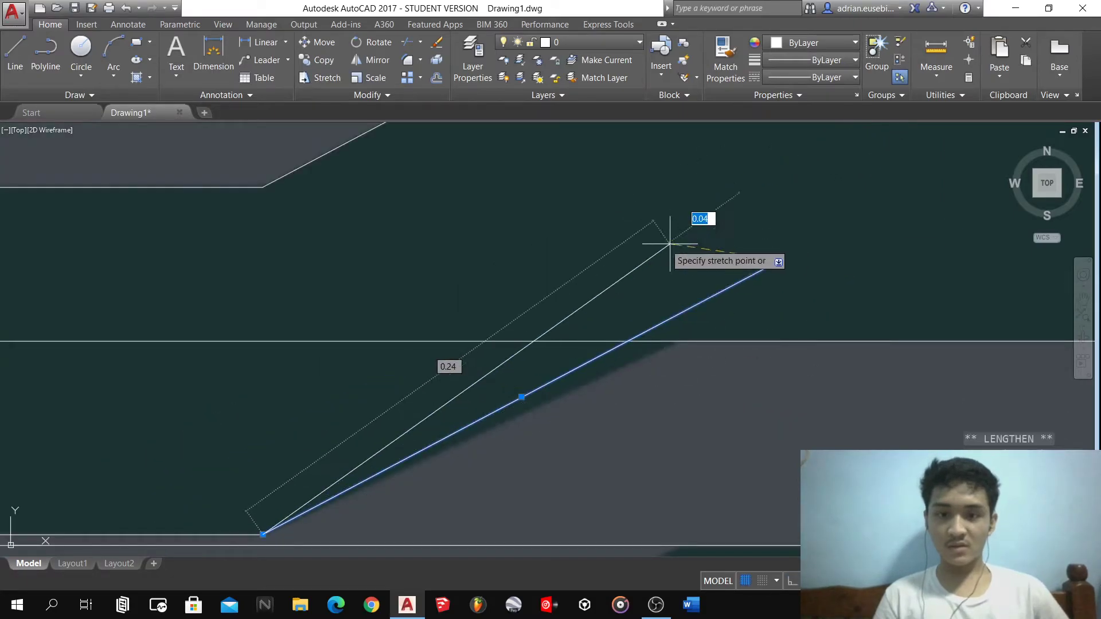
{"action": "left_click", "coordinate": [719, 325]}
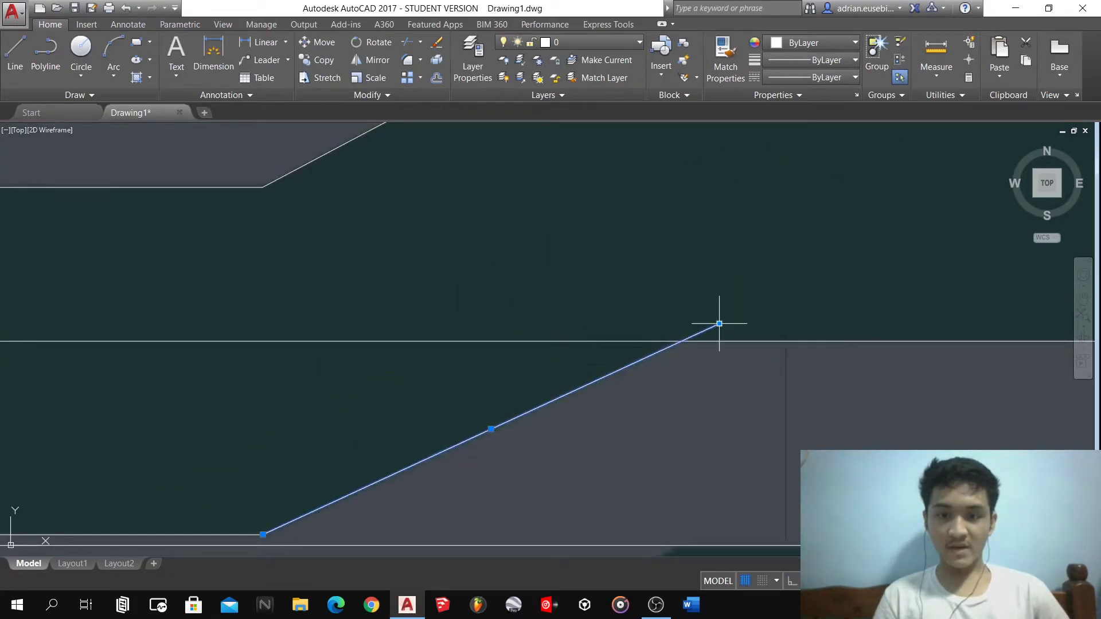
{"action": "scroll", "coordinate": [675, 307], "scroll_direction": "down", "scroll_amount": 2}
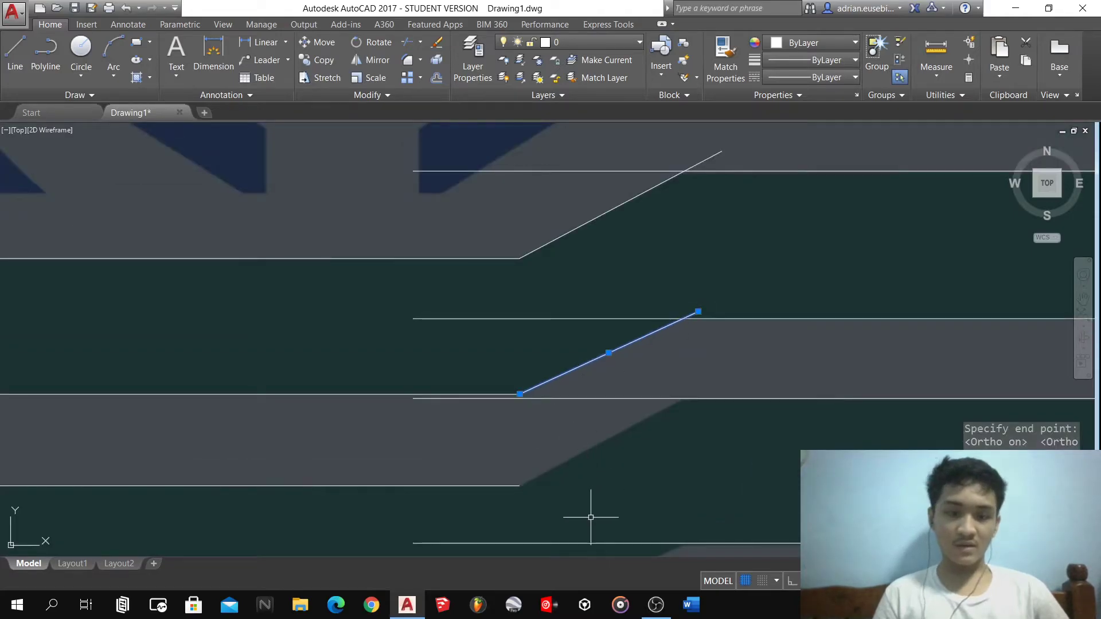
- Draw a slanted edge from the next stripe corner to the stripe endpoint
{"action": "left_click", "coordinate": [520, 485]}
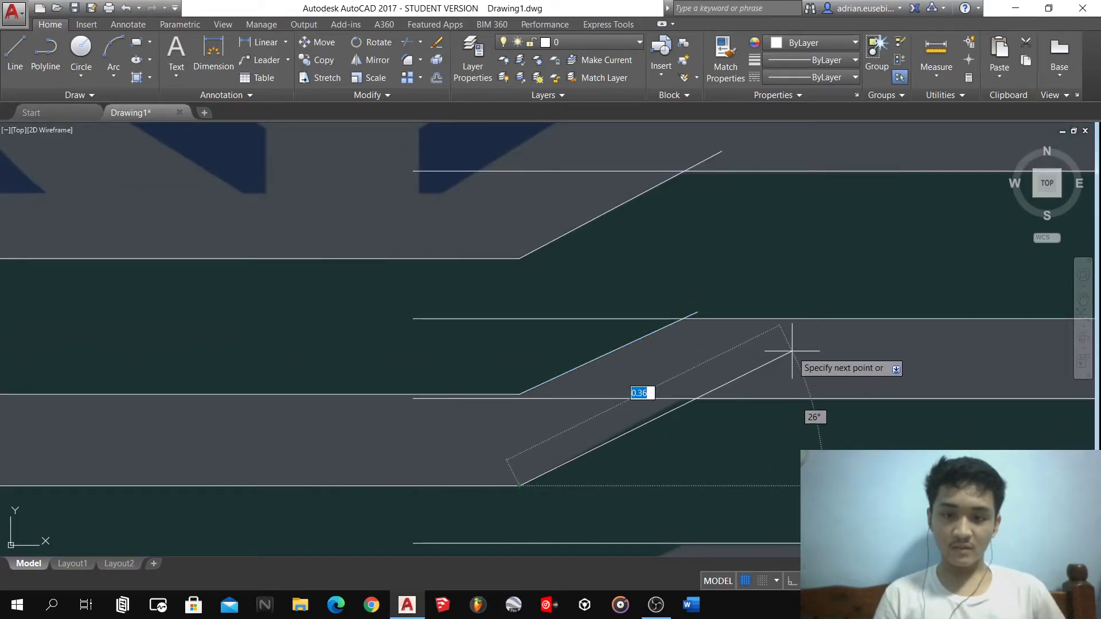
{"action": "left_click", "coordinate": [756, 357]}
{"action": "scroll", "coordinate": [698, 346], "scroll_direction": "down", "scroll_amount": 4}
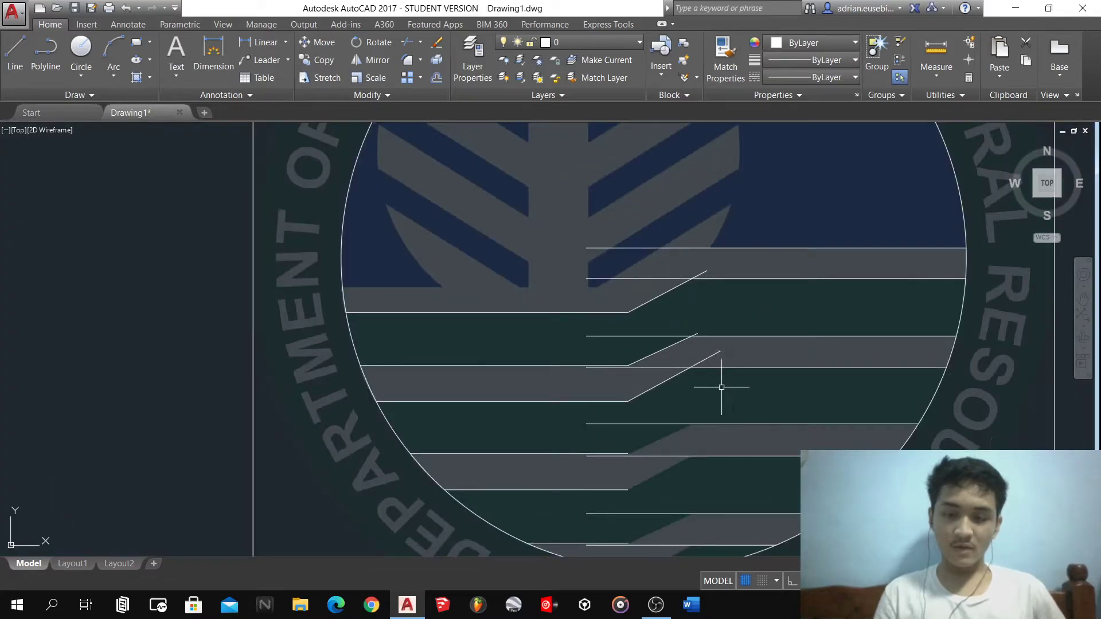
{"action": "scroll", "coordinate": [679, 454], "scroll_direction": "up", "scroll_amount": 4}
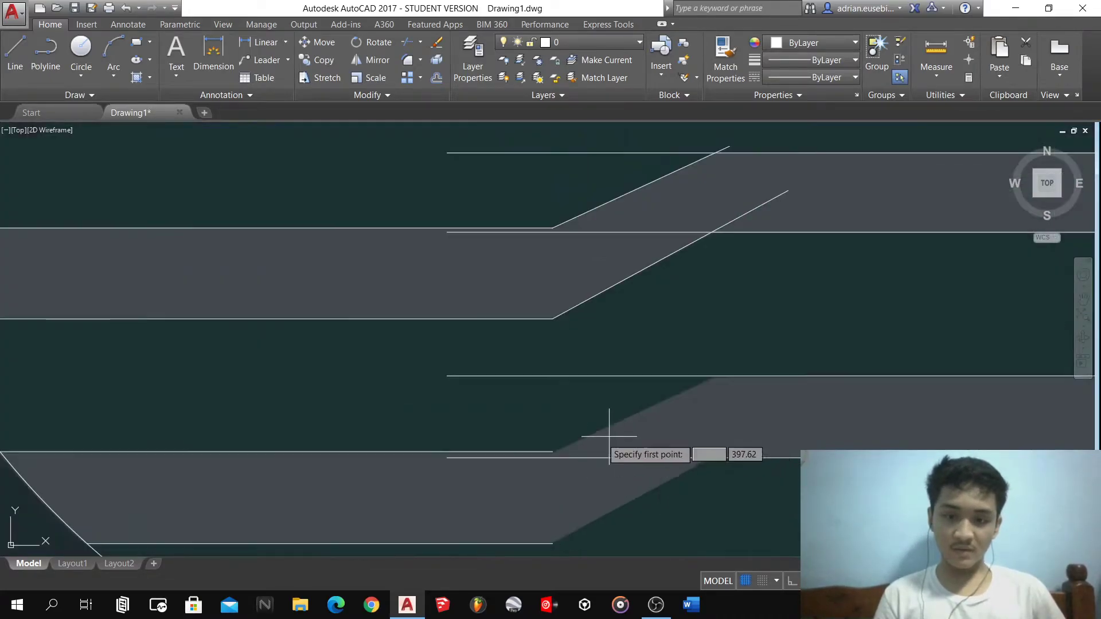
{"action": "left_click", "coordinate": [755, 357]}
{"action": "key", "text": "Escape"}
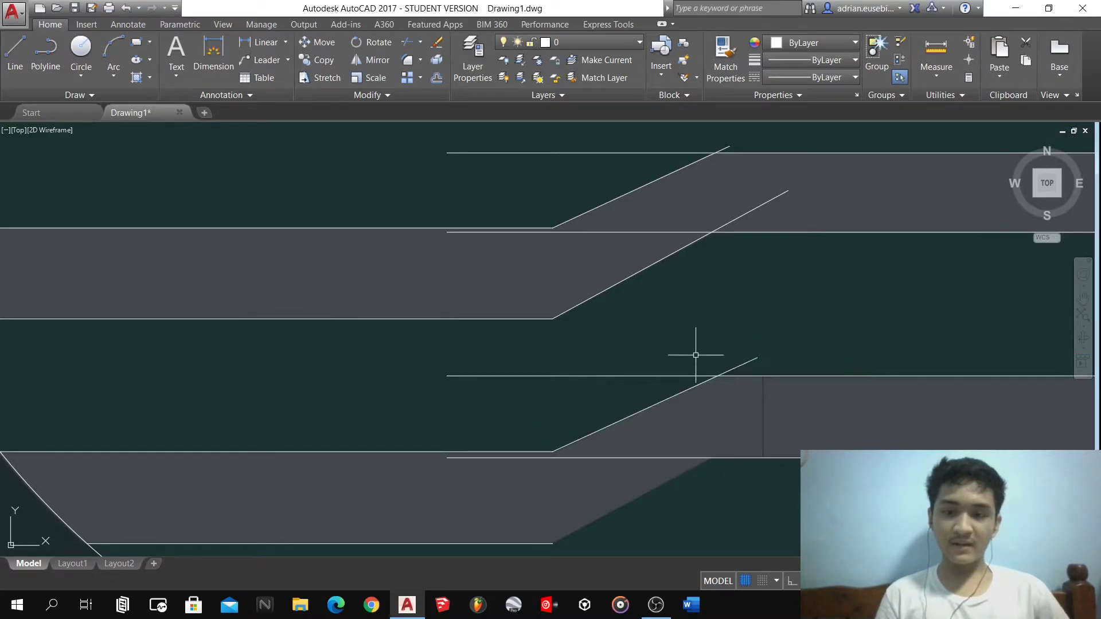
{"action": "scroll", "coordinate": [637, 467], "scroll_direction": "down", "scroll_amount": 4}
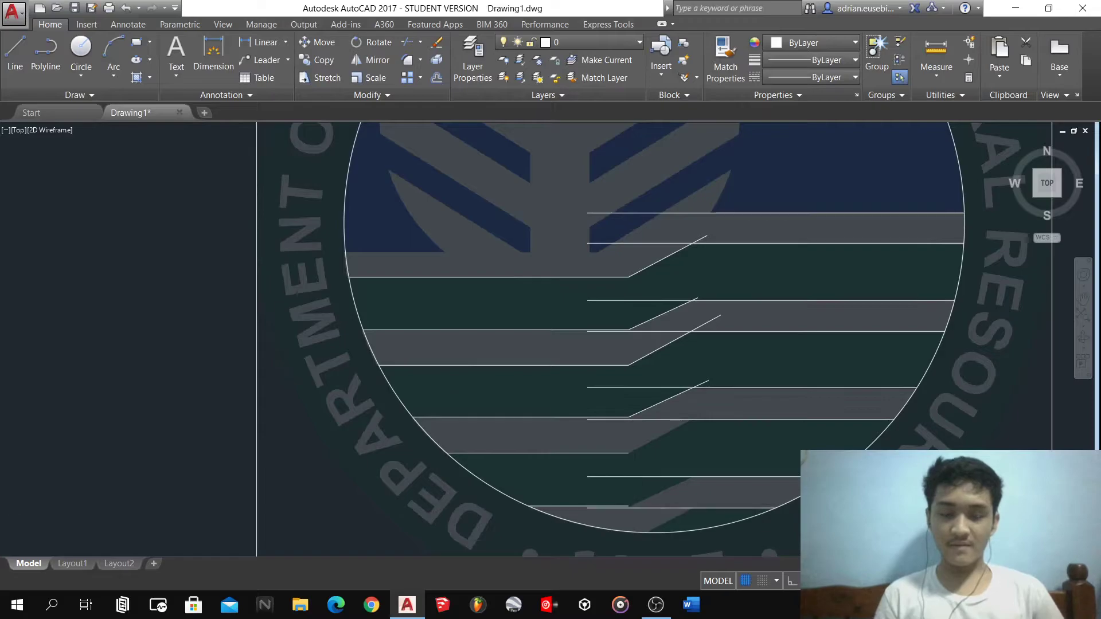
{"action": "scroll", "coordinate": [640, 509], "scroll_direction": "up", "scroll_amount": 4}
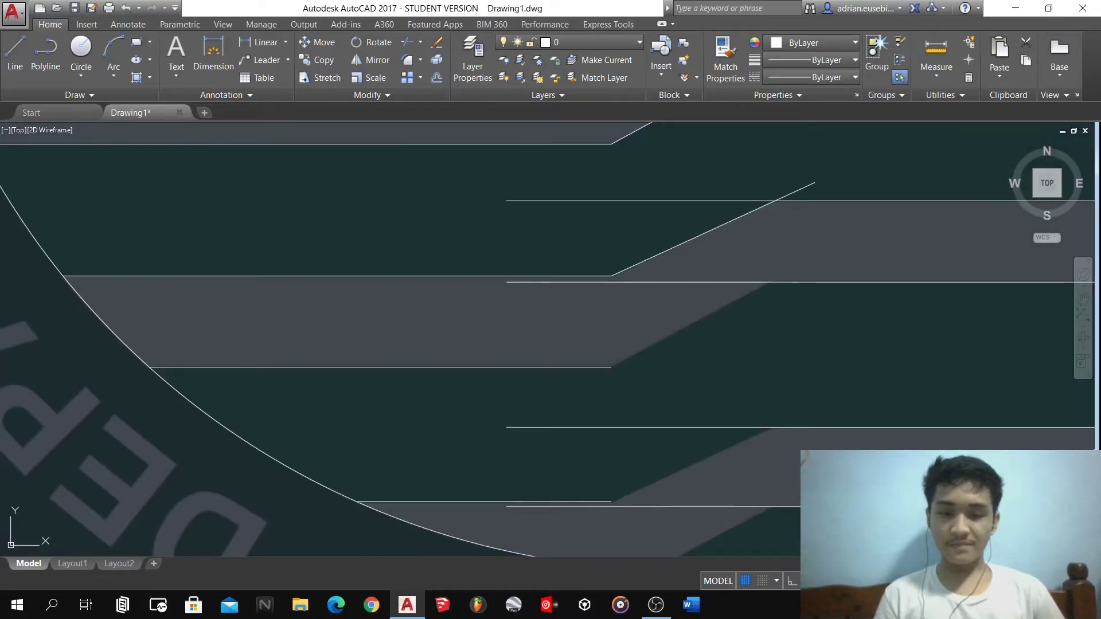
- Draw the remaining parallel 25° slanted edges, down to the bottom stripe corner
{"action": "left_click", "coordinate": [611, 367]}
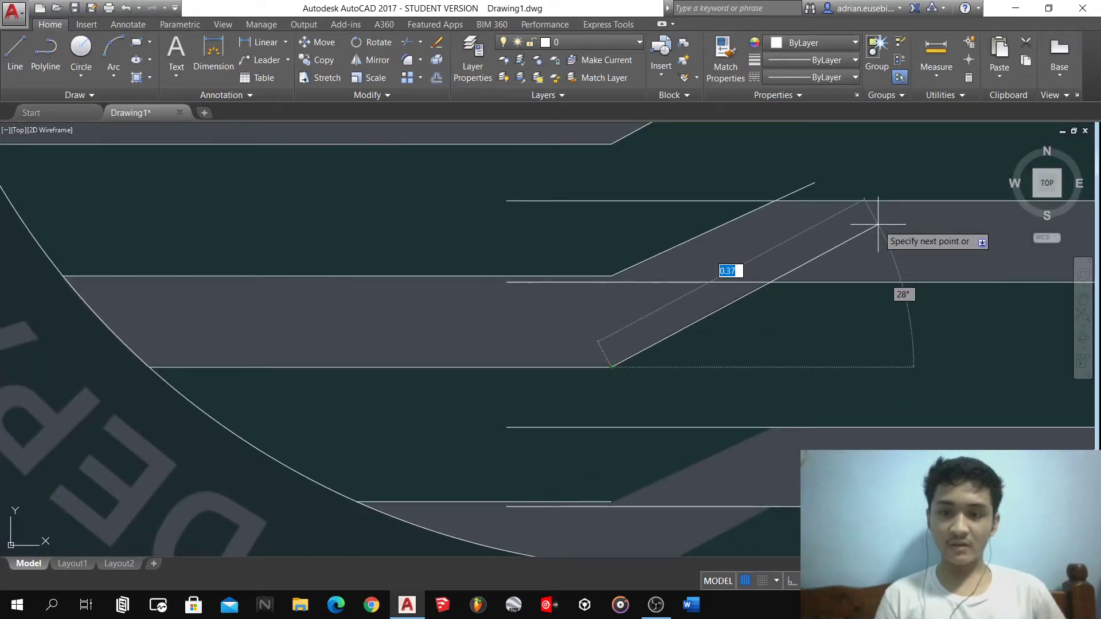
{"action": "left_click", "coordinate": [878, 224]}
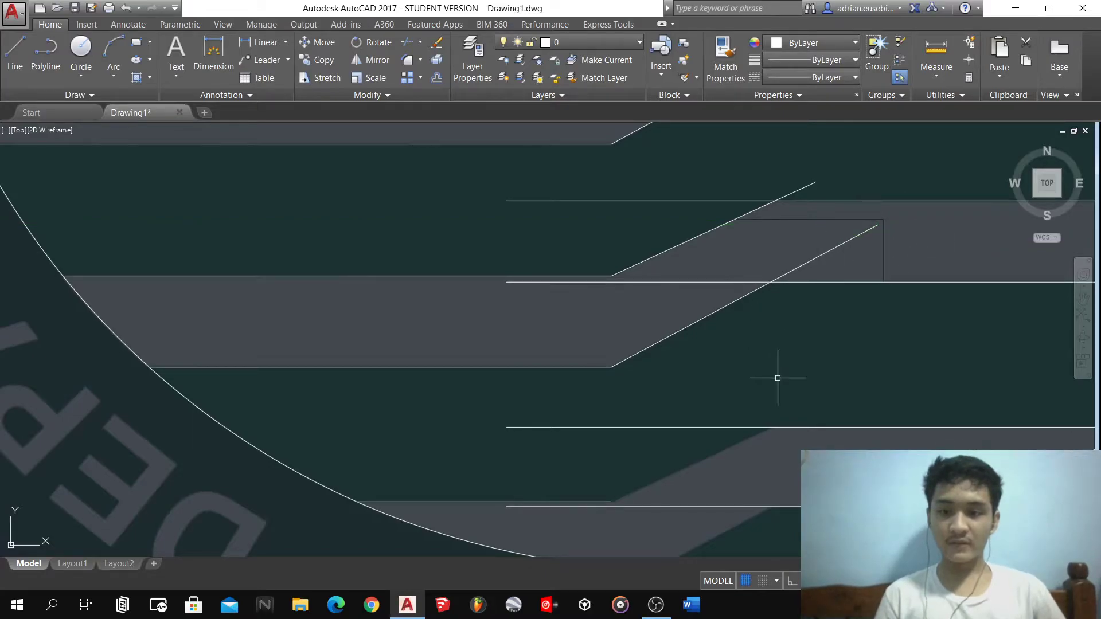
{"action": "scroll", "coordinate": [778, 378], "scroll_direction": "down", "scroll_amount": 2}
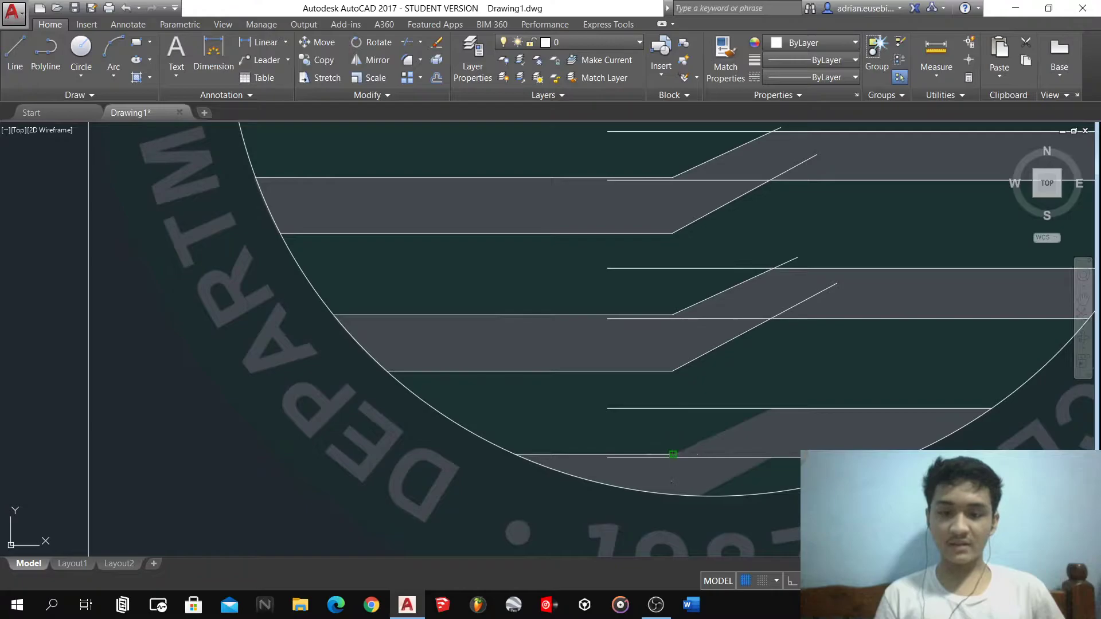
{"action": "left_click", "coordinate": [673, 454]}
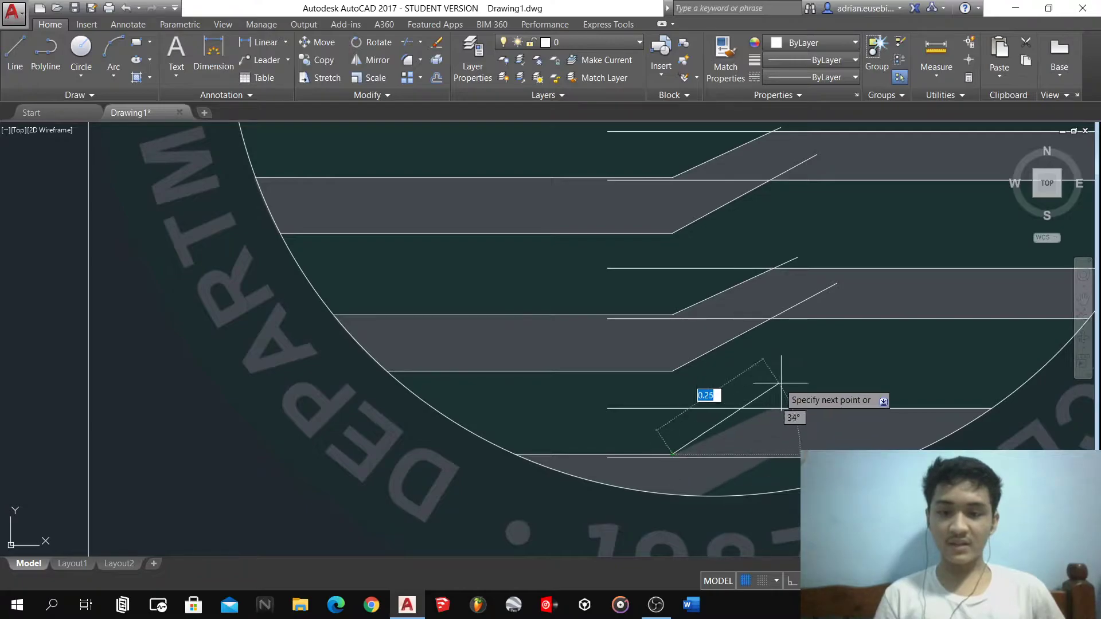
{"action": "left_click", "coordinate": [810, 388]}
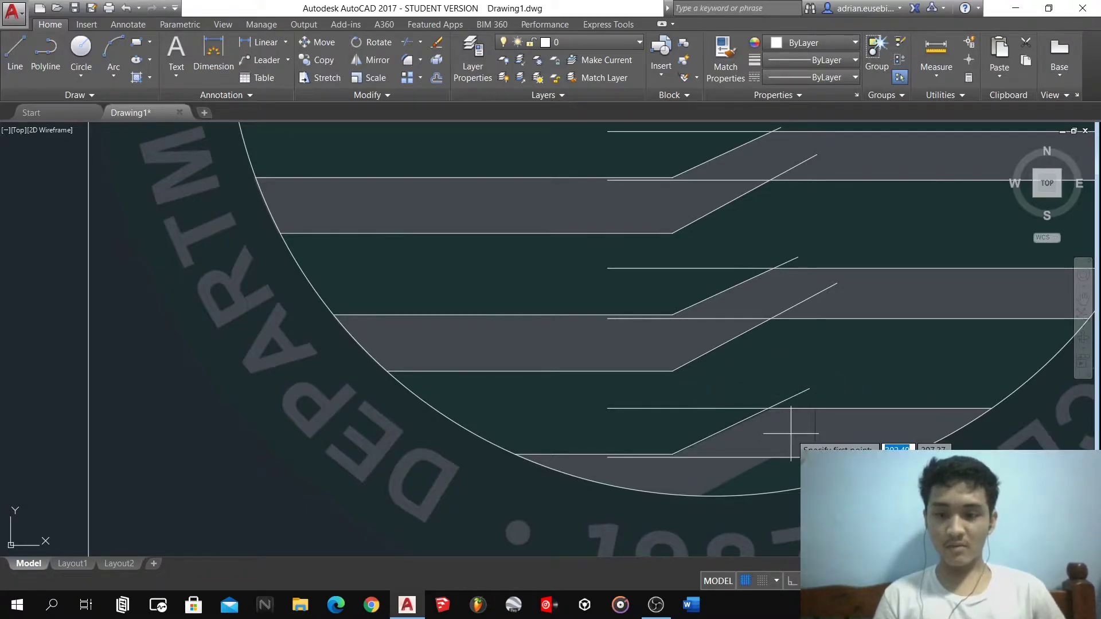
{"action": "scroll", "coordinate": [780, 455], "scroll_direction": "up", "scroll_amount": 5}
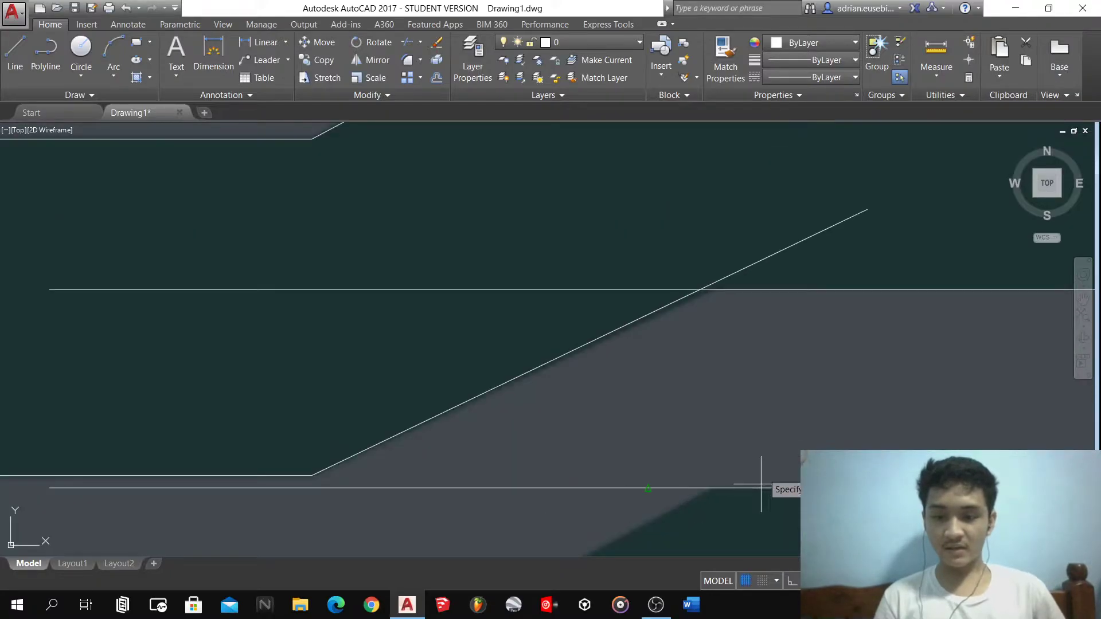
{"action": "scroll", "coordinate": [651, 423], "scroll_direction": "down", "scroll_amount": 6}
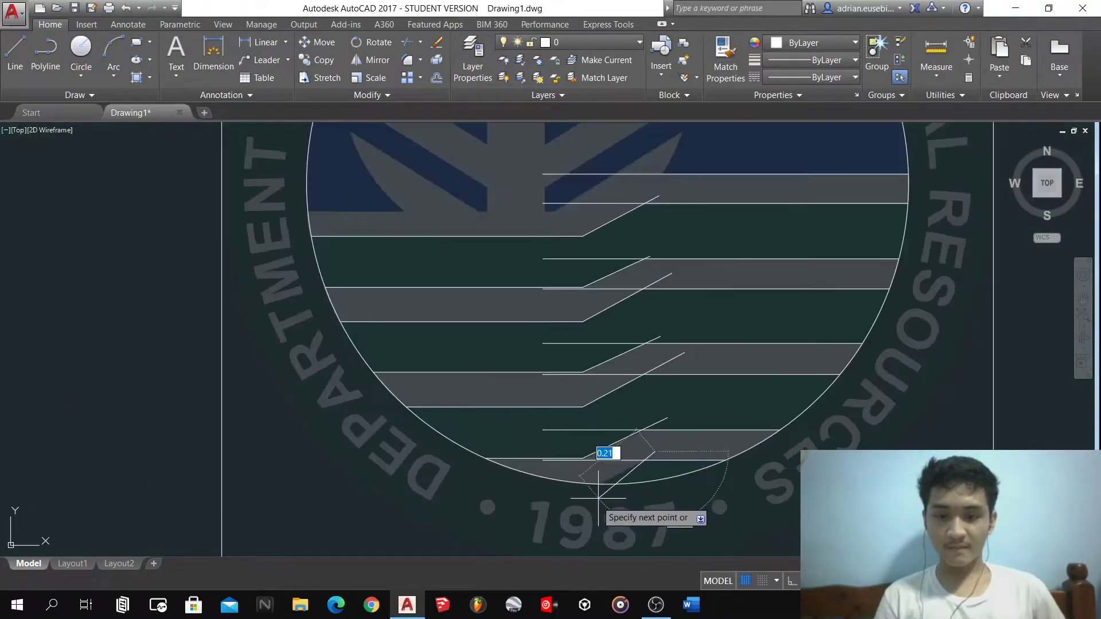
{"action": "scroll", "coordinate": [602, 471], "scroll_direction": "up", "scroll_amount": 2}
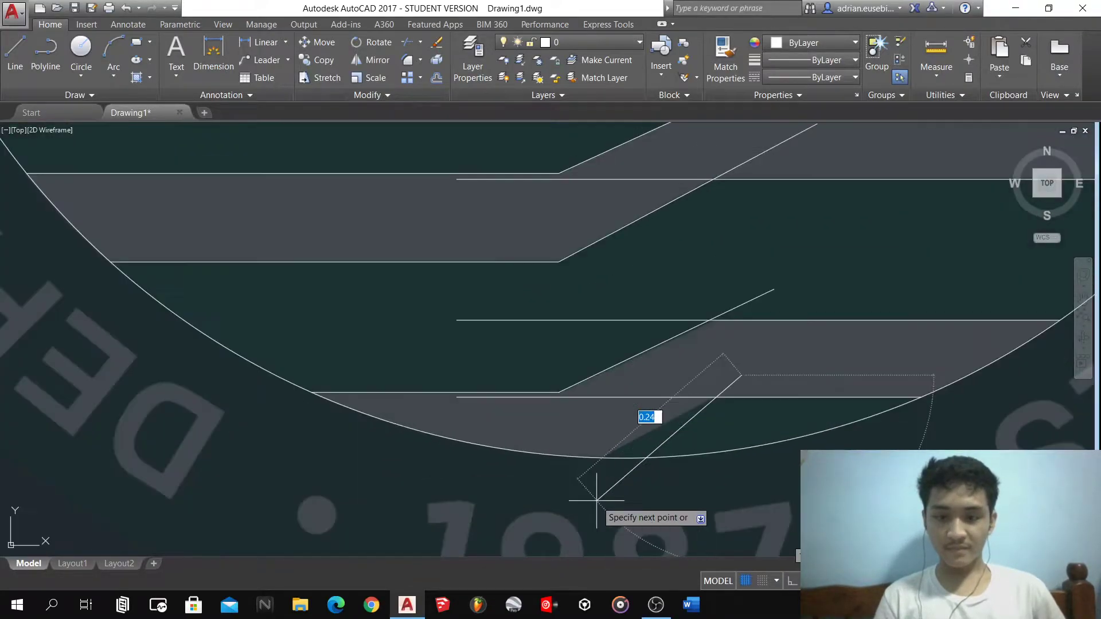
{"action": "left_click", "coordinate": [569, 477]}
{"action": "scroll", "coordinate": [573, 414], "scroll_direction": "down", "scroll_amount": 3}
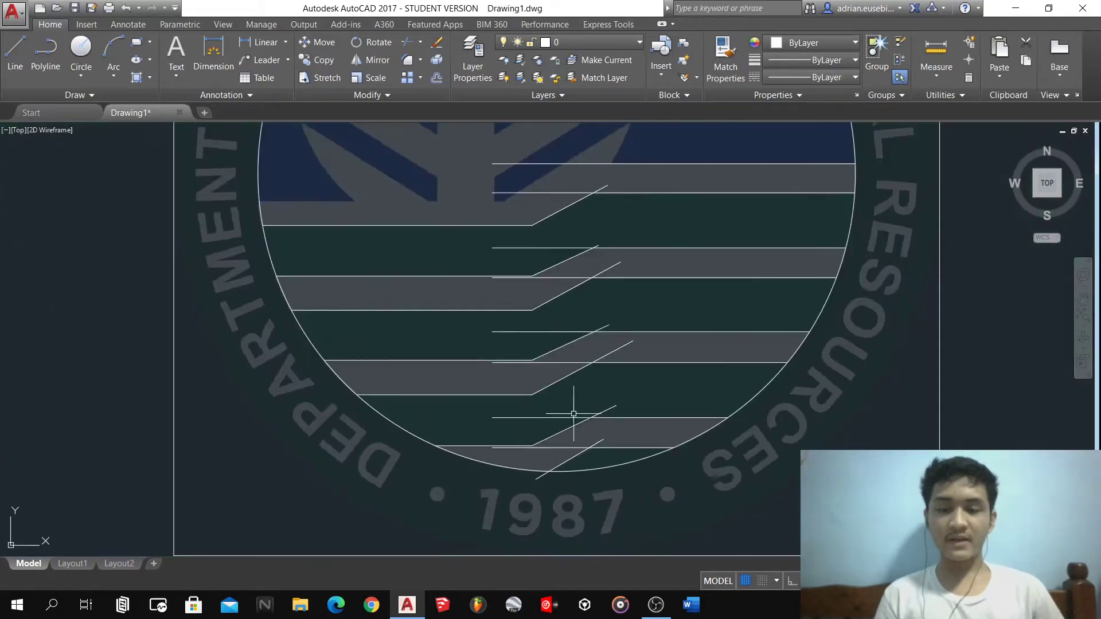
{"action": "key", "text": "Return"}
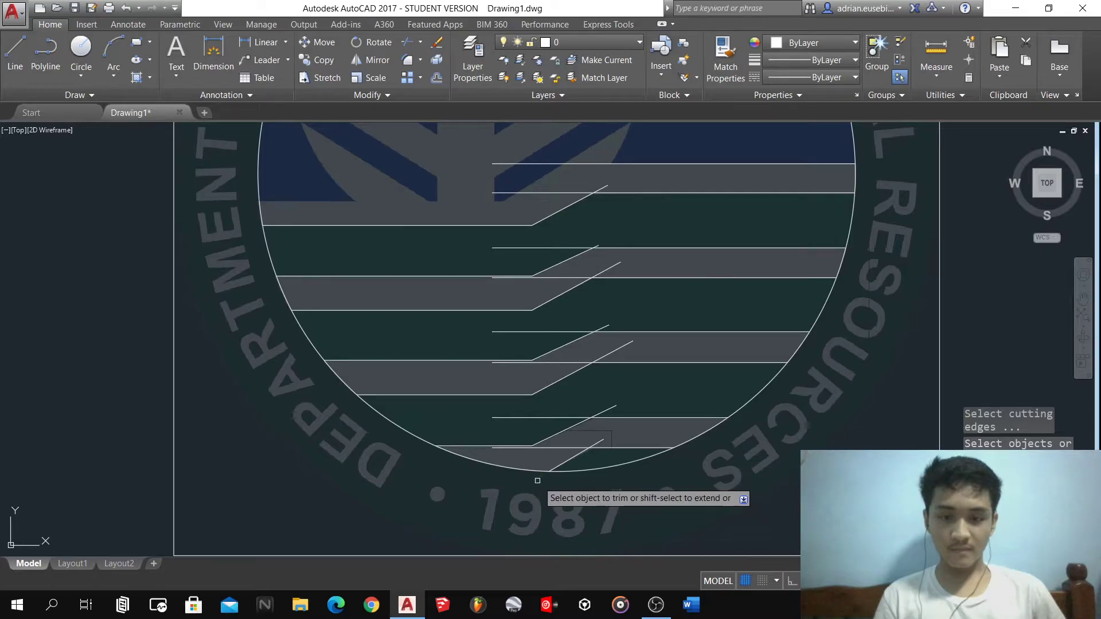
{"action": "scroll", "coordinate": [539, 477], "scroll_direction": "up", "scroll_amount": 4}
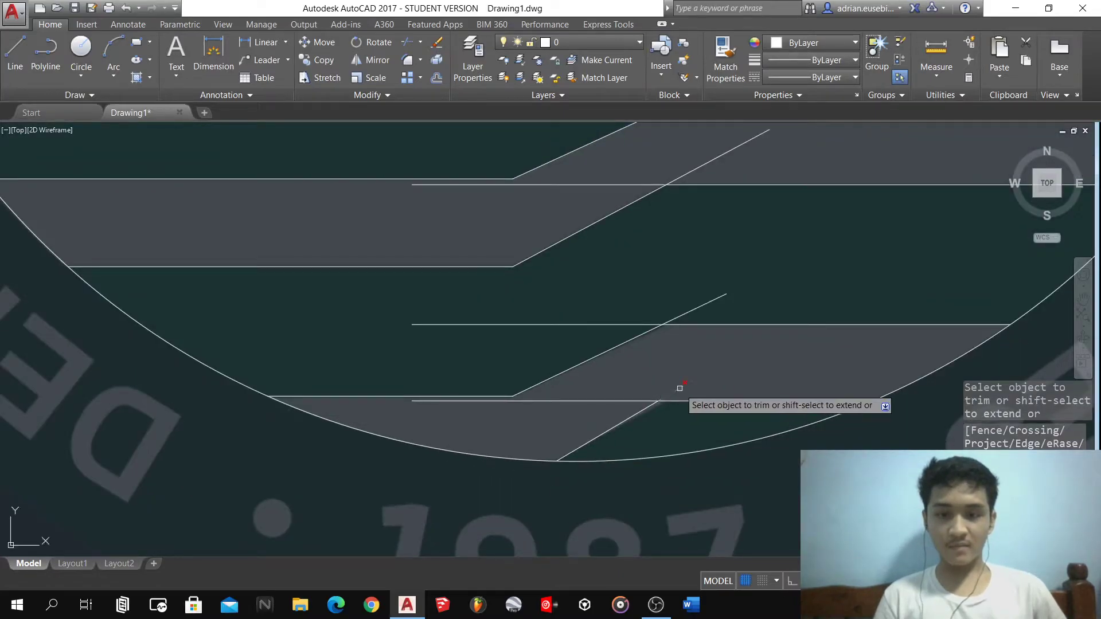
{"action": "scroll", "coordinate": [560, 523], "scroll_direction": "down", "scroll_amount": 4}
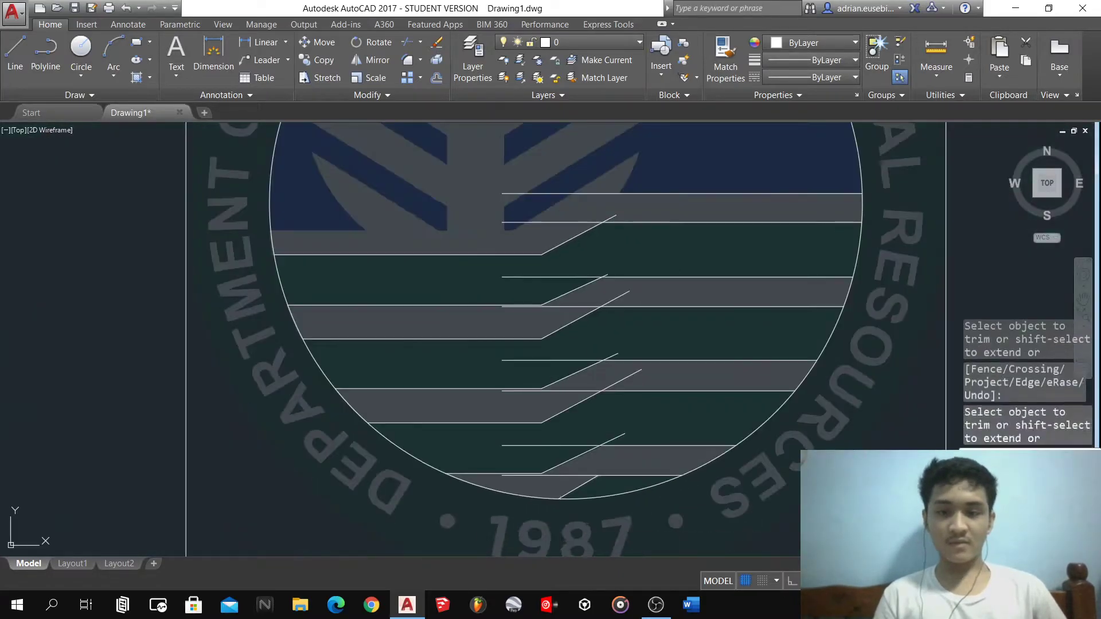
{"action": "scroll", "coordinate": [560, 523], "scroll_direction": "down", "scroll_amount": 3}
{"action": "scroll", "coordinate": [560, 523], "scroll_direction": "up", "scroll_amount": 3}
{"action": "left_click", "coordinate": [554, 554]}
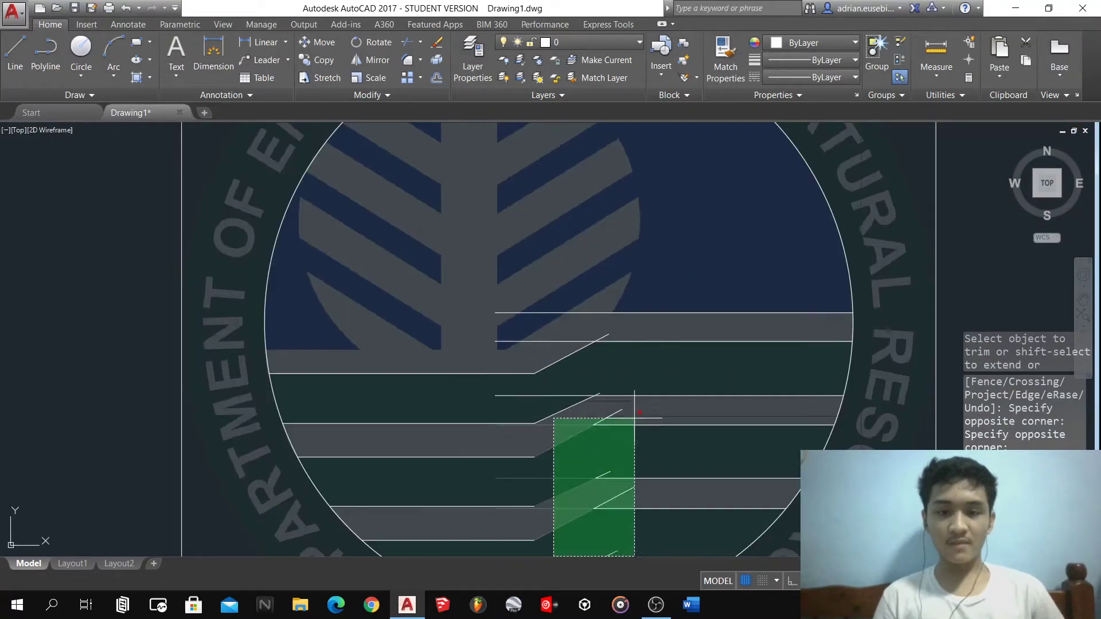
{"action": "left_click", "coordinate": [594, 358]}
{"action": "scroll", "coordinate": [591, 367], "scroll_direction": "down", "scroll_amount": 5}
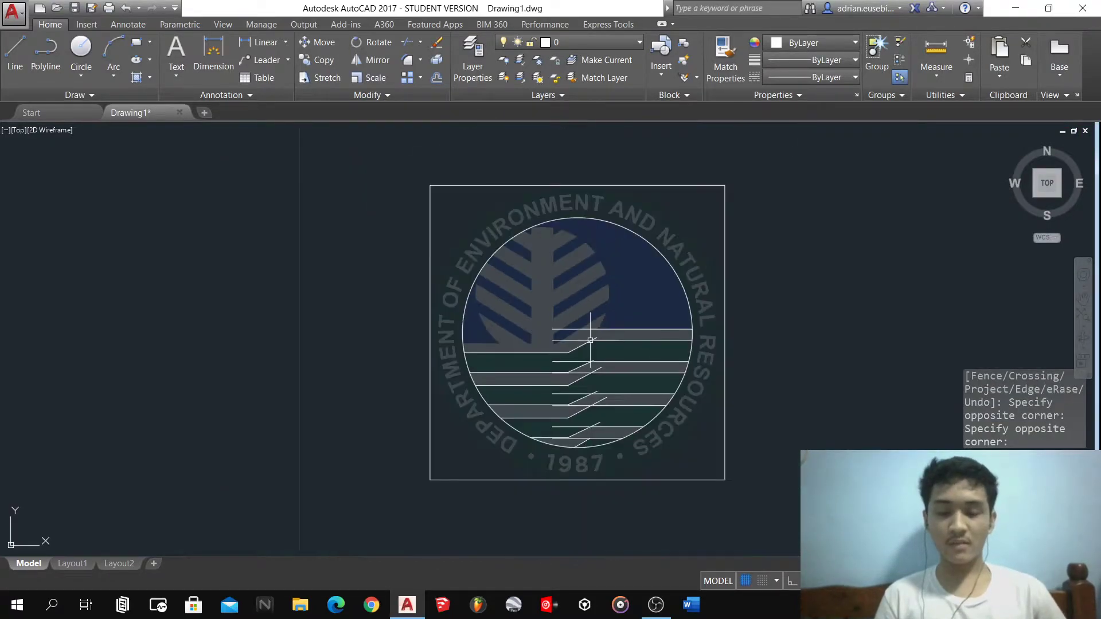
{"action": "key", "text": "space"}
{"action": "scroll", "coordinate": [591, 413], "scroll_direction": "up", "scroll_amount": 5}
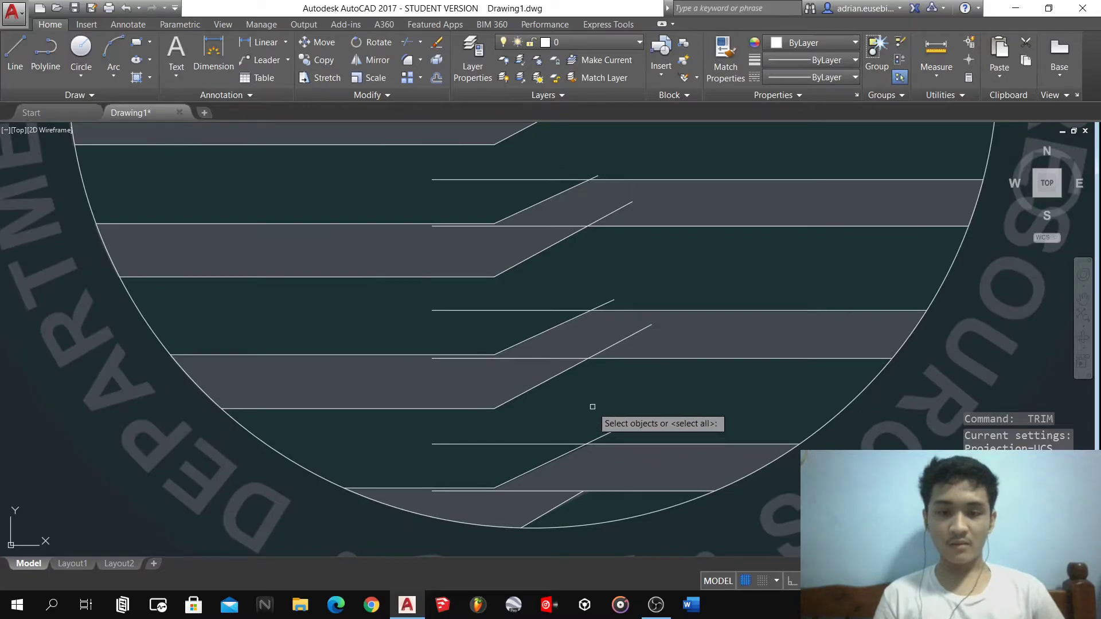
- Fillet three stripe horizontals to their diagonals with zero radius for sharp corners
{"action": "key", "text": "Escape"}
{"action": "type", "text": "f"}
{"action": "key", "text": "space"}
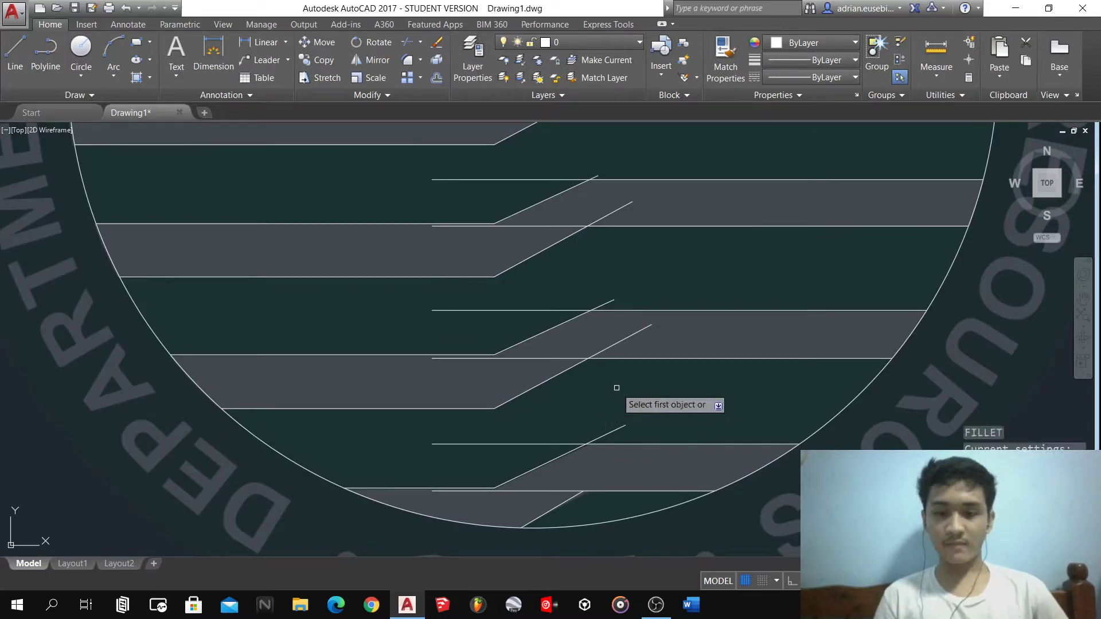
{"action": "left_click", "coordinate": [633, 360]}
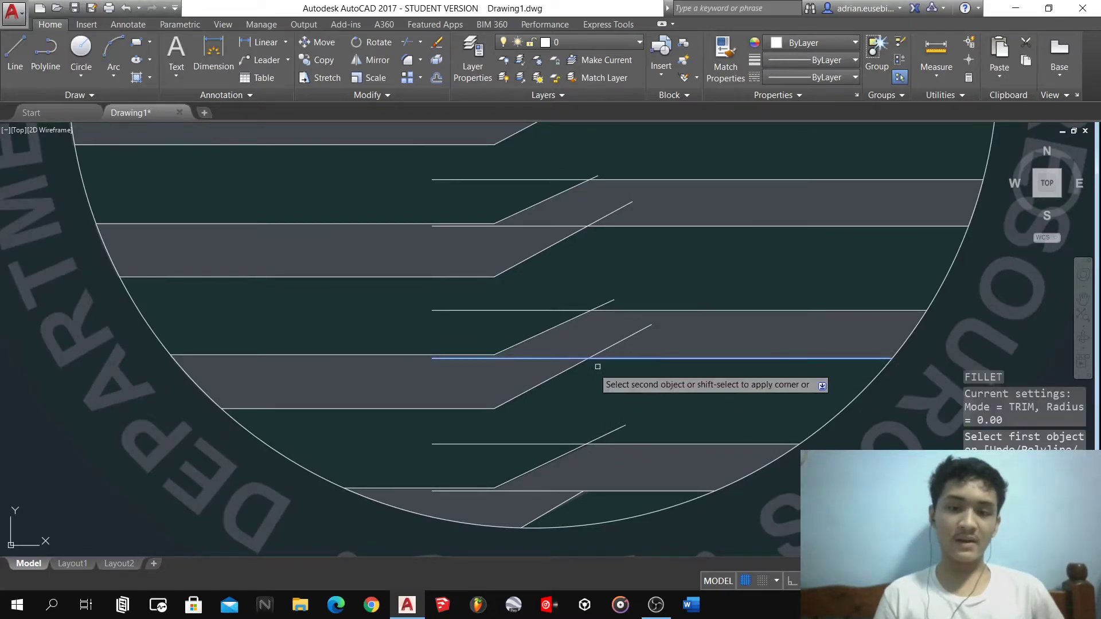
{"action": "left_click", "coordinate": [541, 384]}
{"action": "key", "text": "space"}
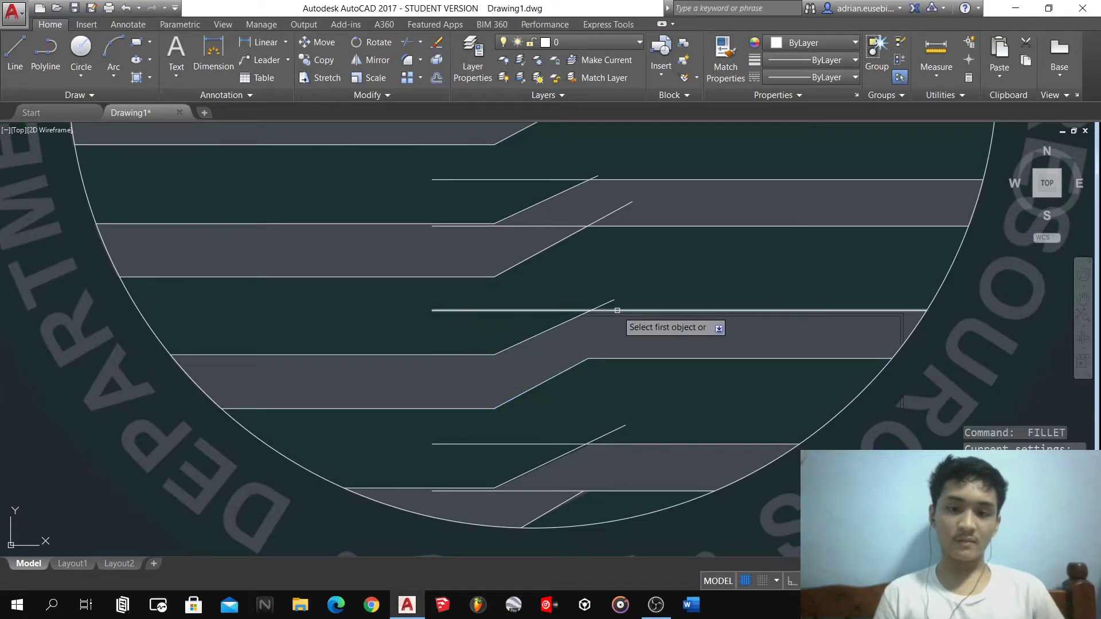
{"action": "left_click", "coordinate": [620, 311]}
{"action": "left_click", "coordinate": [571, 320]}
{"action": "key", "text": "space"}
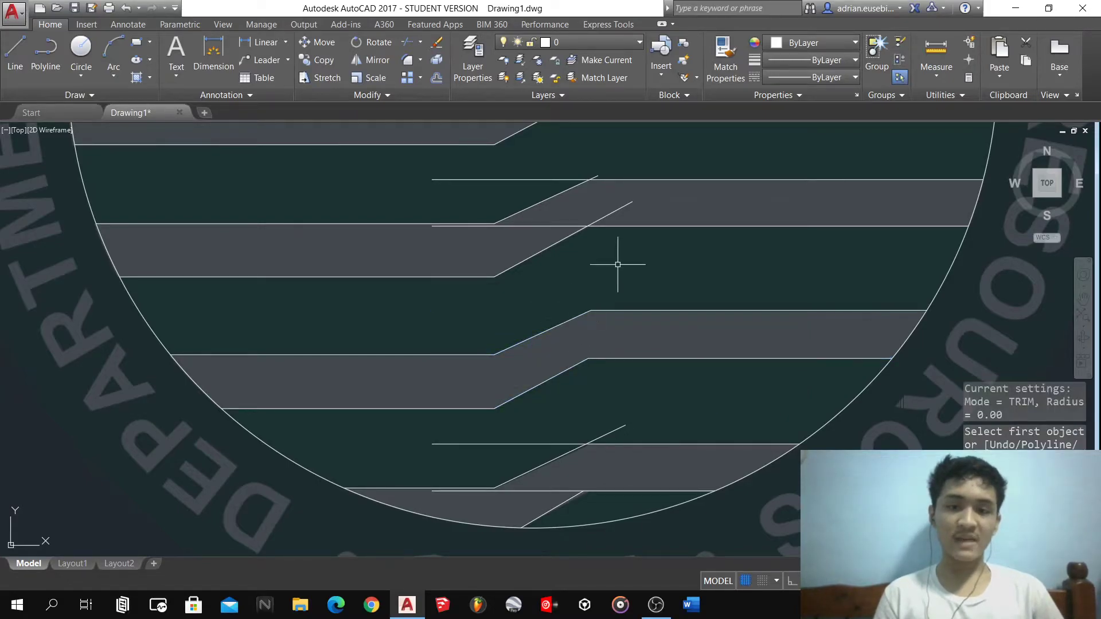
{"action": "left_click", "coordinate": [625, 227]}
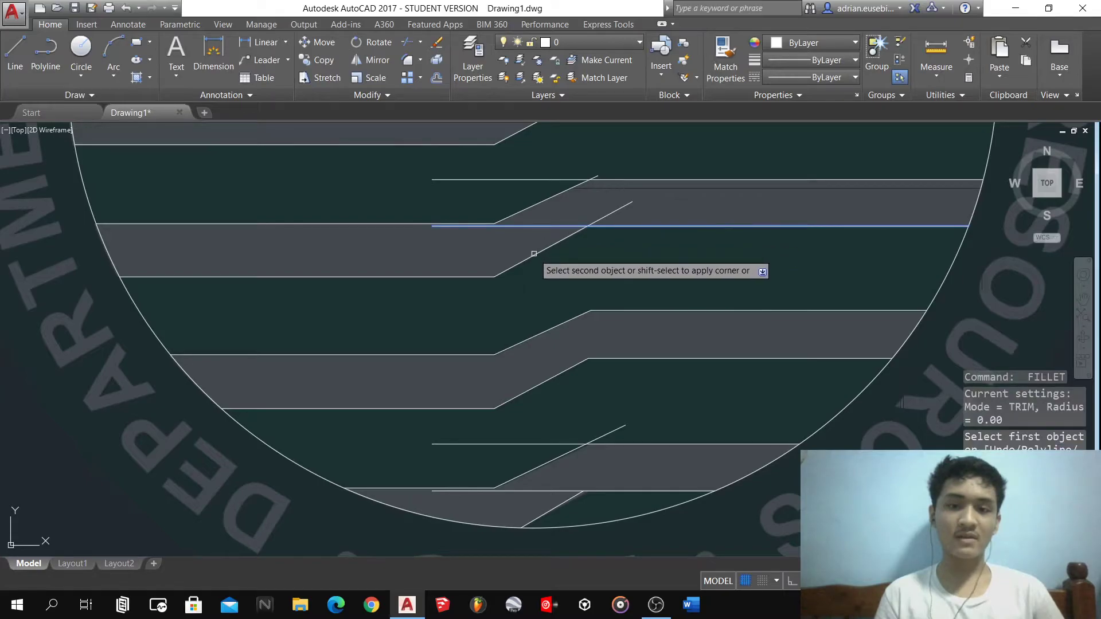
{"action": "left_click", "coordinate": [534, 254]}
- Fillet the top and bottom stripe horizontals to their diagonals into sharp corners
{"action": "key", "text": "space"}
{"action": "left_click", "coordinate": [627, 182]}
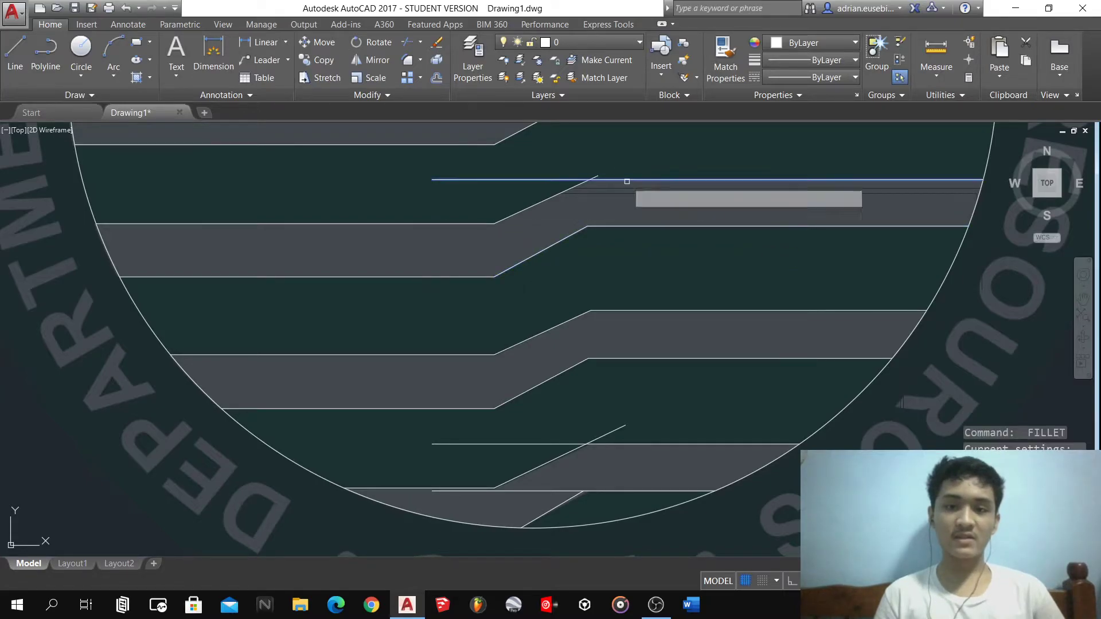
{"action": "left_click", "coordinate": [557, 197]}
{"action": "key", "text": "space"}
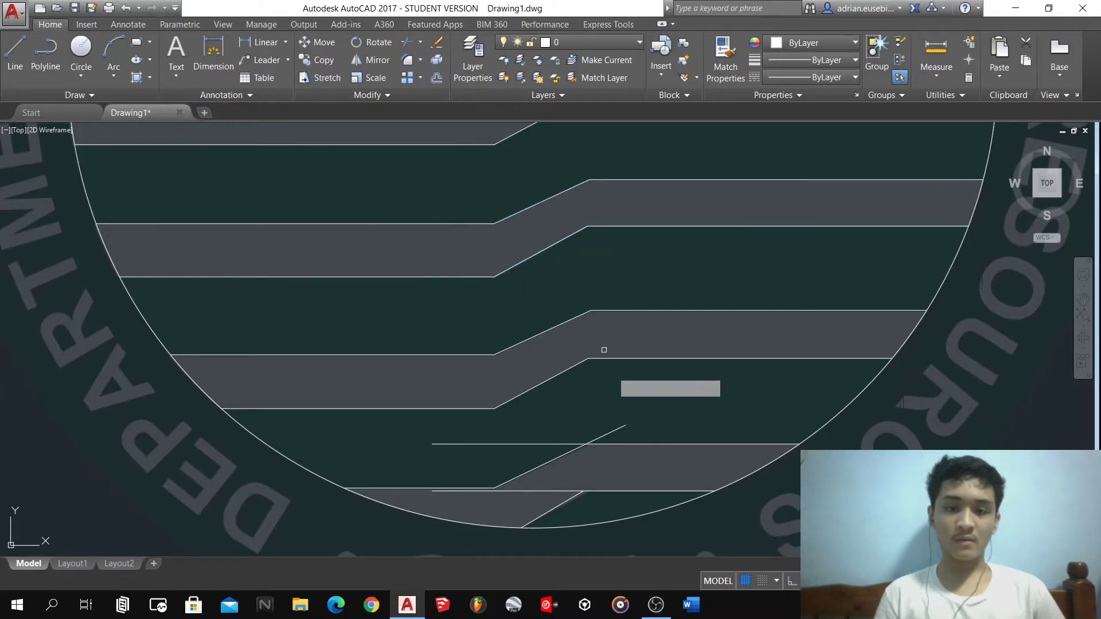
{"action": "left_click", "coordinate": [659, 445]}
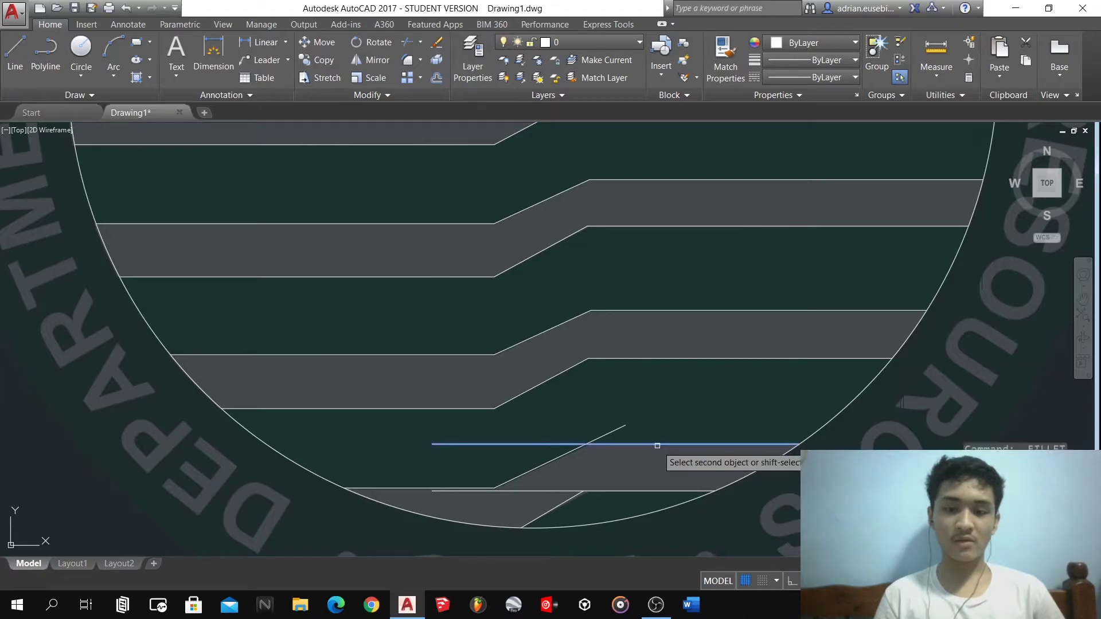
{"action": "left_click", "coordinate": [556, 453]}
{"action": "key", "text": "space"}
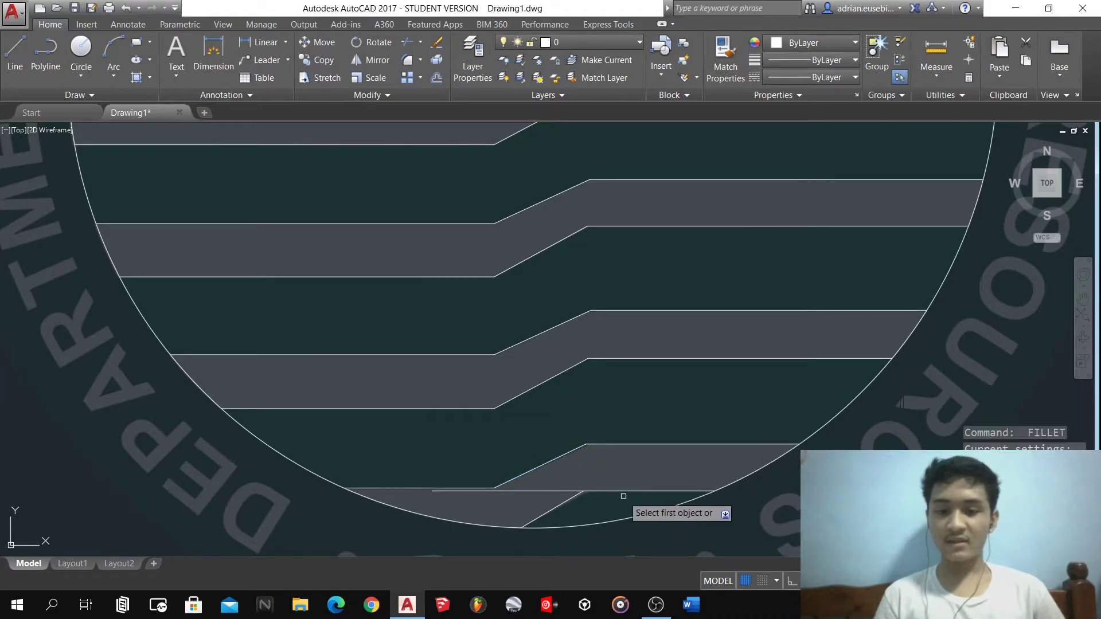
{"action": "left_click", "coordinate": [614, 491]}
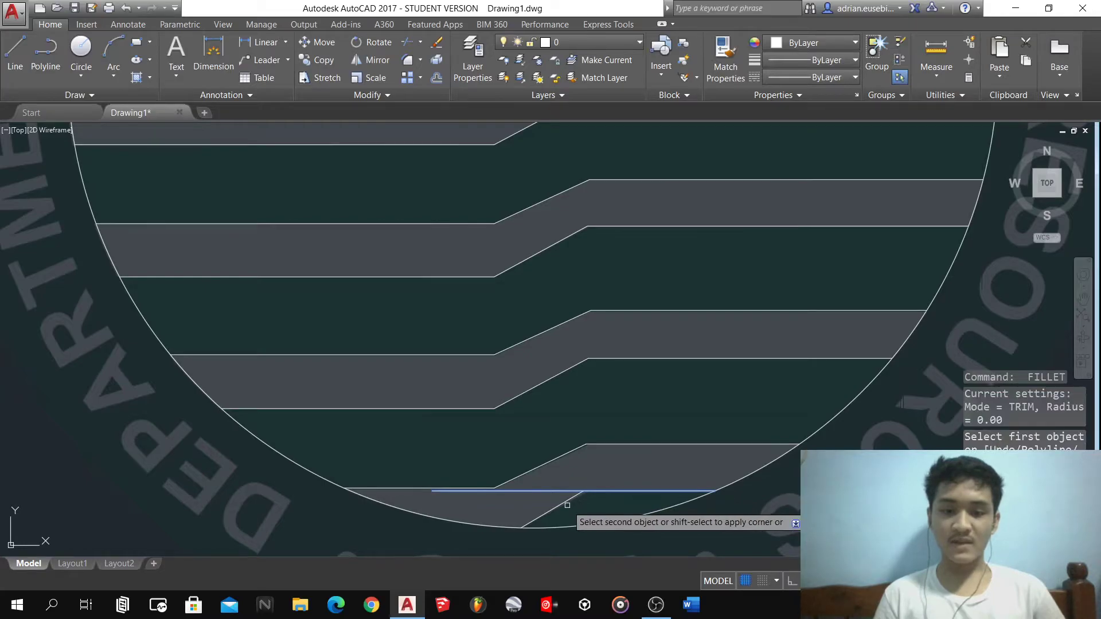
{"action": "left_click", "coordinate": [562, 505]}
{"action": "scroll", "coordinate": [602, 490], "scroll_direction": "down", "scroll_amount": 6}
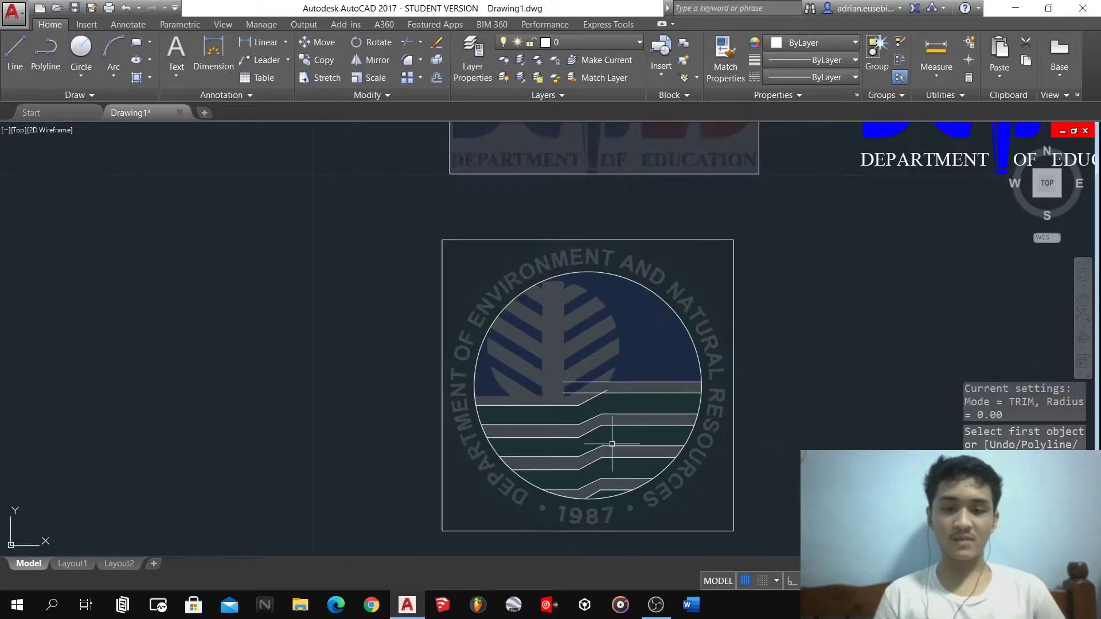
{"action": "scroll", "coordinate": [608, 459], "scroll_direction": "up", "scroll_amount": 6}
- Save the drawing and fillet the top stripe's horizontal line to its diagonal
{"action": "key", "text": "ctrl+s"}
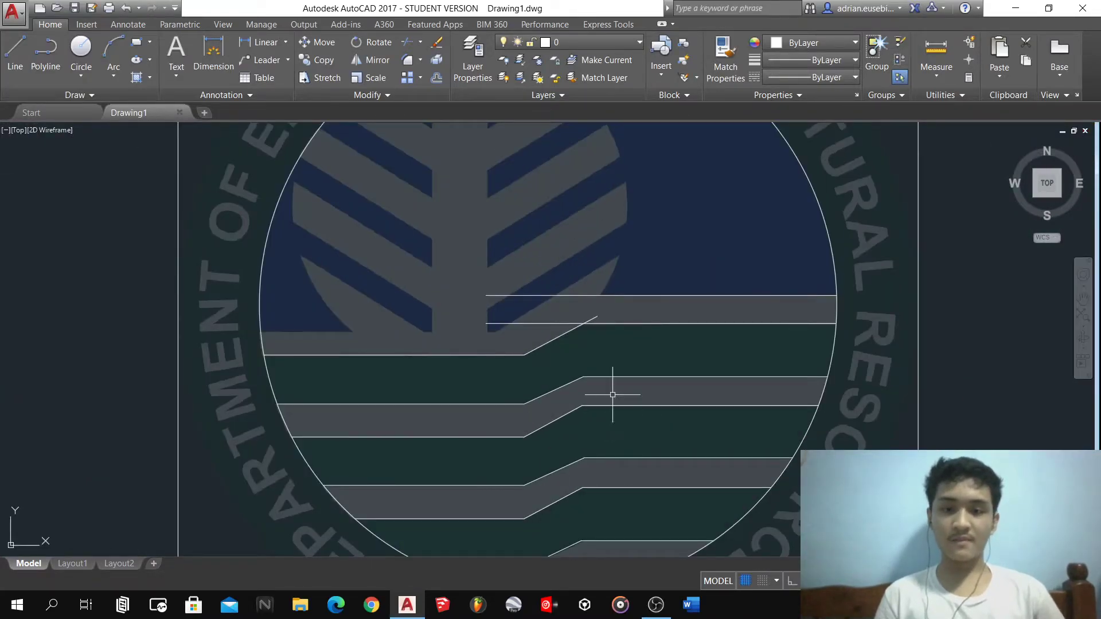
{"action": "left_click", "coordinate": [606, 323]}
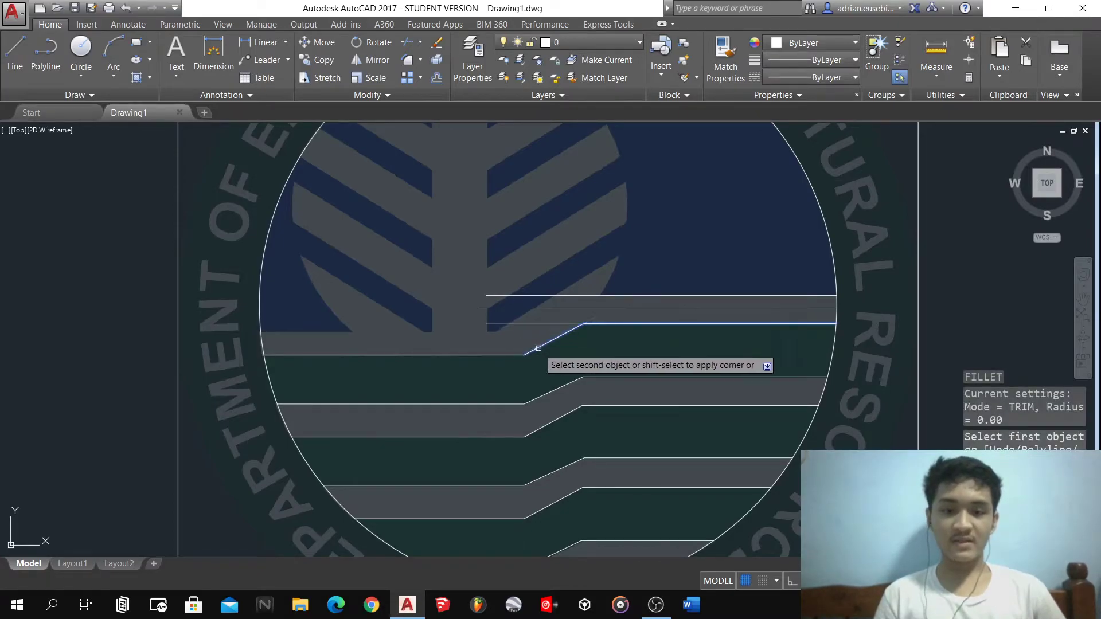
{"action": "left_click", "coordinate": [539, 351]}
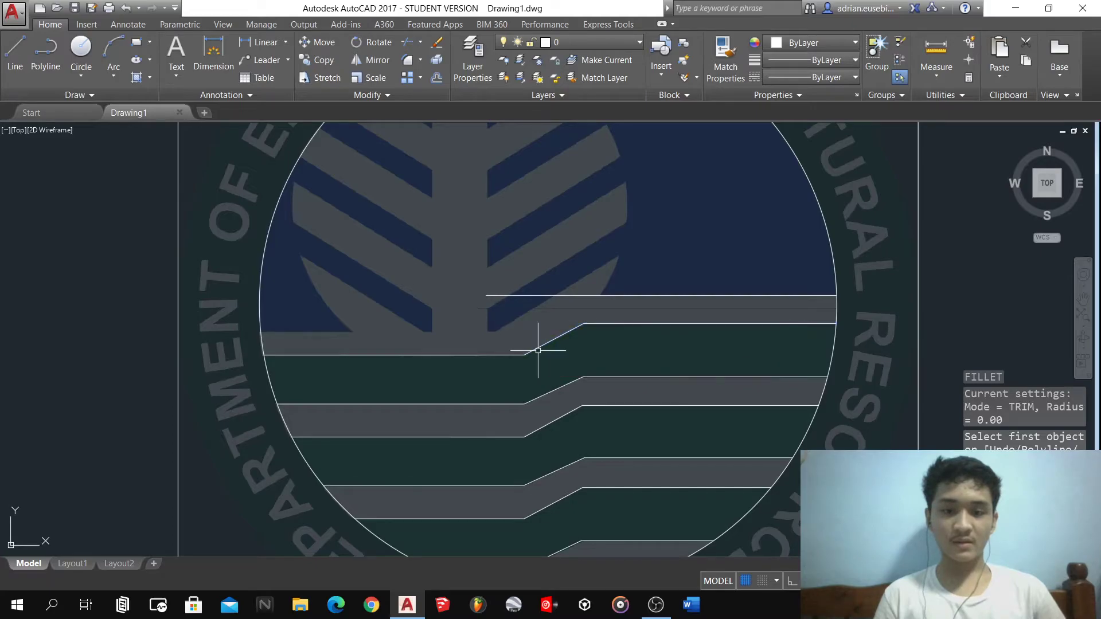
{"action": "key", "text": "Return"}
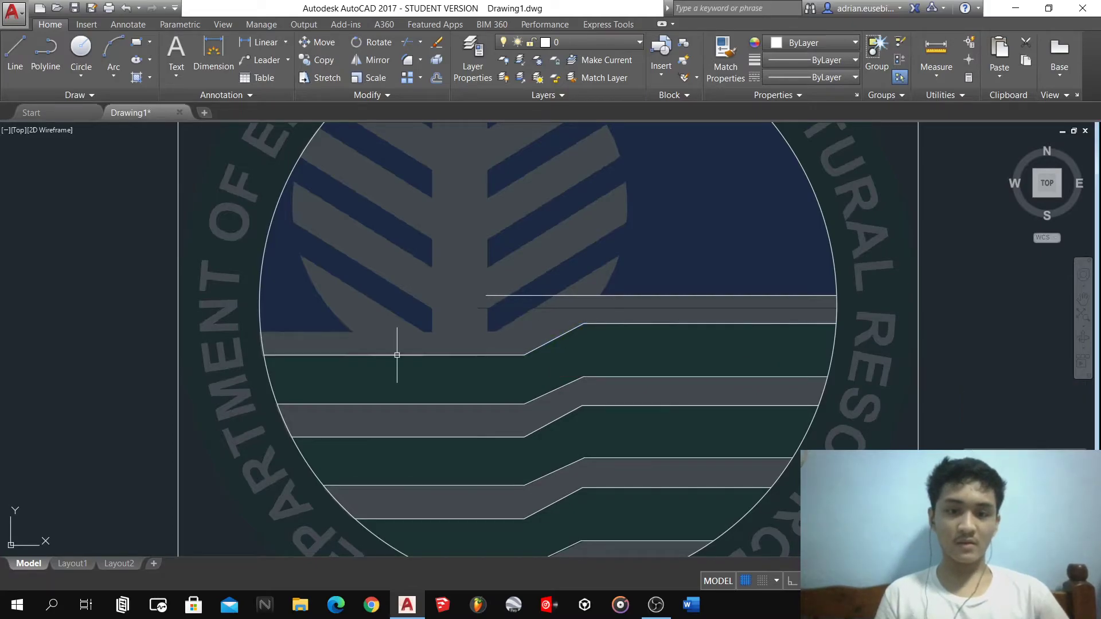
- Draw an Ortho horizontal line from the circle's left edge to the trunk
{"action": "key", "text": "l"}
{"action": "key", "text": "Return"}
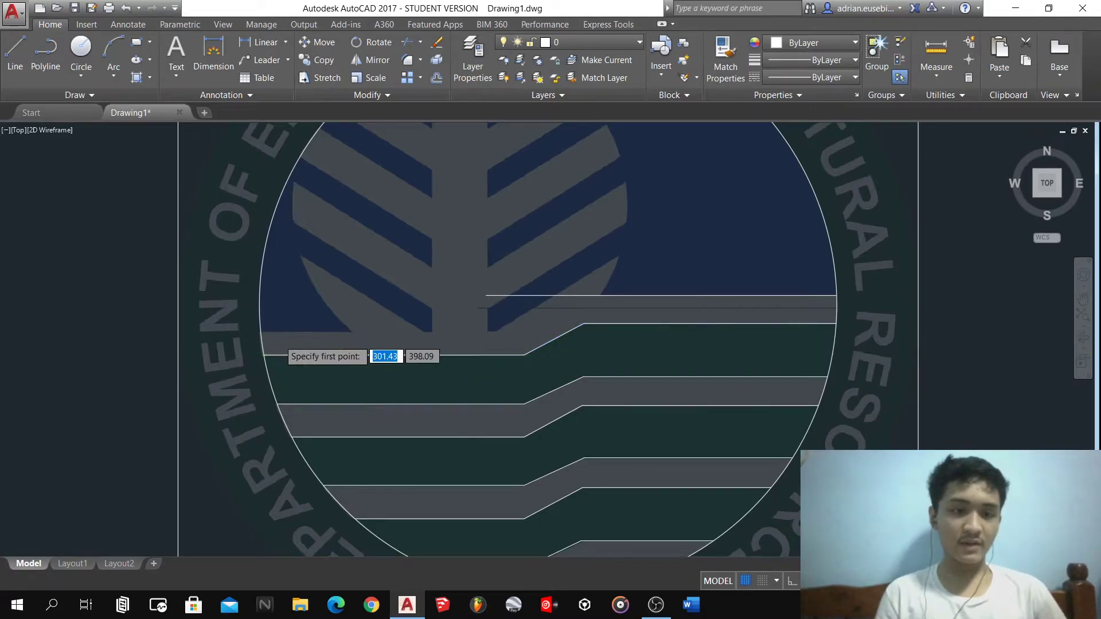
{"action": "scroll", "coordinate": [263, 336], "scroll_direction": "up", "scroll_amount": 4}
{"action": "left_click", "coordinate": [220, 319]}
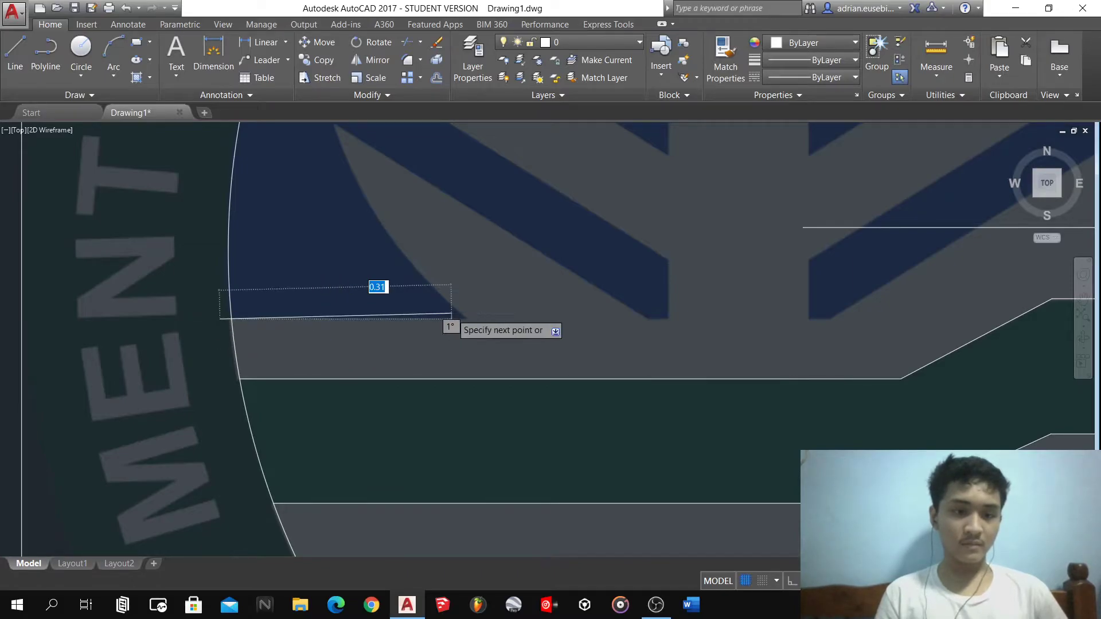
{"action": "scroll", "coordinate": [390, 298], "scroll_direction": "down", "scroll_amount": 4}
{"action": "key", "text": "F8"}
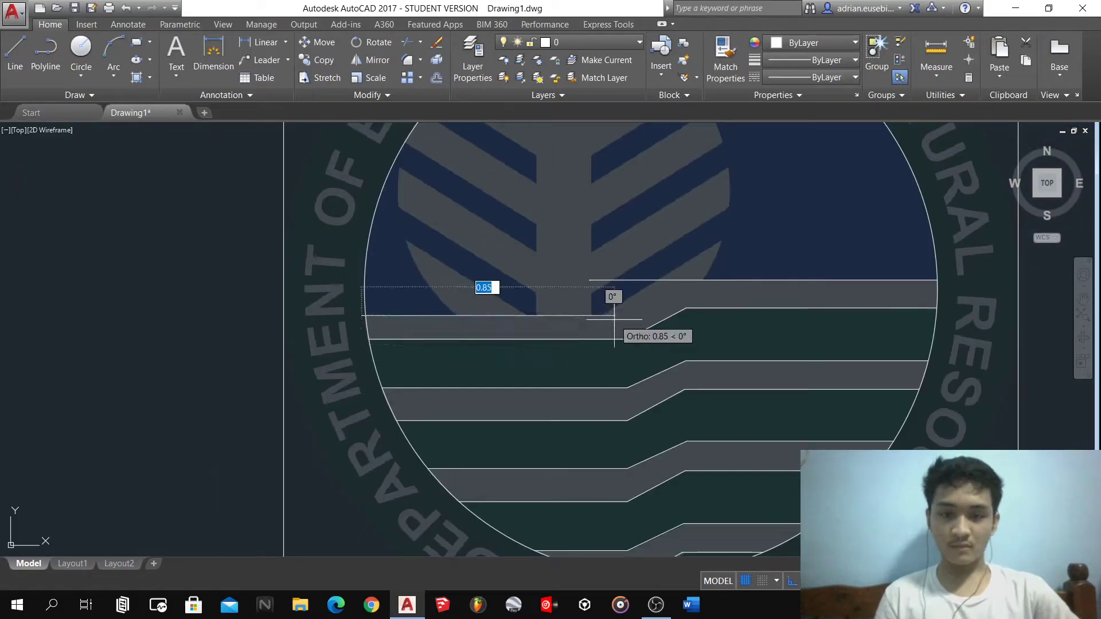
{"action": "scroll", "coordinate": [614, 316], "scroll_direction": "up", "scroll_amount": 4}
{"action": "left_click", "coordinate": [584, 321]}
{"action": "key", "text": "Return"}
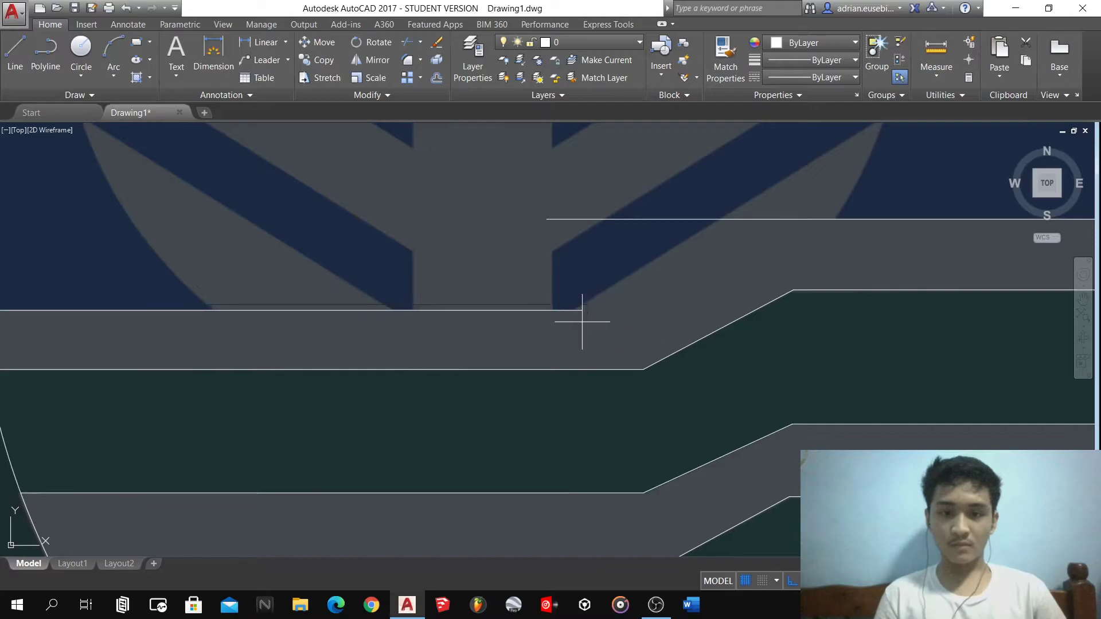
{"action": "scroll", "coordinate": [588, 316], "scroll_direction": "down", "scroll_amount": 10}
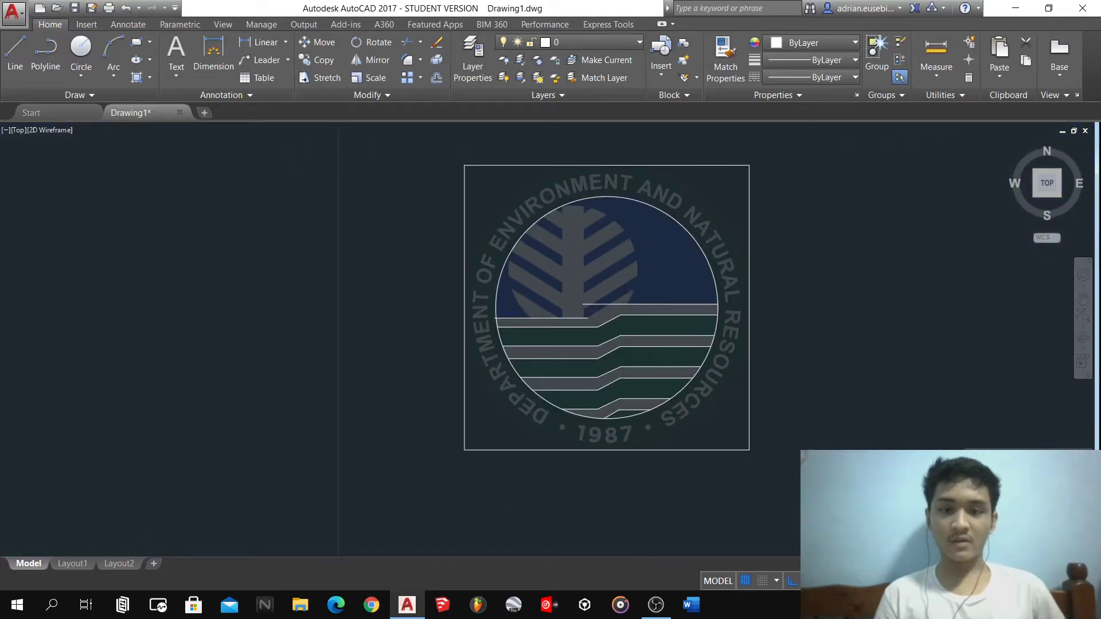
{"action": "scroll", "coordinate": [511, 302], "scroll_direction": "up", "scroll_amount": 4}
{"action": "scroll", "coordinate": [516, 293], "scroll_direction": "down", "scroll_amount": 4}
{"action": "scroll", "coordinate": [511, 242], "scroll_direction": "down", "scroll_amount": 4}
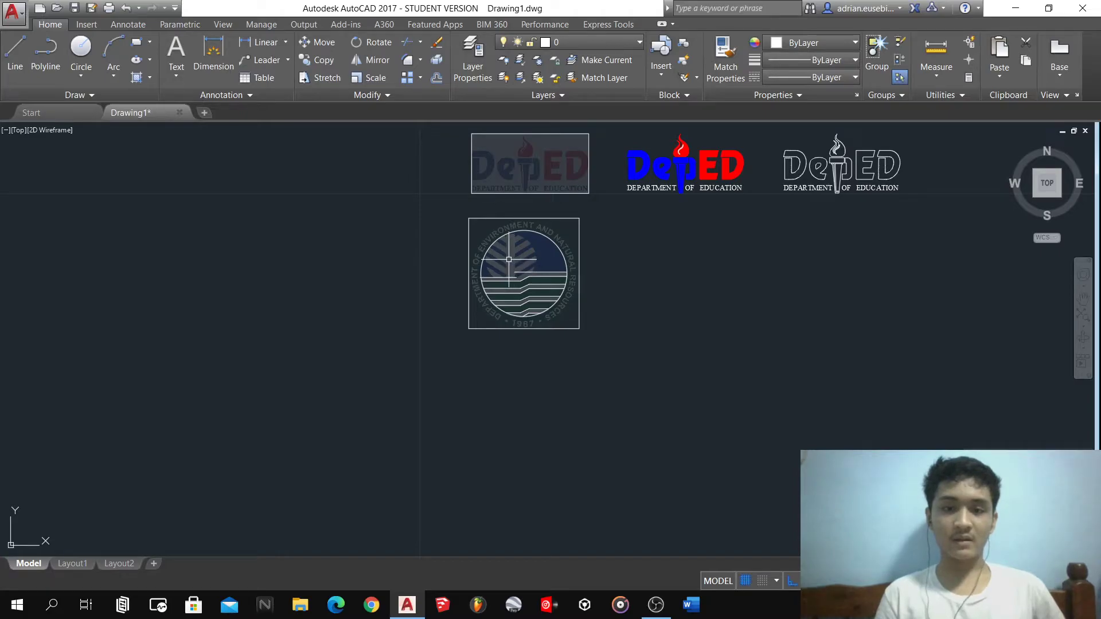
{"action": "type", "text": "c"}
{"action": "key", "text": "Return"}
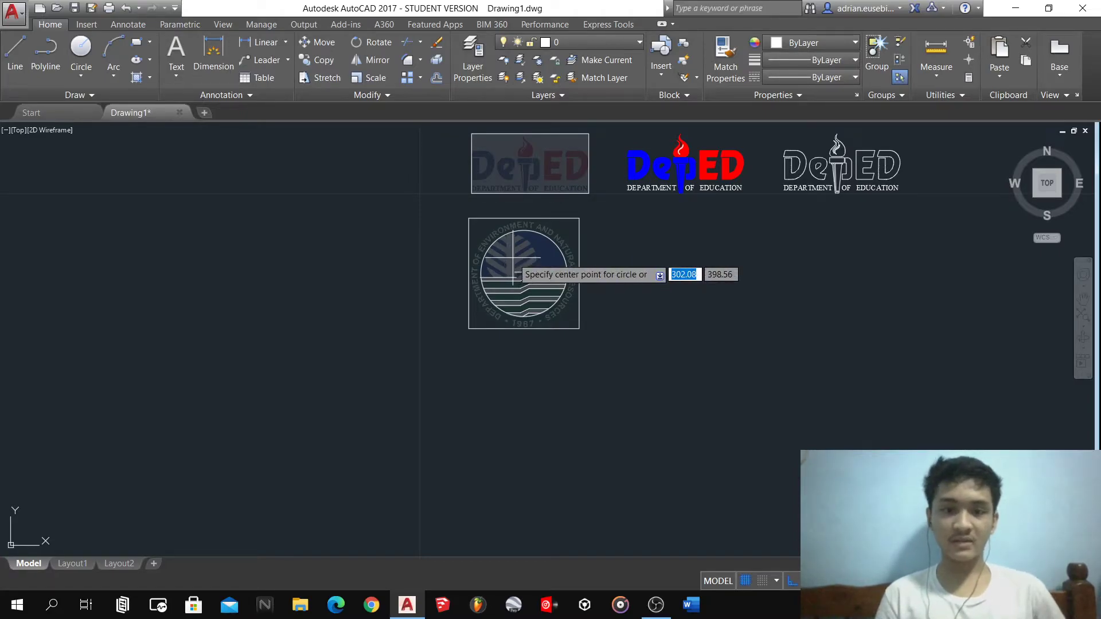
- Draw a circle around the tree crown, then drag its centre grip over the trunk
{"action": "left_click", "coordinate": [510, 260]}
{"action": "scroll", "coordinate": [521, 254], "scroll_direction": "up", "scroll_amount": 5}
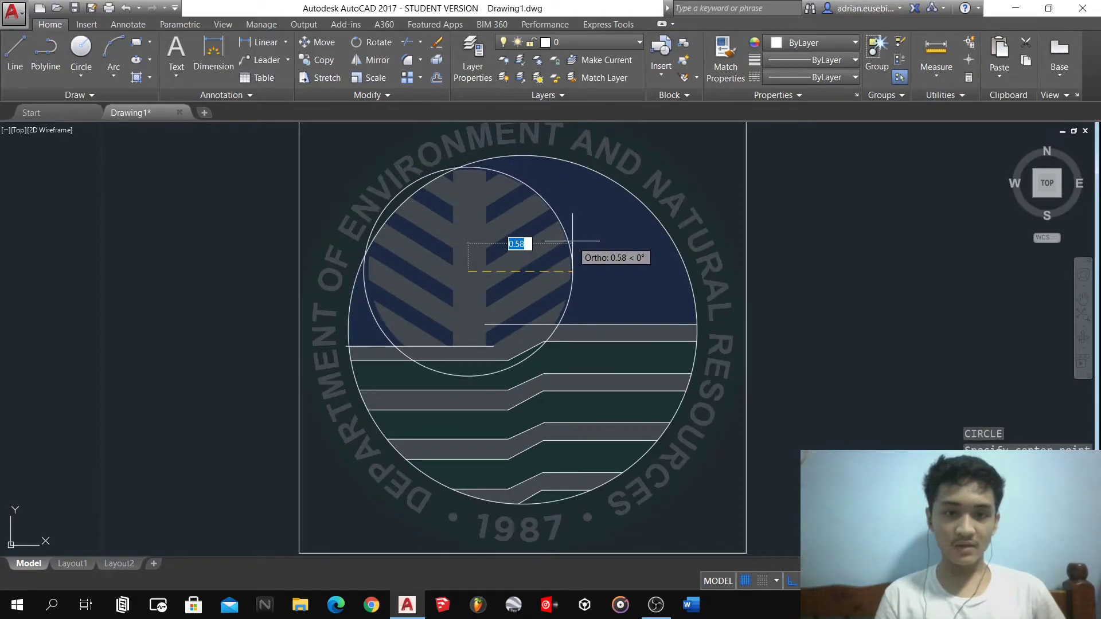
{"action": "left_click", "coordinate": [568, 241]}
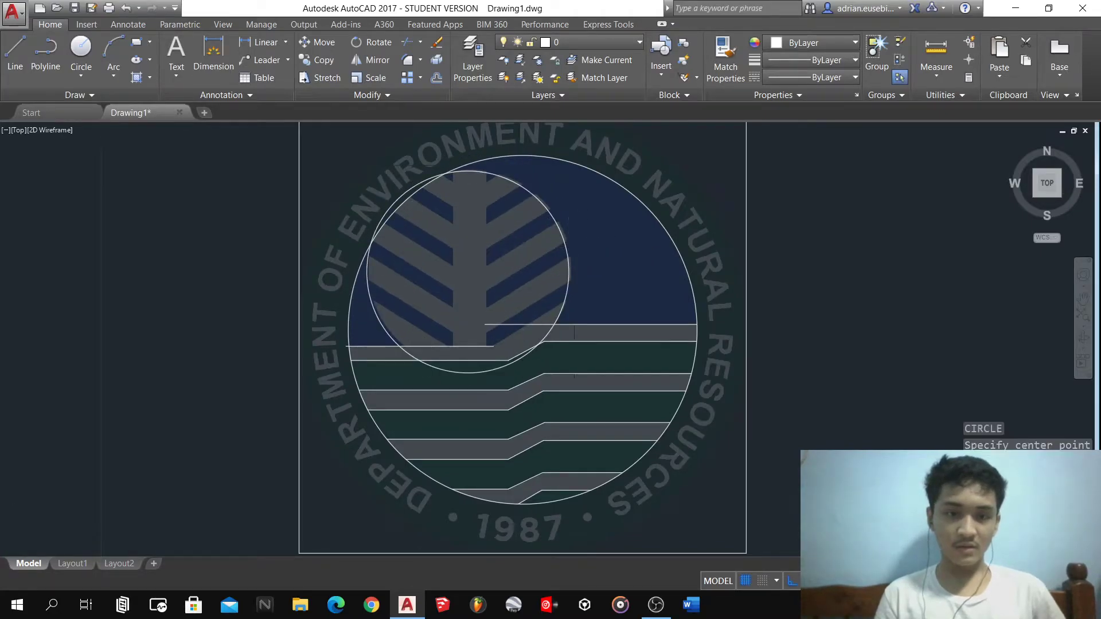
{"action": "scroll", "coordinate": [468, 264], "scroll_direction": "up", "scroll_amount": 2}
{"action": "key", "text": "Return"}
{"action": "left_click", "coordinate": [468, 277]}
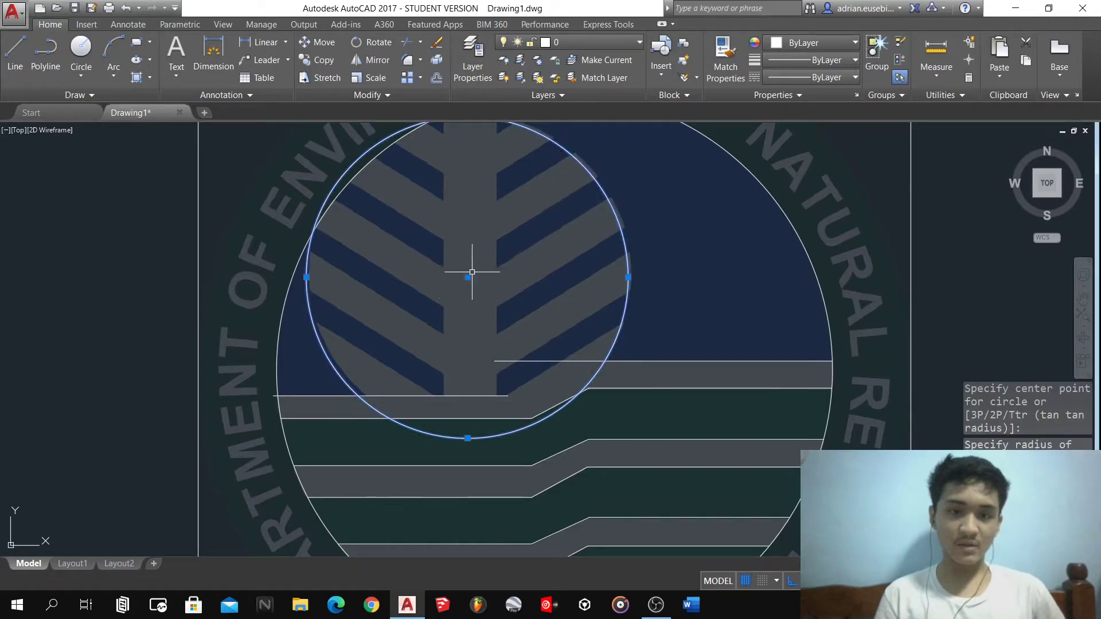
{"action": "left_click", "coordinate": [468, 277]}
{"action": "key", "text": "F8"}
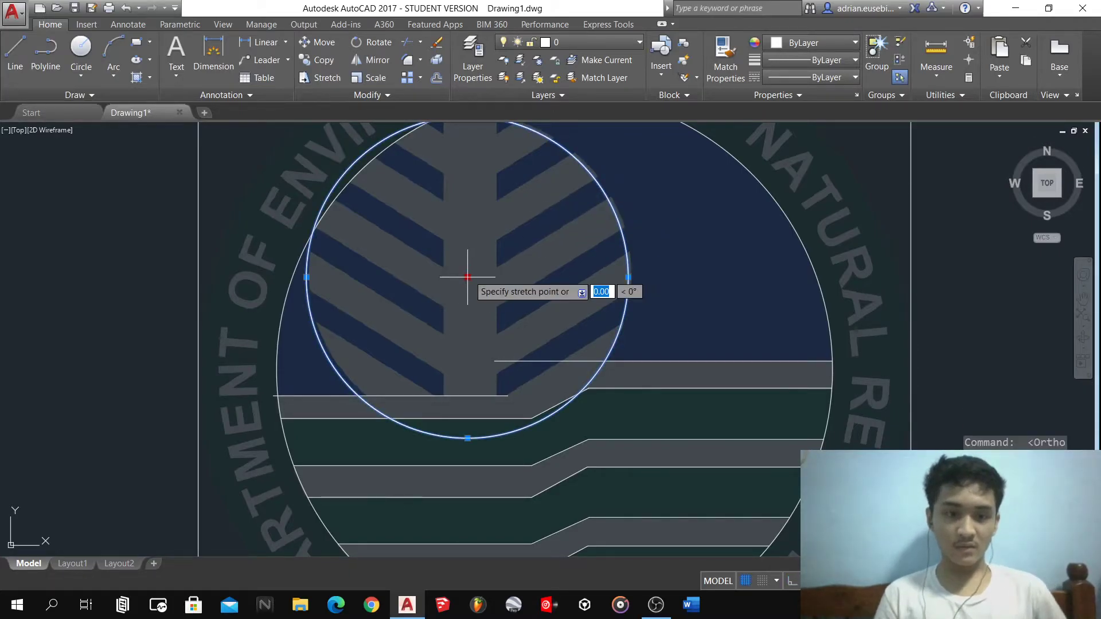
{"action": "left_click", "coordinate": [469, 273]}
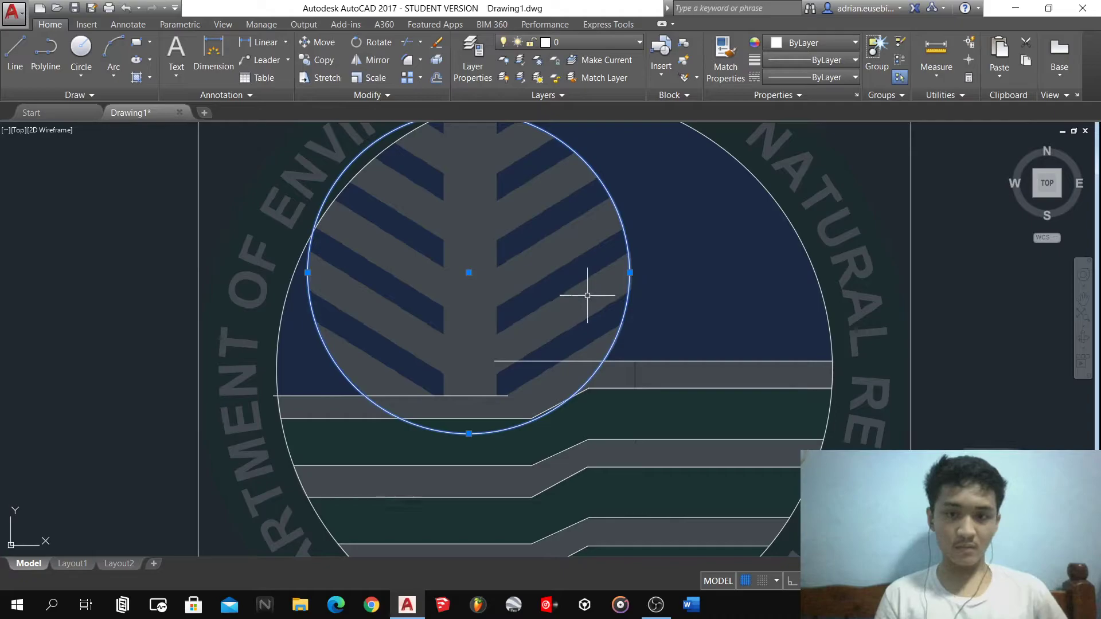
{"action": "key", "text": "Escape"}
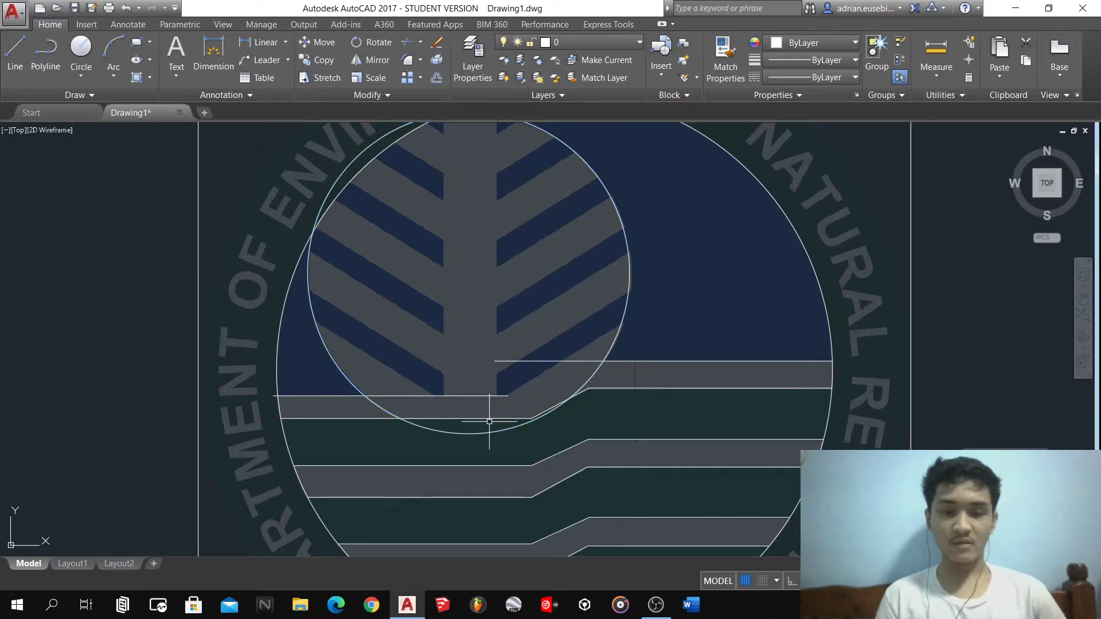
- Trim the crown circle's lower arc and leftover line pieces around the trunk
{"action": "scroll", "coordinate": [489, 421], "scroll_direction": "up", "scroll_amount": 2}
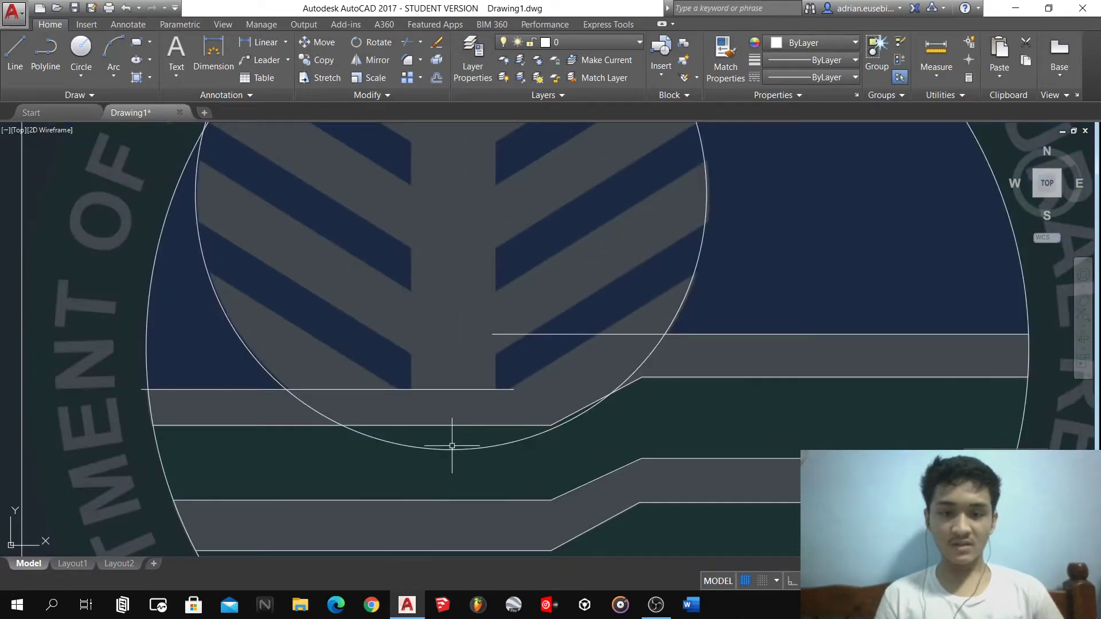
{"action": "scroll", "coordinate": [452, 446], "scroll_direction": "up", "scroll_amount": 2}
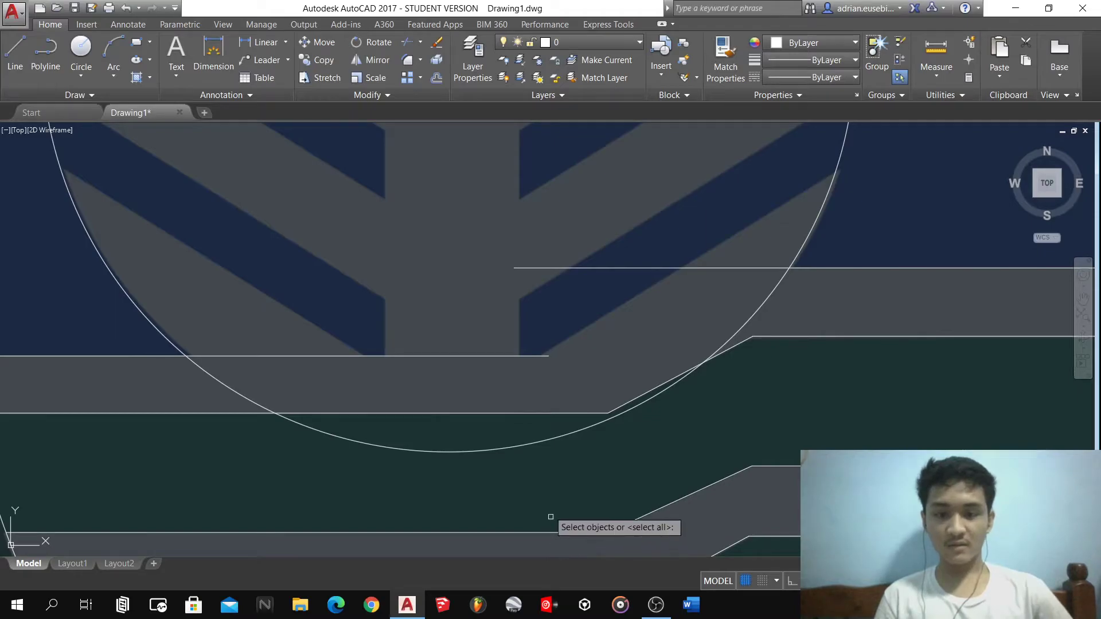
{"action": "key", "text": "Return"}
{"action": "left_click", "coordinate": [505, 445]}
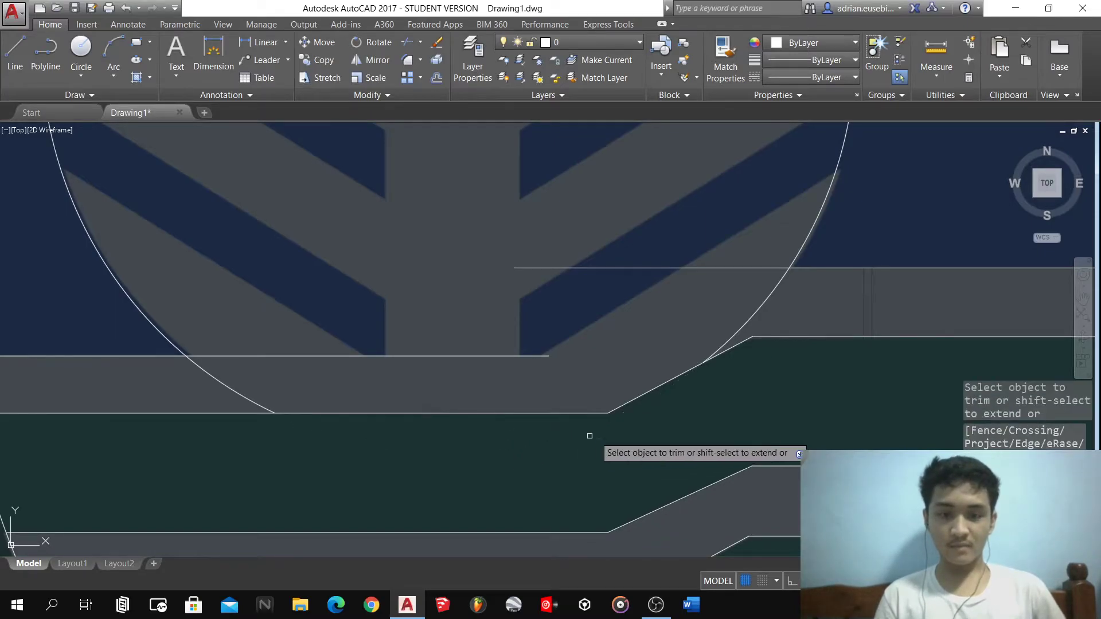
{"action": "scroll", "coordinate": [633, 340], "scroll_direction": "down", "scroll_amount": 4}
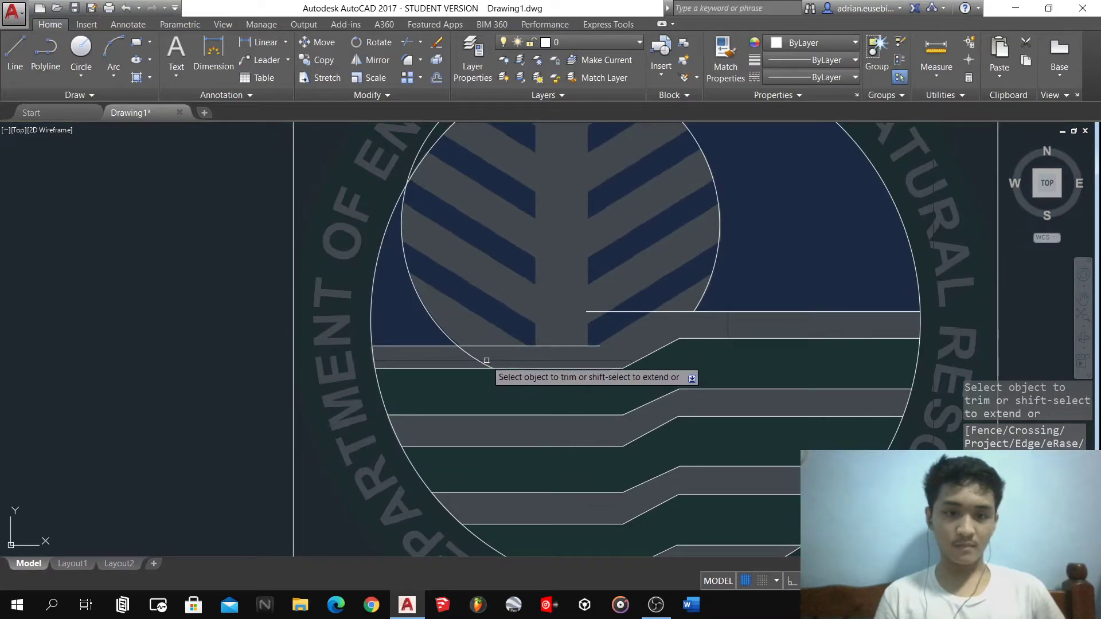
{"action": "left_click", "coordinate": [580, 359]}
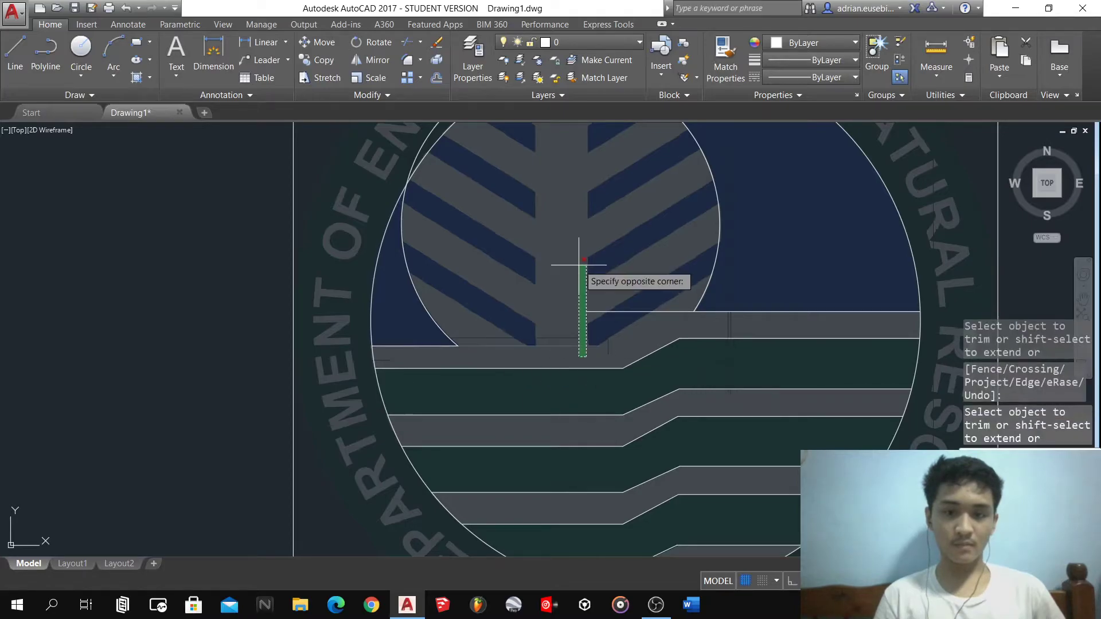
{"action": "left_click", "coordinate": [580, 246]}
{"action": "left_click", "coordinate": [611, 319]}
{"action": "left_click", "coordinate": [570, 369]}
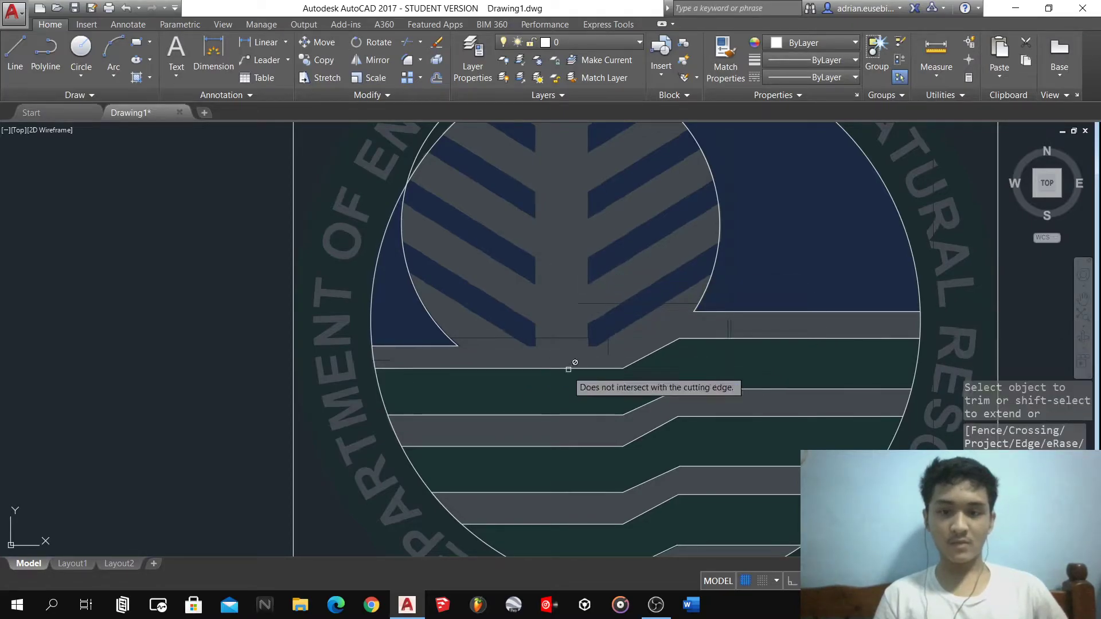
{"action": "key", "text": "Return"}
- Restart Trim with the crown circle and outer seal circle as cutting edges
{"action": "scroll", "coordinate": [553, 381], "scroll_direction": "down", "scroll_amount": 4}
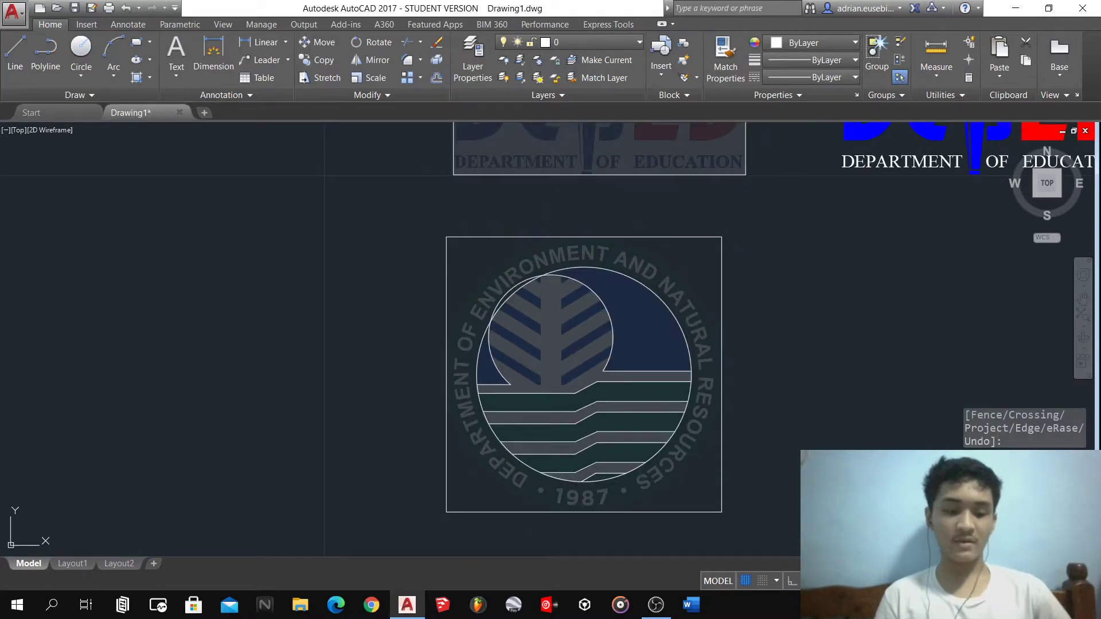
{"action": "scroll", "coordinate": [555, 373], "scroll_direction": "up", "scroll_amount": 4}
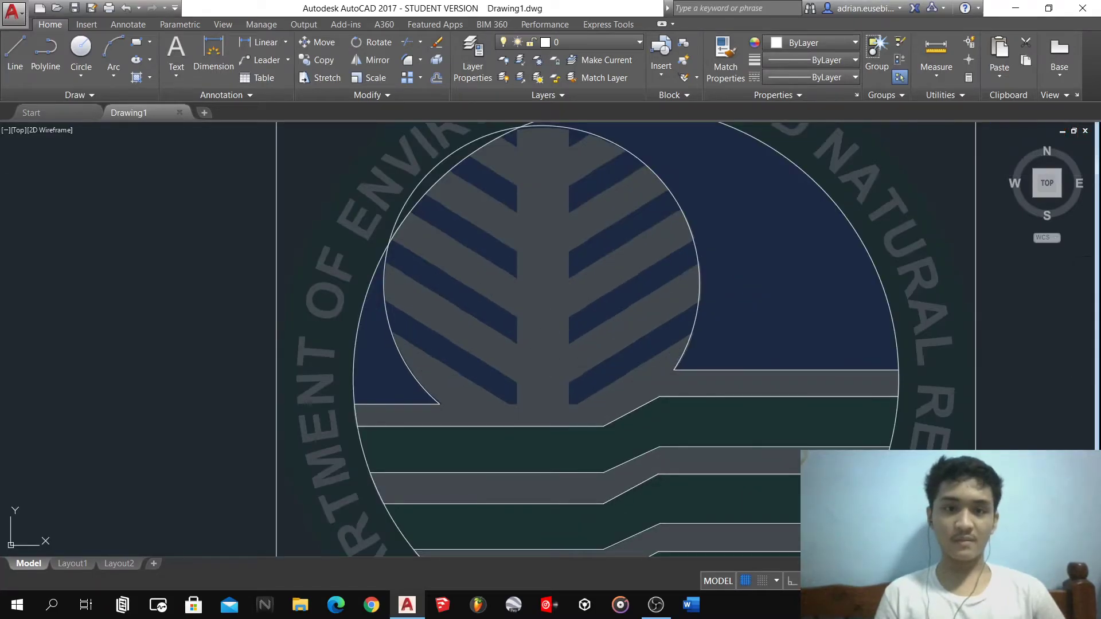
{"action": "left_click", "coordinate": [423, 178]}
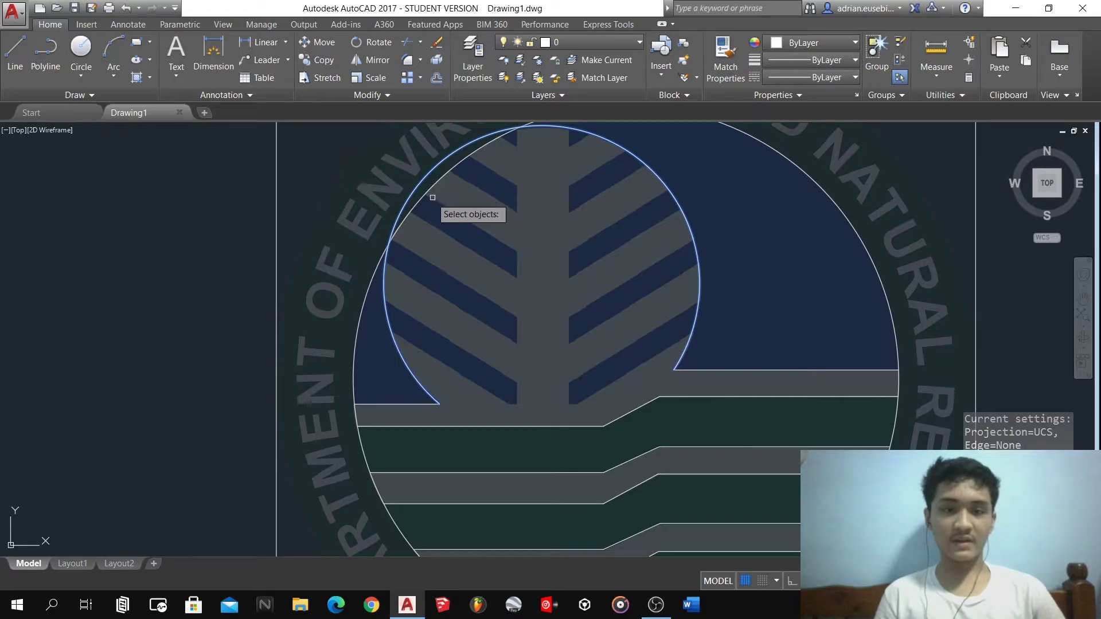
{"action": "left_click", "coordinate": [426, 196]}
{"action": "key", "text": "Return"}
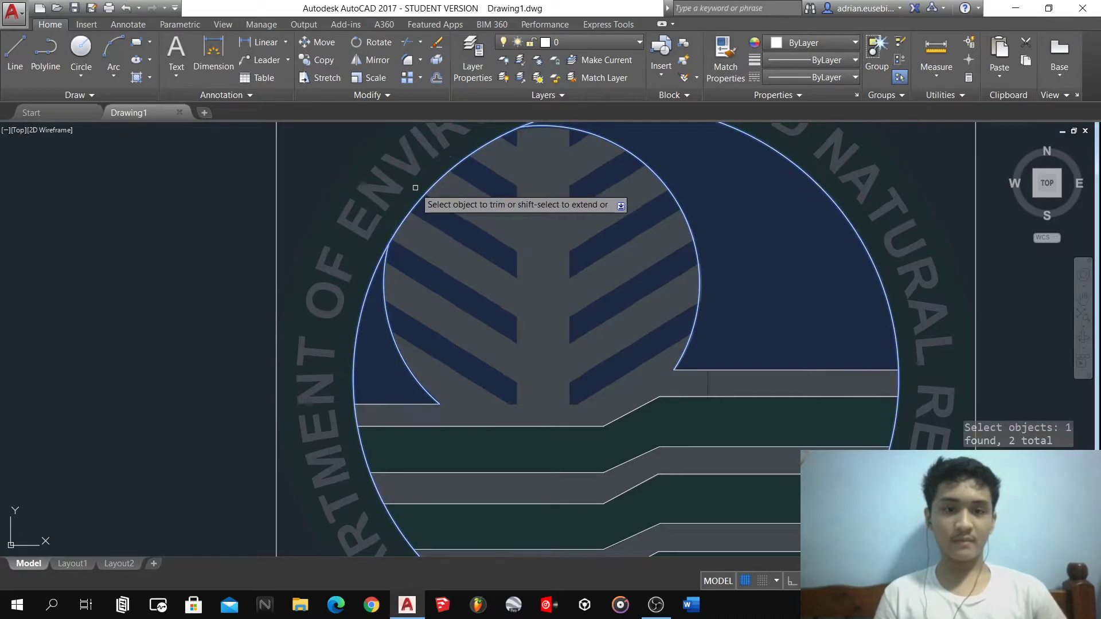
{"action": "scroll", "coordinate": [473, 215], "scroll_direction": "down", "scroll_amount": 6}
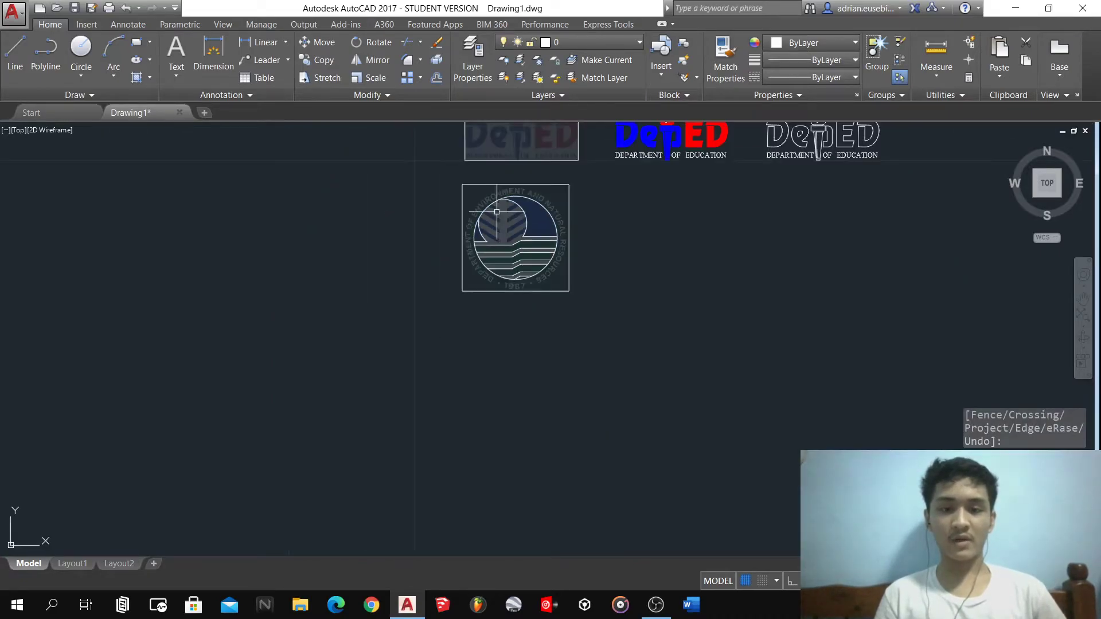
{"action": "scroll", "coordinate": [496, 212], "scroll_direction": "up", "scroll_amount": 5}
- Draw a 1.01-long vertical line up the trunk's right edge to the circle, then select it
{"action": "key", "text": "Escape"}
{"action": "type", "text": "l"}
{"action": "key", "text": "Return"}
{"action": "scroll", "coordinate": [524, 252], "scroll_direction": "up", "scroll_amount": 4}
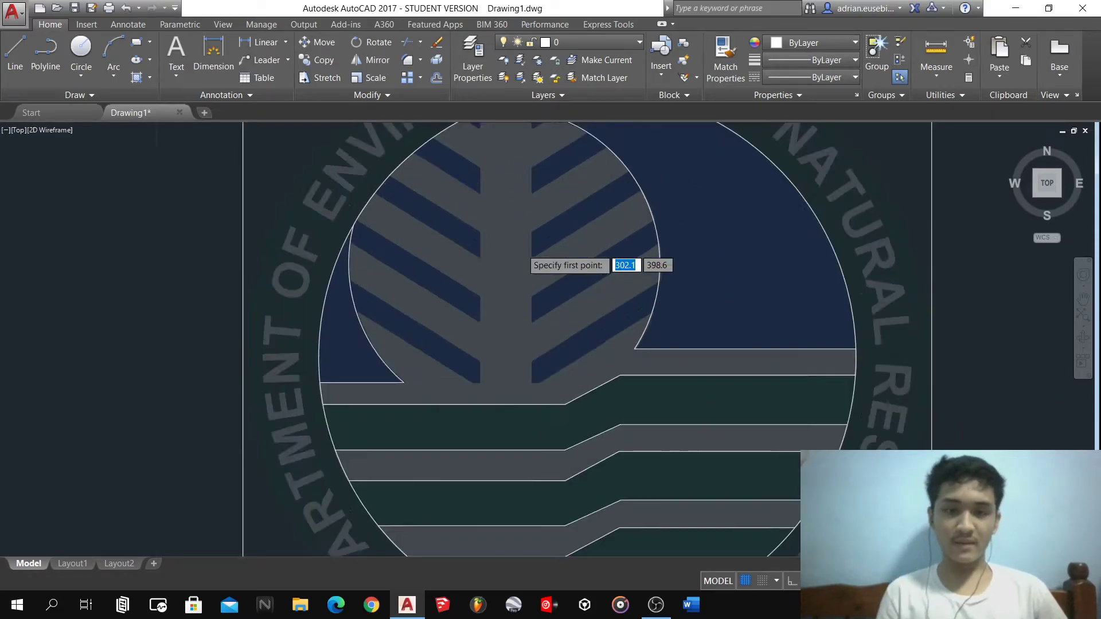
{"action": "scroll", "coordinate": [547, 477], "scroll_direction": "up", "scroll_amount": 4}
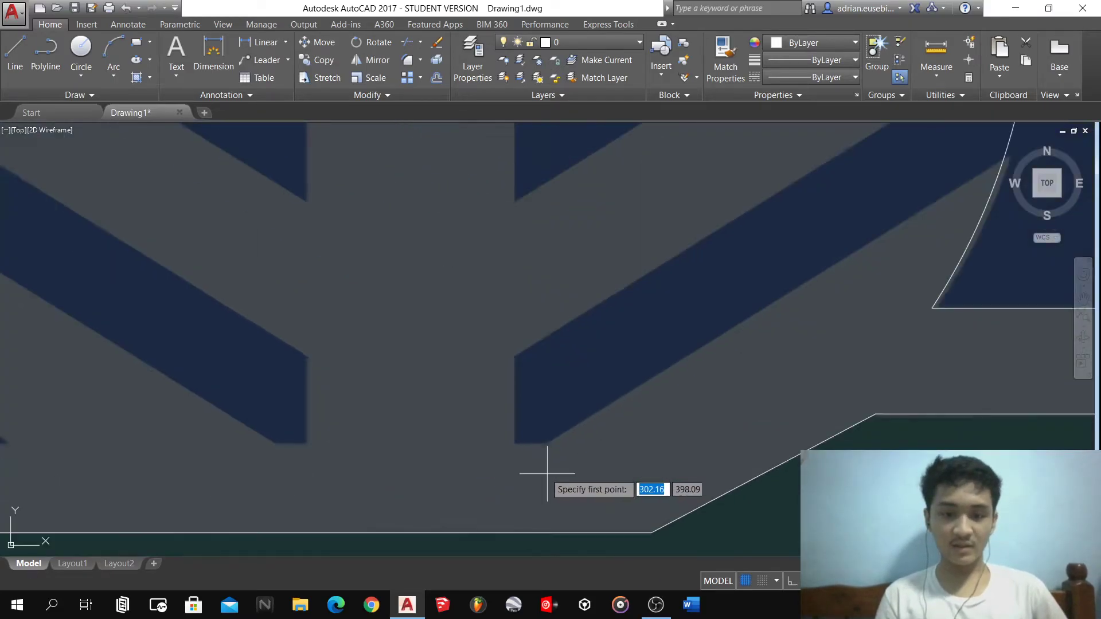
{"action": "left_click", "coordinate": [514, 460]}
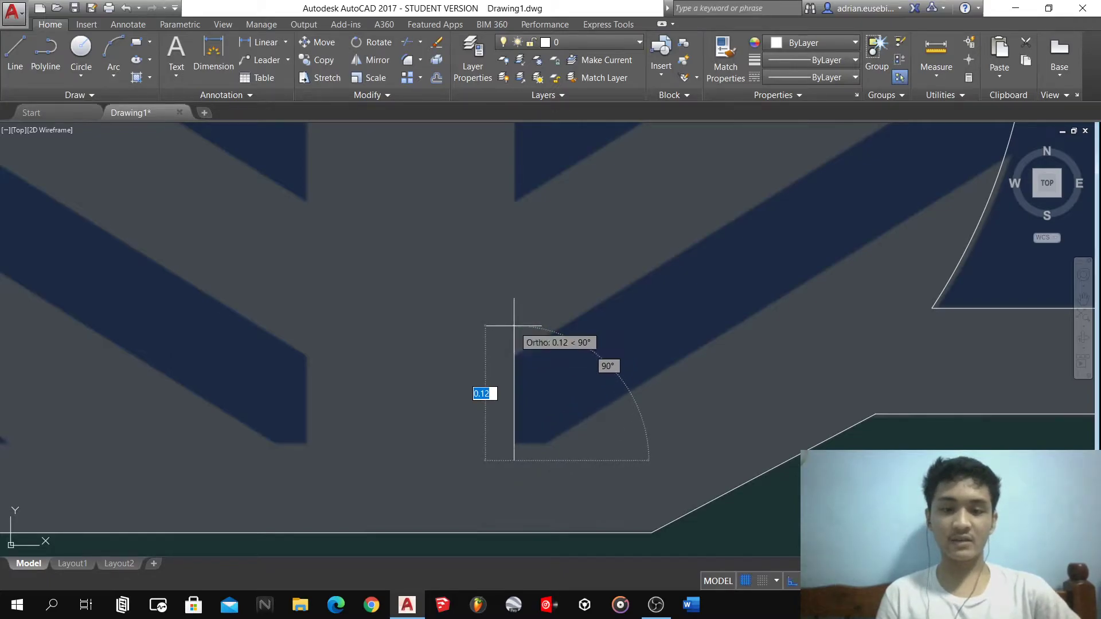
{"action": "scroll", "coordinate": [513, 325], "scroll_direction": "down", "scroll_amount": 6}
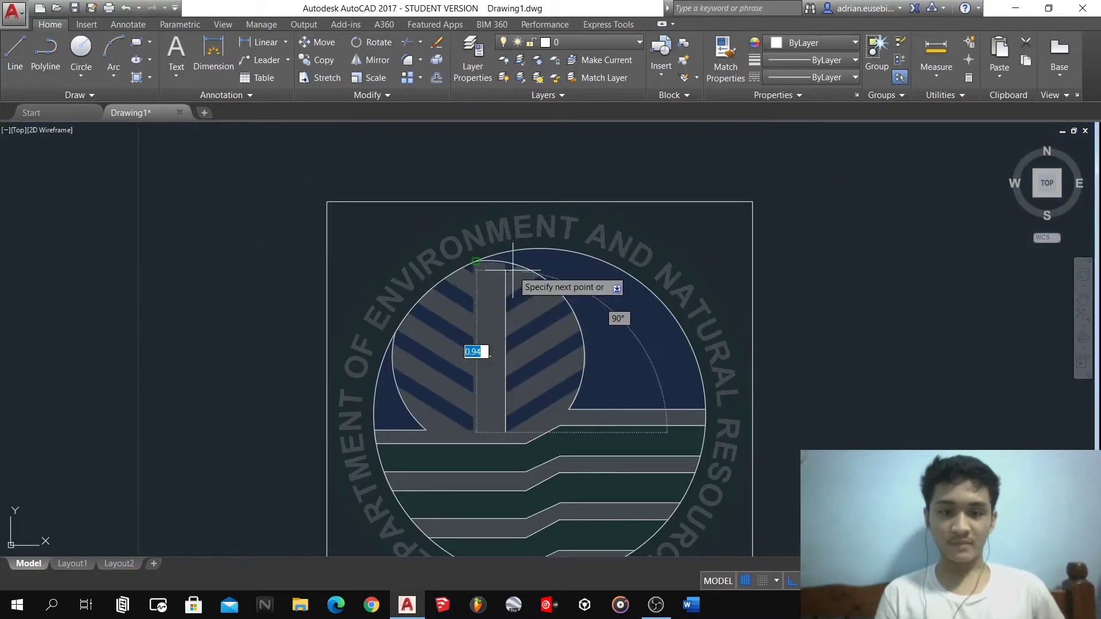
{"action": "scroll", "coordinate": [512, 269], "scroll_direction": "up", "scroll_amount": 3}
{"action": "scroll", "coordinate": [519, 242], "scroll_direction": "up", "scroll_amount": 3}
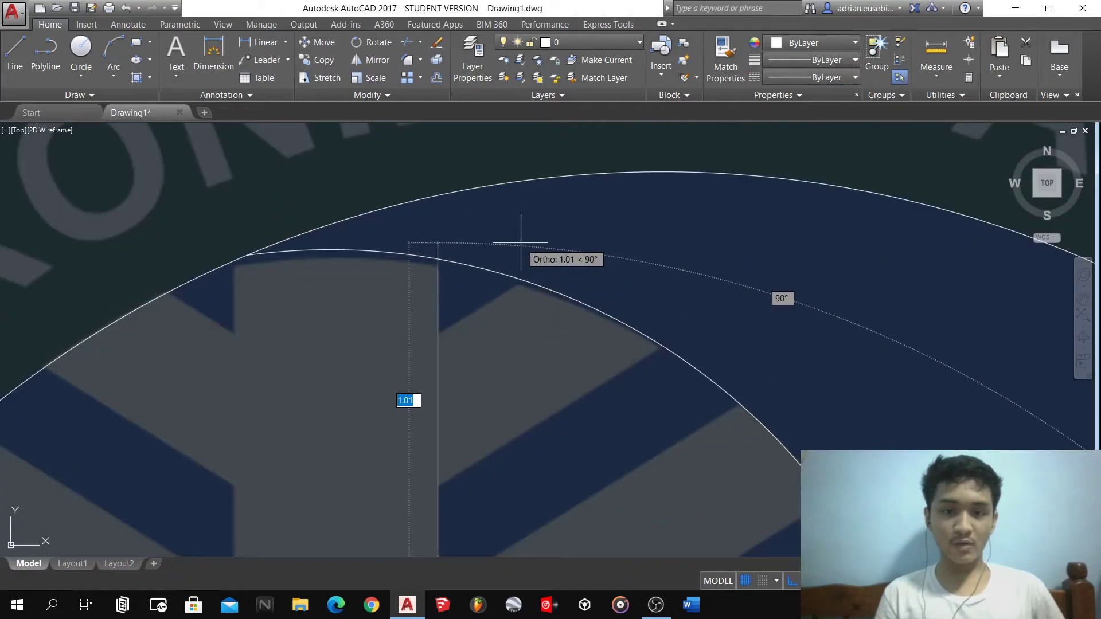
{"action": "left_click", "coordinate": [521, 243]}
{"action": "key", "text": "Escape"}
{"action": "scroll", "coordinate": [520, 243], "scroll_direction": "down", "scroll_amount": 4}
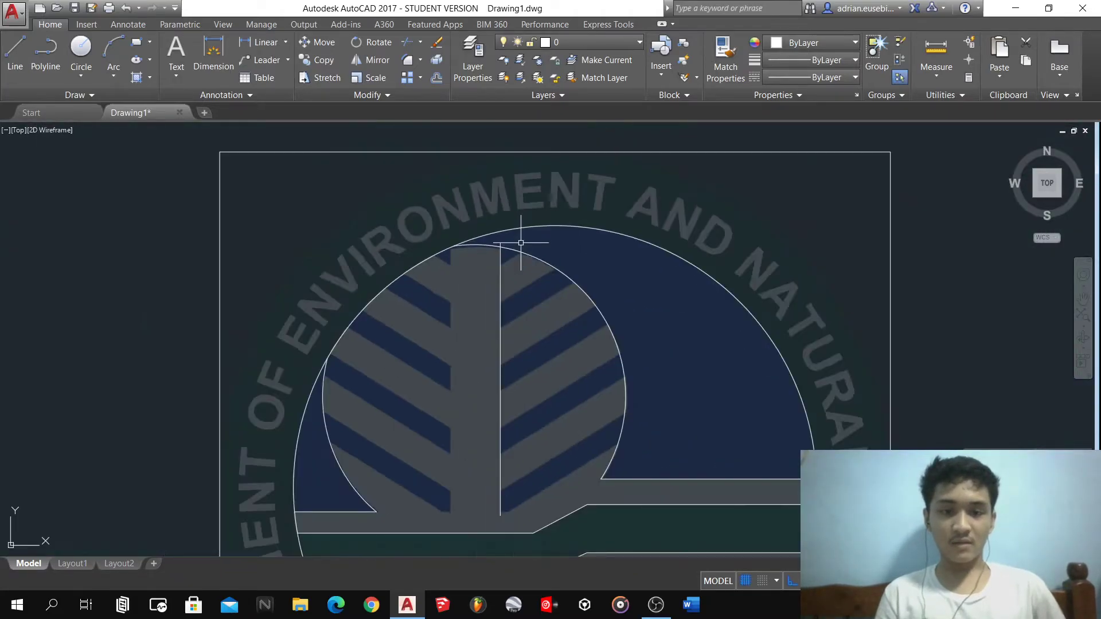
{"action": "left_click", "coordinate": [509, 321]}
{"action": "left_click", "coordinate": [468, 332]}
- Offset a parallel copy of the vertical line to form the trunk's left edge
{"action": "type", "text": "o"}
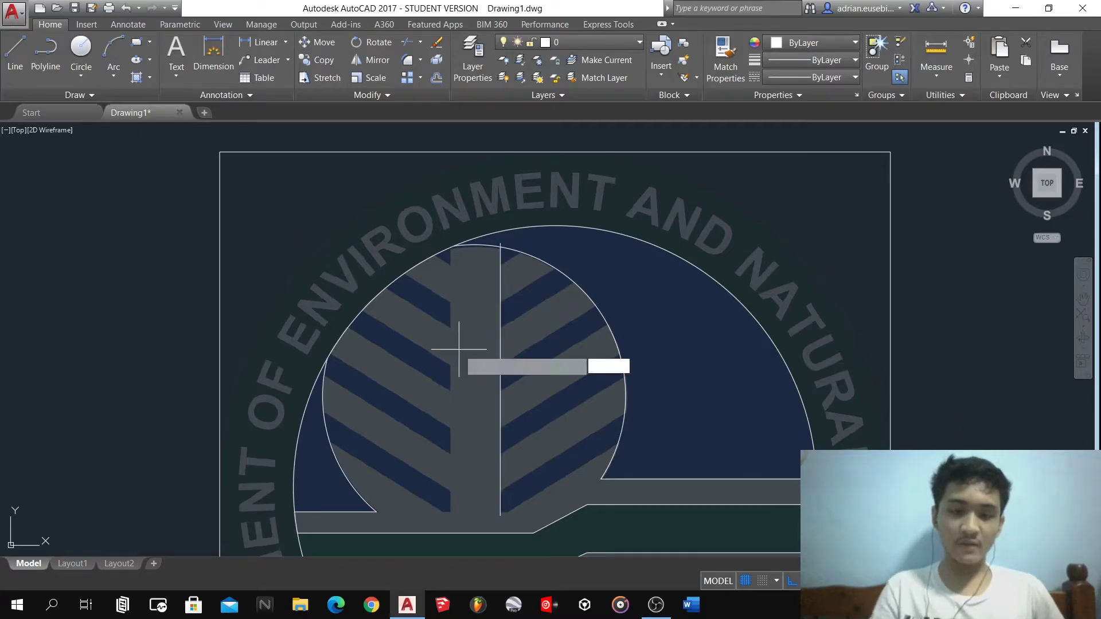
{"action": "key", "text": "Return"}
{"action": "scroll", "coordinate": [459, 361], "scroll_direction": "up", "scroll_amount": 5}
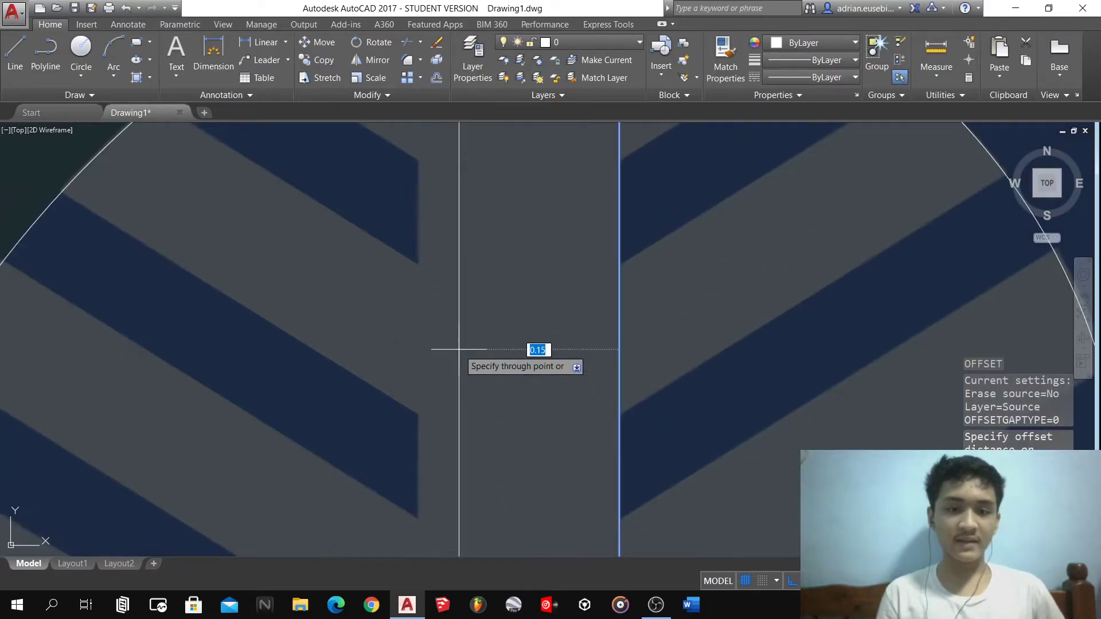
{"action": "left_click", "coordinate": [426, 397]}
{"action": "scroll", "coordinate": [448, 332], "scroll_direction": "down", "scroll_amount": 5}
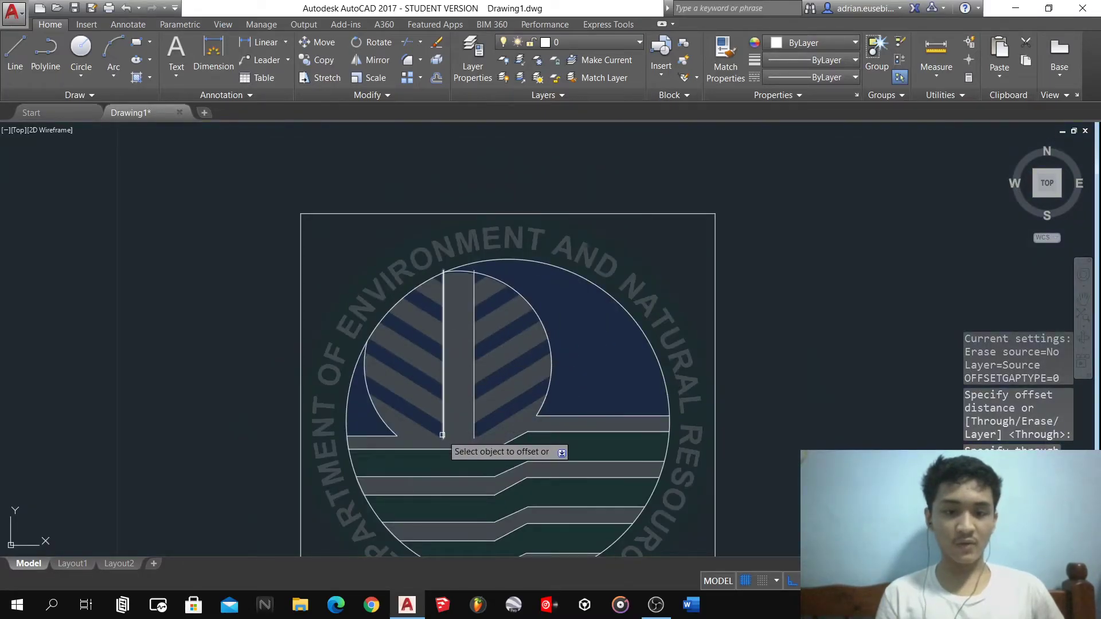
{"action": "scroll", "coordinate": [456, 446], "scroll_direction": "up", "scroll_amount": 8}
{"action": "scroll", "coordinate": [456, 446], "scroll_direction": "down", "scroll_amount": 4}
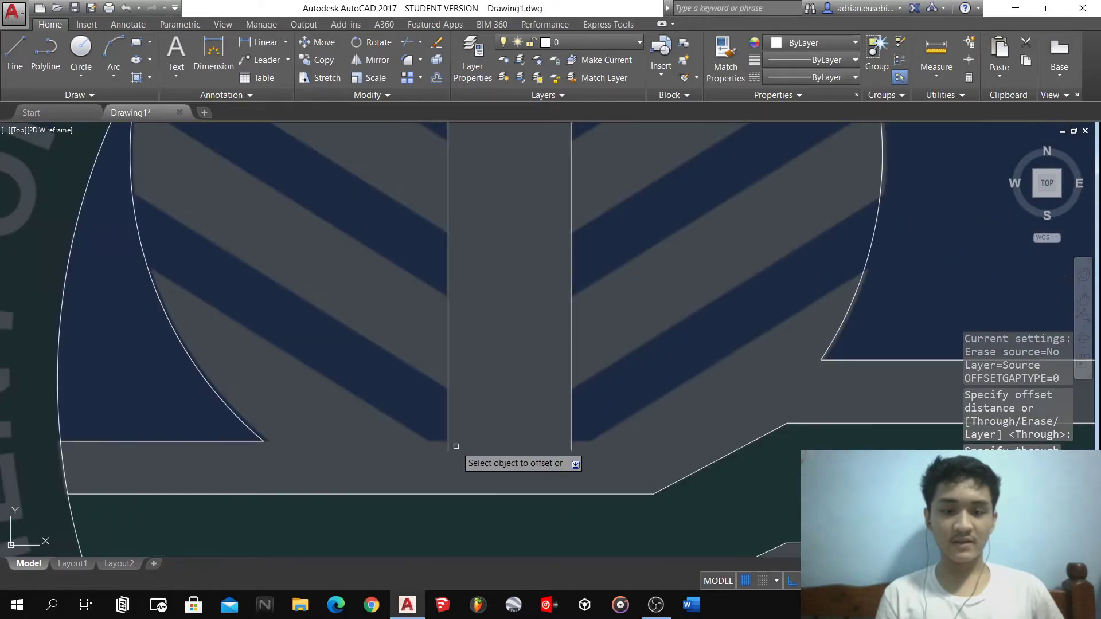
- Offset the bottom horizontal line upward repeatedly, adding guides at the leaves' base and along chevron edges
{"action": "left_click", "coordinate": [478, 494]}
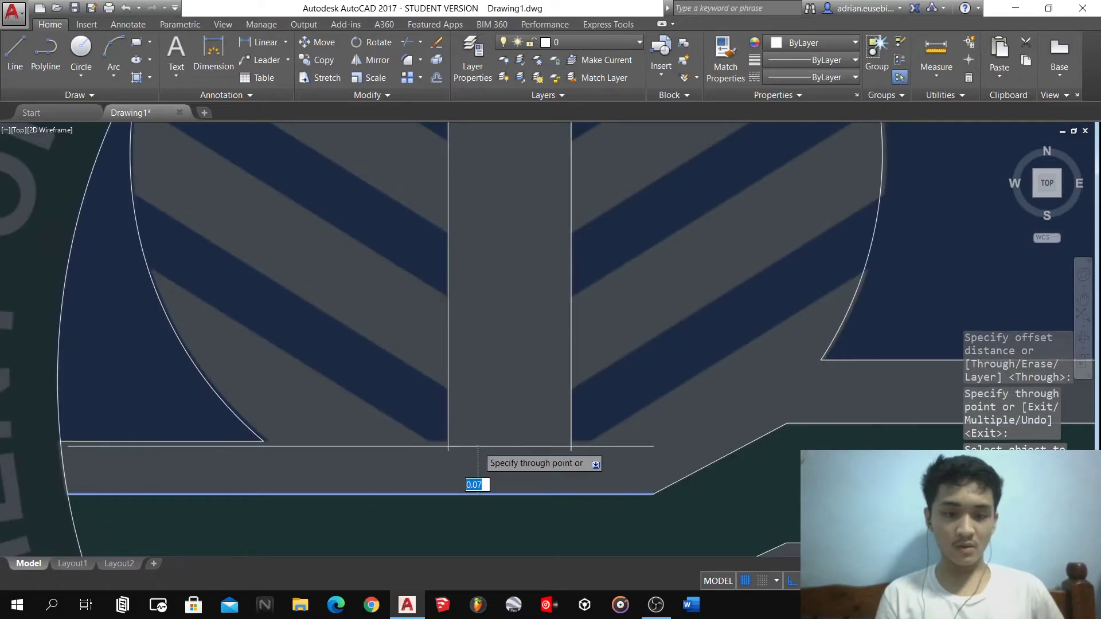
{"action": "scroll", "coordinate": [479, 446], "scroll_direction": "up", "scroll_amount": 4}
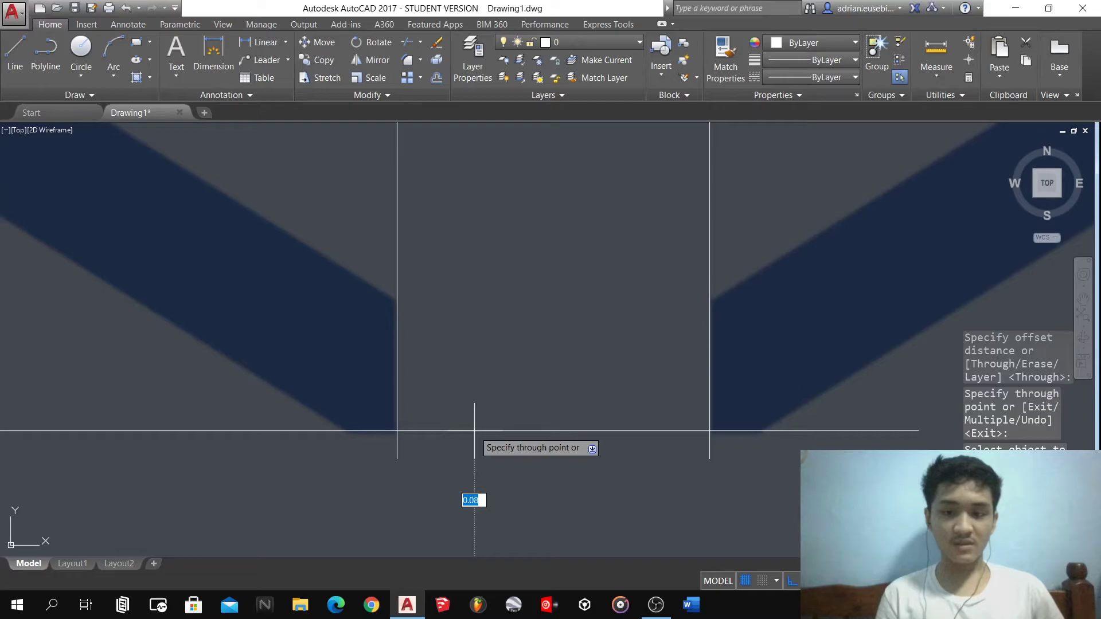
{"action": "left_click", "coordinate": [474, 440]}
{"action": "scroll", "coordinate": [475, 446], "scroll_direction": "down", "scroll_amount": 8}
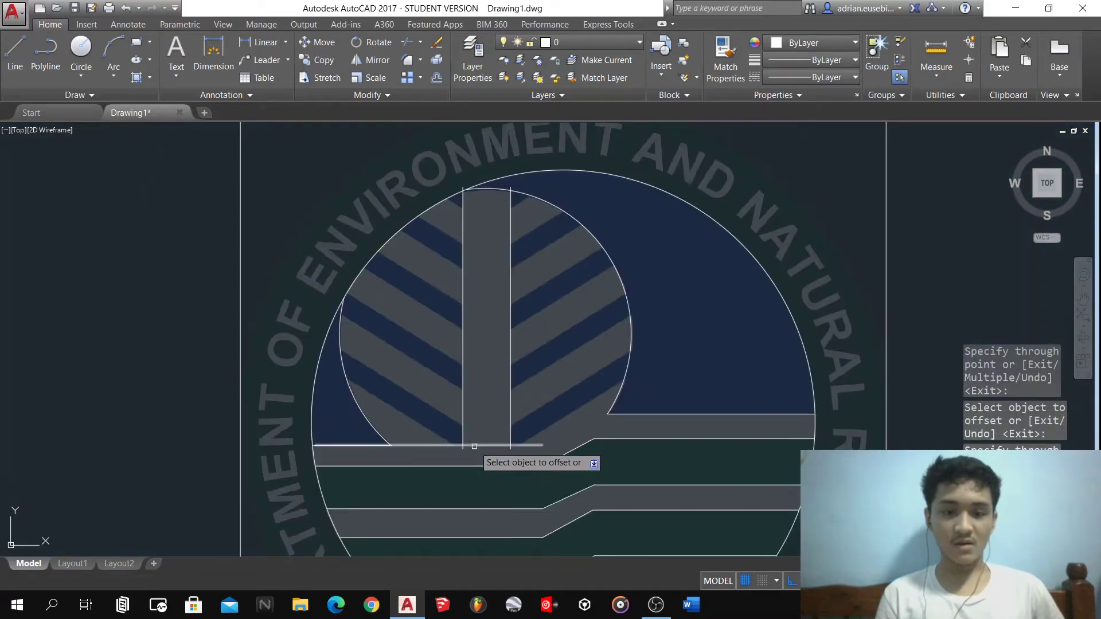
{"action": "left_click", "coordinate": [474, 444]}
{"action": "scroll", "coordinate": [476, 442], "scroll_direction": "up", "scroll_amount": 10}
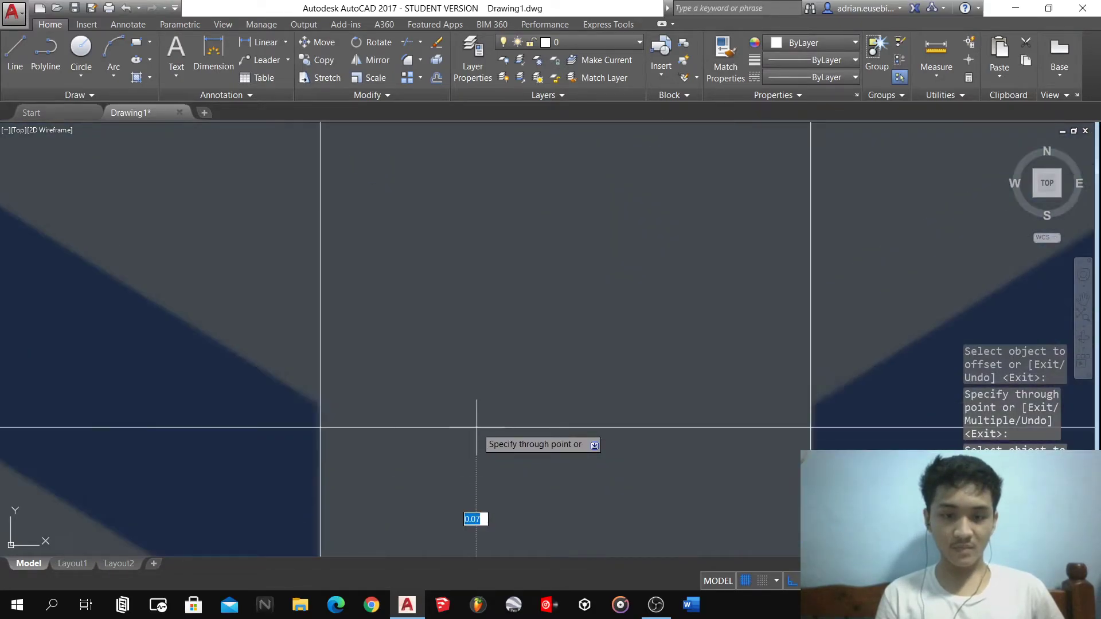
{"action": "left_click", "coordinate": [483, 408]}
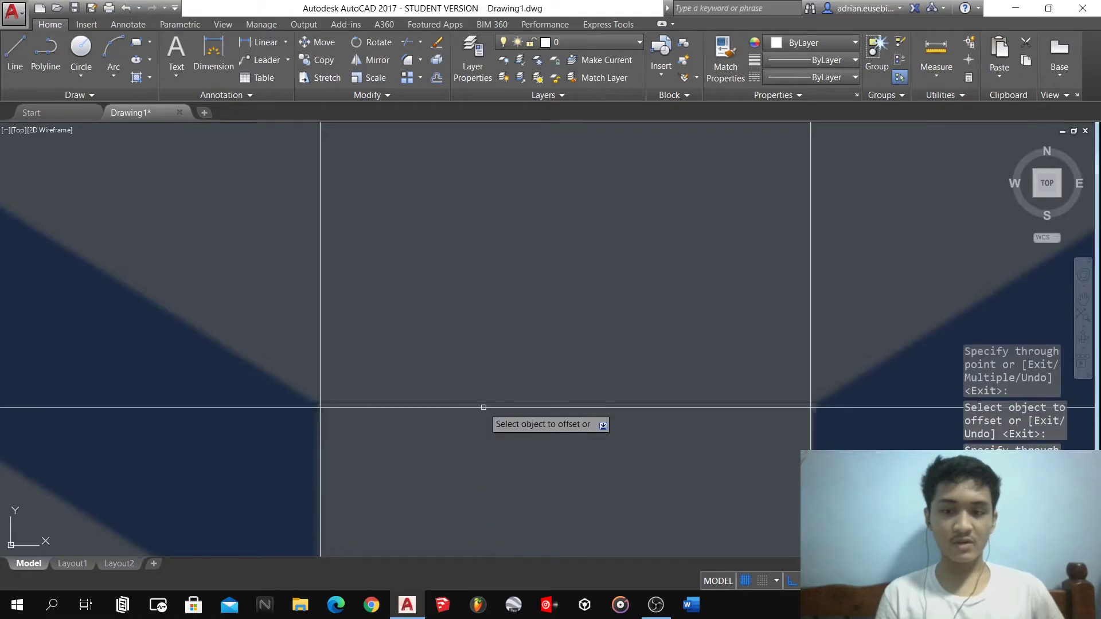
{"action": "scroll", "coordinate": [486, 407], "scroll_direction": "down", "scroll_amount": 8}
{"action": "left_click", "coordinate": [489, 407]}
{"action": "scroll", "coordinate": [497, 351], "scroll_direction": "up", "scroll_amount": 6}
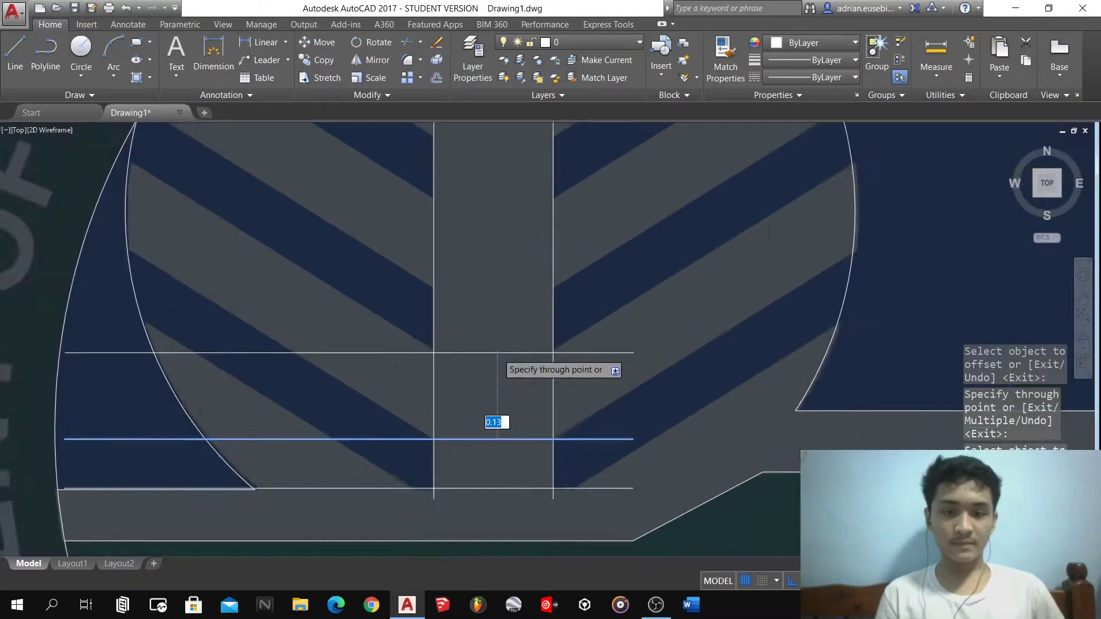
{"action": "left_click", "coordinate": [498, 346]}
{"action": "scroll", "coordinate": [497, 345], "scroll_direction": "down", "scroll_amount": 4}
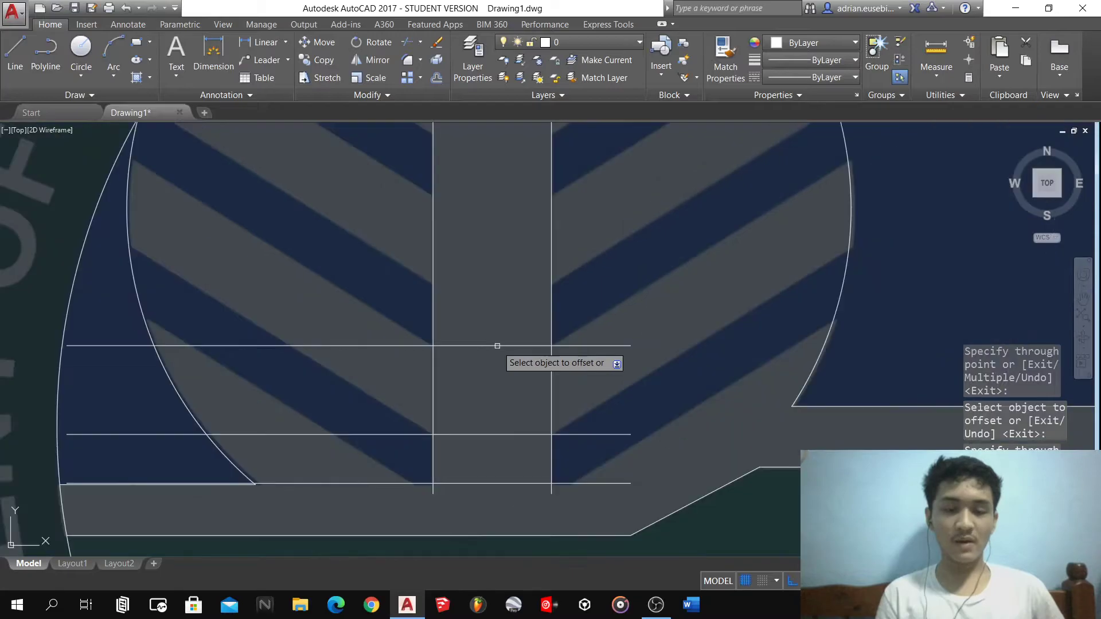
{"action": "left_click", "coordinate": [490, 346]}
{"action": "left_click", "coordinate": [491, 287]}
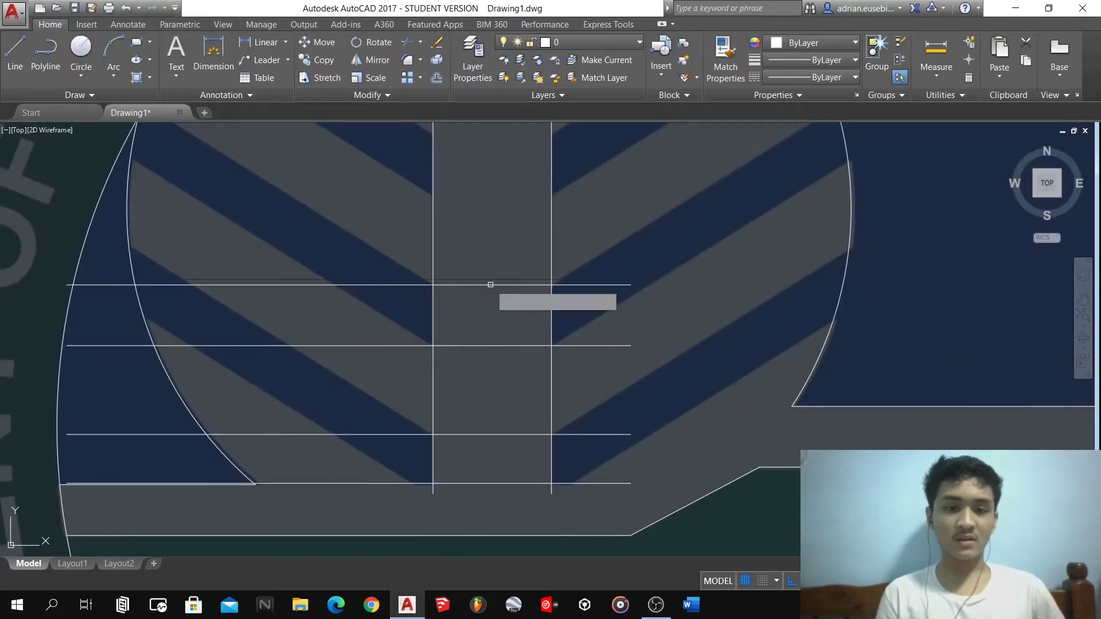
{"action": "scroll", "coordinate": [488, 308], "scroll_direction": "down", "scroll_amount": 2}
{"action": "scroll", "coordinate": [490, 315], "scroll_direction": "down", "scroll_amount": 2}
{"action": "scroll", "coordinate": [491, 321], "scroll_direction": "up", "scroll_amount": 4}
- Keep offsetting horizontal guide lines higher up the leaf until one sits near the circle's top
{"action": "left_click", "coordinate": [491, 358]}
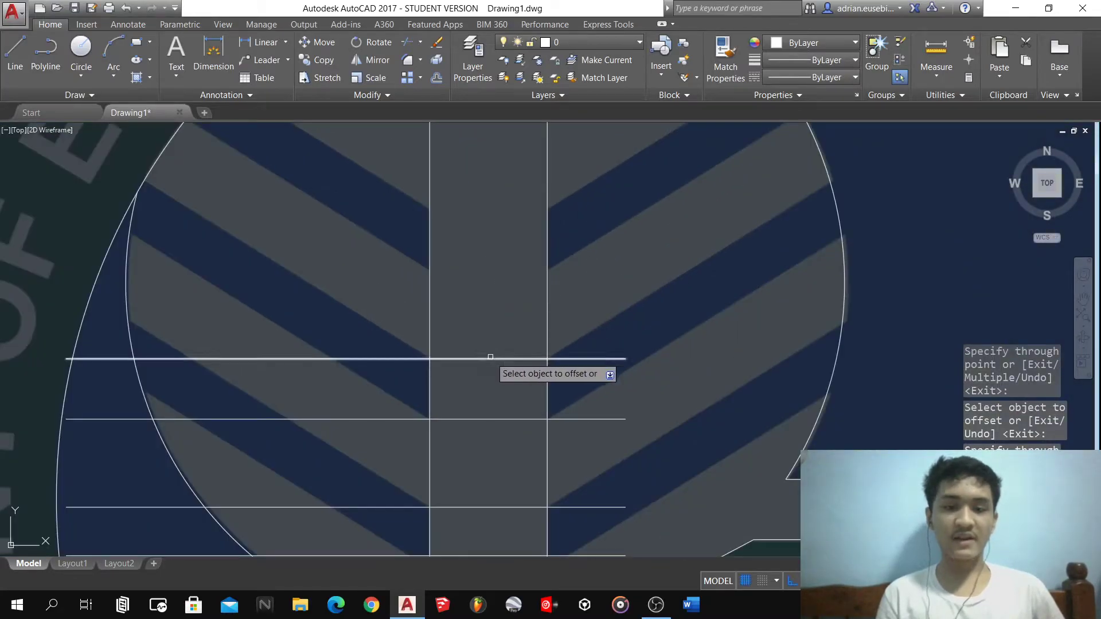
{"action": "scroll", "coordinate": [492, 271], "scroll_direction": "up", "scroll_amount": 6}
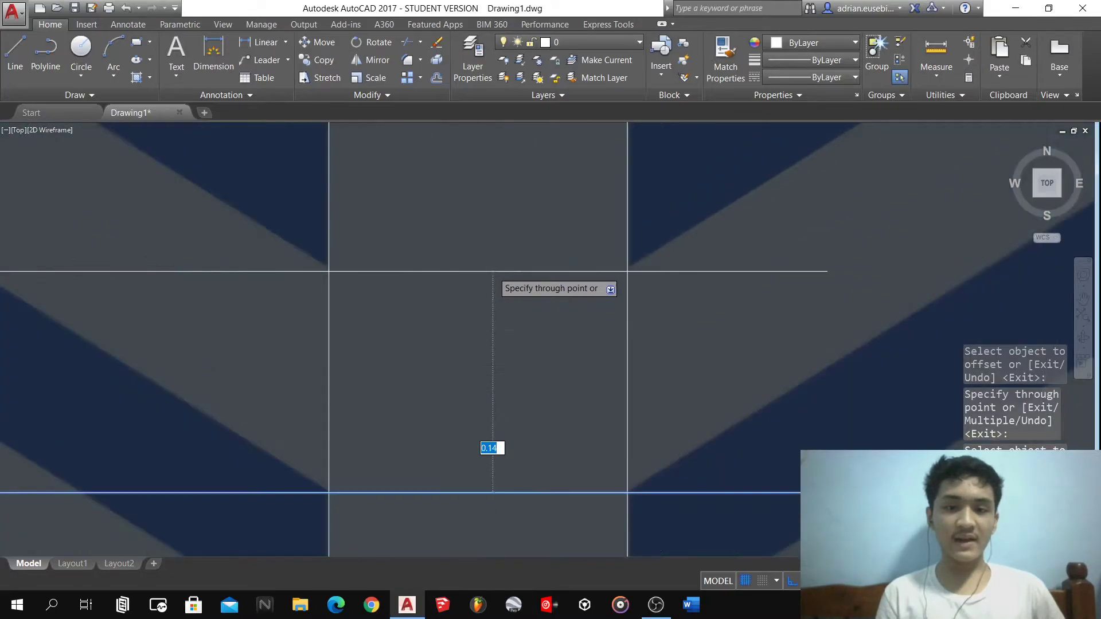
{"action": "left_click", "coordinate": [493, 262]}
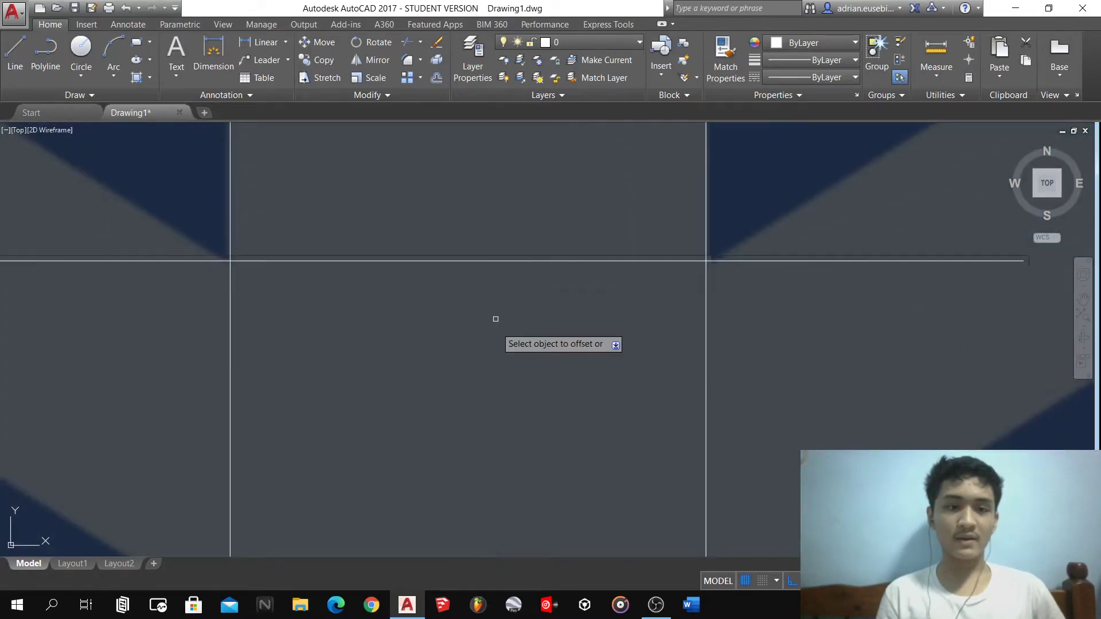
{"action": "scroll", "coordinate": [495, 344], "scroll_direction": "down", "scroll_amount": 2}
{"action": "scroll", "coordinate": [495, 344], "scroll_direction": "down", "scroll_amount": 9}
{"action": "scroll", "coordinate": [494, 333], "scroll_direction": "up", "scroll_amount": 6}
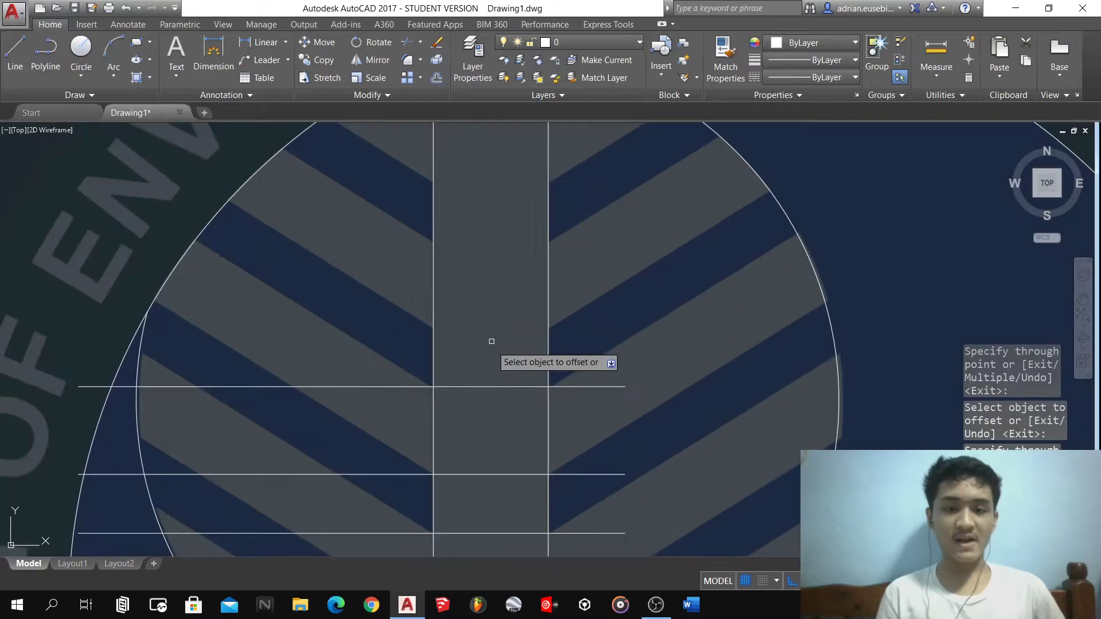
{"action": "left_click", "coordinate": [491, 384]}
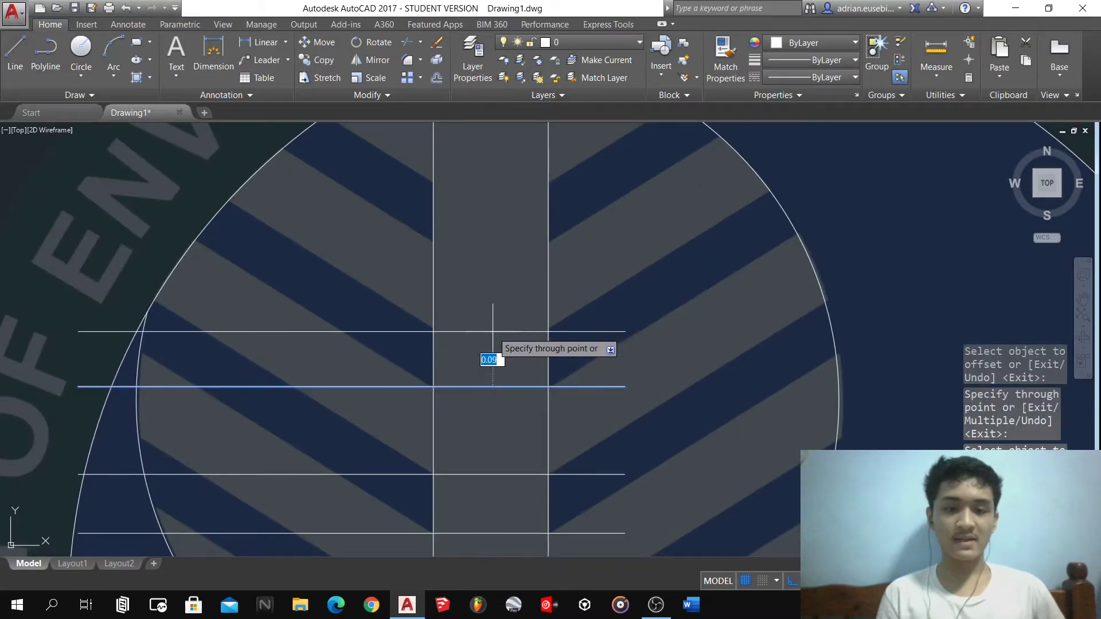
{"action": "left_click", "coordinate": [493, 331]}
{"action": "left_click", "coordinate": [476, 331]}
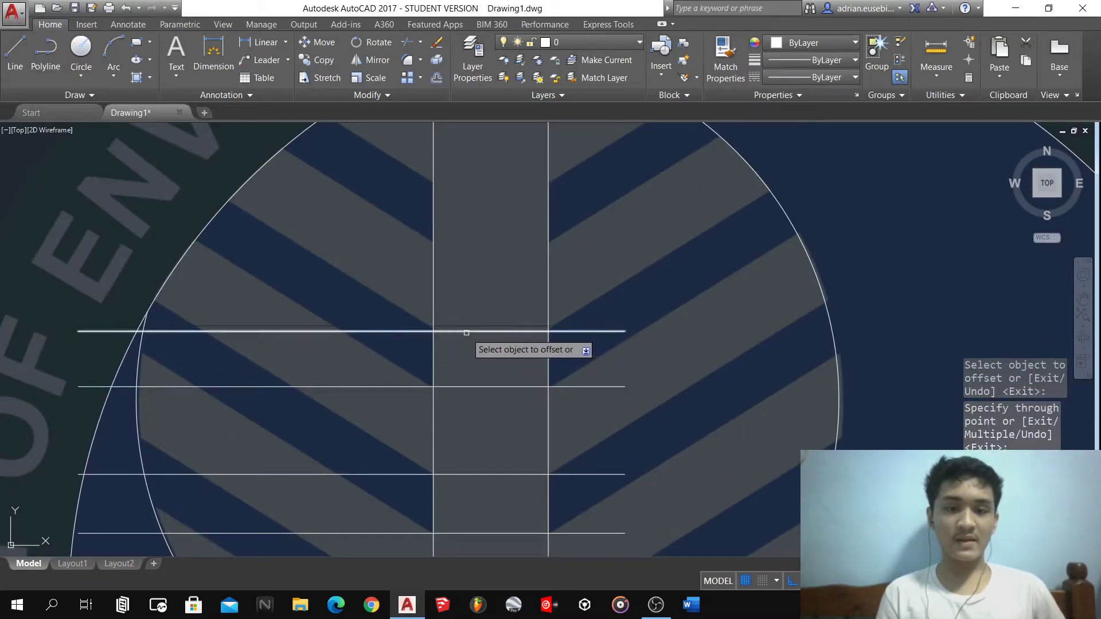
{"action": "scroll", "coordinate": [479, 233], "scroll_direction": "up", "scroll_amount": 5}
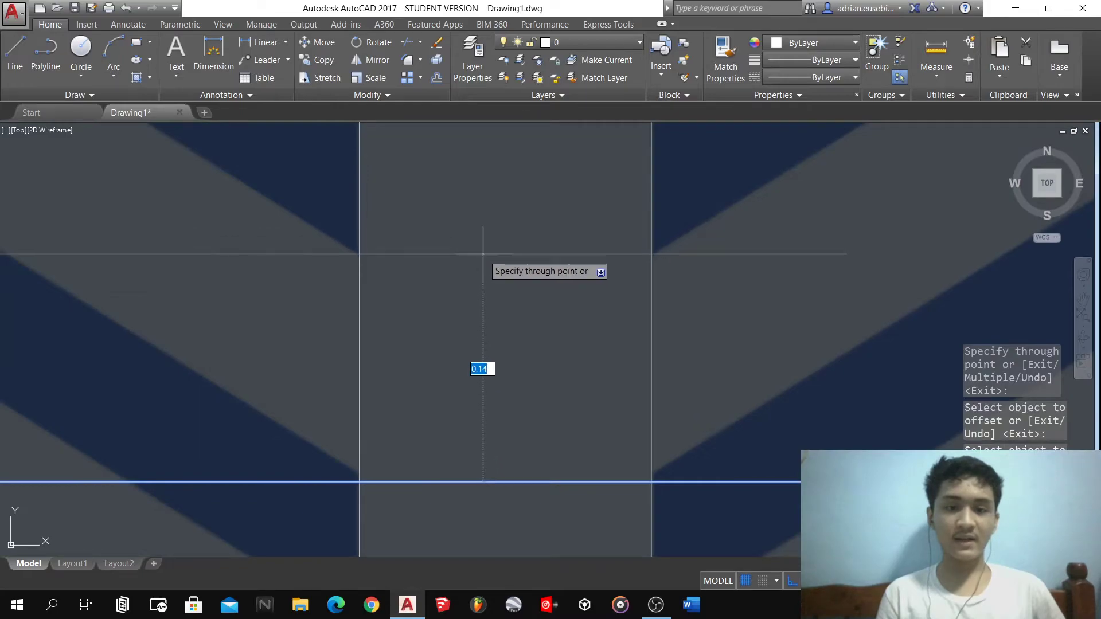
{"action": "left_click", "coordinate": [490, 254]}
{"action": "scroll", "coordinate": [498, 322], "scroll_direction": "down", "scroll_amount": 5}
{"action": "scroll", "coordinate": [497, 254], "scroll_direction": "up", "scroll_amount": 4}
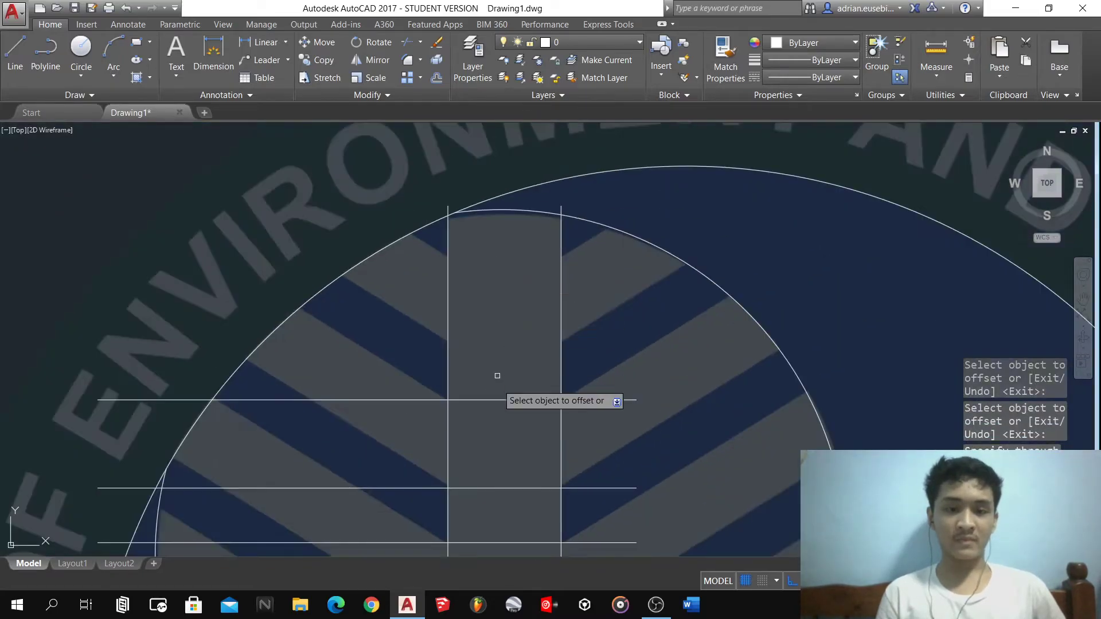
{"action": "left_click", "coordinate": [480, 399]}
{"action": "scroll", "coordinate": [491, 345], "scroll_direction": "up", "scroll_amount": 5}
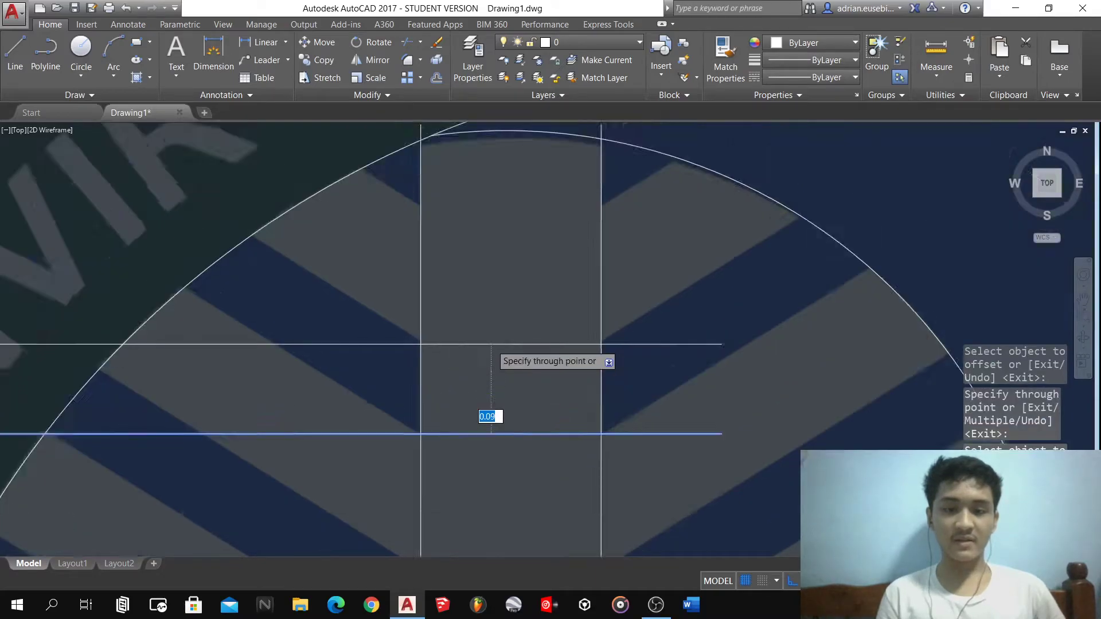
{"action": "left_click", "coordinate": [490, 346]}
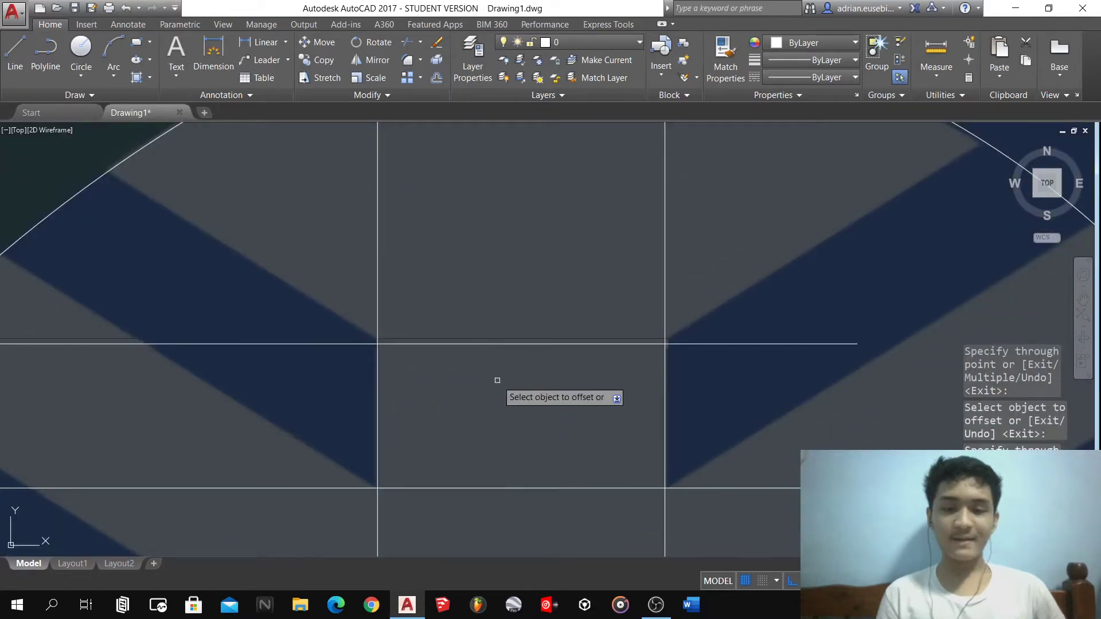
{"action": "scroll", "coordinate": [491, 367], "scroll_direction": "down", "scroll_amount": 5}
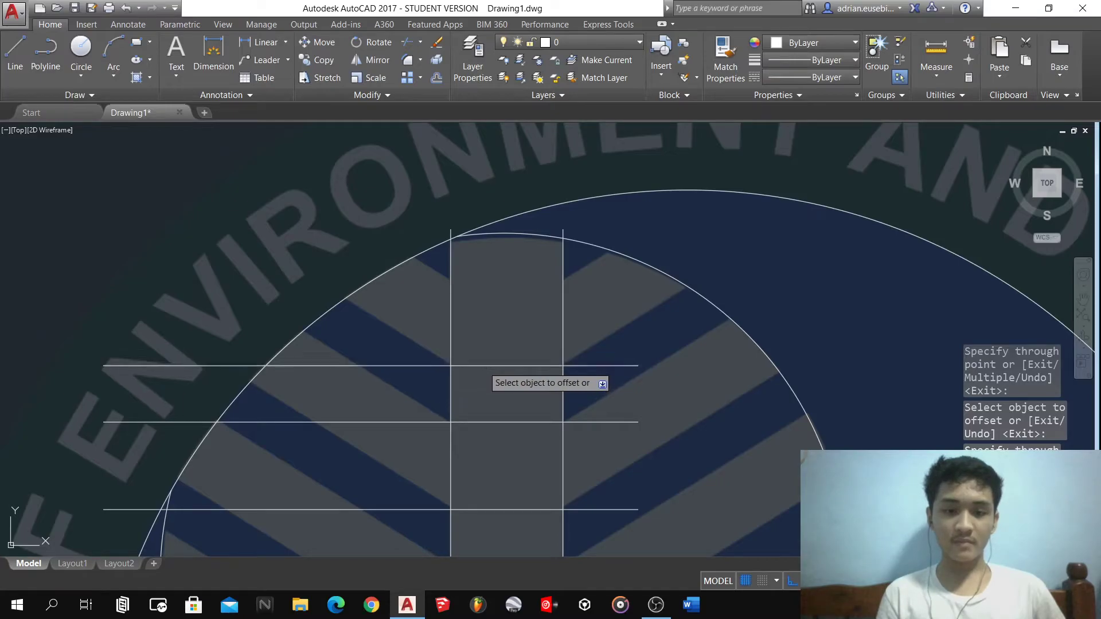
{"action": "left_click", "coordinate": [485, 366]}
{"action": "scroll", "coordinate": [493, 322], "scroll_direction": "up", "scroll_amount": 5}
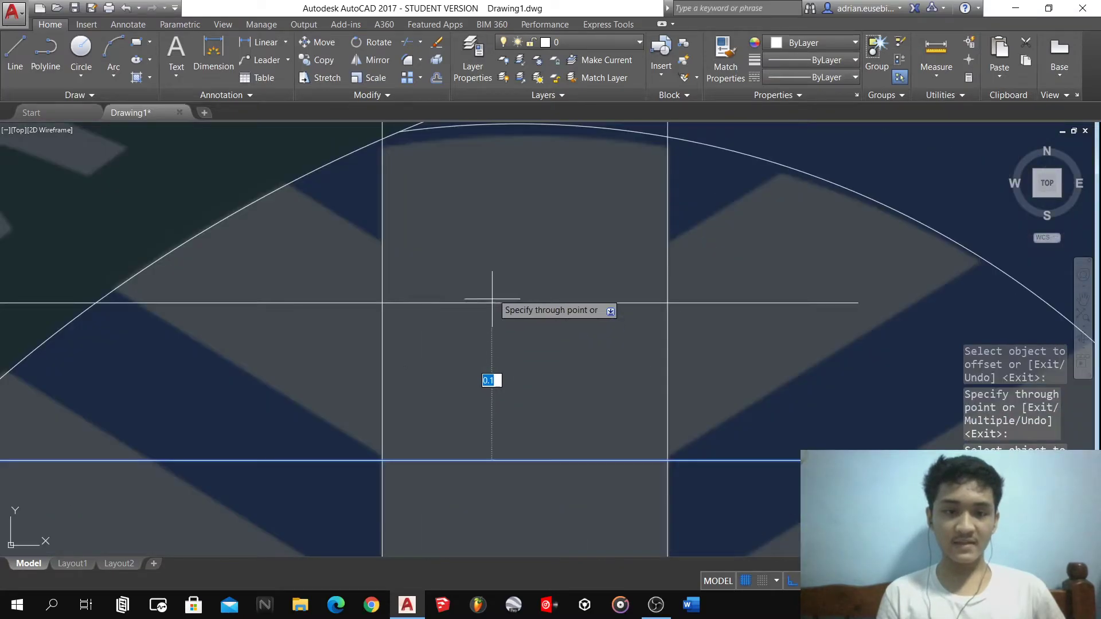
{"action": "left_click", "coordinate": [498, 240]}
{"action": "scroll", "coordinate": [516, 246], "scroll_direction": "down", "scroll_amount": 5}
{"action": "scroll", "coordinate": [528, 246], "scroll_direction": "down", "scroll_amount": 5}
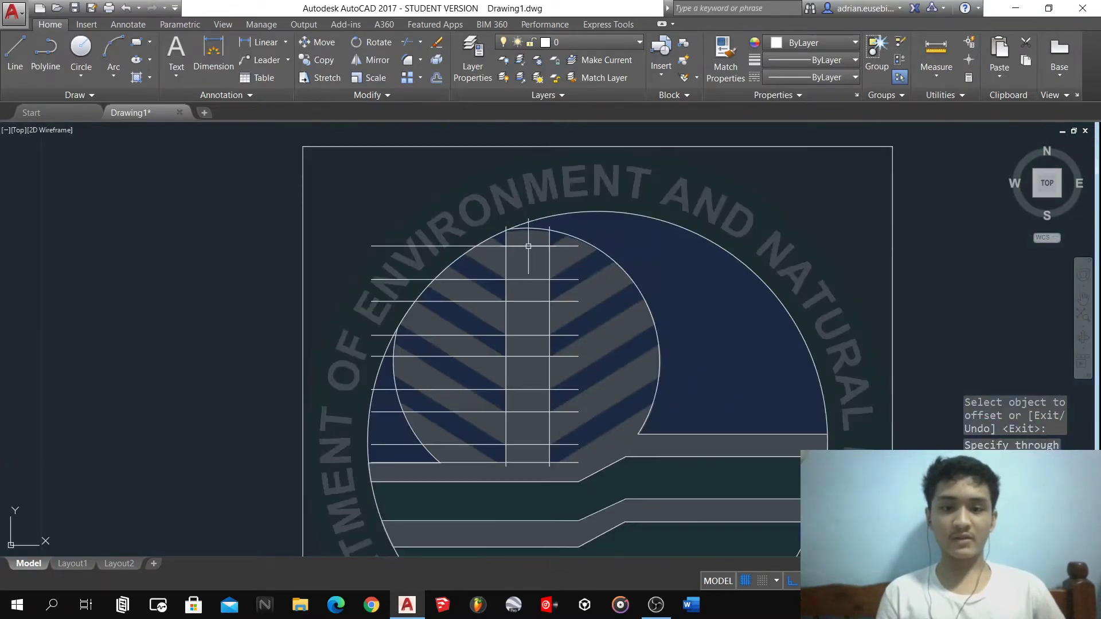
{"action": "scroll", "coordinate": [531, 467], "scroll_direction": "up", "scroll_amount": 5}
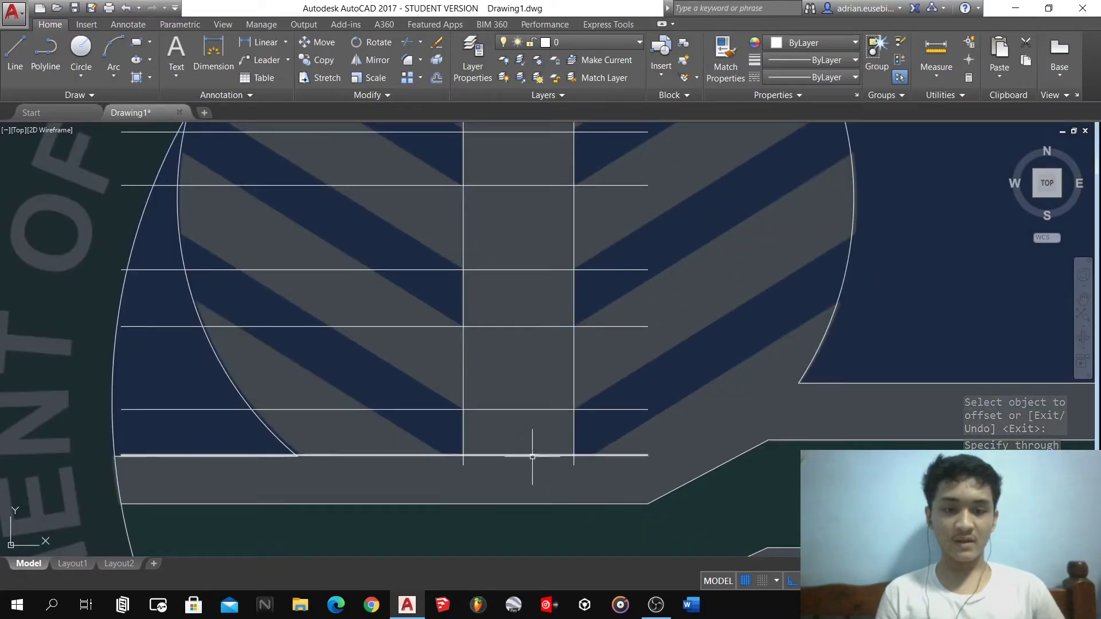
- Turn Ortho off and draw the two lowest 32° diagonals from the trunk's right edge past the circle
{"action": "left_click", "coordinate": [550, 507]}
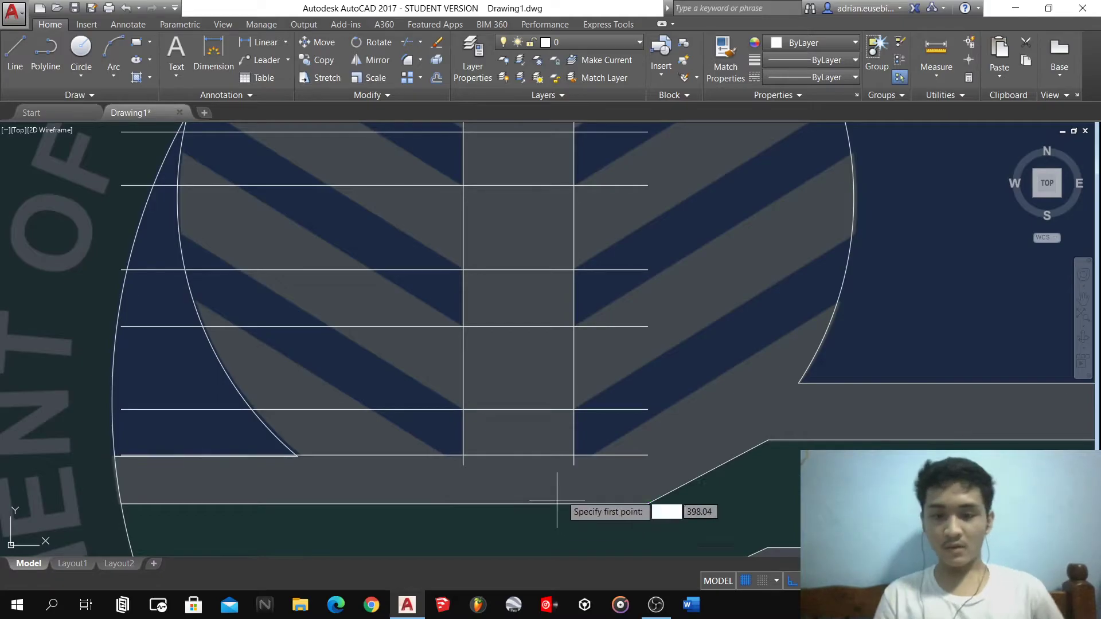
{"action": "left_click", "coordinate": [591, 455]}
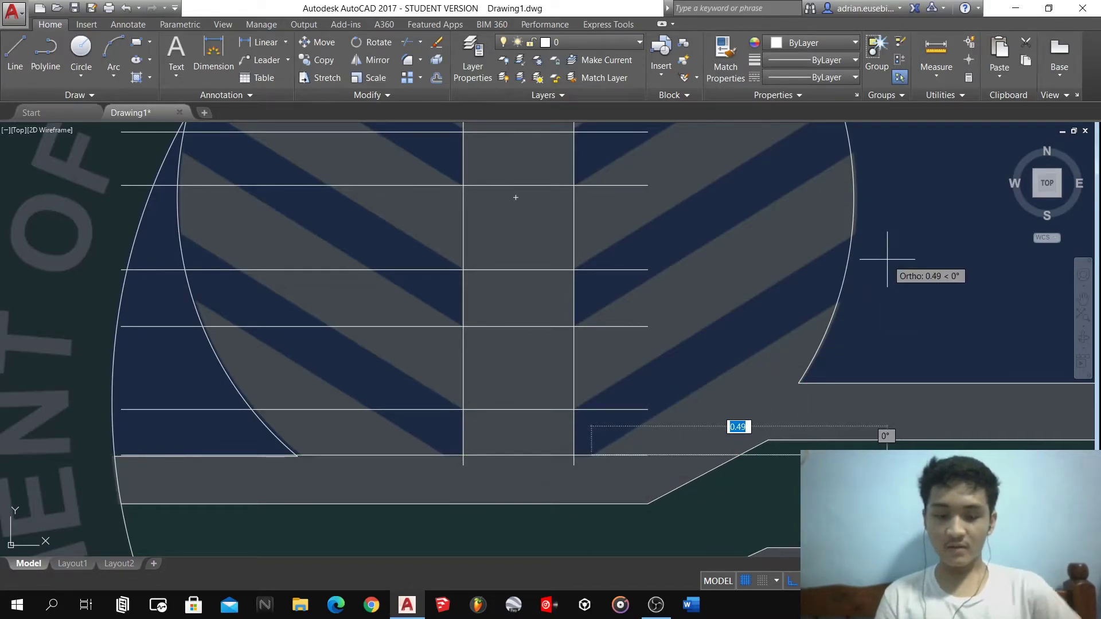
{"action": "key", "text": "F8"}
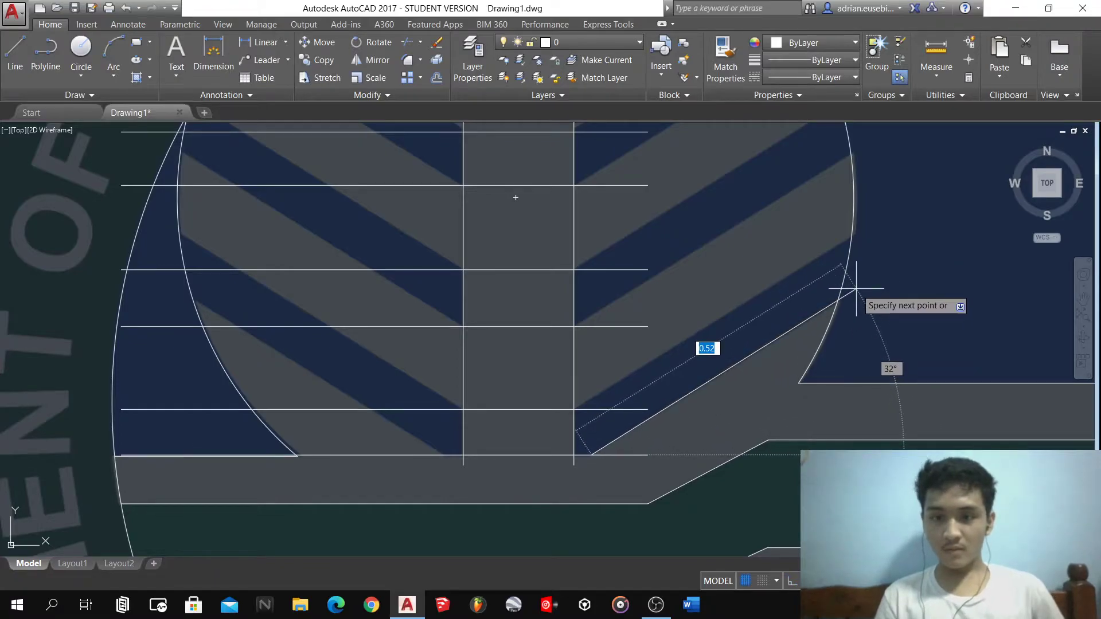
{"action": "left_click", "coordinate": [857, 290]}
{"action": "key", "text": "Return"}
{"action": "key", "text": "Return"}
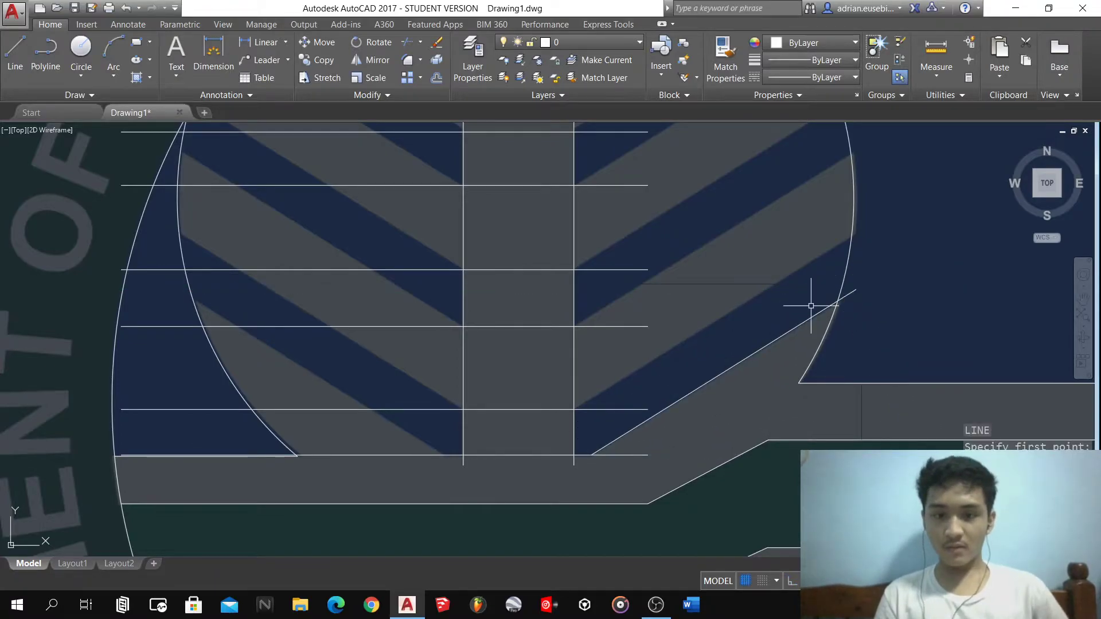
{"action": "left_click", "coordinate": [575, 409]}
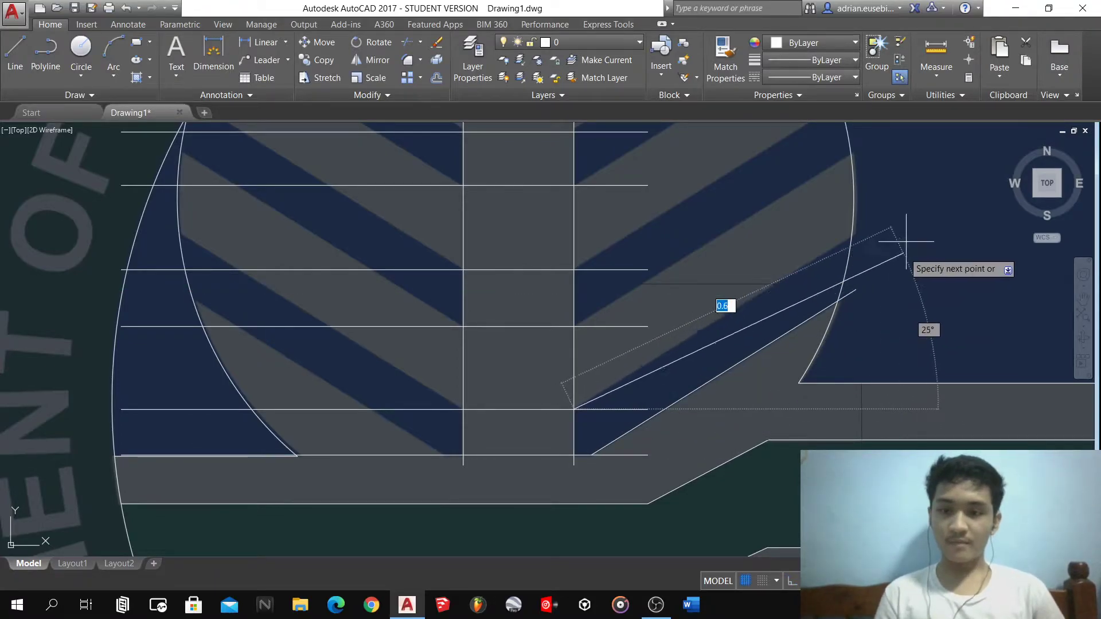
{"action": "left_click", "coordinate": [897, 206]}
{"action": "key", "text": "Return"}
- Draw further 32° diagonals from higher right-edge guide intersections out beyond the circle
{"action": "scroll", "coordinate": [782, 278], "scroll_direction": "down", "scroll_amount": 6}
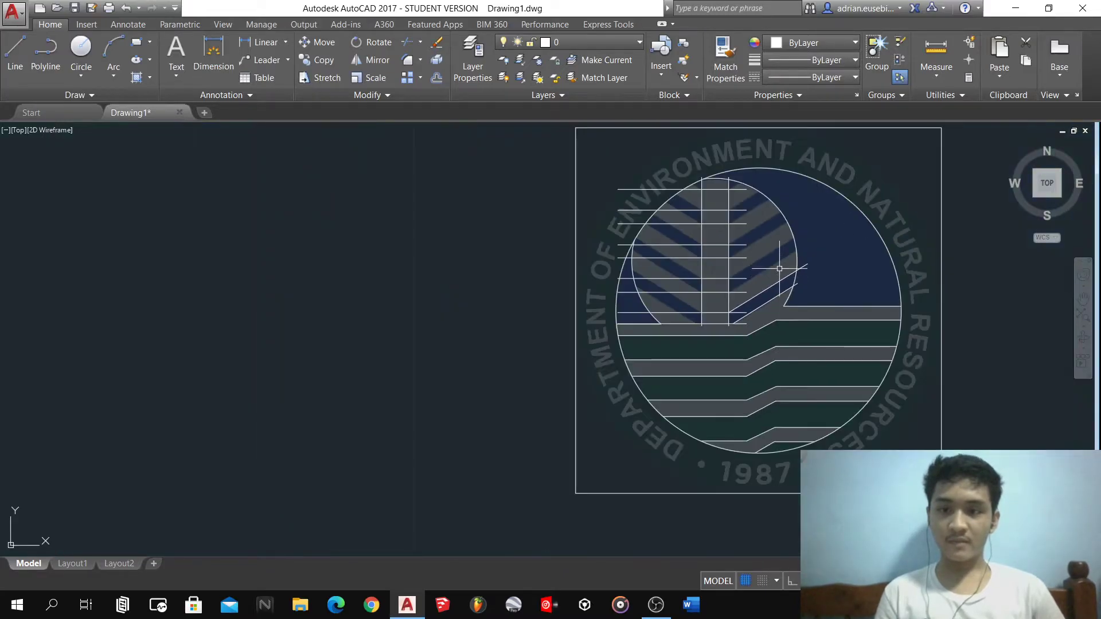
{"action": "scroll", "coordinate": [779, 268], "scroll_direction": "up", "scroll_amount": 6}
{"action": "key", "text": "Return"}
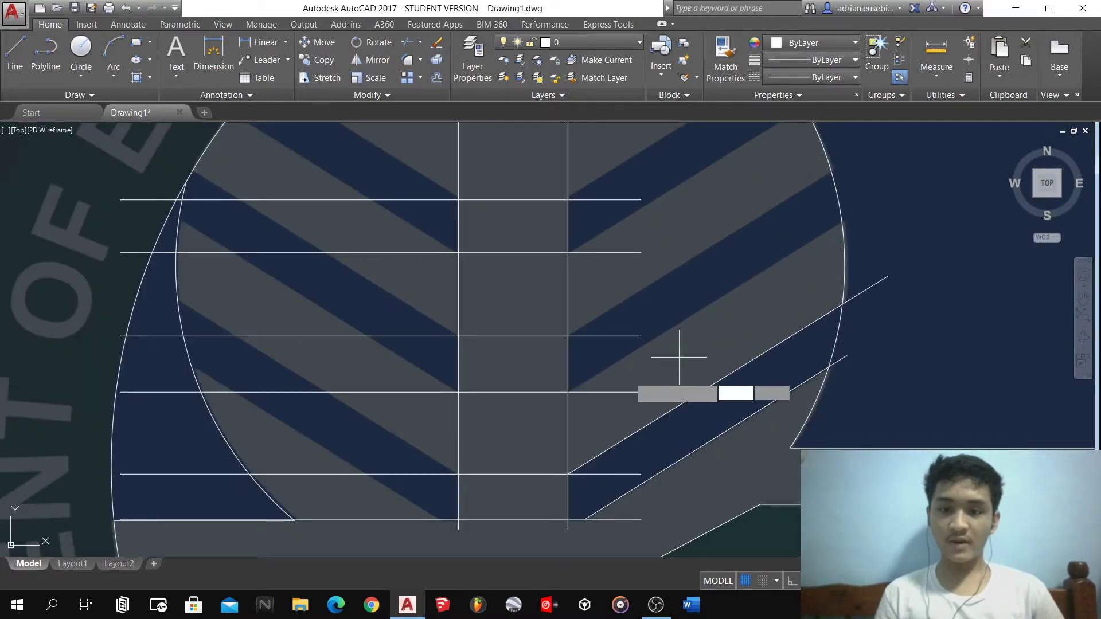
{"action": "left_click", "coordinate": [568, 392]}
{"action": "key", "text": "Escape"}
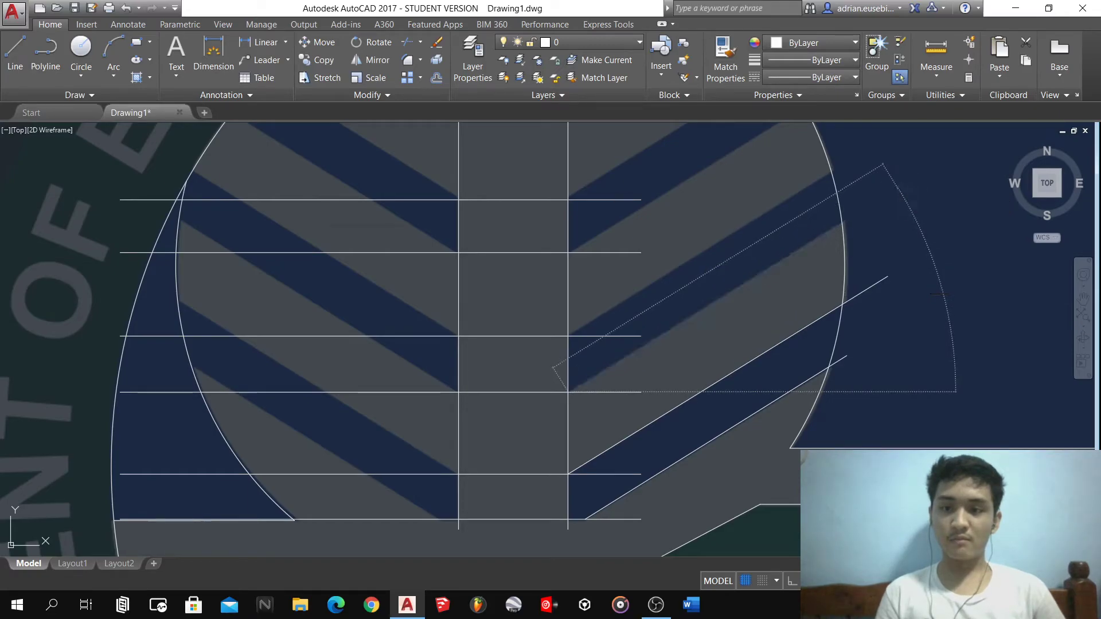
{"action": "key", "text": "Return"}
{"action": "key", "text": "Return"}
{"action": "key", "text": "Return"}
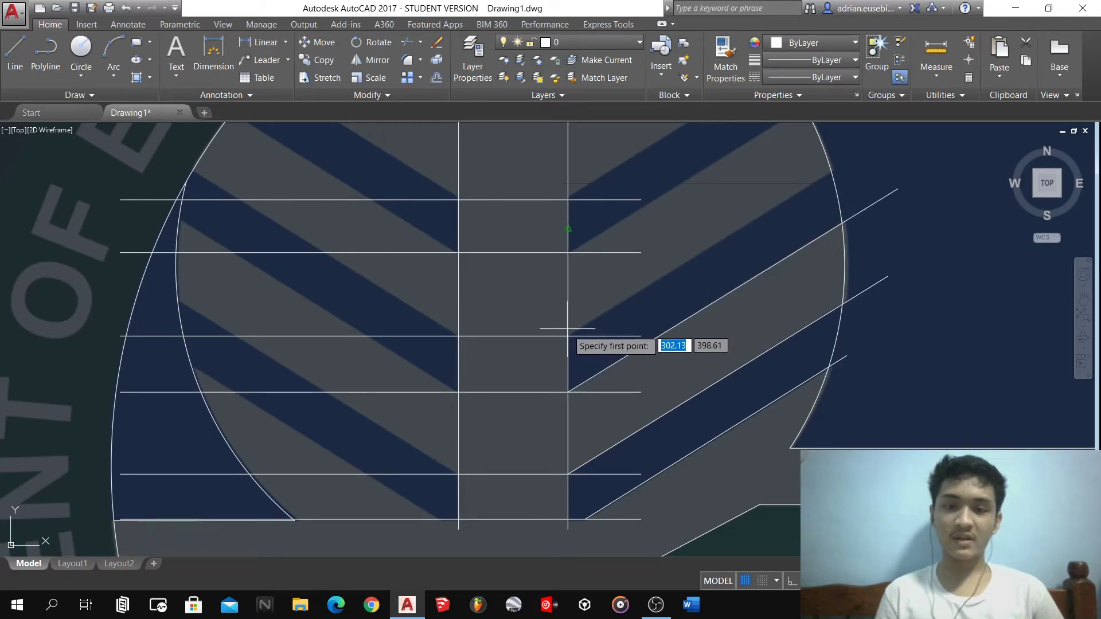
{"action": "left_click", "coordinate": [568, 336]}
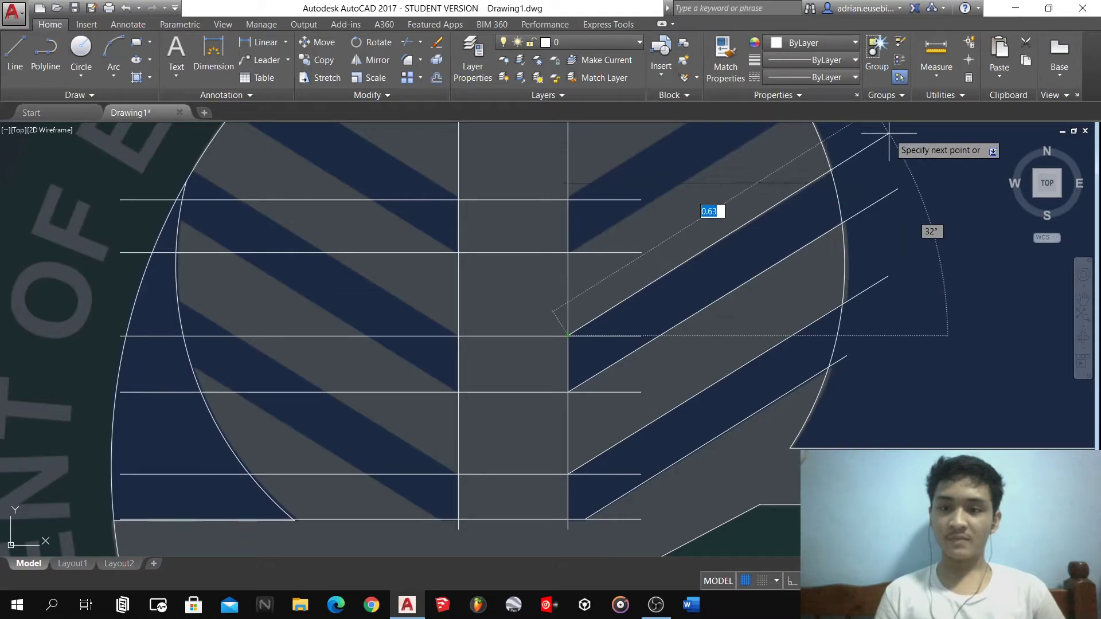
{"action": "scroll", "coordinate": [749, 261], "scroll_direction": "down", "scroll_amount": 6}
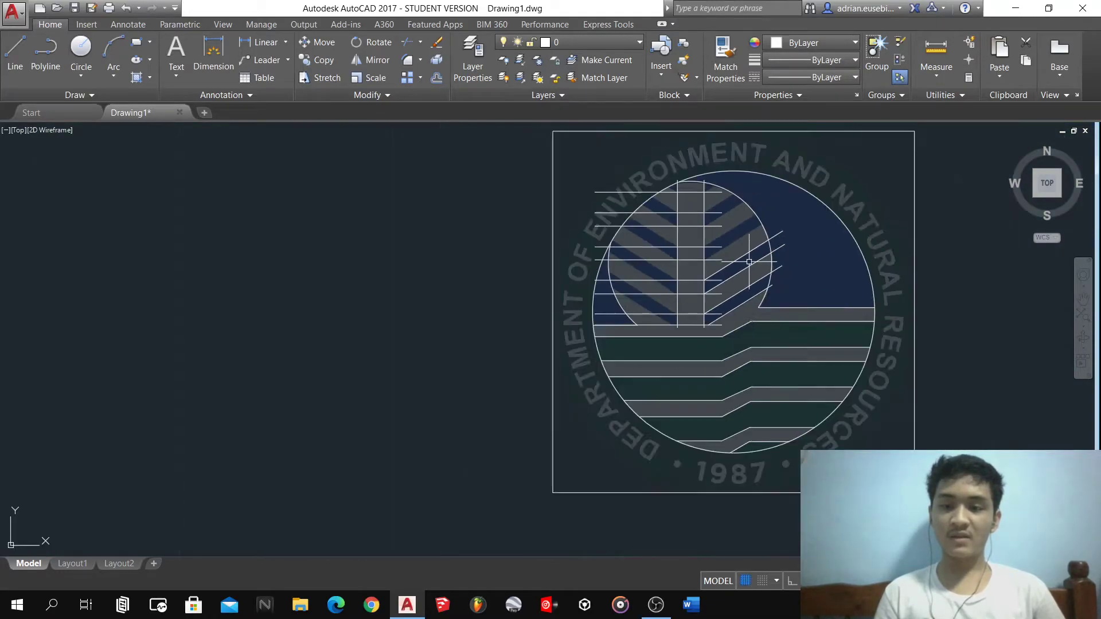
{"action": "scroll", "coordinate": [763, 222], "scroll_direction": "up", "scroll_amount": 6}
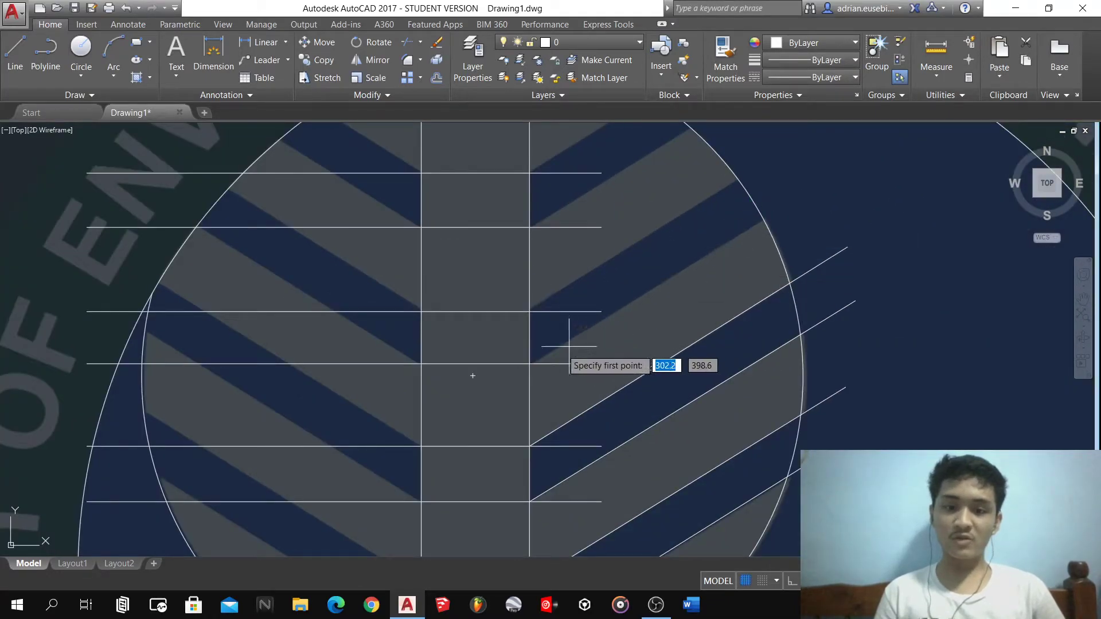
{"action": "left_click", "coordinate": [530, 364]}
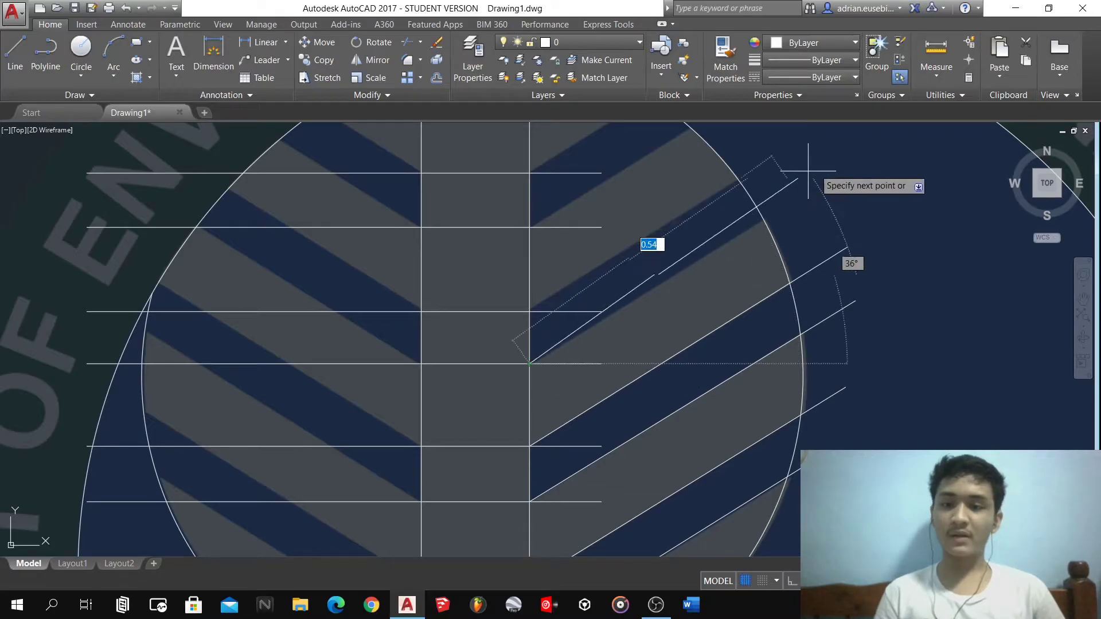
{"action": "left_click", "coordinate": [844, 172]}
{"action": "key", "text": "Return"}
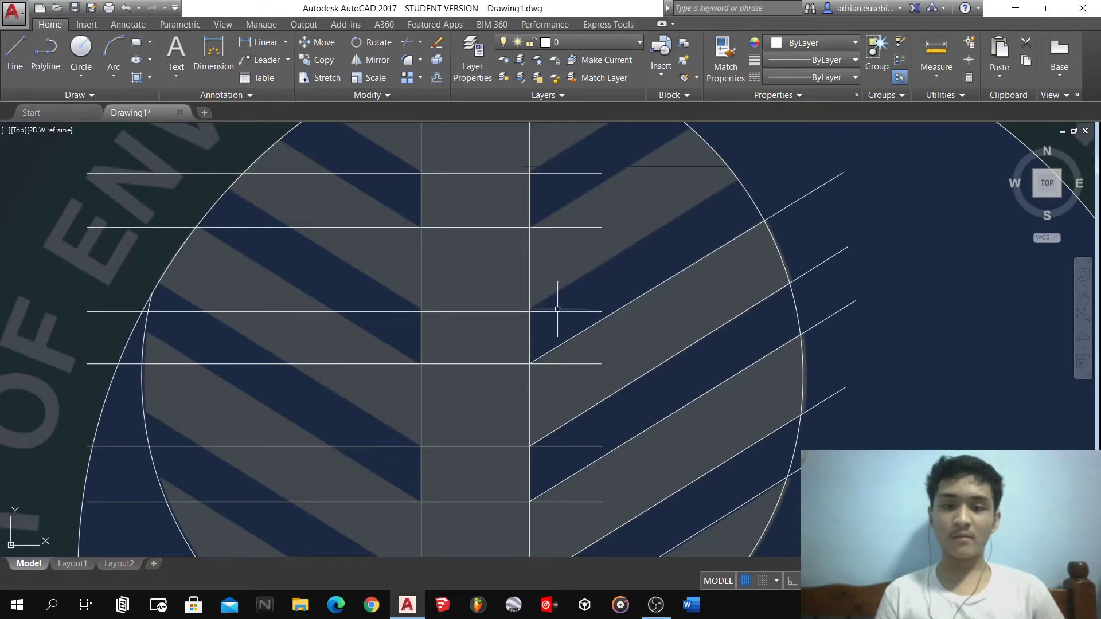
{"action": "left_click", "coordinate": [806, 137]}
{"action": "key", "text": "Return"}
- Add the upper right-side diagonals toward the top of the leaf, starting the topmost one
{"action": "scroll", "coordinate": [678, 287], "scroll_direction": "down", "scroll_amount": 5}
{"action": "scroll", "coordinate": [687, 230], "scroll_direction": "up", "scroll_amount": 4}
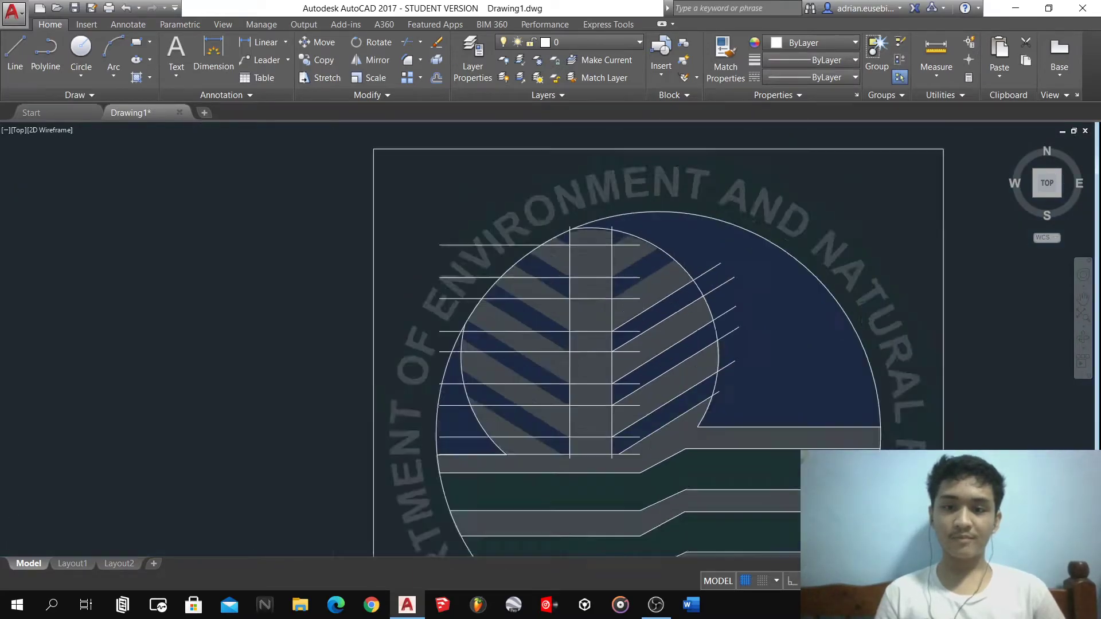
{"action": "key", "text": "Return"}
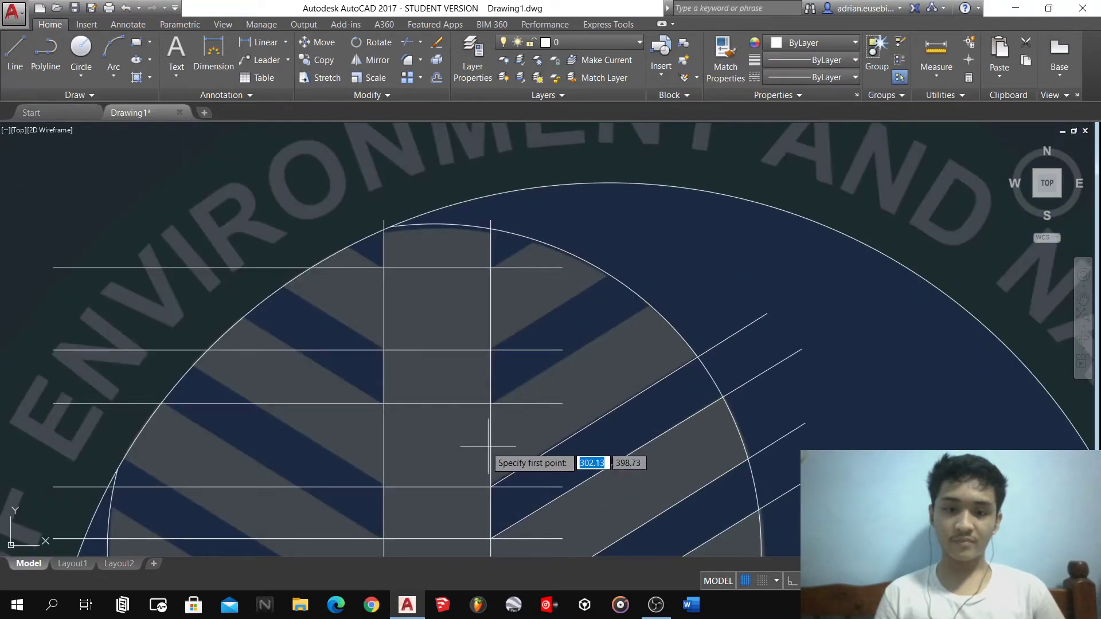
{"action": "left_click", "coordinate": [491, 403]}
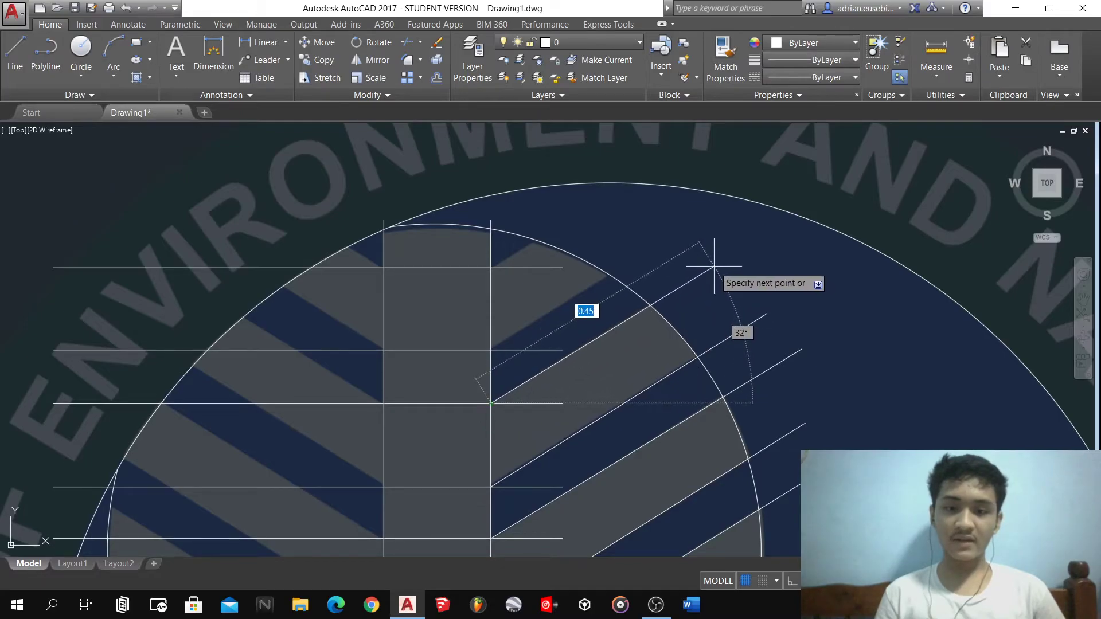
{"action": "left_click", "coordinate": [714, 266]}
{"action": "key", "text": "Return"}
{"action": "key", "text": "Return"}
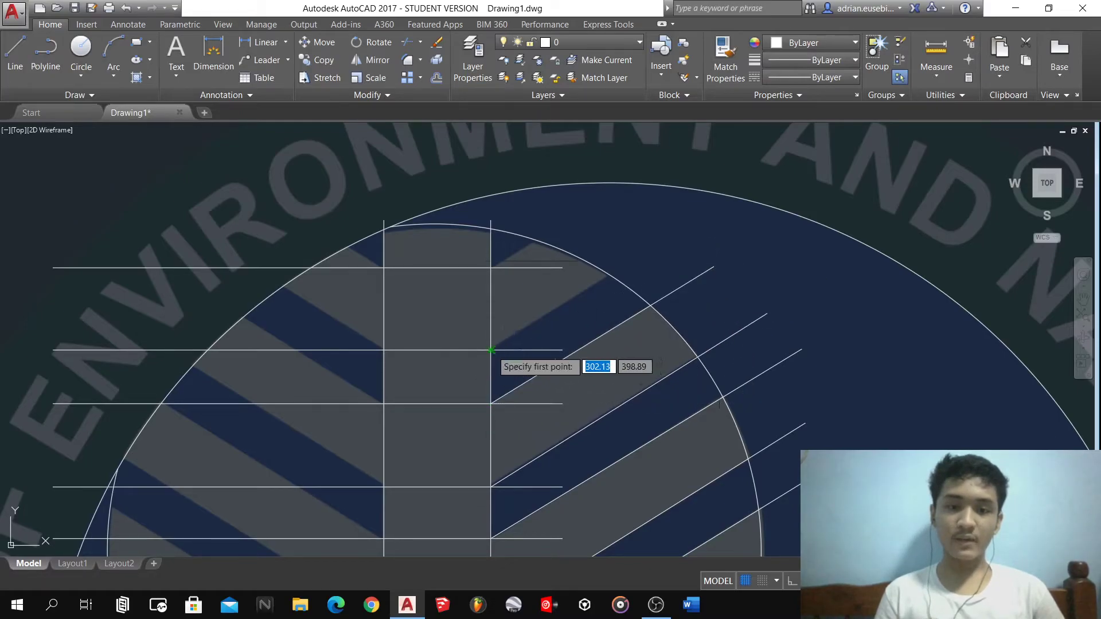
{"action": "left_click", "coordinate": [490, 350]}
{"action": "left_click", "coordinate": [657, 246]}
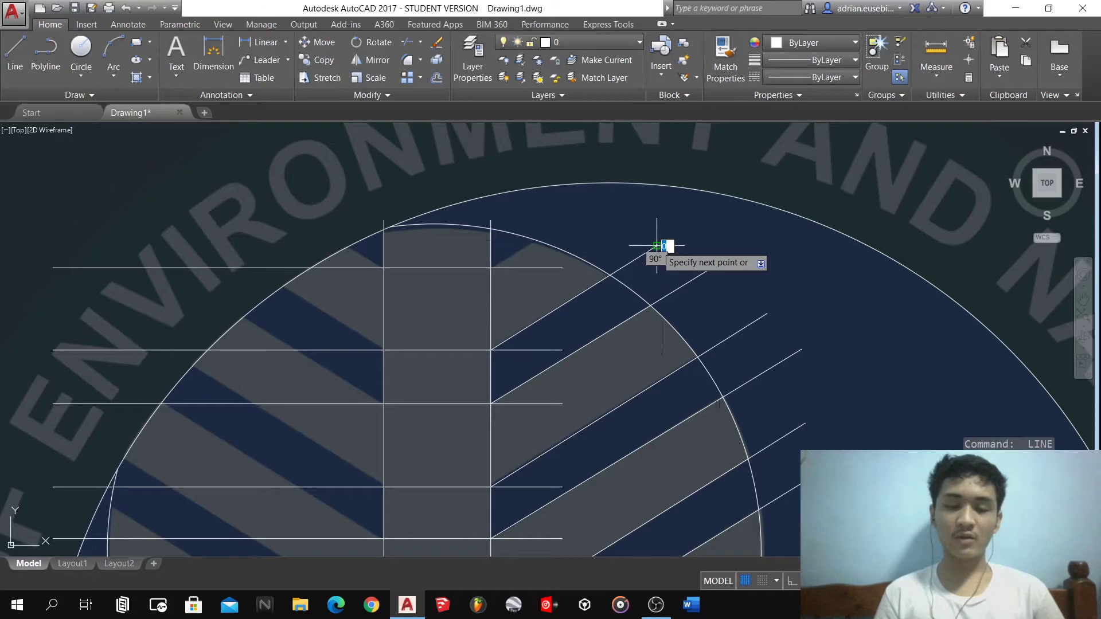
{"action": "key", "text": "Return"}
{"action": "key", "text": "Return"}
{"action": "left_click", "coordinate": [490, 268]}
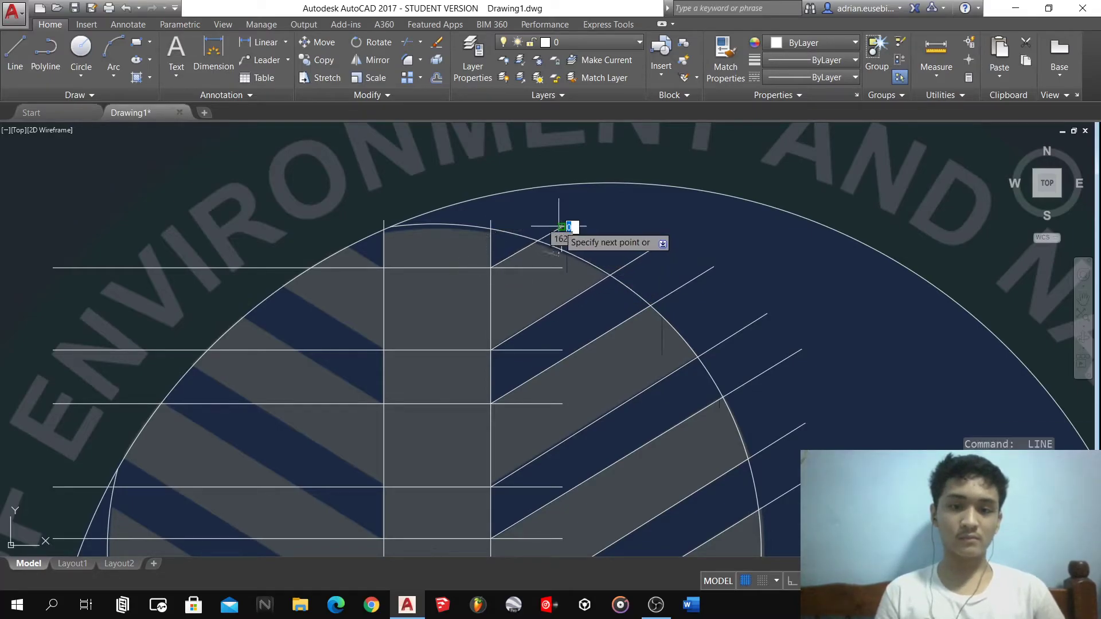
{"action": "scroll", "coordinate": [511, 215], "scroll_direction": "down", "scroll_amount": 6}
- Cancel a stray selection window and draw the first up-left diagonal beyond the circle
{"action": "scroll", "coordinate": [572, 344], "scroll_direction": "up", "scroll_amount": 4}
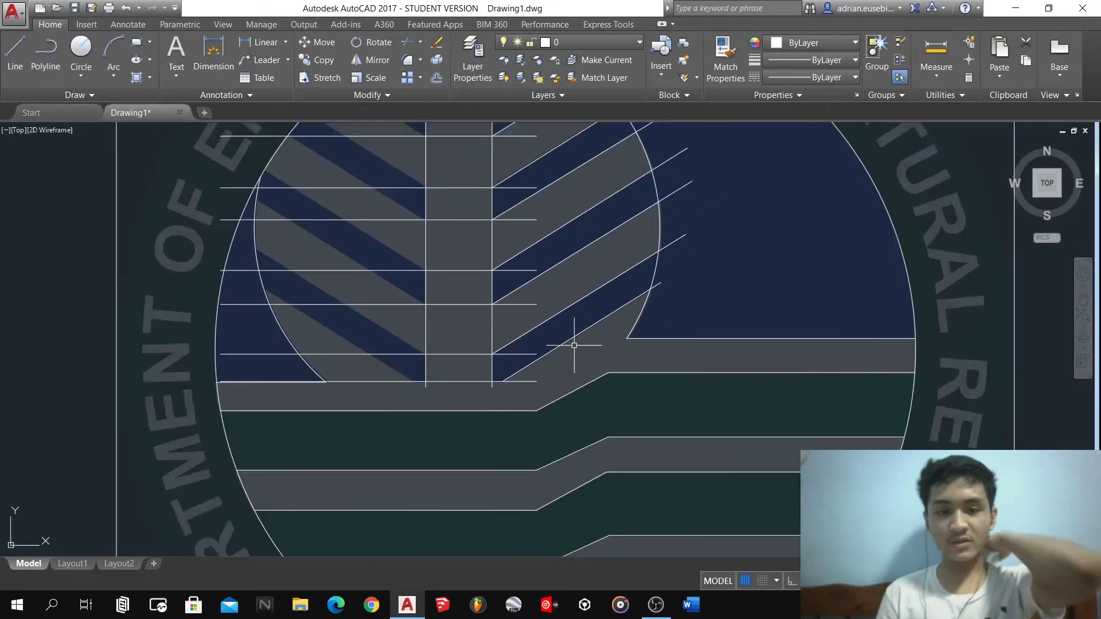
{"action": "left_click", "coordinate": [575, 346]}
{"action": "scroll", "coordinate": [590, 266], "scroll_direction": "down", "scroll_amount": 4}
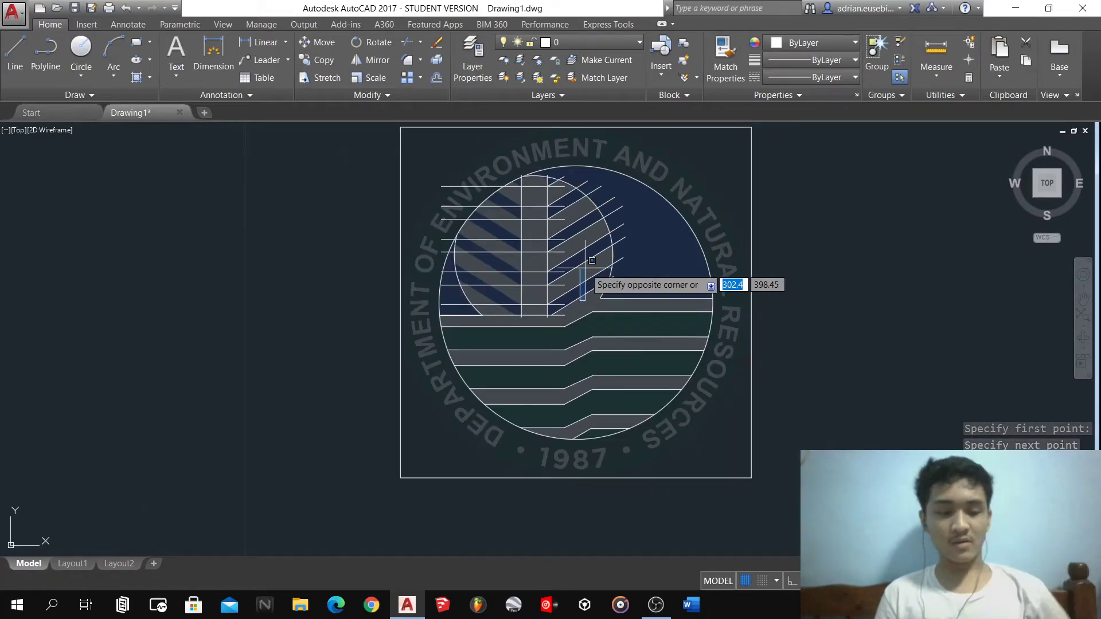
{"action": "key", "text": "Escape"}
{"action": "scroll", "coordinate": [564, 267], "scroll_direction": "up", "scroll_amount": 4}
{"action": "scroll", "coordinate": [446, 359], "scroll_direction": "up", "scroll_amount": 2}
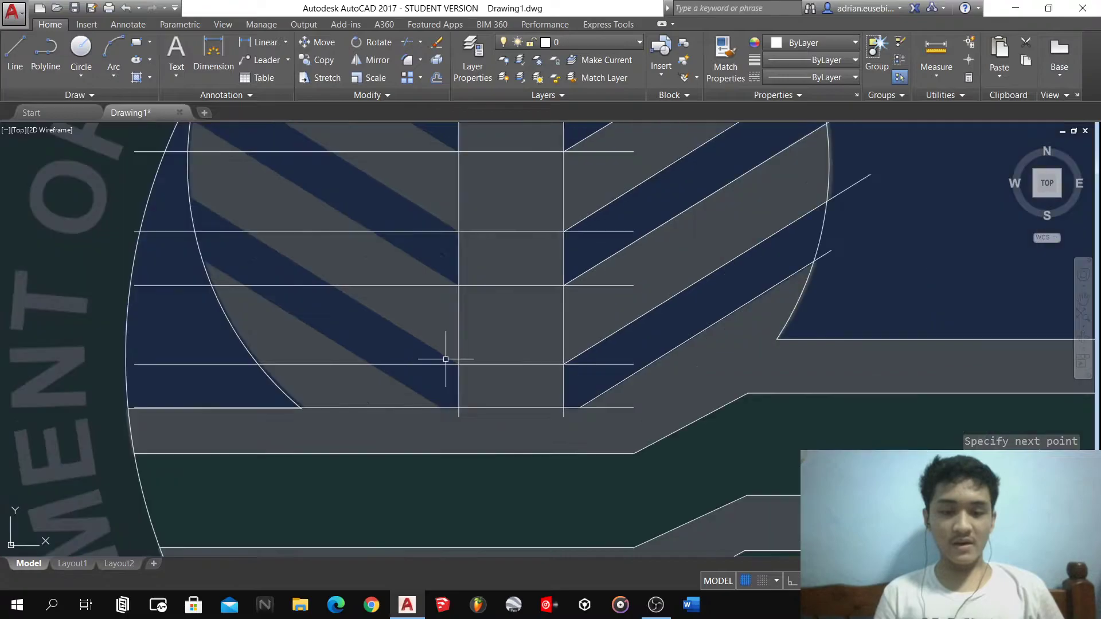
{"action": "scroll", "coordinate": [436, 402], "scroll_direction": "down", "scroll_amount": 4}
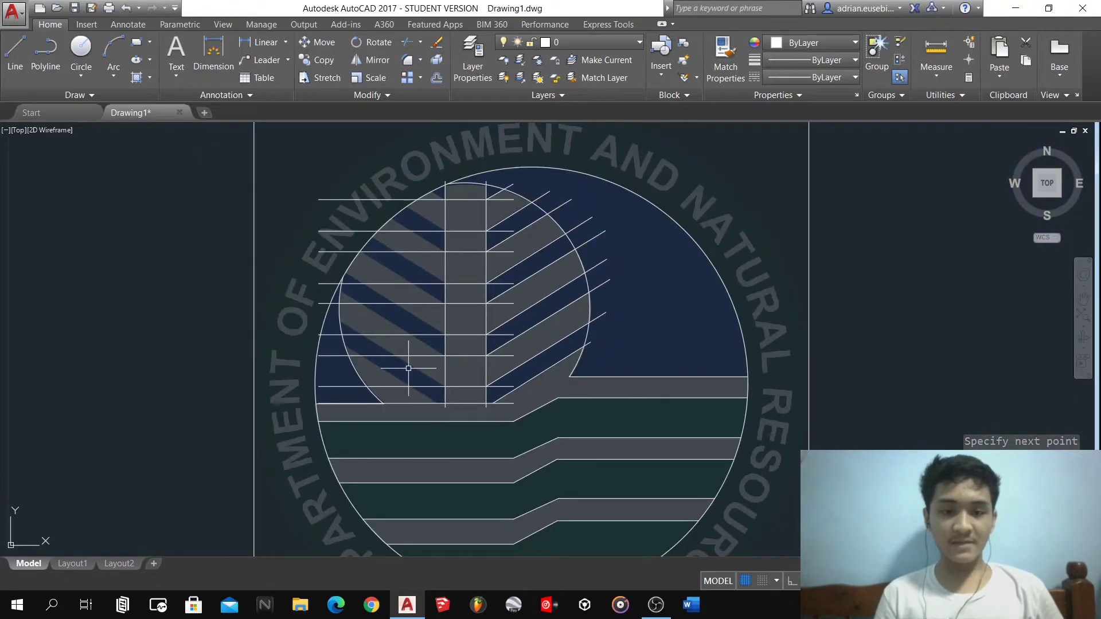
{"action": "scroll", "coordinate": [408, 369], "scroll_direction": "up", "scroll_amount": 6}
{"action": "key", "text": "Return"}
{"action": "key", "text": "Return"}
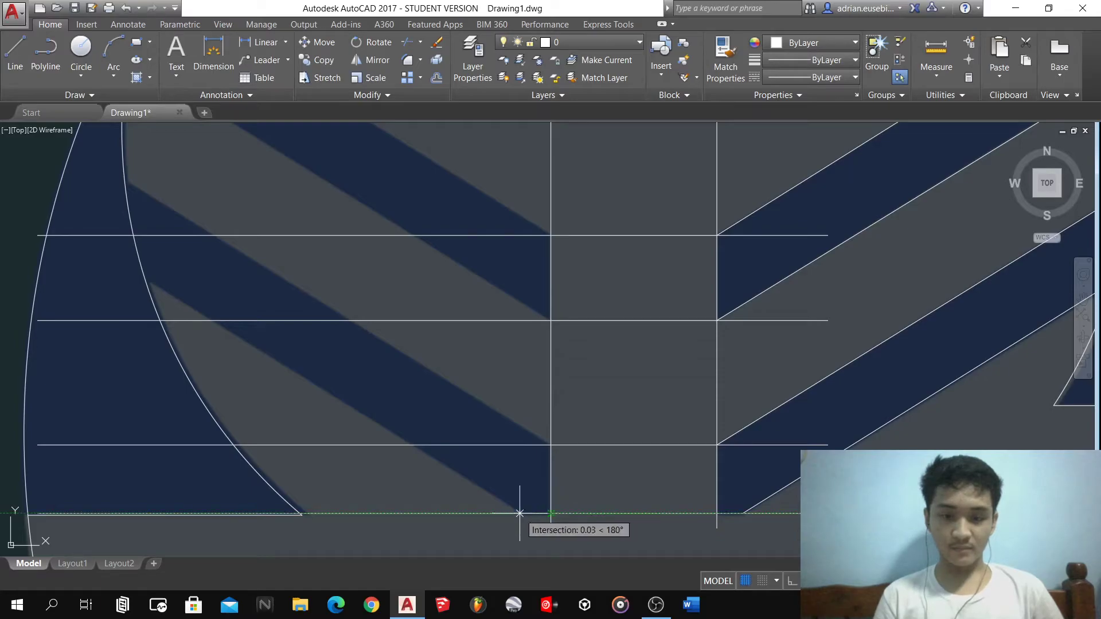
{"action": "scroll", "coordinate": [520, 513], "scroll_direction": "down", "scroll_amount": 4}
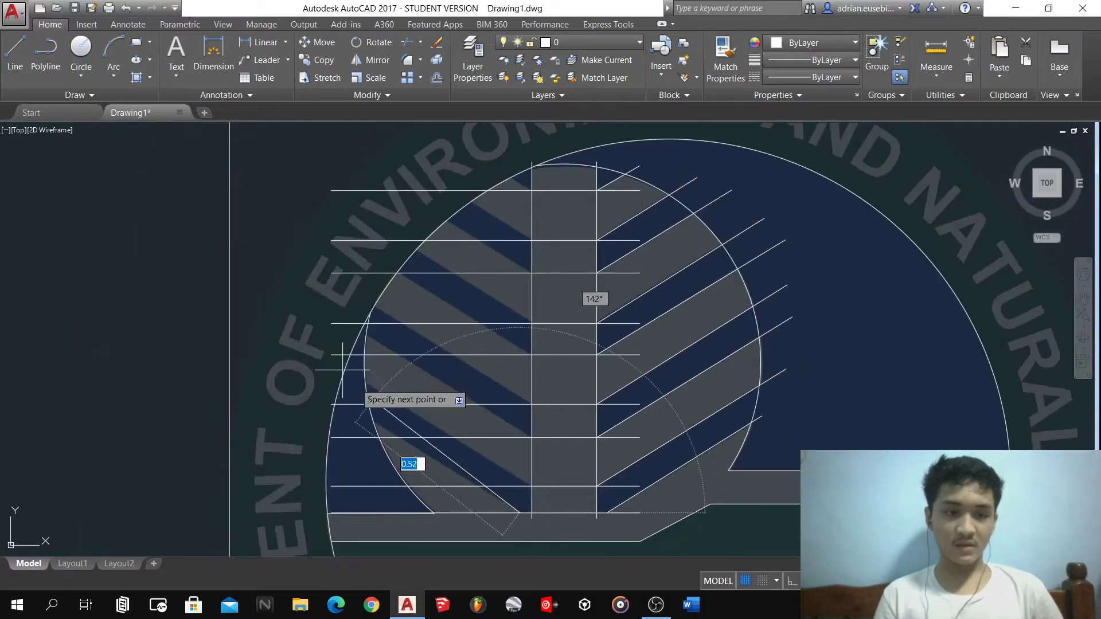
{"action": "left_click", "coordinate": [300, 375]}
{"action": "key", "text": "Return"}
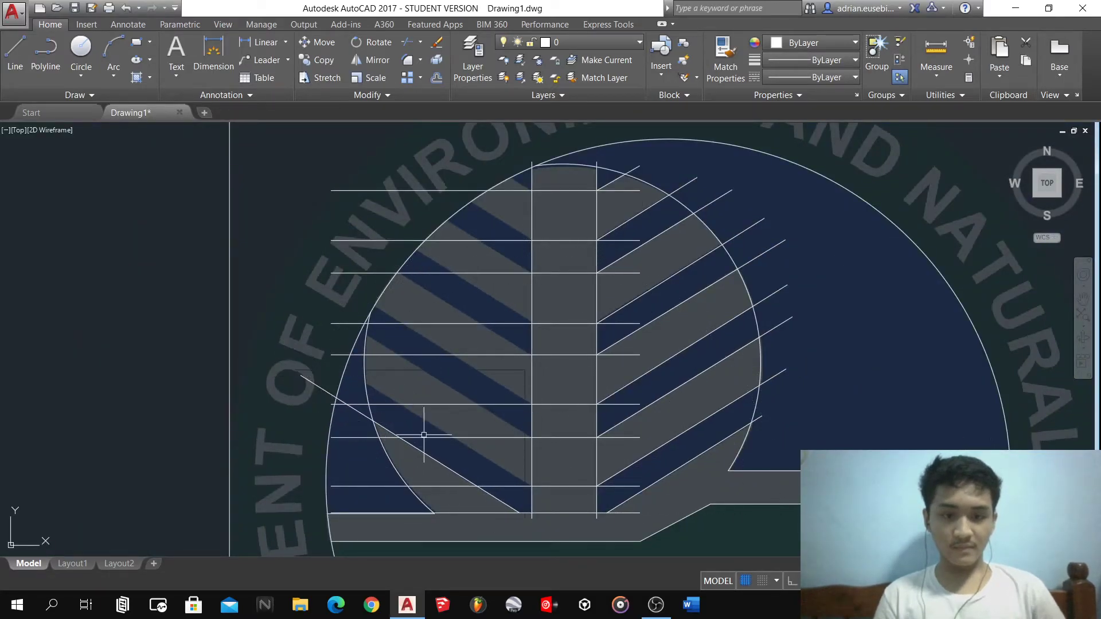
{"action": "scroll", "coordinate": [444, 446], "scroll_direction": "up", "scroll_amount": 2}
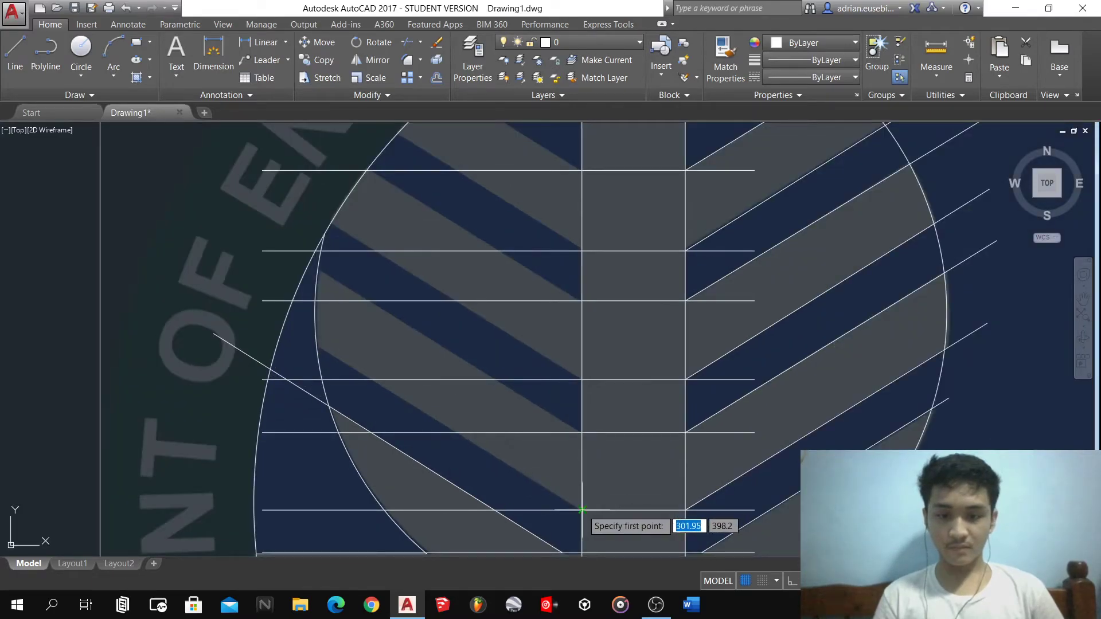
{"action": "left_click", "coordinate": [582, 510]}
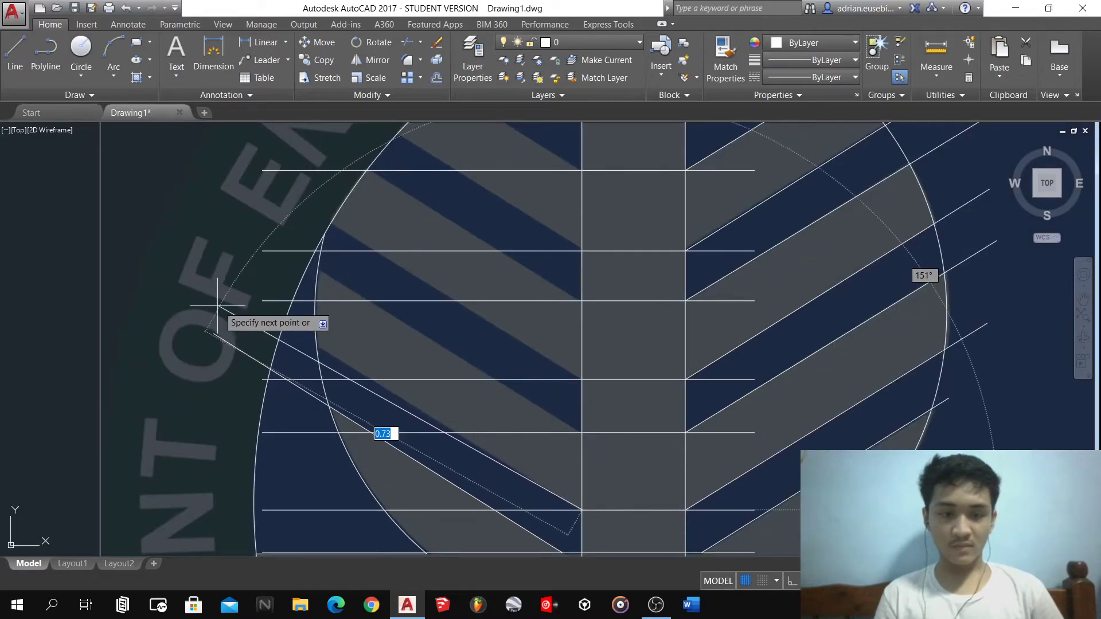
{"action": "left_click", "coordinate": [799, 503]}
{"action": "key", "text": "Return"}
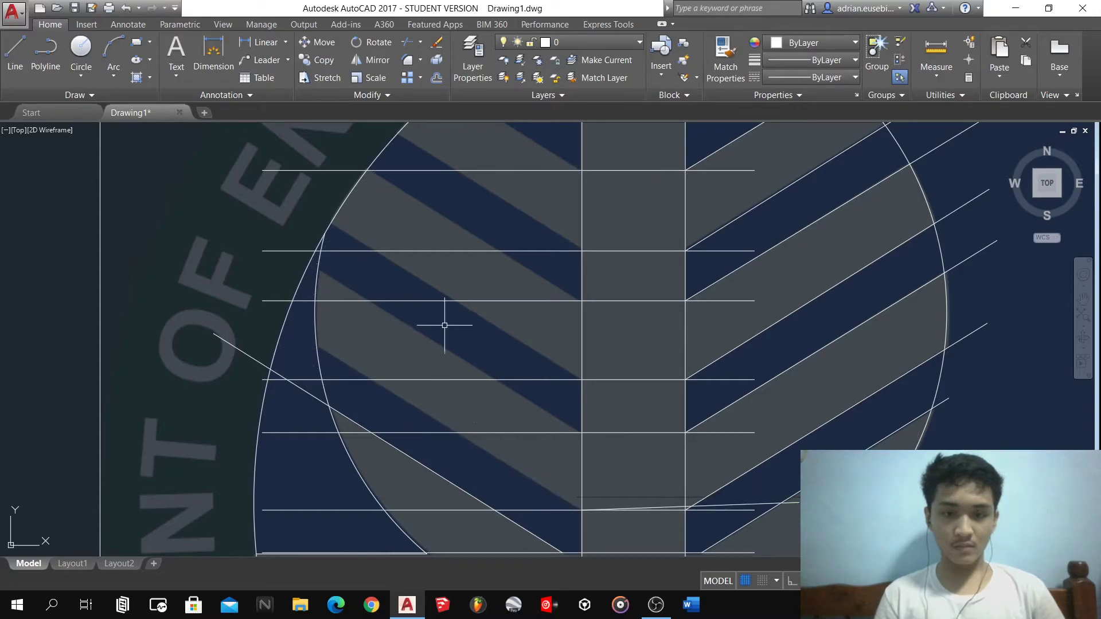
- Draw more up-left diagonals from the trunk's left-edge intersections out past the circle
{"action": "key", "text": "Return"}
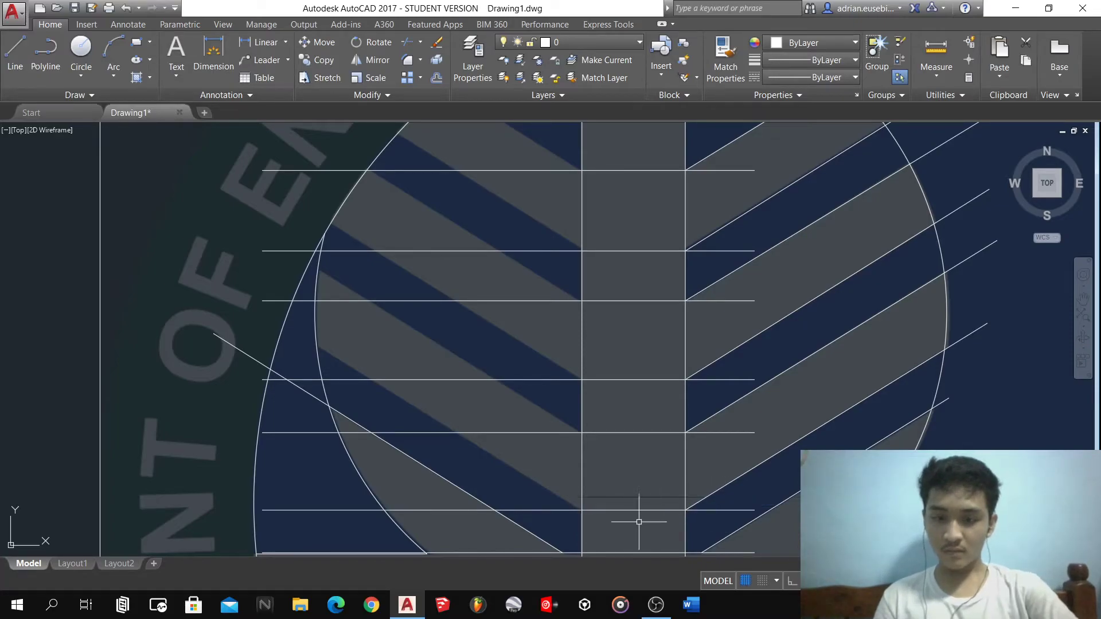
{"action": "key", "text": "Return"}
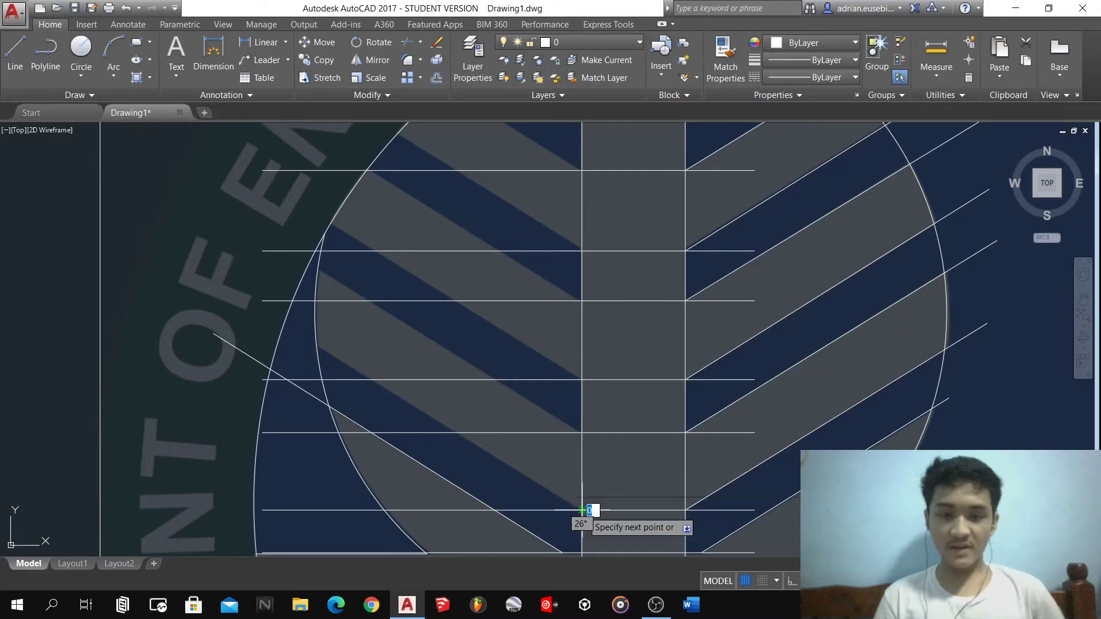
{"action": "left_click", "coordinate": [155, 248]}
{"action": "key", "text": "Return"}
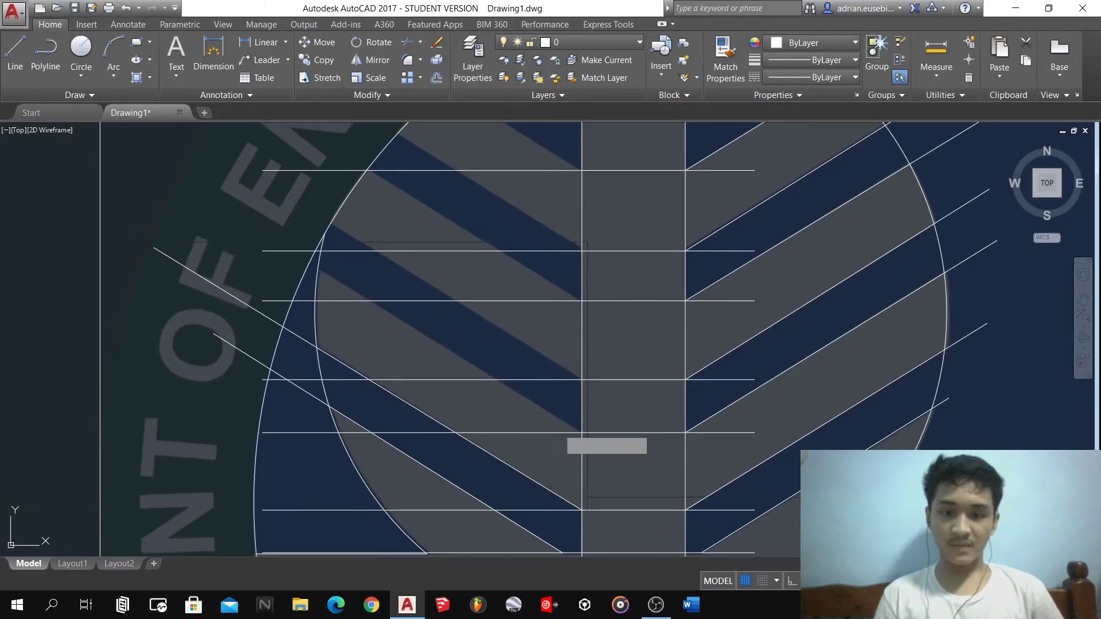
{"action": "left_click", "coordinate": [582, 433]}
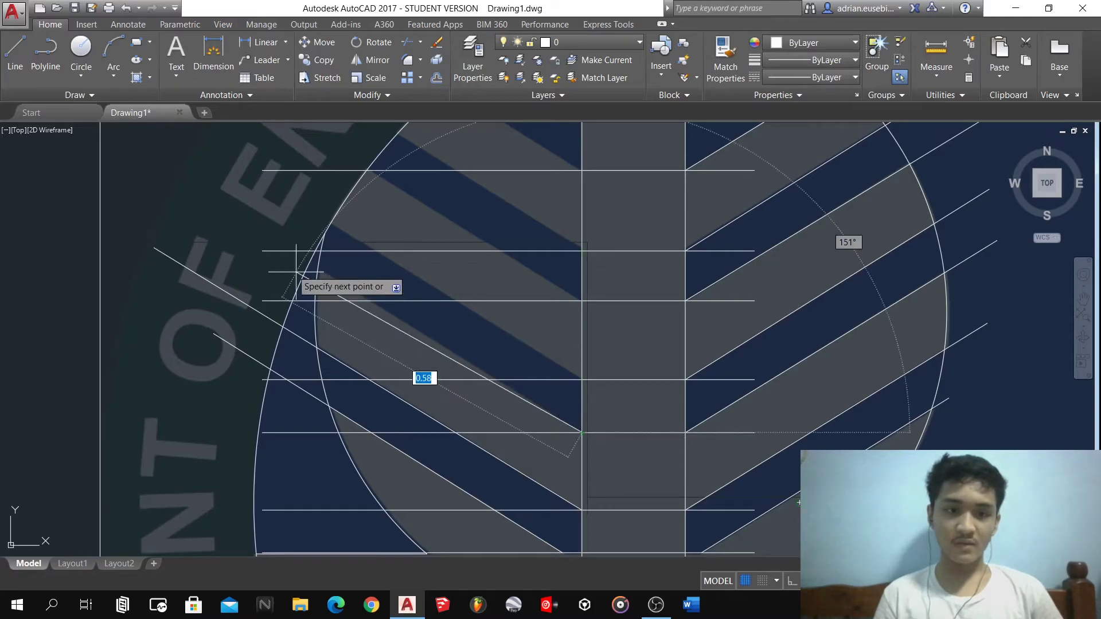
{"action": "left_click", "coordinate": [263, 236]}
{"action": "key", "text": "Return"}
{"action": "type", "text": "l"}
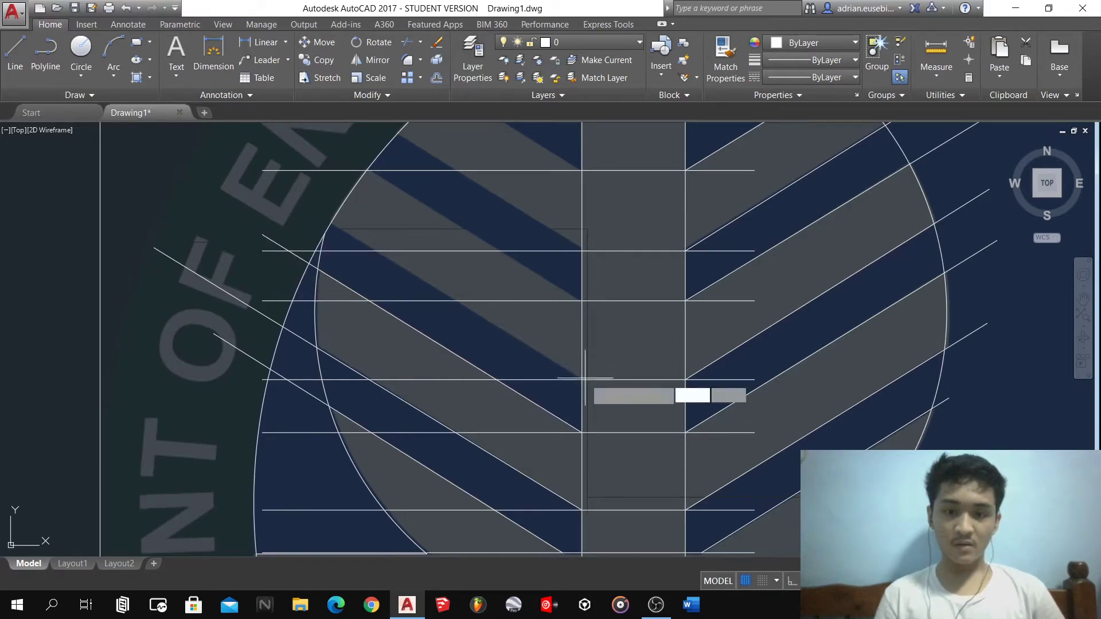
{"action": "key", "text": "Return"}
{"action": "left_click", "coordinate": [582, 379]}
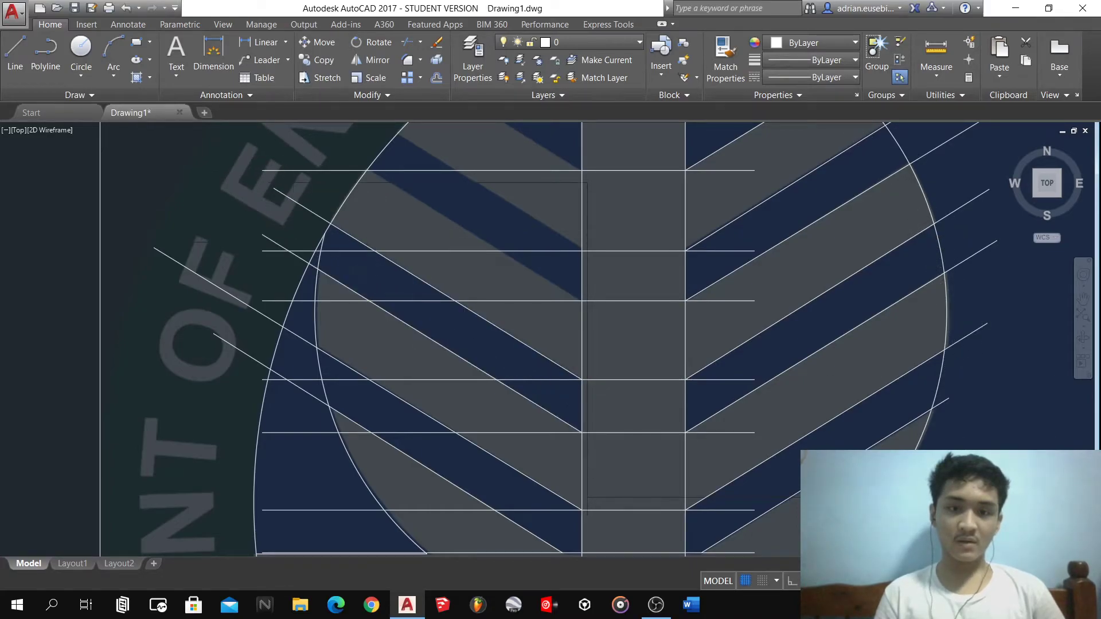
{"action": "scroll", "coordinate": [458, 293], "scroll_direction": "down", "scroll_amount": 5}
{"action": "scroll", "coordinate": [458, 293], "scroll_direction": "up", "scroll_amount": 5}
{"action": "key", "text": "space"}
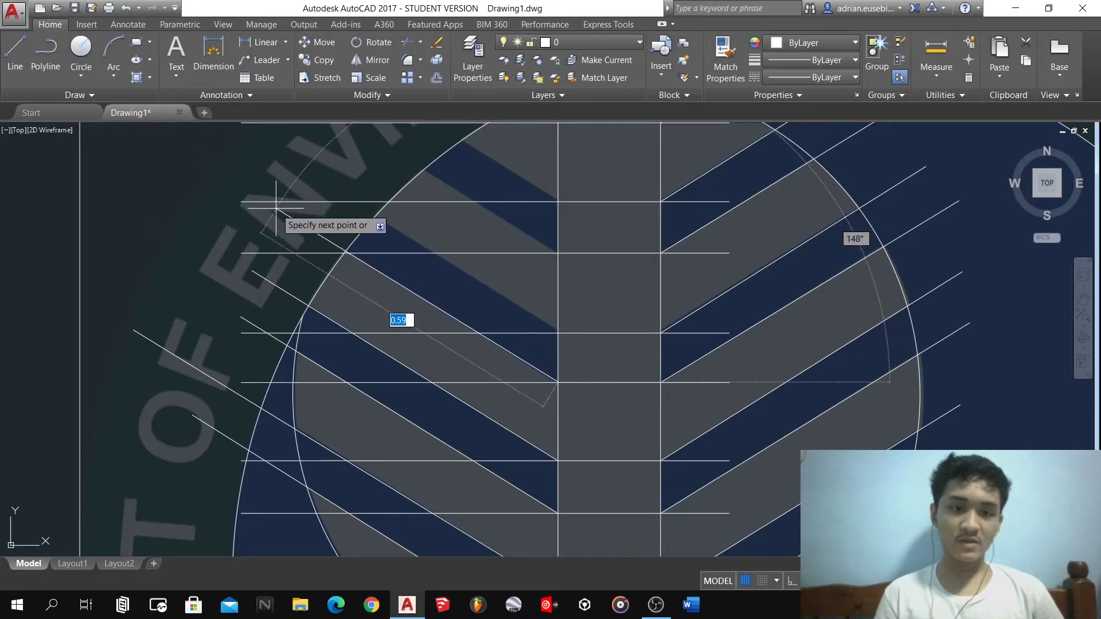
{"action": "left_click", "coordinate": [558, 333]}
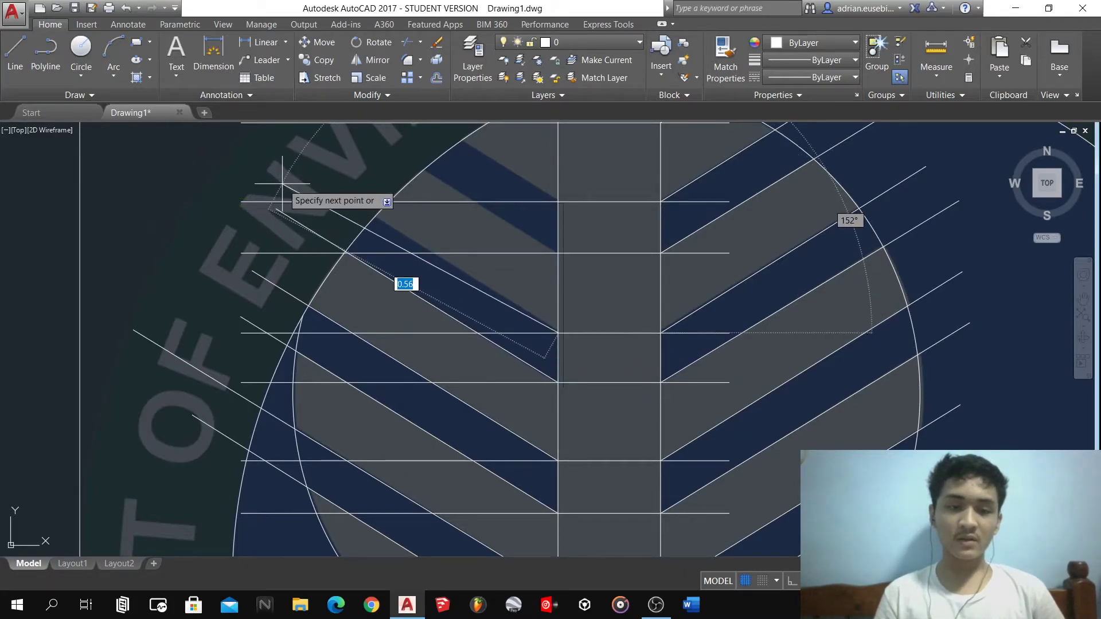
{"action": "left_click", "coordinate": [314, 172]}
{"action": "key", "text": "Escape"}
- Add the upper left diagonals, finishing with the topmost one ending outside the circle
{"action": "scroll", "coordinate": [442, 319], "scroll_direction": "down", "scroll_amount": 3}
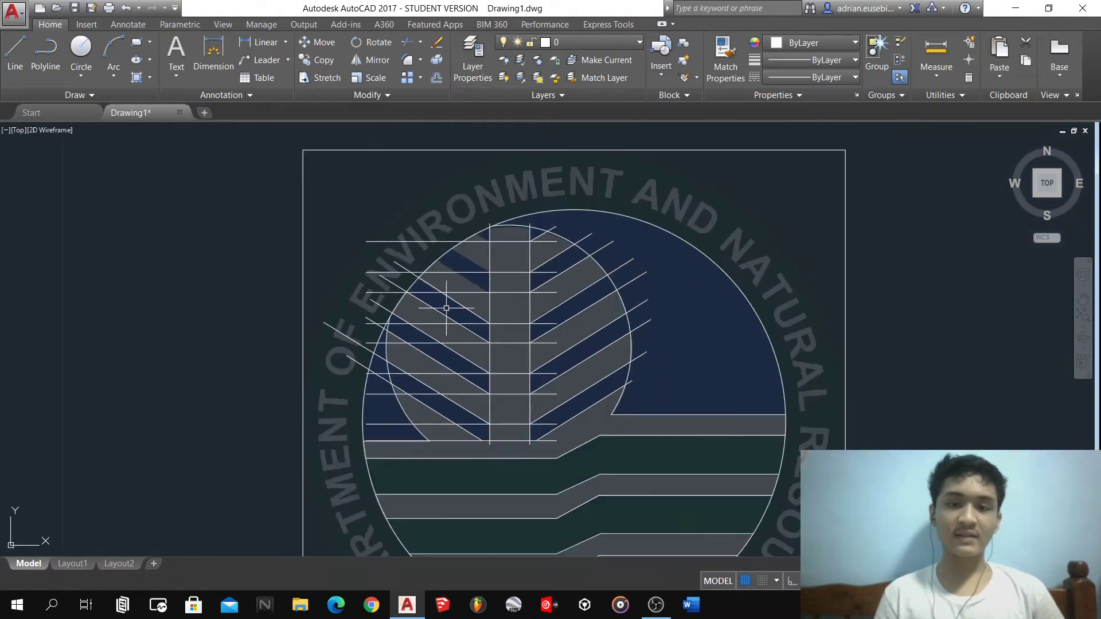
{"action": "scroll", "coordinate": [449, 261], "scroll_direction": "up", "scroll_amount": 3}
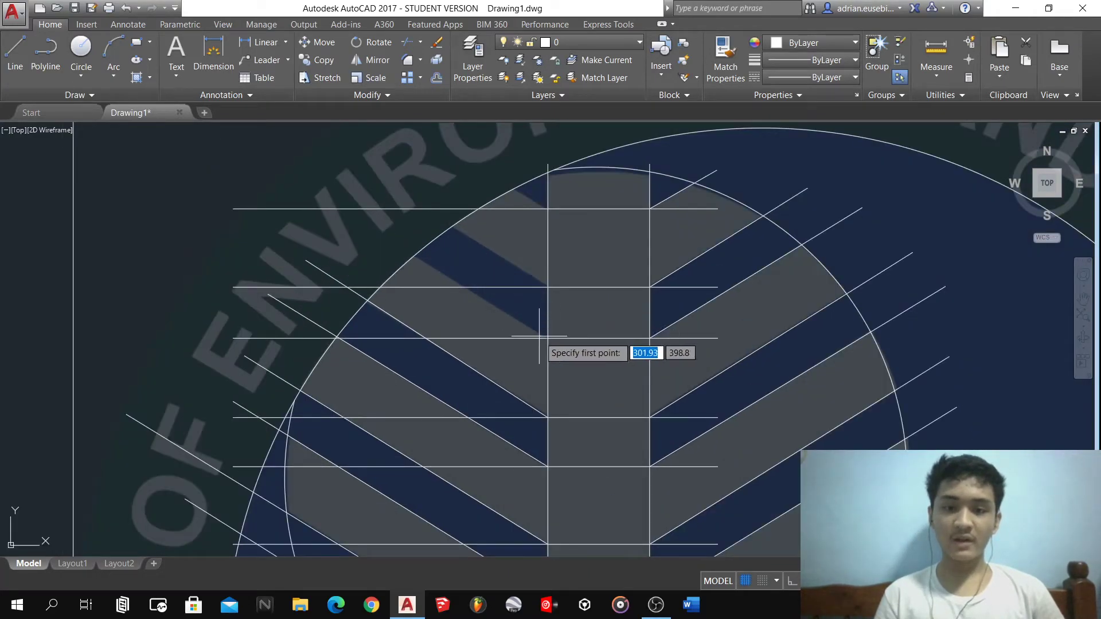
{"action": "left_click", "coordinate": [387, 237]}
{"action": "key", "text": "Escape"}
{"action": "key", "text": "space"}
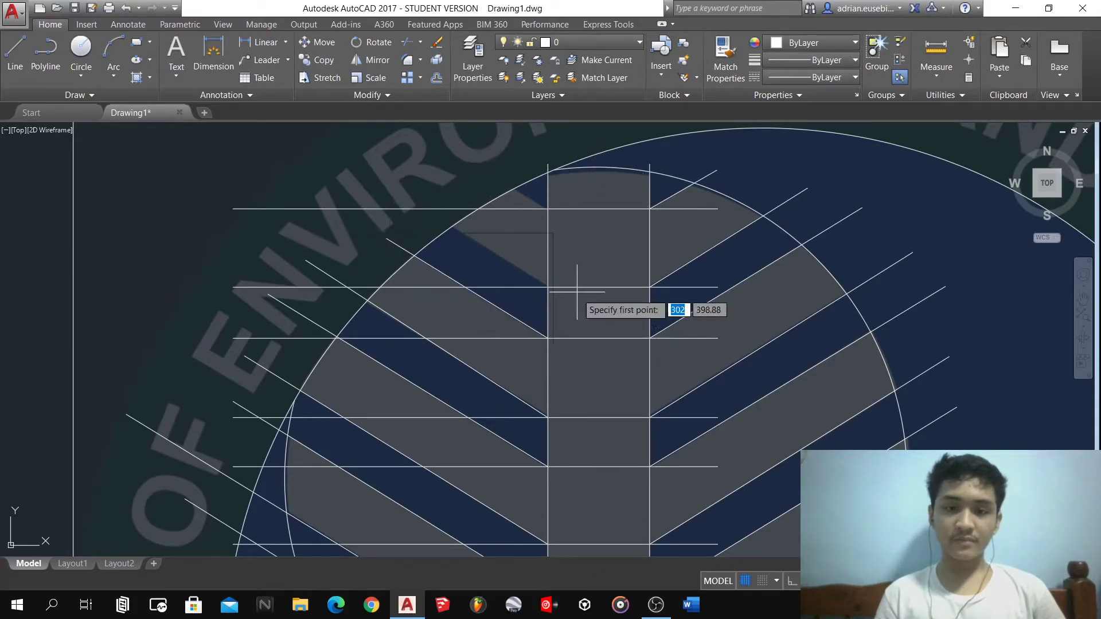
{"action": "left_click", "coordinate": [548, 287]}
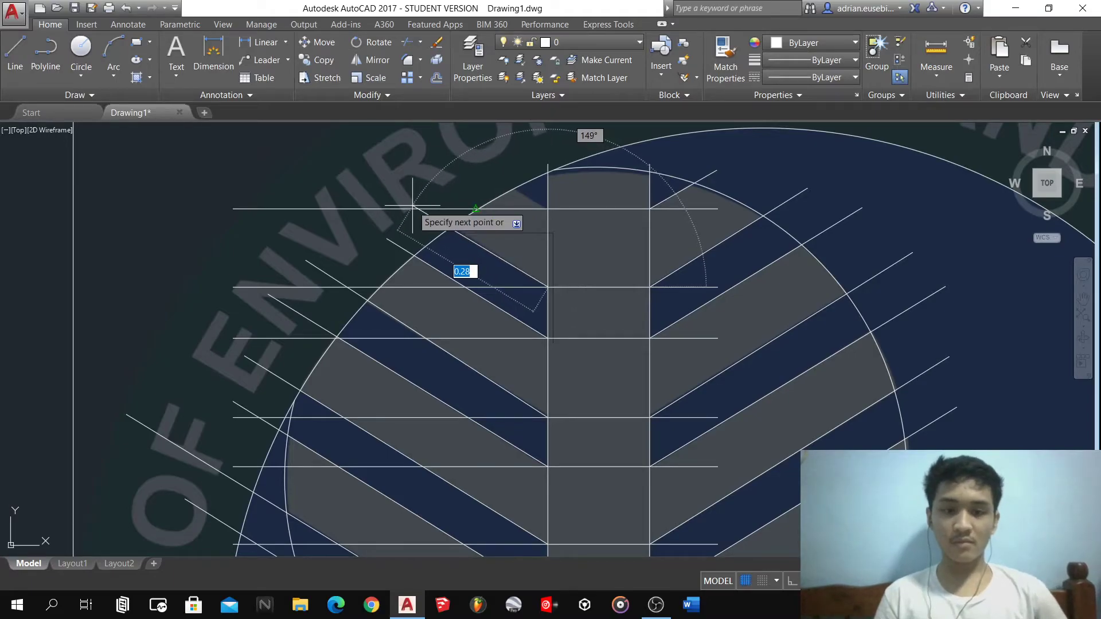
{"action": "scroll", "coordinate": [436, 224], "scroll_direction": "up", "scroll_amount": 3}
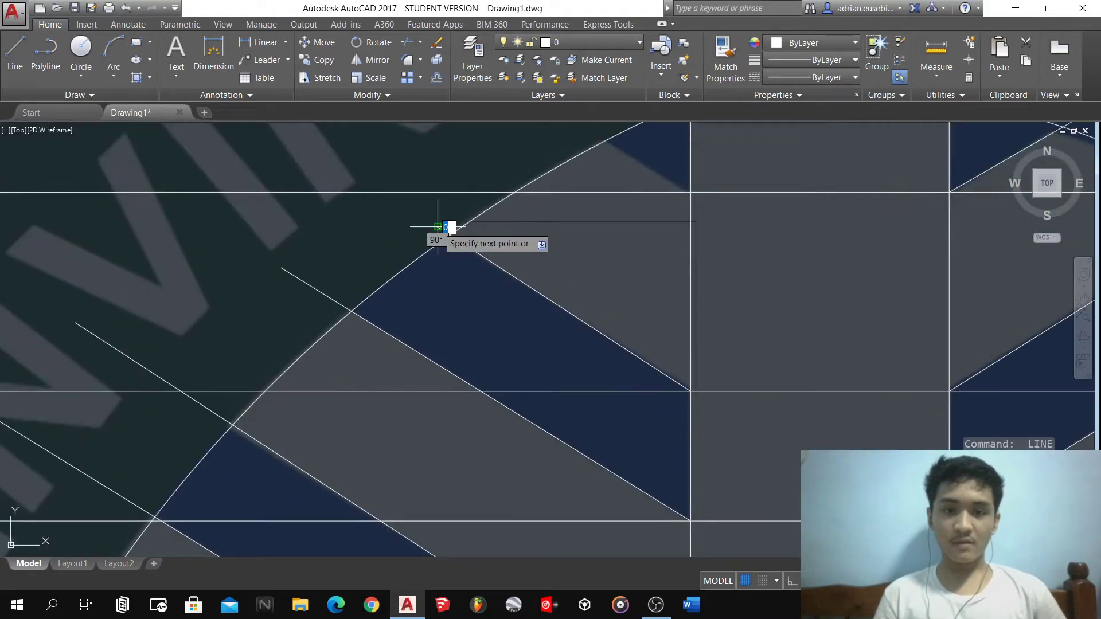
{"action": "left_click", "coordinate": [440, 225]}
{"action": "key", "text": "Escape"}
{"action": "scroll", "coordinate": [522, 229], "scroll_direction": "down", "scroll_amount": 3}
{"action": "scroll", "coordinate": [526, 238], "scroll_direction": "up", "scroll_amount": 3}
{"action": "key", "text": "space"}
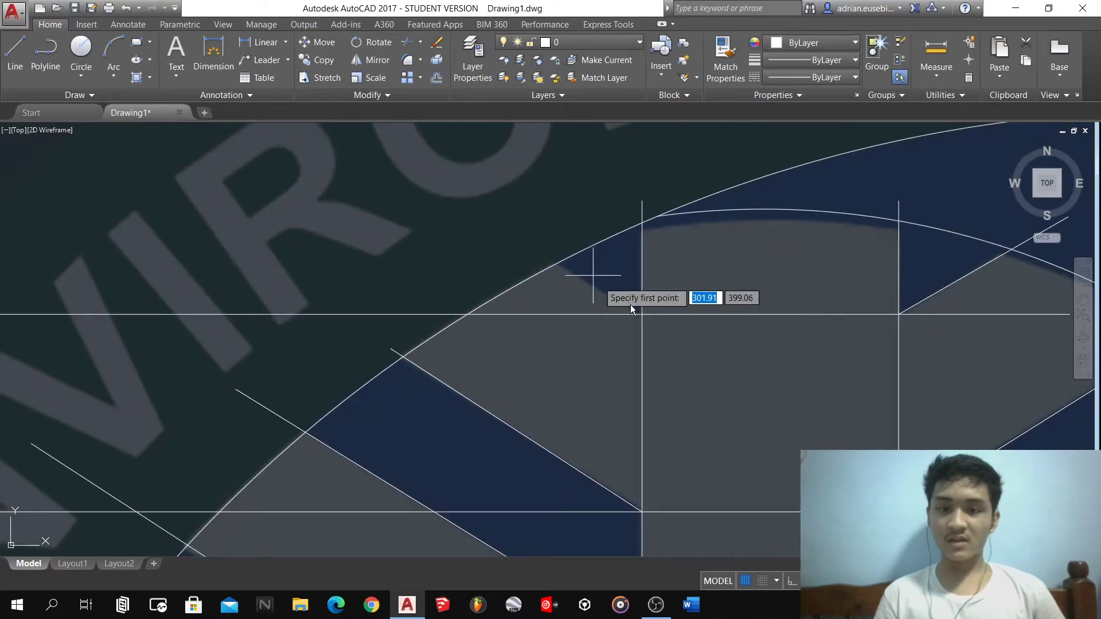
{"action": "left_click", "coordinate": [642, 314]}
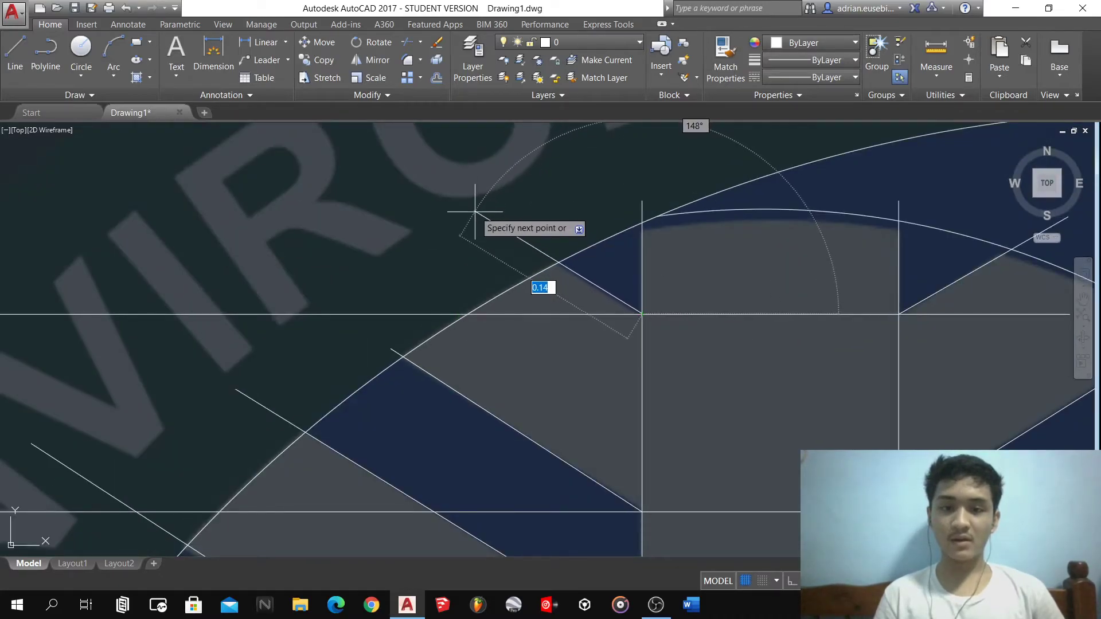
{"action": "left_click", "coordinate": [474, 214]}
{"action": "scroll", "coordinate": [521, 169], "scroll_direction": "down", "scroll_amount": 5}
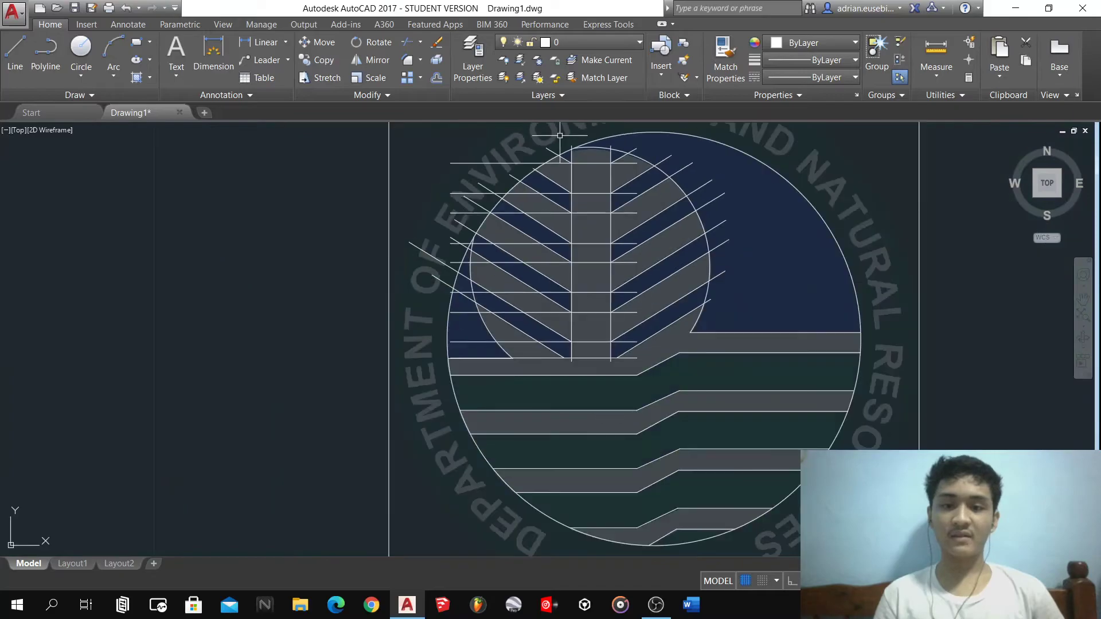
{"action": "scroll", "coordinate": [596, 265], "scroll_direction": "up", "scroll_amount": 2}
{"action": "scroll", "coordinate": [599, 415], "scroll_direction": "up", "scroll_amount": 4}
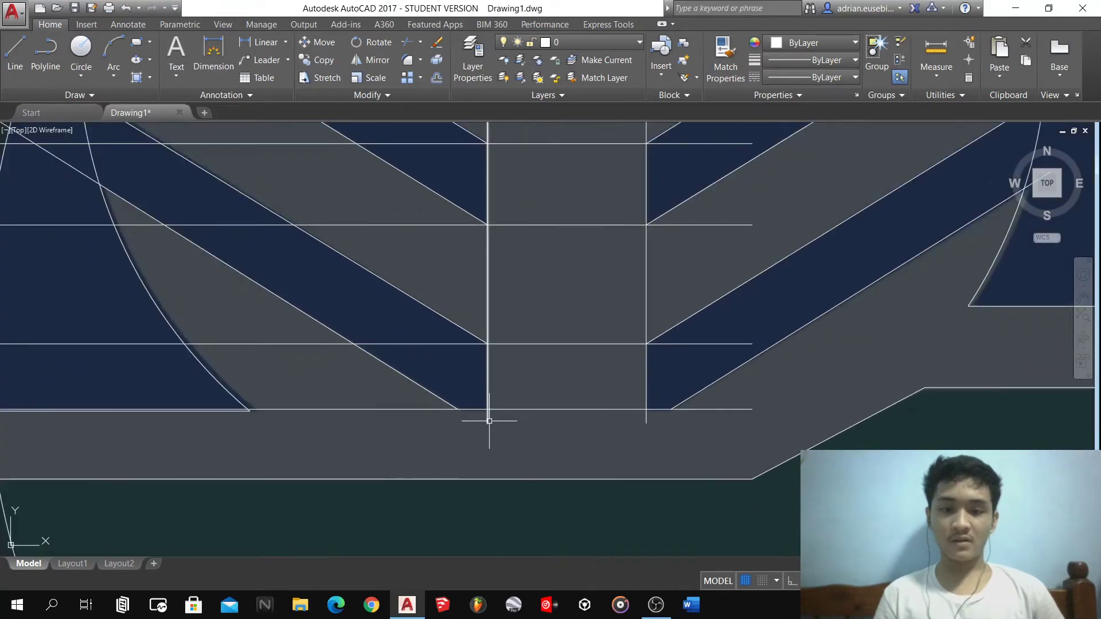
- Join the bottom trunk line's corners to the left and right leaf diagonals
{"action": "key", "text": "Return"}
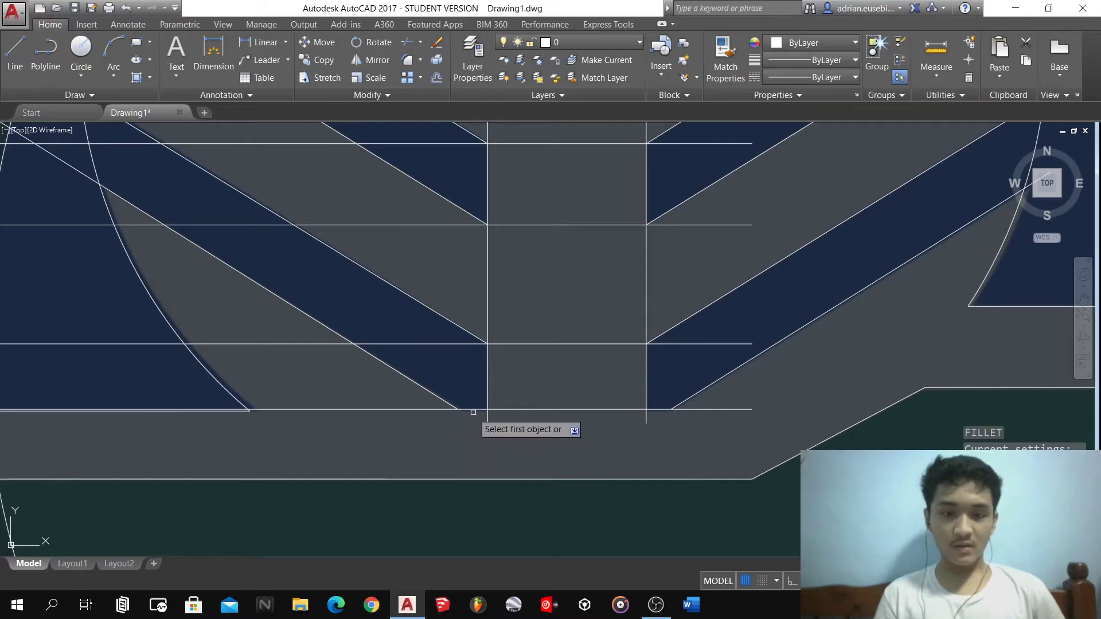
{"action": "left_click", "coordinate": [473, 411]}
{"action": "left_click", "coordinate": [439, 398]}
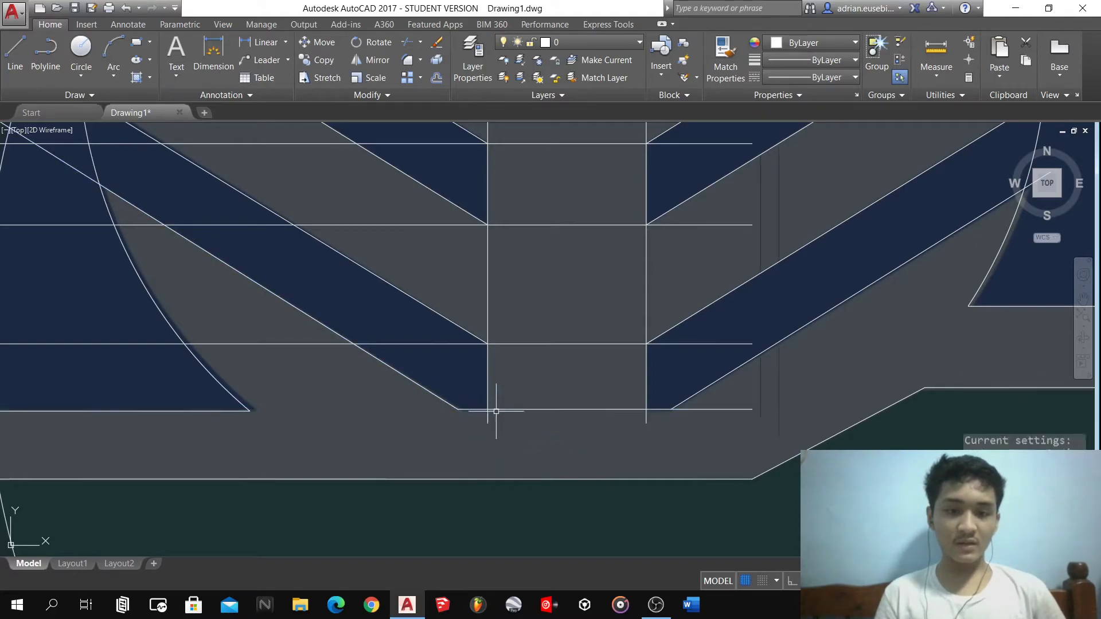
{"action": "key", "text": "Return"}
{"action": "left_click", "coordinate": [665, 410]}
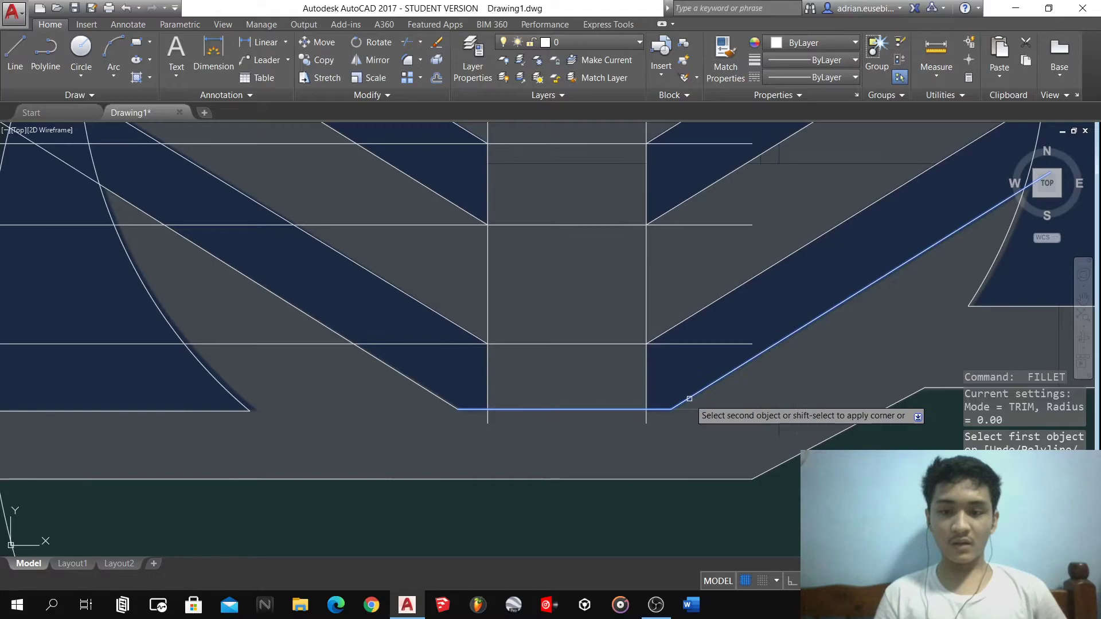
{"action": "left_click", "coordinate": [670, 402]}
{"action": "scroll", "coordinate": [652, 420], "scroll_direction": "down", "scroll_amount": 3}
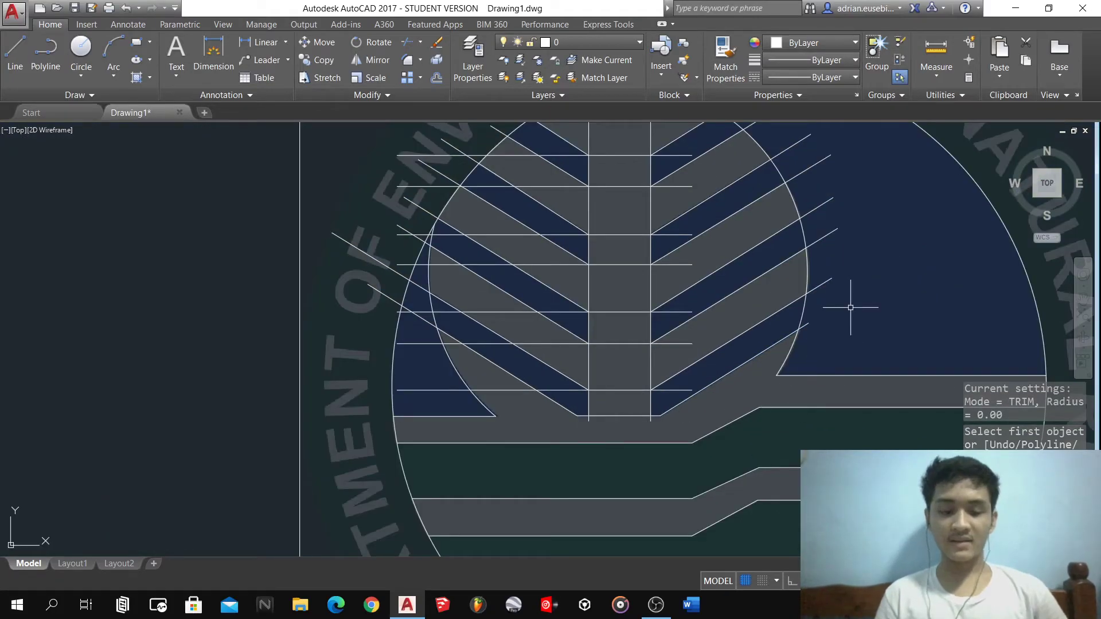
- Trim the right and upper-right diagonal ends overhanging the circle with crossing windows
{"action": "key", "text": "Return"}
{"action": "key", "text": "Return"}
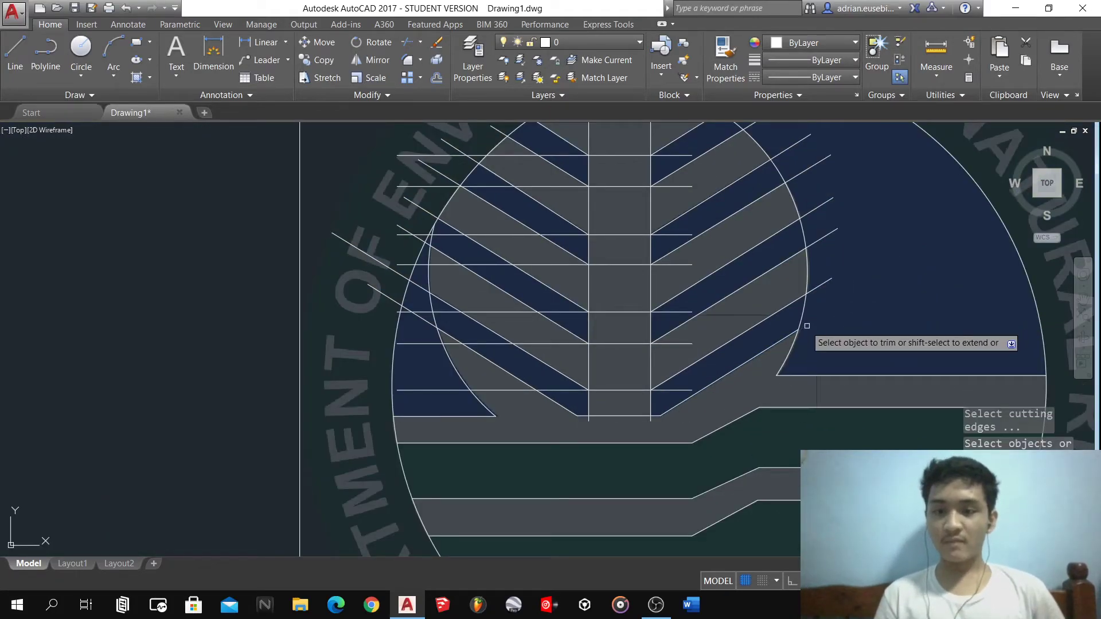
{"action": "left_click", "coordinate": [846, 293]}
{"action": "left_click", "coordinate": [831, 184]}
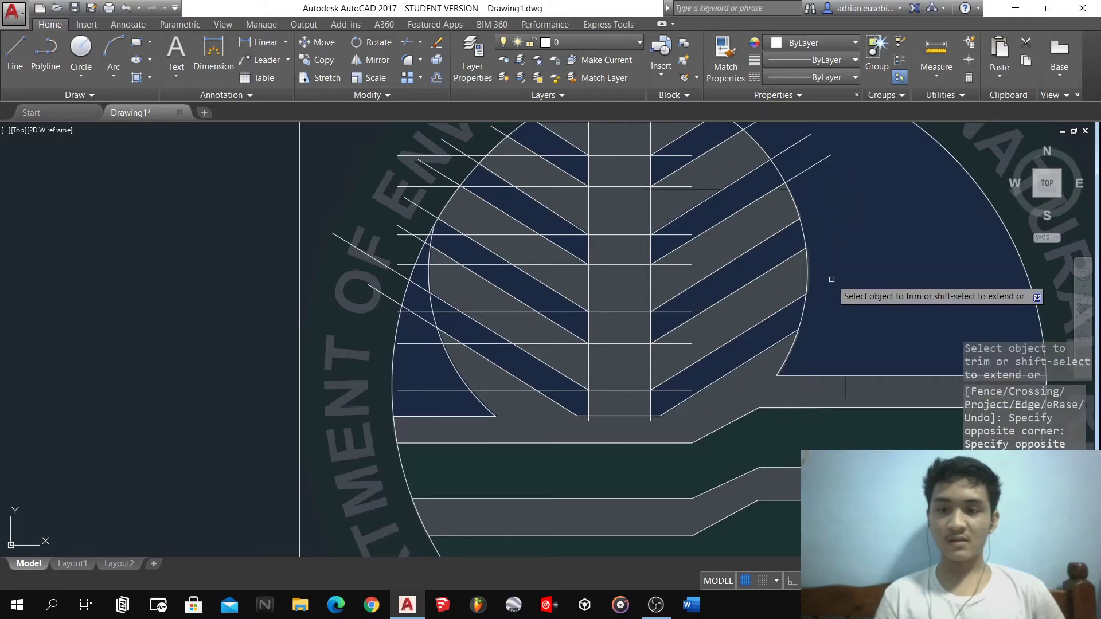
{"action": "scroll", "coordinate": [834, 243], "scroll_direction": "down", "scroll_amount": 3}
{"action": "scroll", "coordinate": [833, 243], "scroll_direction": "up", "scroll_amount": 5}
{"action": "left_click", "coordinate": [831, 238]}
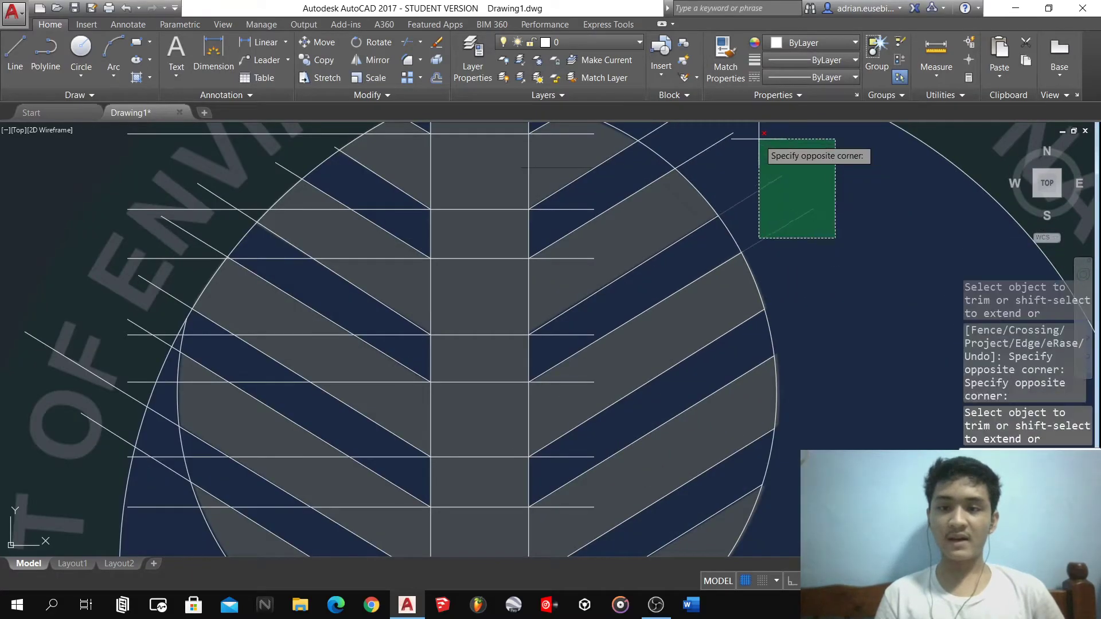
{"action": "left_click", "coordinate": [759, 147]}
{"action": "scroll", "coordinate": [780, 224], "scroll_direction": "down", "scroll_amount": 4}
{"action": "scroll", "coordinate": [781, 226], "scroll_direction": "up", "scroll_amount": 2}
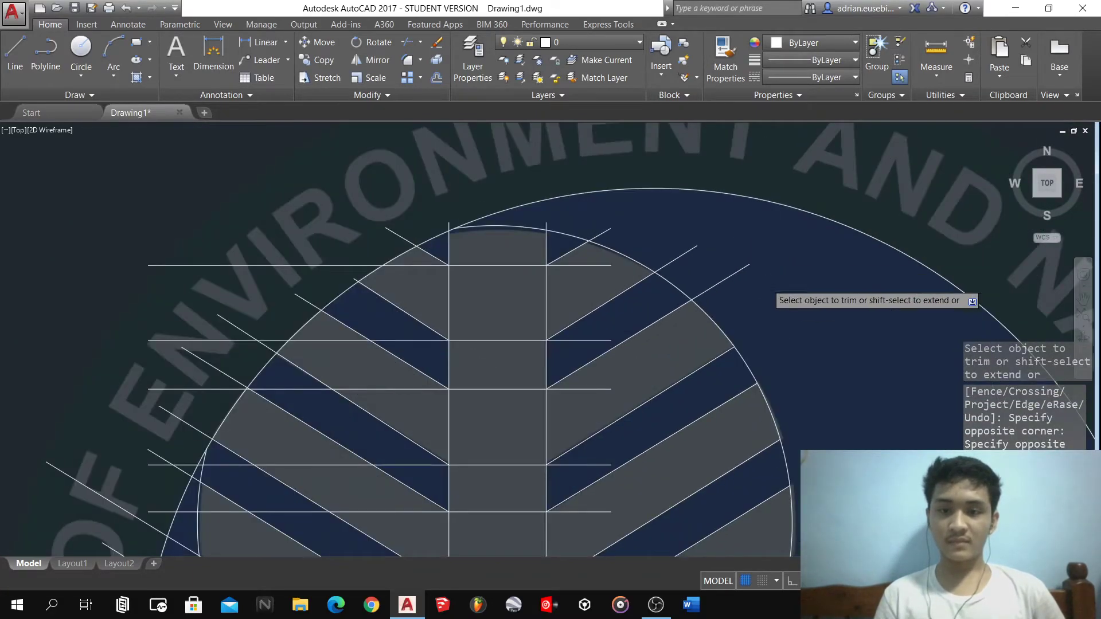
{"action": "left_click", "coordinate": [767, 283]}
{"action": "left_click", "coordinate": [711, 231]}
- Trim the overhanging line ends further left and the trunk line ends above the circle
{"action": "left_click", "coordinate": [680, 247]}
{"action": "left_click", "coordinate": [642, 204]}
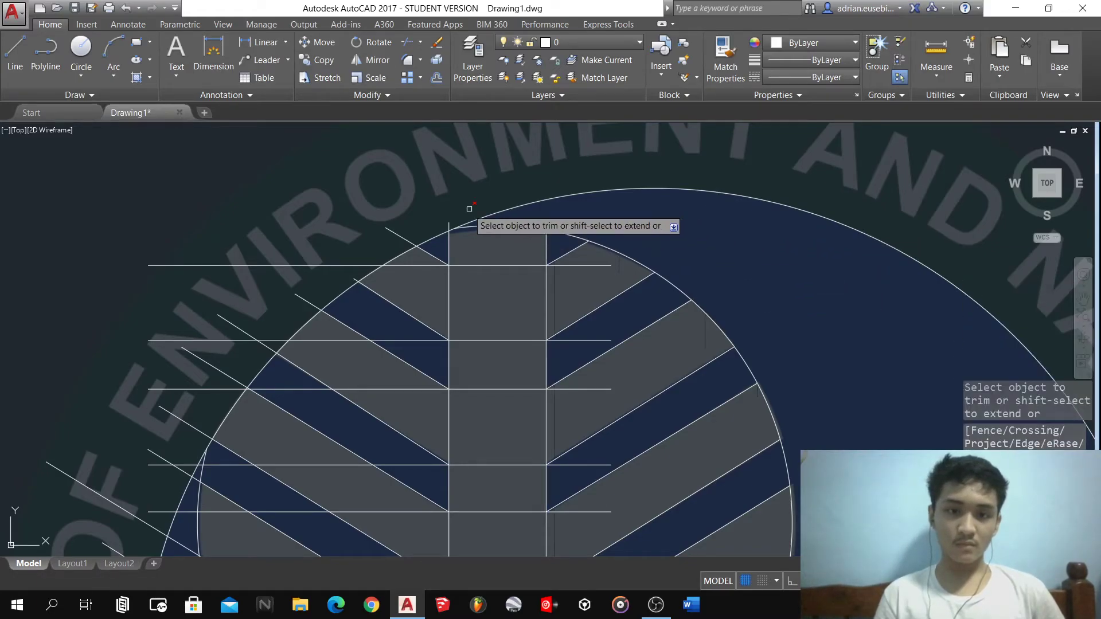
{"action": "left_click", "coordinate": [450, 218]}
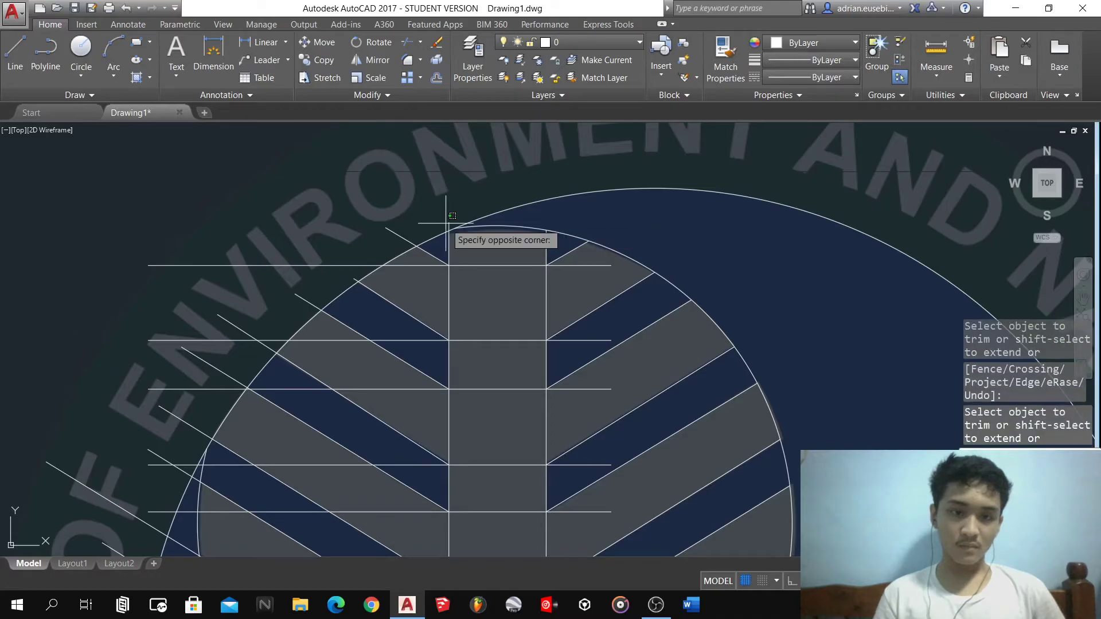
{"action": "scroll", "coordinate": [446, 223], "scroll_direction": "up", "scroll_amount": 4}
{"action": "left_click", "coordinate": [449, 229]}
{"action": "left_click", "coordinate": [386, 246]}
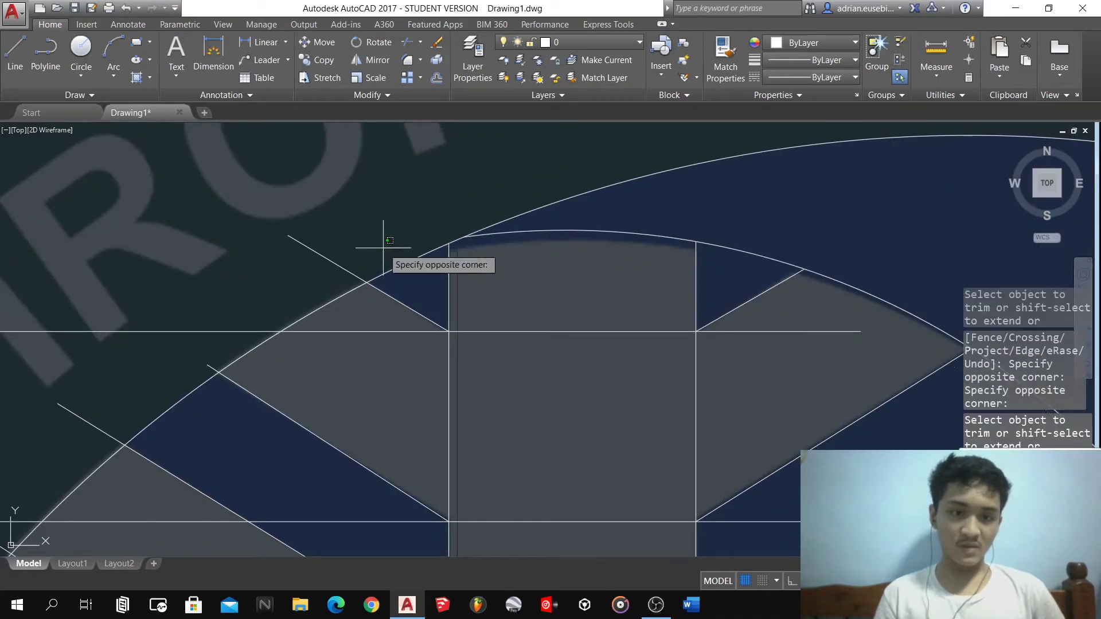
{"action": "left_click", "coordinate": [278, 262]}
{"action": "scroll", "coordinate": [315, 256], "scroll_direction": "down", "scroll_amount": 5}
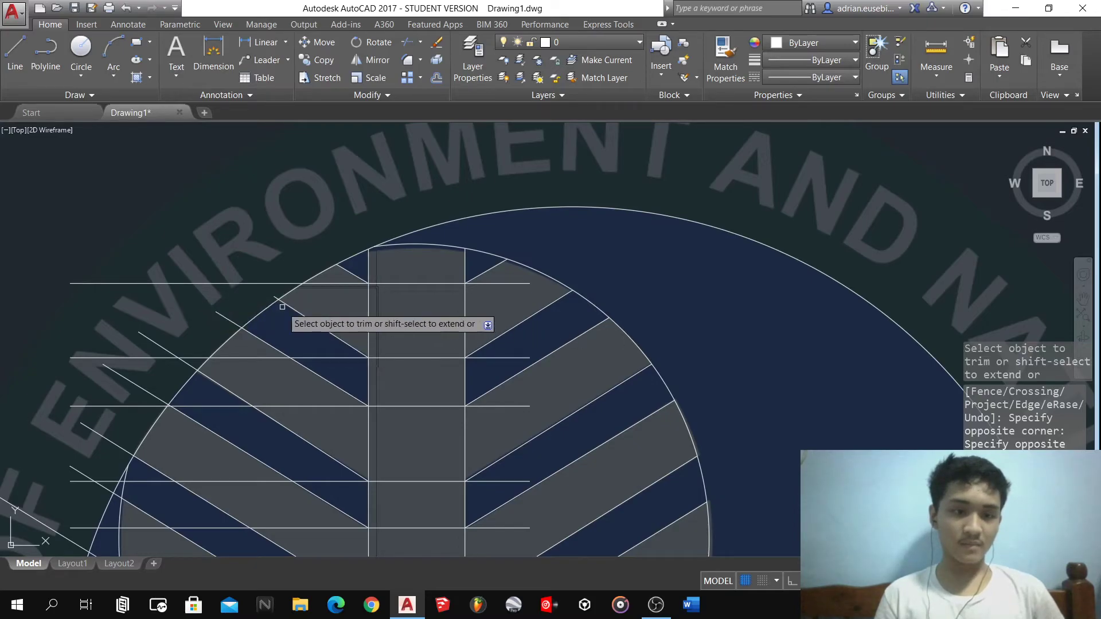
{"action": "scroll", "coordinate": [283, 307], "scroll_direction": "up", "scroll_amount": 3}
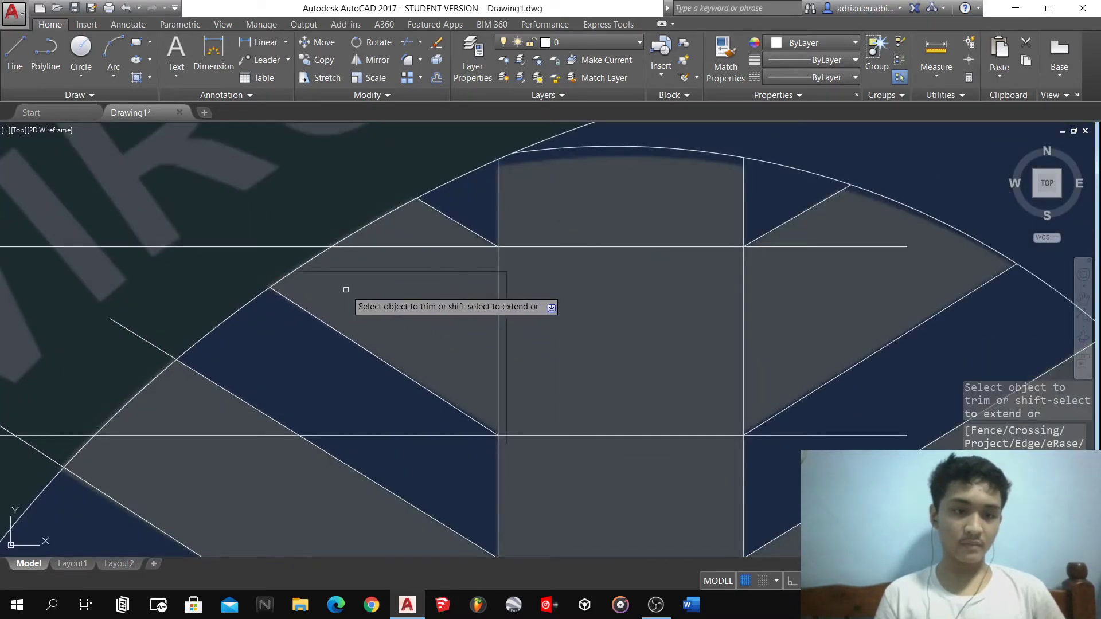
{"action": "scroll", "coordinate": [346, 290], "scroll_direction": "down", "scroll_amount": 4}
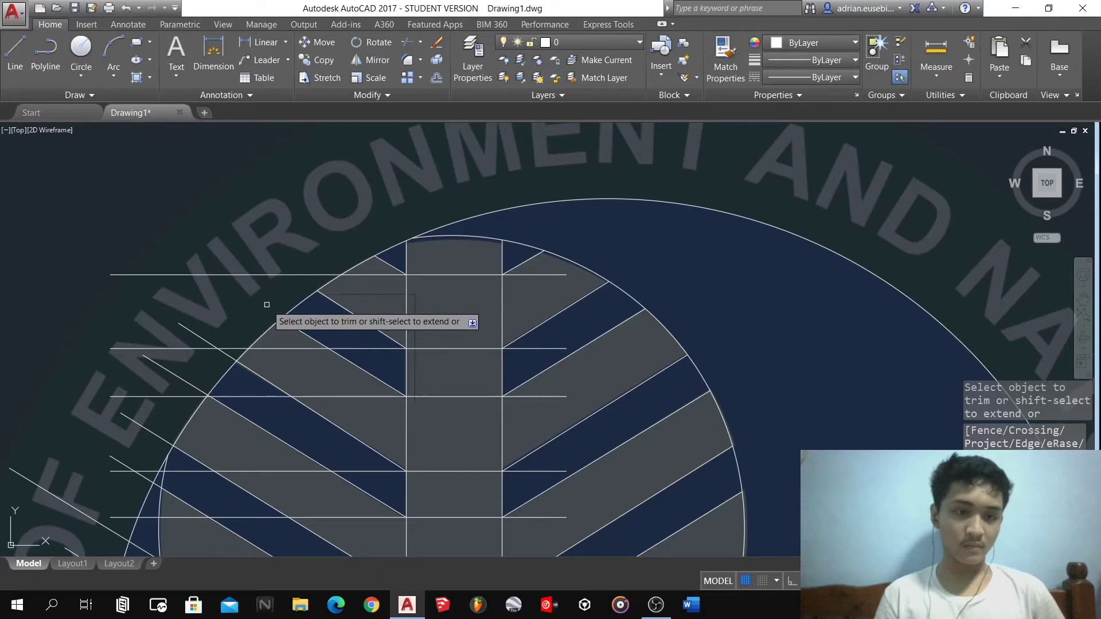
- Trim the stray line ends near the upper-left leaf bands
{"action": "left_click", "coordinate": [239, 320]}
{"action": "left_click", "coordinate": [206, 338]}
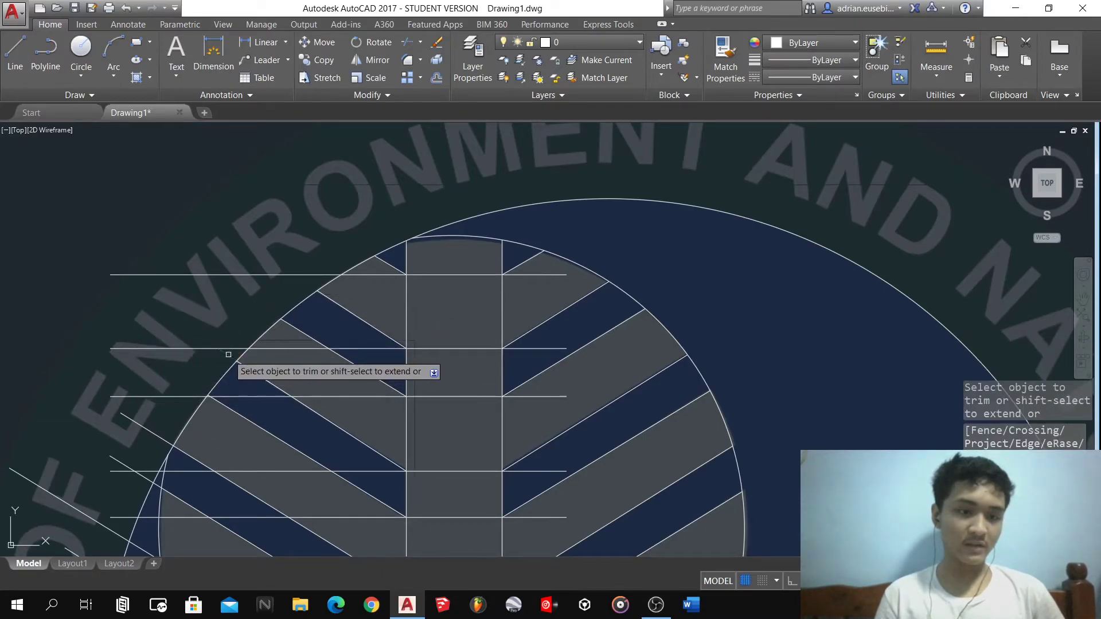
{"action": "scroll", "coordinate": [263, 378], "scroll_direction": "down", "scroll_amount": 5}
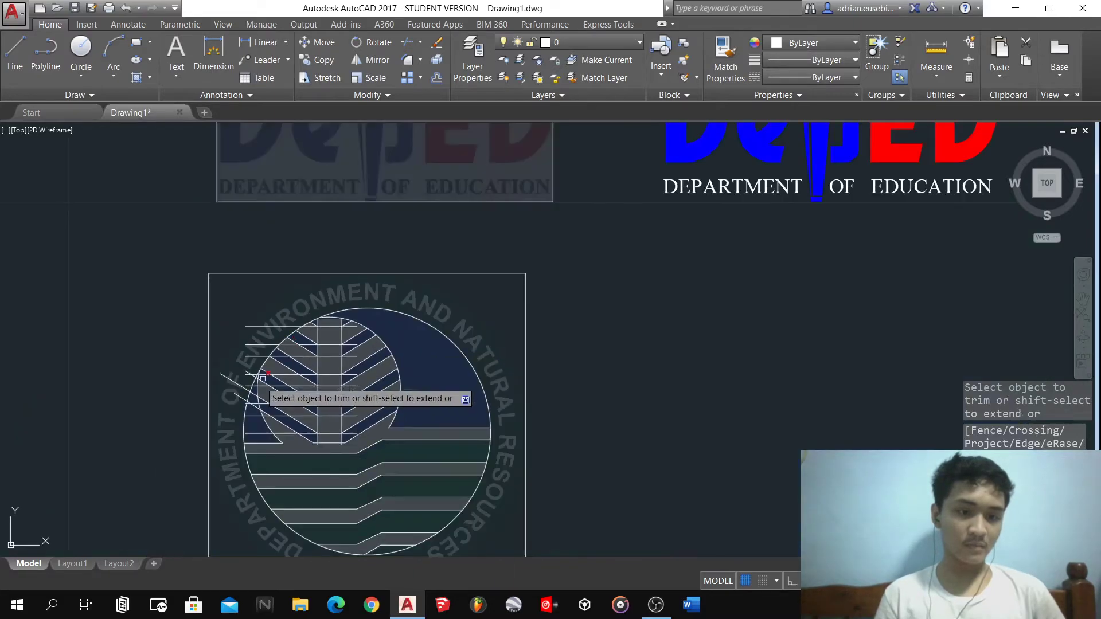
{"action": "scroll", "coordinate": [262, 378], "scroll_direction": "up", "scroll_amount": 6}
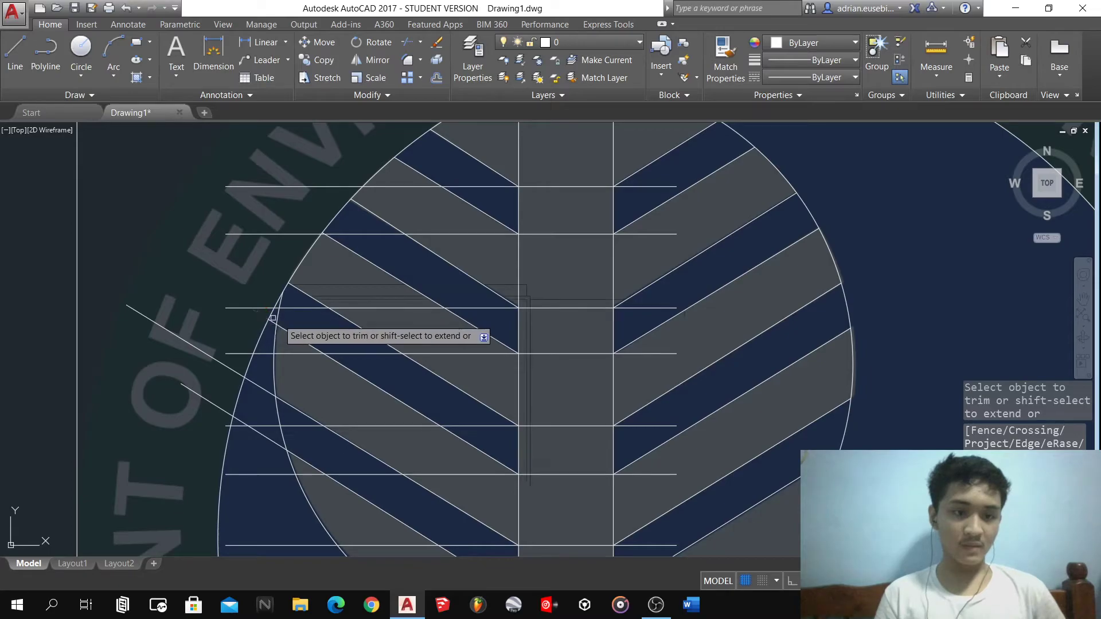
{"action": "scroll", "coordinate": [280, 319], "scroll_direction": "up", "scroll_amount": 4}
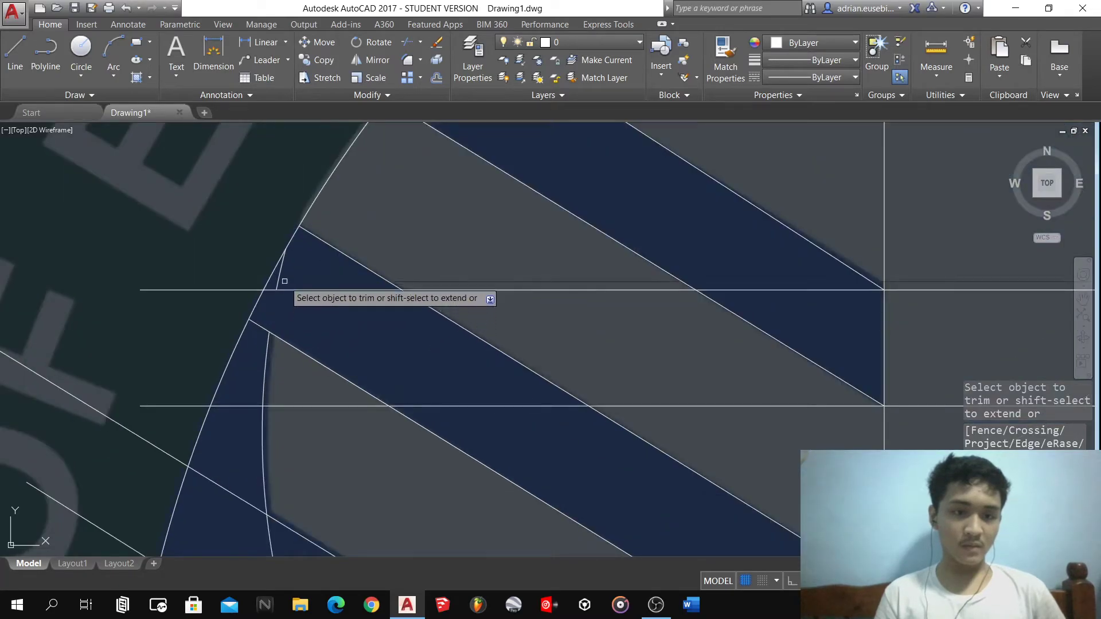
{"action": "scroll", "coordinate": [287, 280], "scroll_direction": "down", "scroll_amount": 5}
{"action": "scroll", "coordinate": [270, 304], "scroll_direction": "up", "scroll_amount": 5}
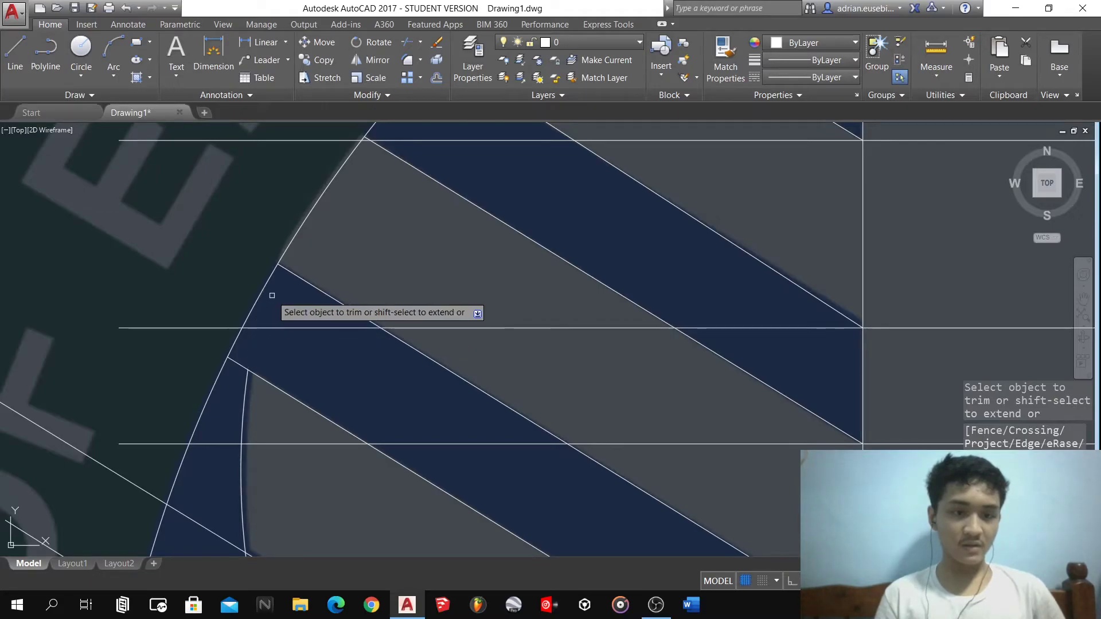
{"action": "scroll", "coordinate": [270, 301], "scroll_direction": "down", "scroll_amount": 4}
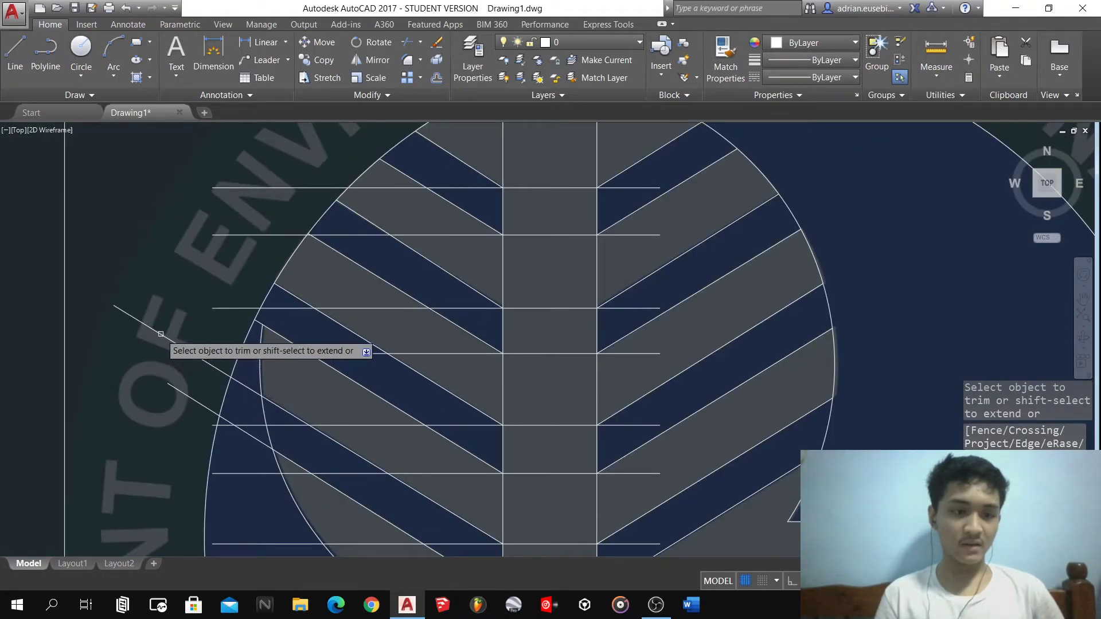
- Cut the left diagonals between circle and inner arc, plus the leftover segment below the bands
{"action": "left_click", "coordinate": [187, 394]}
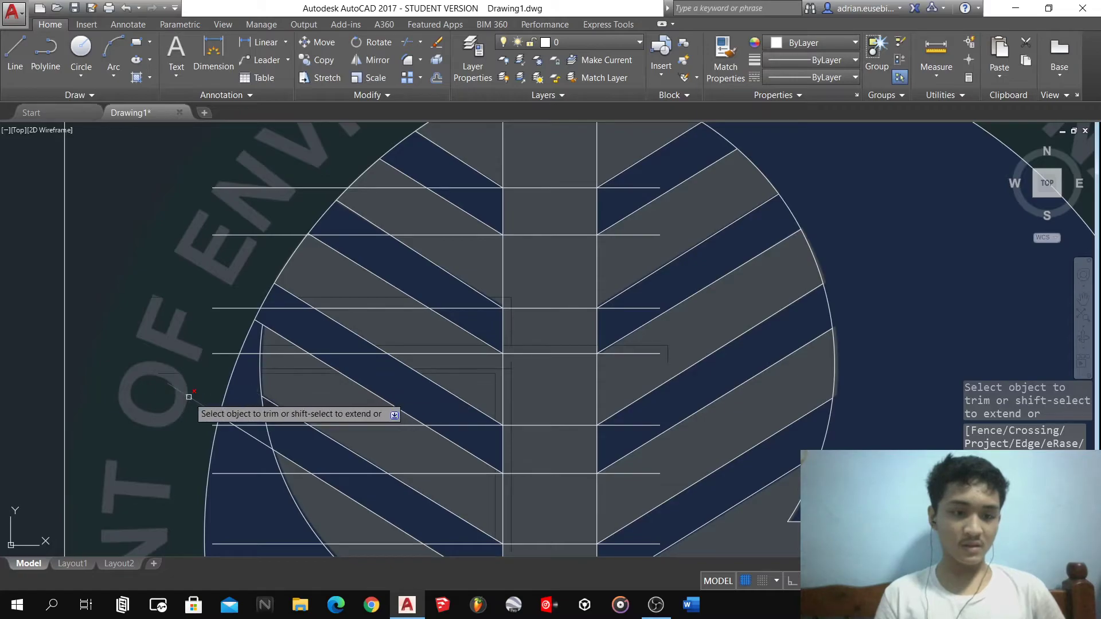
{"action": "left_click", "coordinate": [230, 419]}
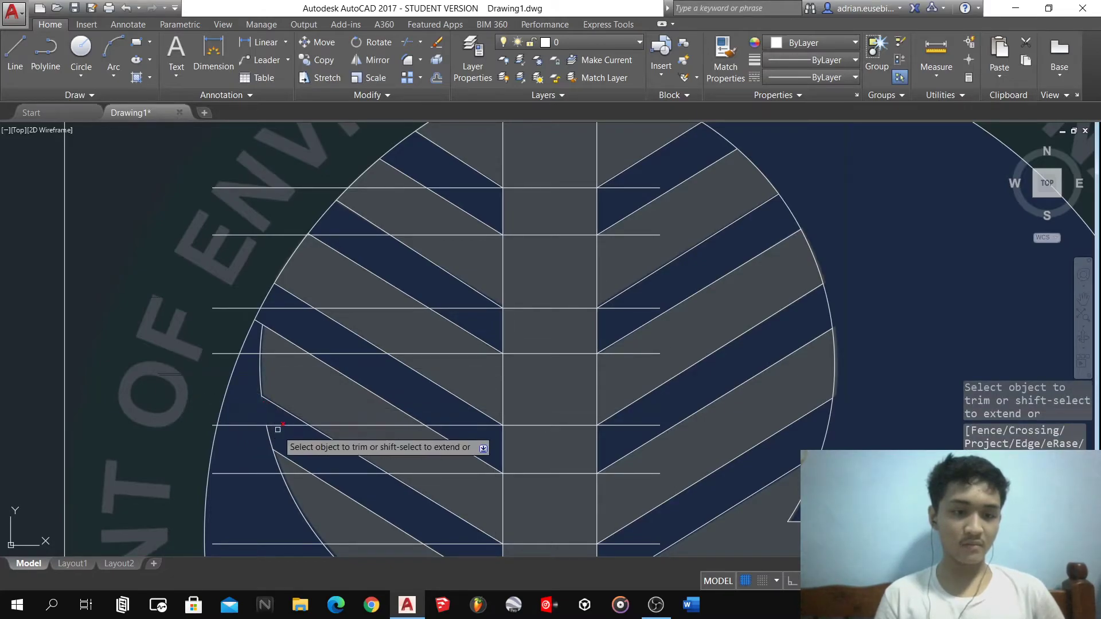
{"action": "left_click", "coordinate": [272, 431]}
{"action": "left_click", "coordinate": [253, 379]}
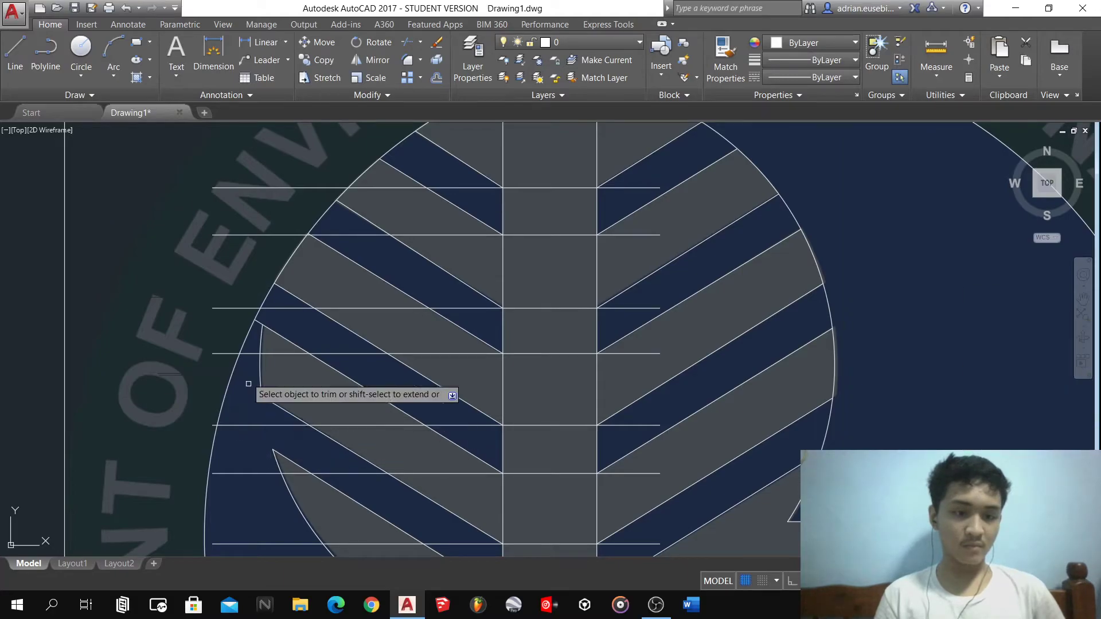
{"action": "scroll", "coordinate": [238, 359], "scroll_direction": "down", "scroll_amount": 5}
{"action": "scroll", "coordinate": [278, 396], "scroll_direction": "up", "scroll_amount": 5}
{"action": "scroll", "coordinate": [278, 395], "scroll_direction": "up", "scroll_amount": 2}
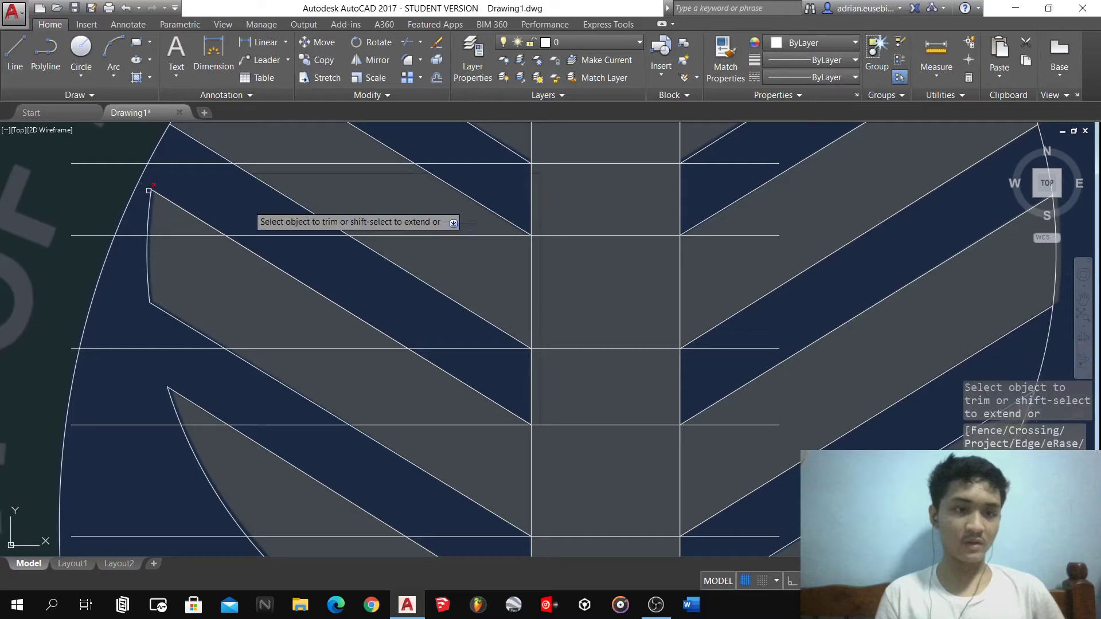
{"action": "scroll", "coordinate": [249, 209], "scroll_direction": "down", "scroll_amount": 2}
{"action": "left_click", "coordinate": [395, 445]}
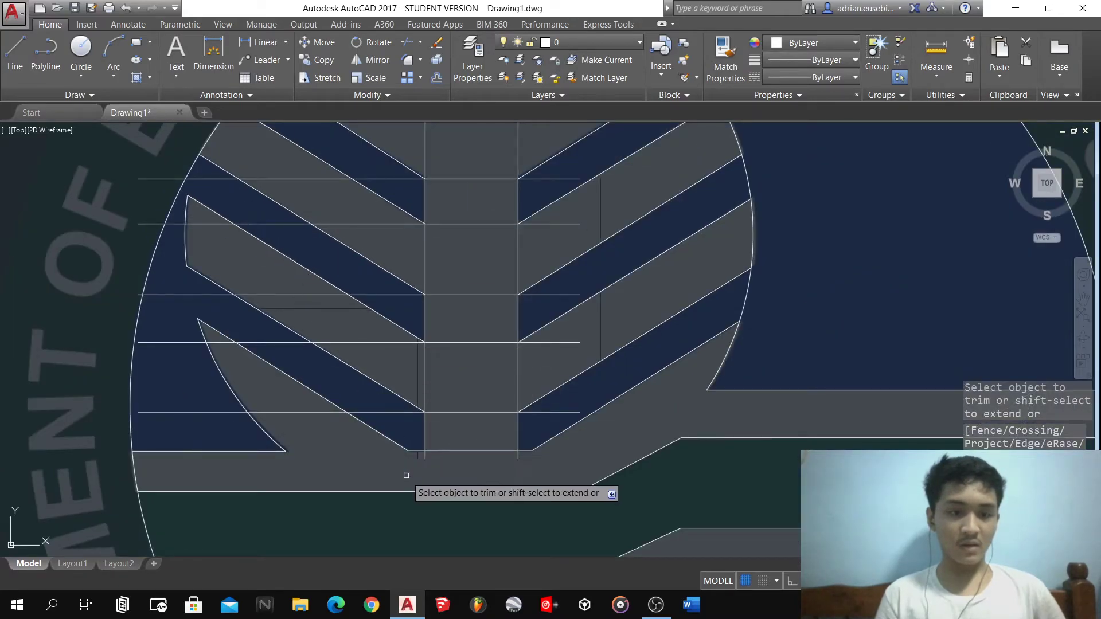
{"action": "key", "text": "Return"}
{"action": "scroll", "coordinate": [406, 477], "scroll_direction": "down", "scroll_amount": 2}
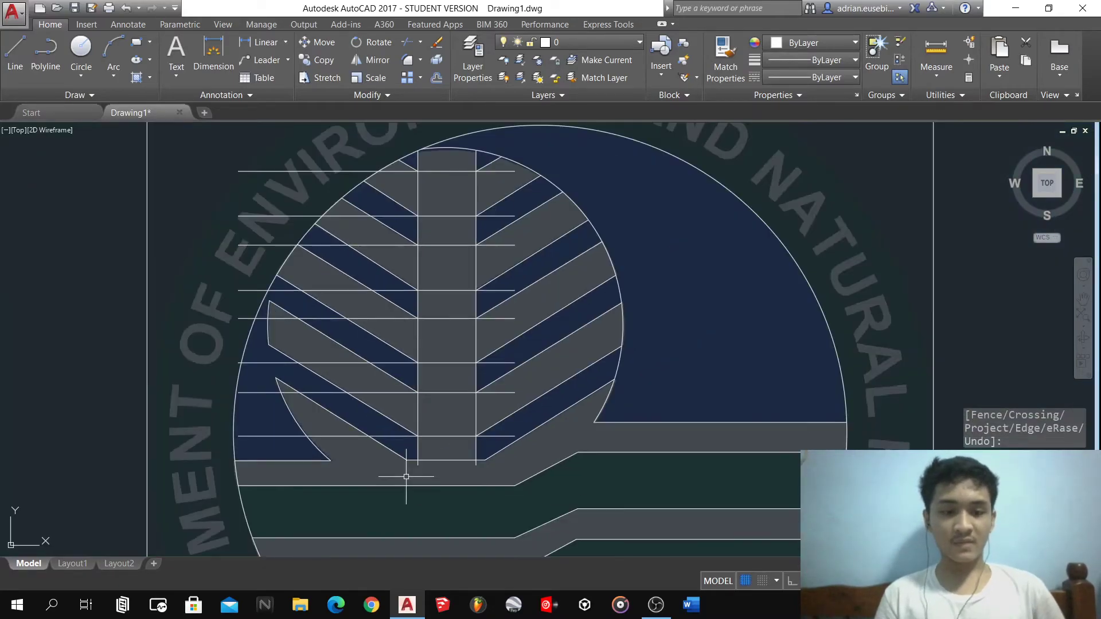
- Delete the eight horizontal guide lines crossing the leaf
{"action": "left_click", "coordinate": [457, 553]}
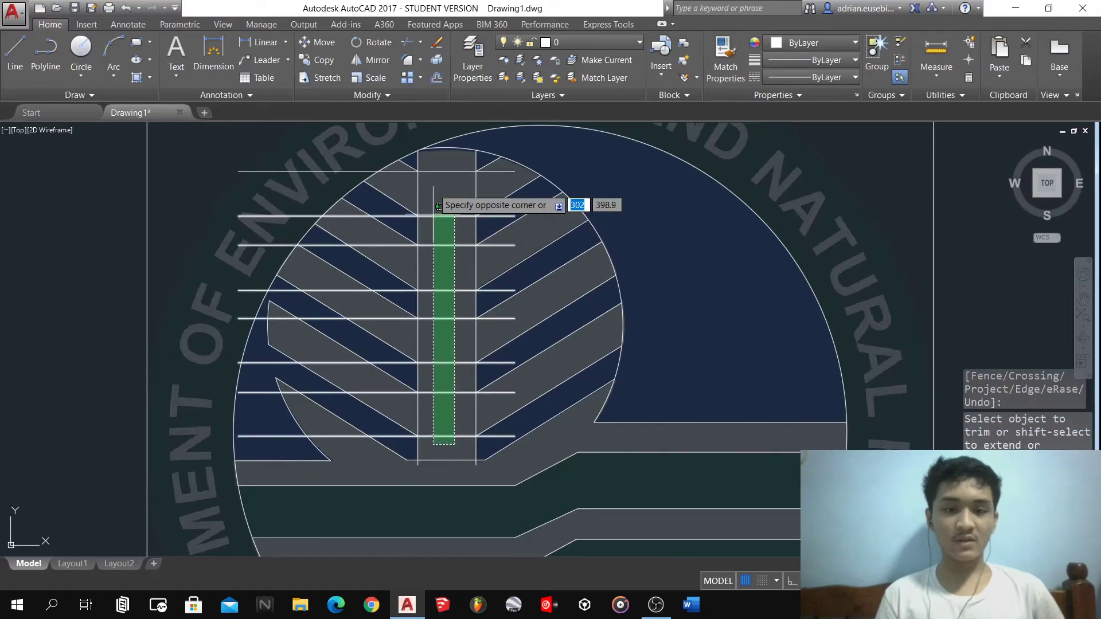
{"action": "left_click", "coordinate": [437, 159]}
{"action": "key", "text": "Delete"}
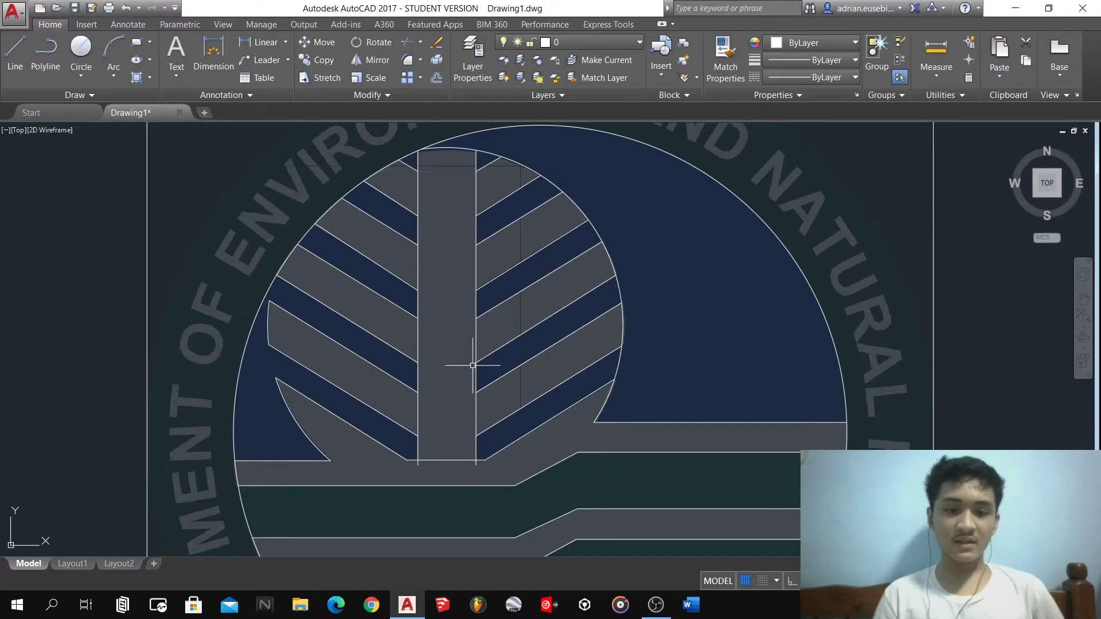
{"action": "scroll", "coordinate": [458, 463], "scroll_direction": "up", "scroll_amount": 4}
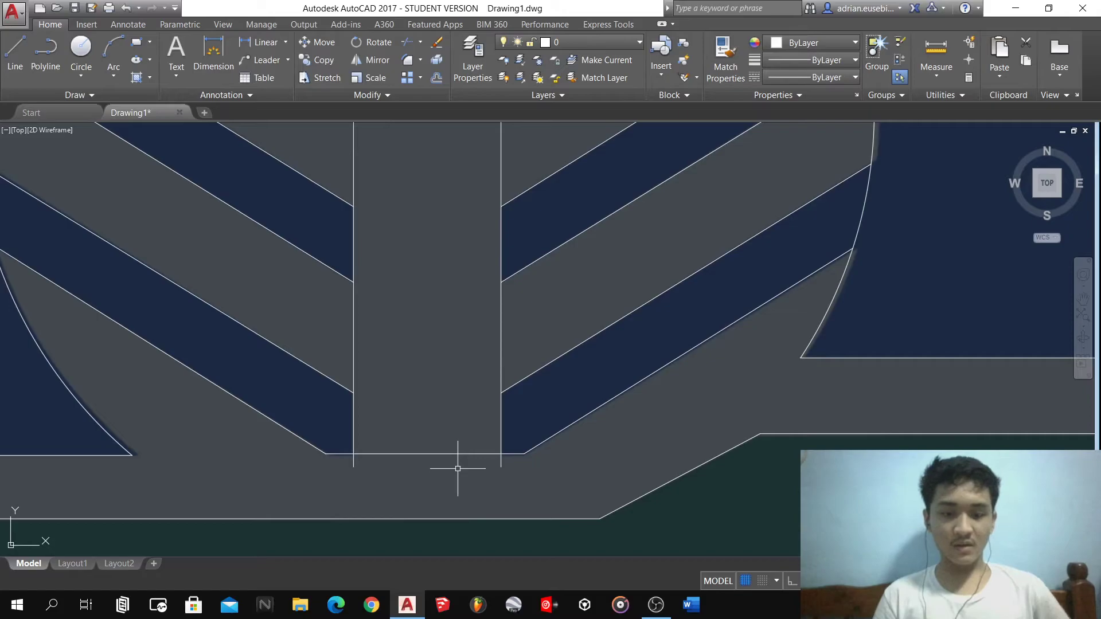
- Trim the leftover line ends at the trunk base and the trunk's inner vertical line
{"action": "key", "text": "Return"}
{"action": "key", "text": "Return"}
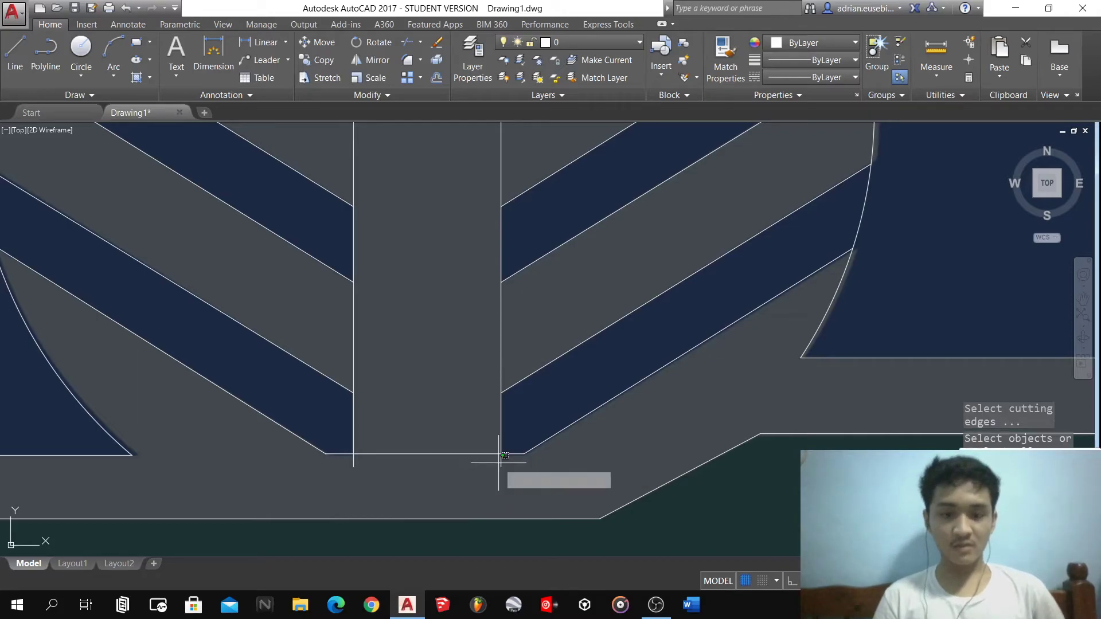
{"action": "left_click", "coordinate": [507, 463]}
{"action": "left_click", "coordinate": [381, 467]}
{"action": "left_click", "coordinate": [352, 465]}
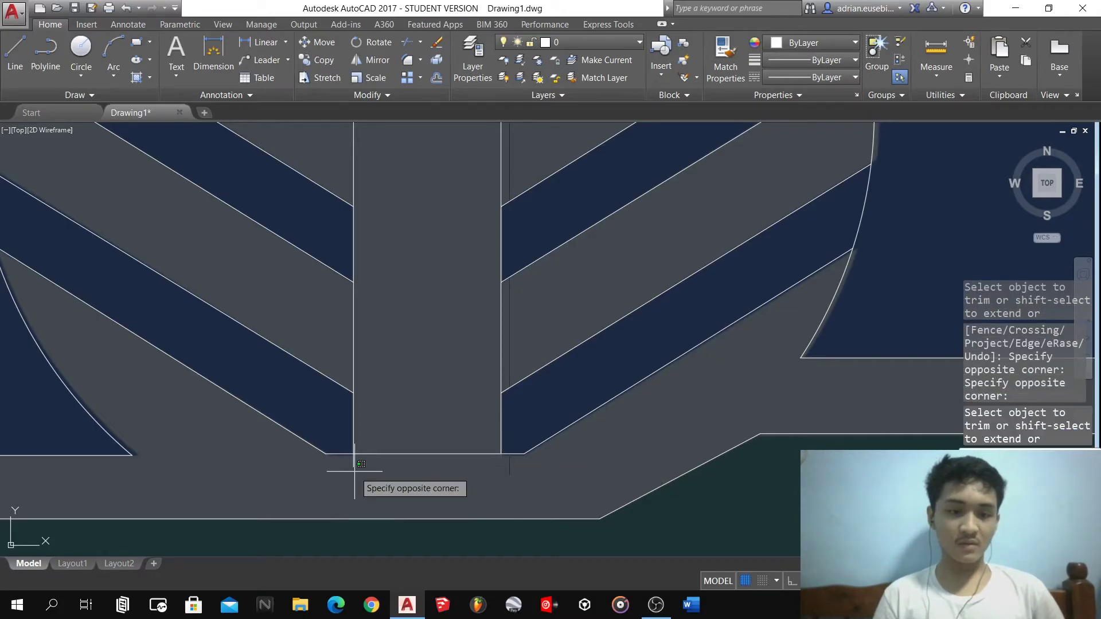
{"action": "left_click", "coordinate": [390, 463]}
{"action": "left_click", "coordinate": [398, 398]}
{"action": "left_click", "coordinate": [419, 431]}
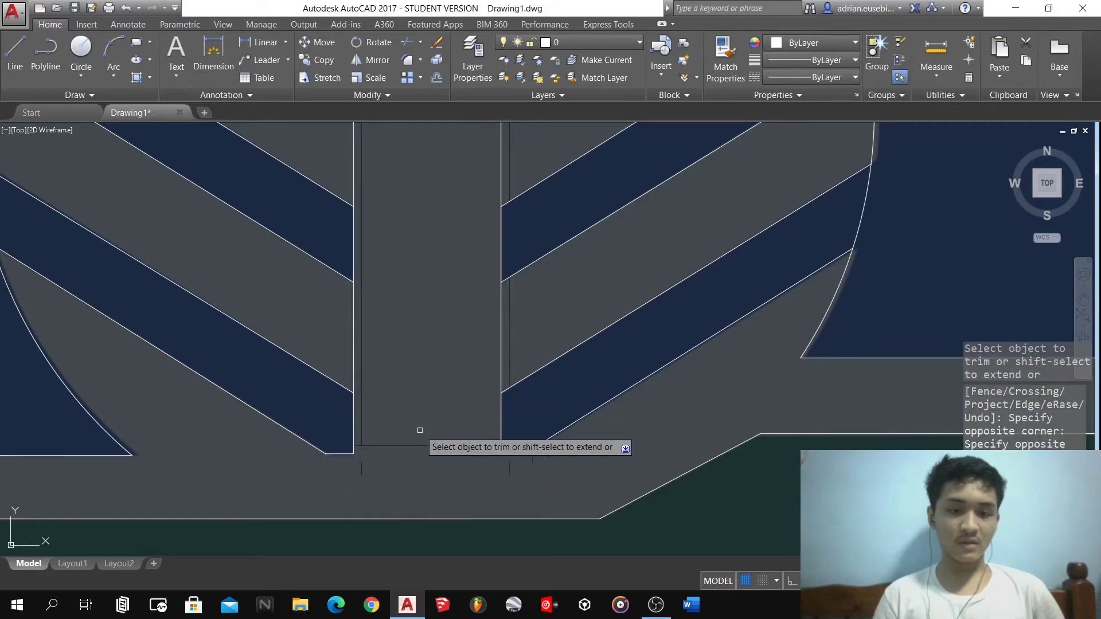
{"action": "scroll", "coordinate": [444, 402], "scroll_direction": "down", "scroll_amount": 4}
{"action": "left_click", "coordinate": [457, 397]}
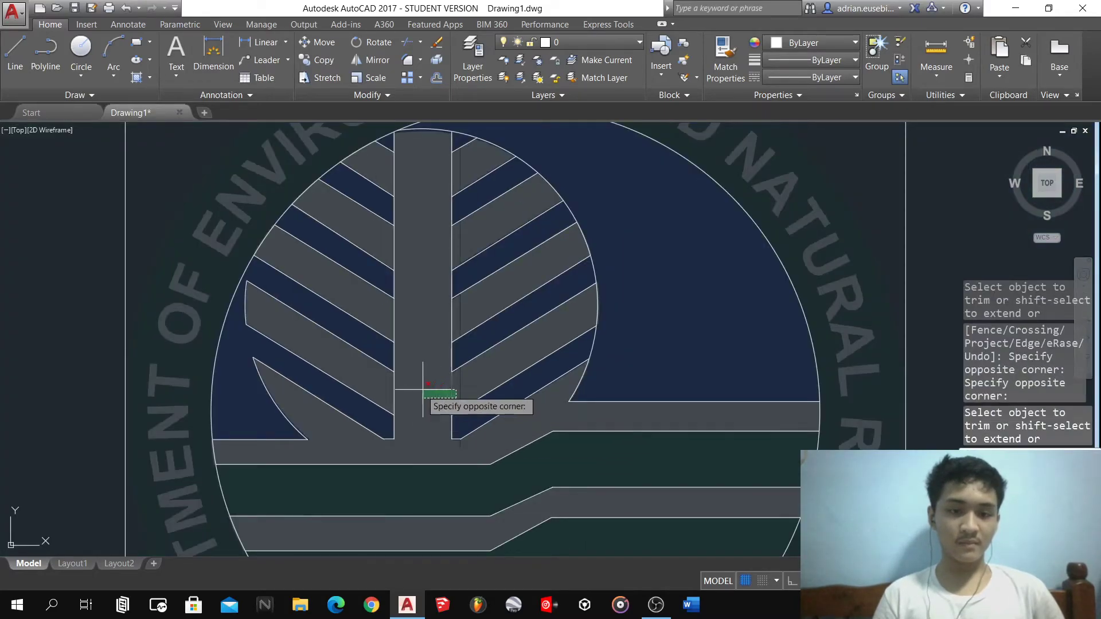
{"action": "left_click", "coordinate": [388, 390]}
{"action": "left_click", "coordinate": [458, 329]}
{"action": "left_click", "coordinate": [390, 314]}
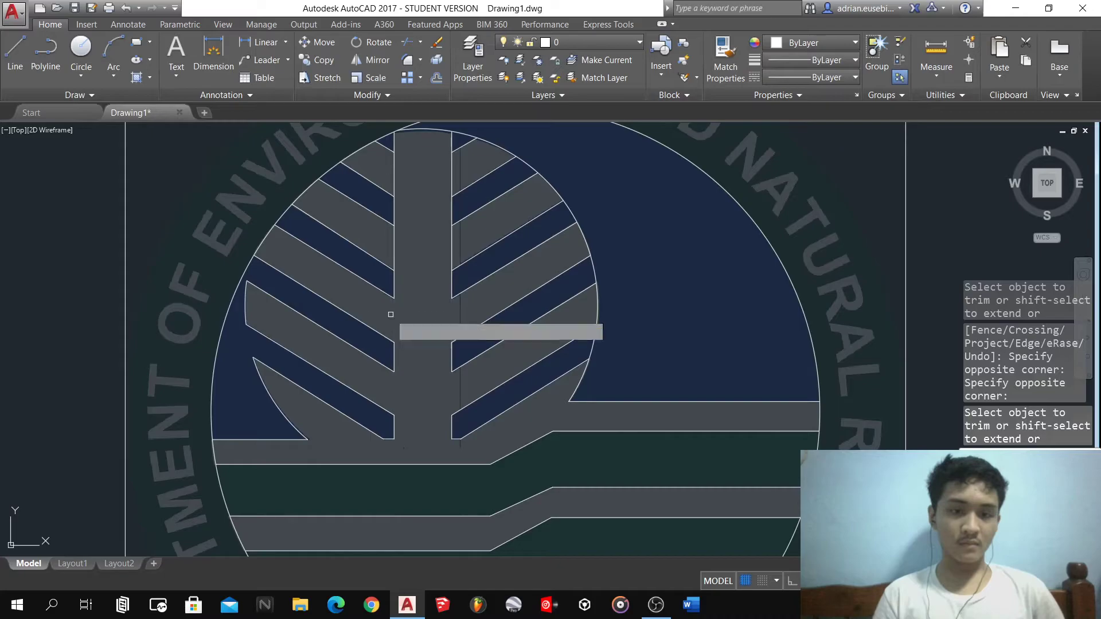
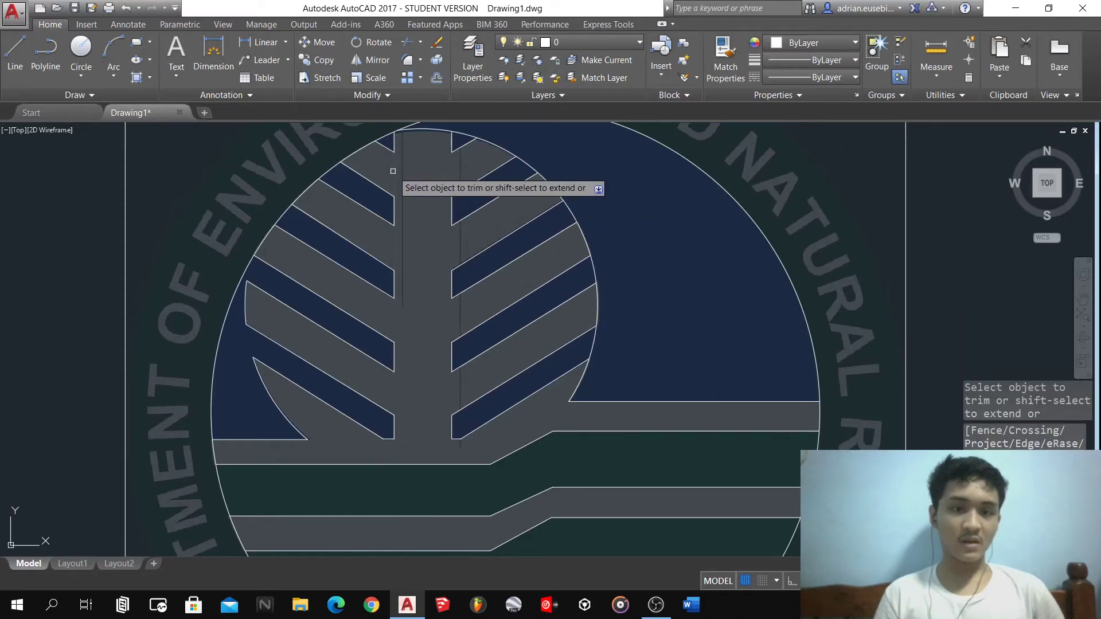
- Window-select every object of the DENR seal
{"action": "scroll", "coordinate": [393, 171], "scroll_direction": "down", "scroll_amount": 4}
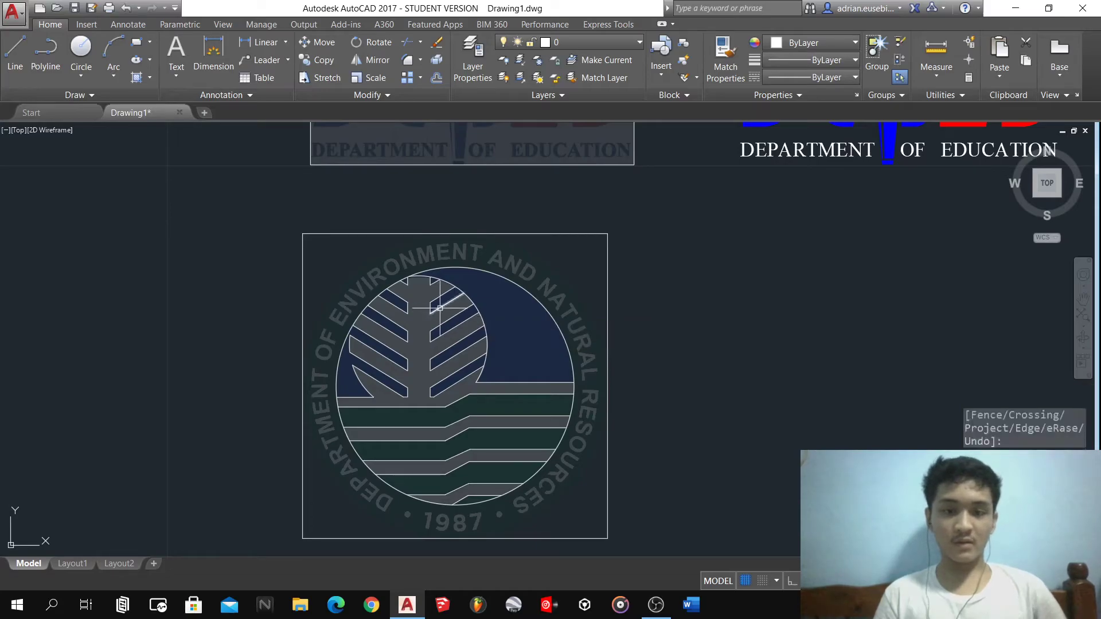
{"action": "scroll", "coordinate": [439, 308], "scroll_direction": "down", "scroll_amount": 4}
{"action": "scroll", "coordinate": [440, 308], "scroll_direction": "up", "scroll_amount": 2}
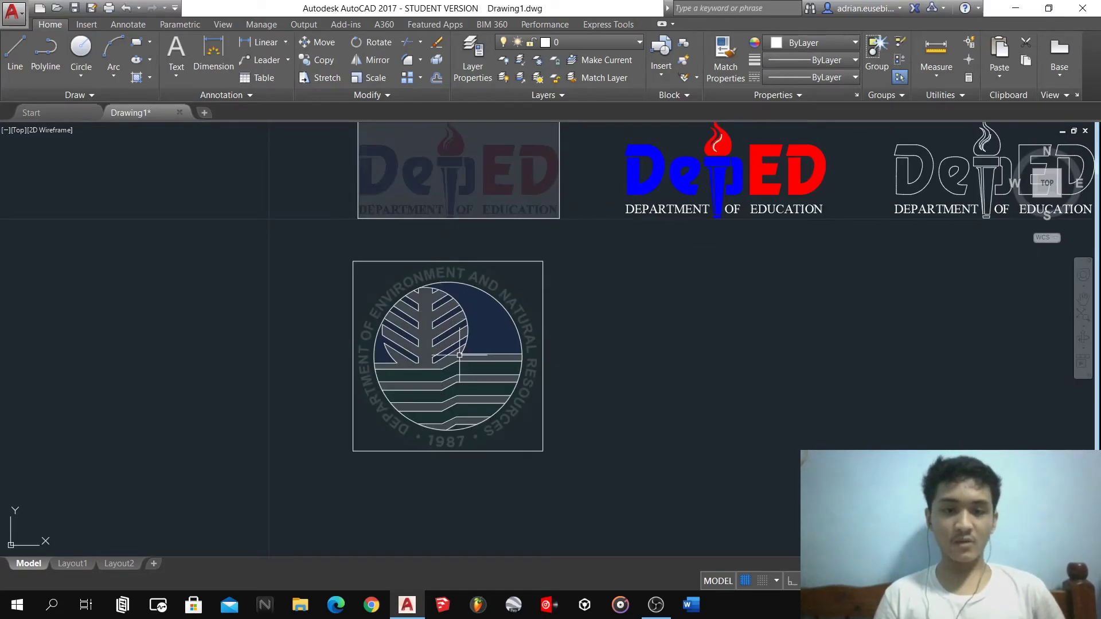
{"action": "left_click", "coordinate": [344, 246]}
{"action": "left_click", "coordinate": [607, 502]}
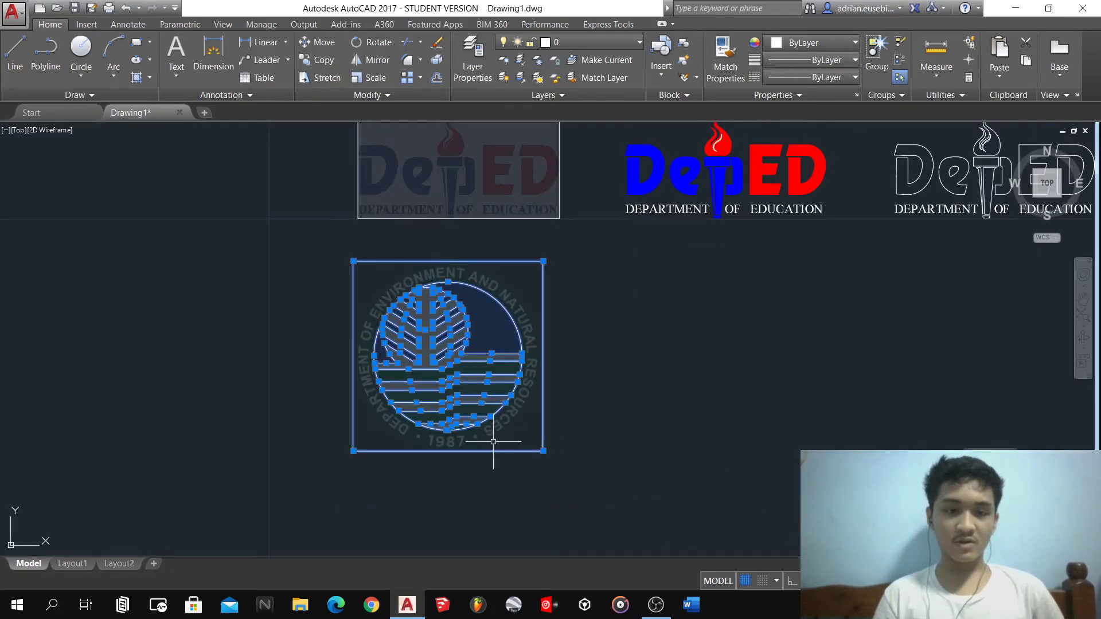
- Copy the seal twice to the right from its bottom-left corner, with Ortho on
{"action": "type", "text": "o"}
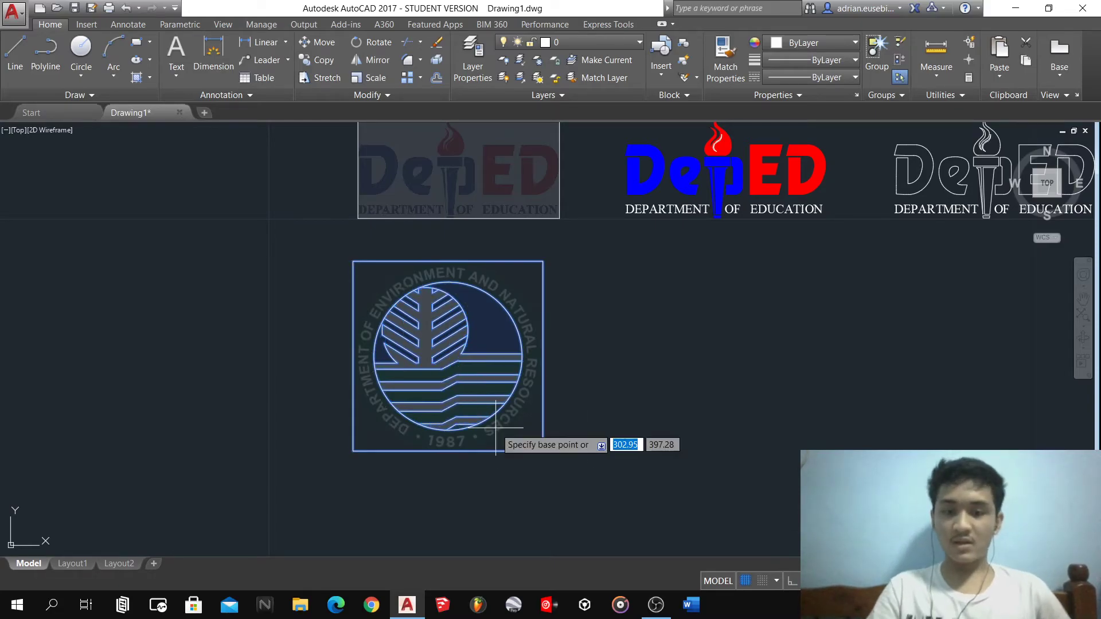
{"action": "key", "text": "Return"}
{"action": "left_click", "coordinate": [351, 451]}
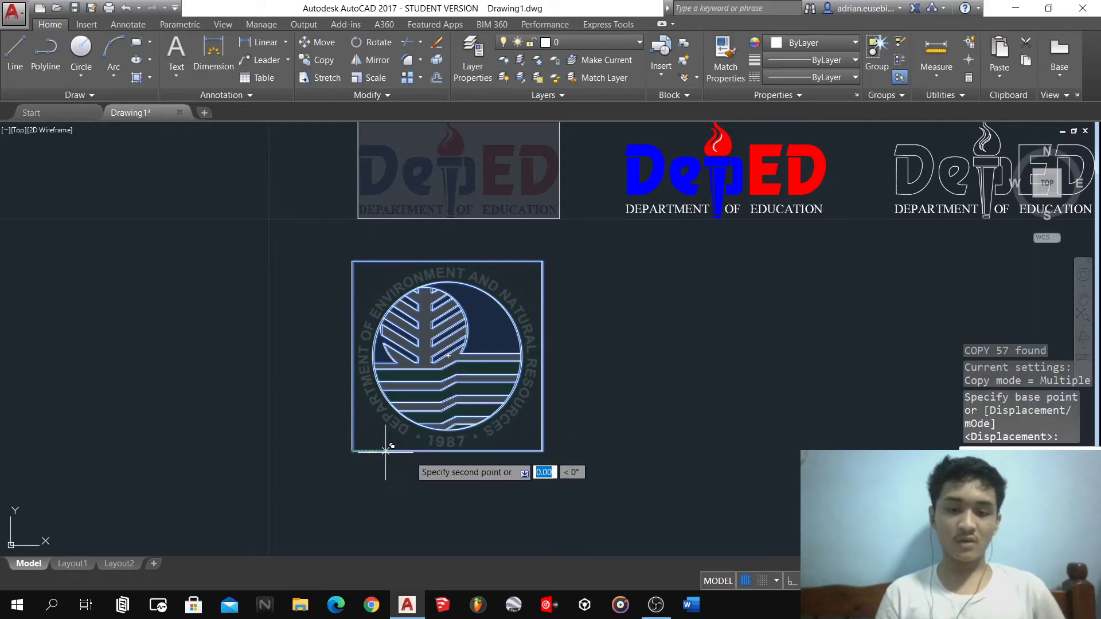
{"action": "key", "text": "F8"}
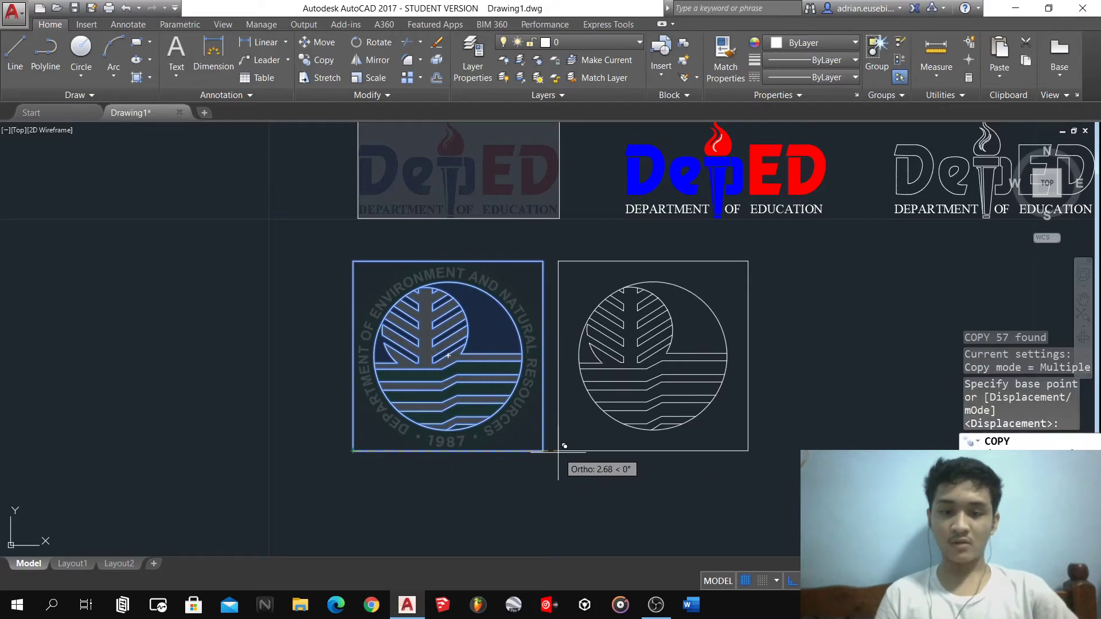
{"action": "left_click", "coordinate": [634, 444]}
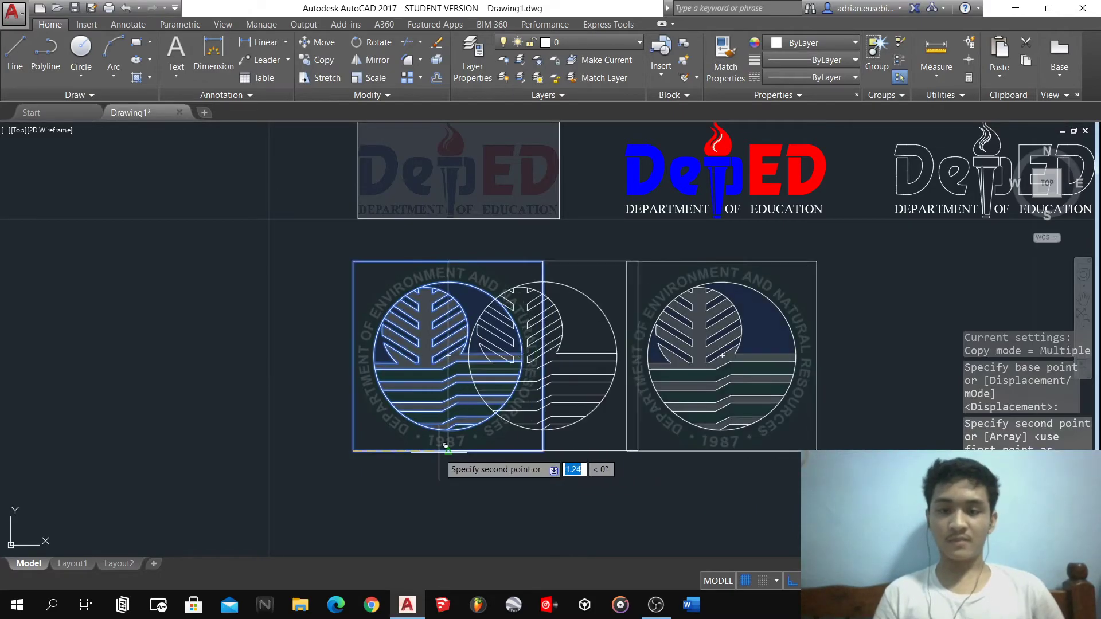
{"action": "scroll", "coordinate": [511, 445], "scroll_direction": "down", "scroll_amount": 4}
{"action": "scroll", "coordinate": [616, 453], "scroll_direction": "up", "scroll_amount": 4}
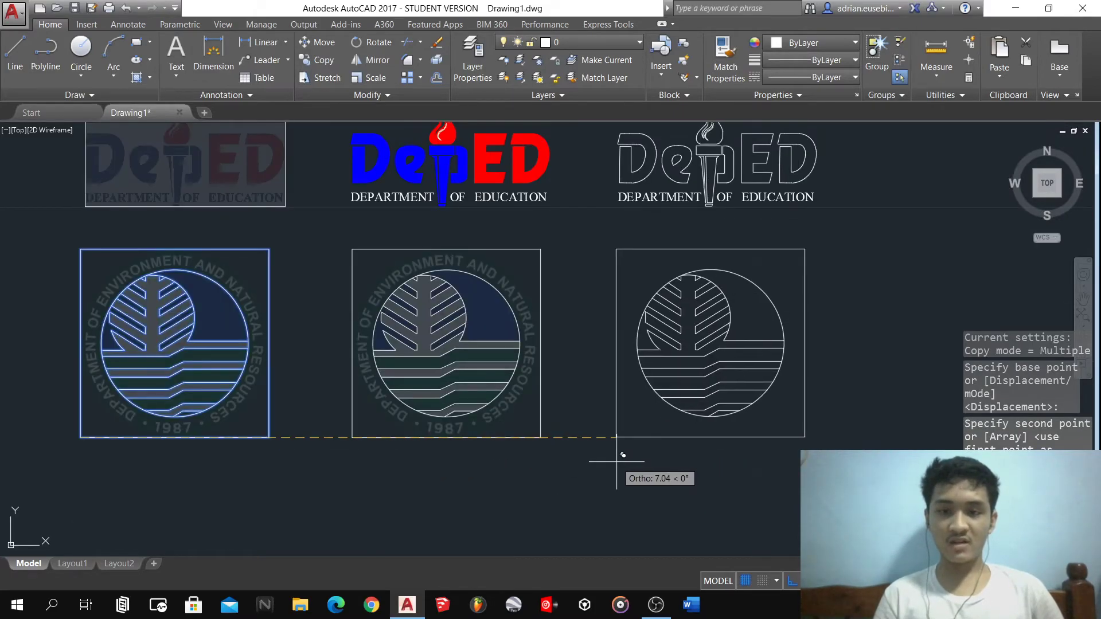
{"action": "left_click", "coordinate": [617, 460]}
{"action": "key", "text": "Return"}
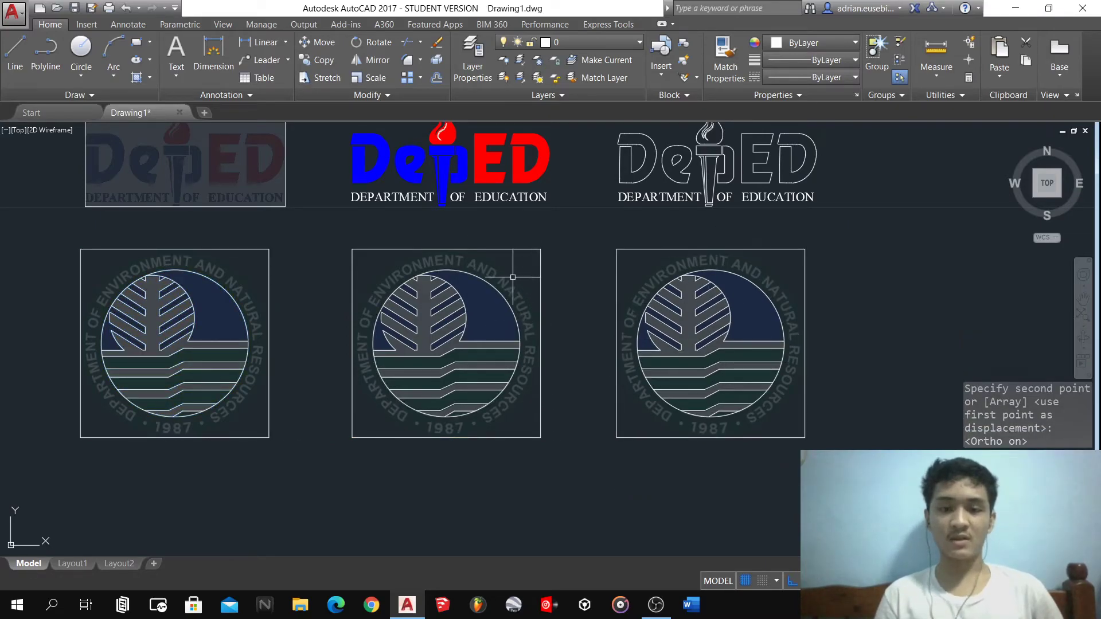
- Delete the reference images from the middle and right seal copies
{"action": "left_click", "coordinate": [540, 275]}
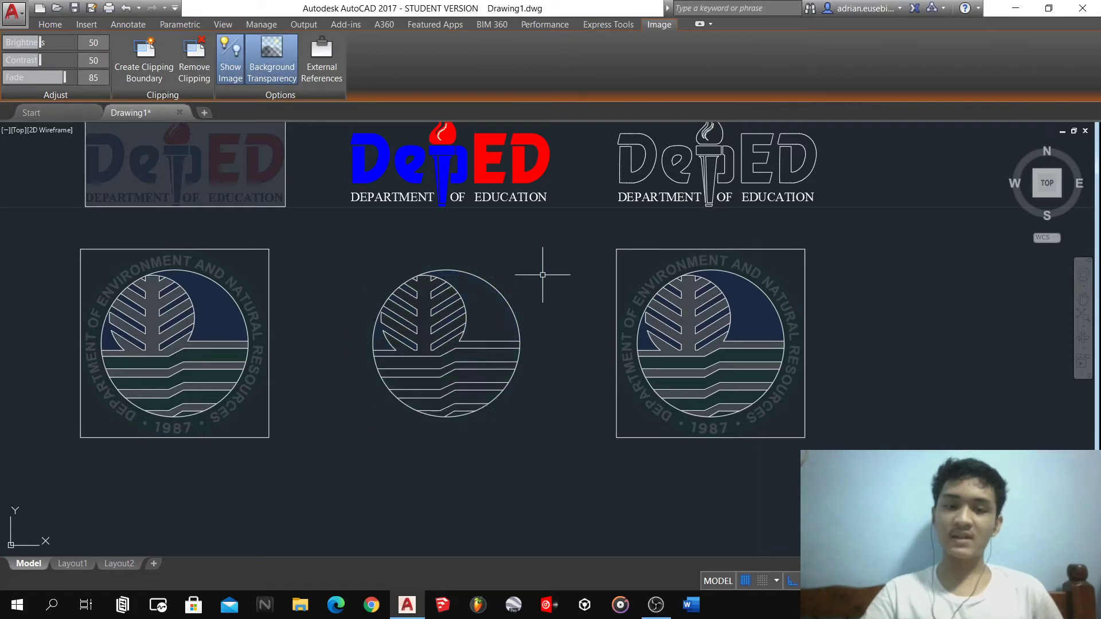
{"action": "key", "text": "Escape"}
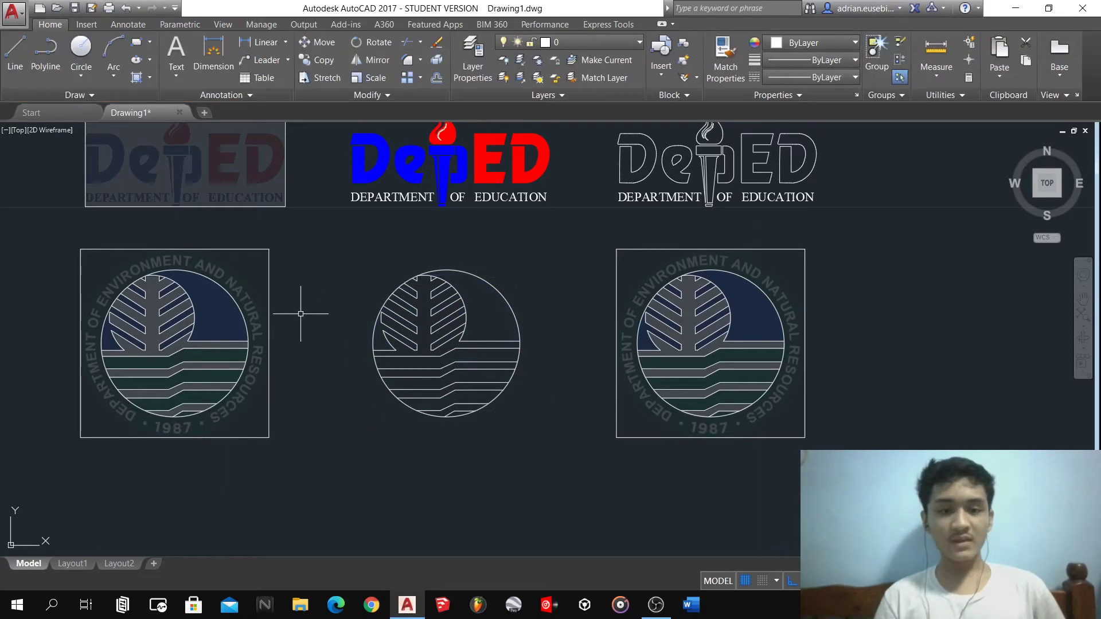
{"action": "left_click", "coordinate": [617, 262]}
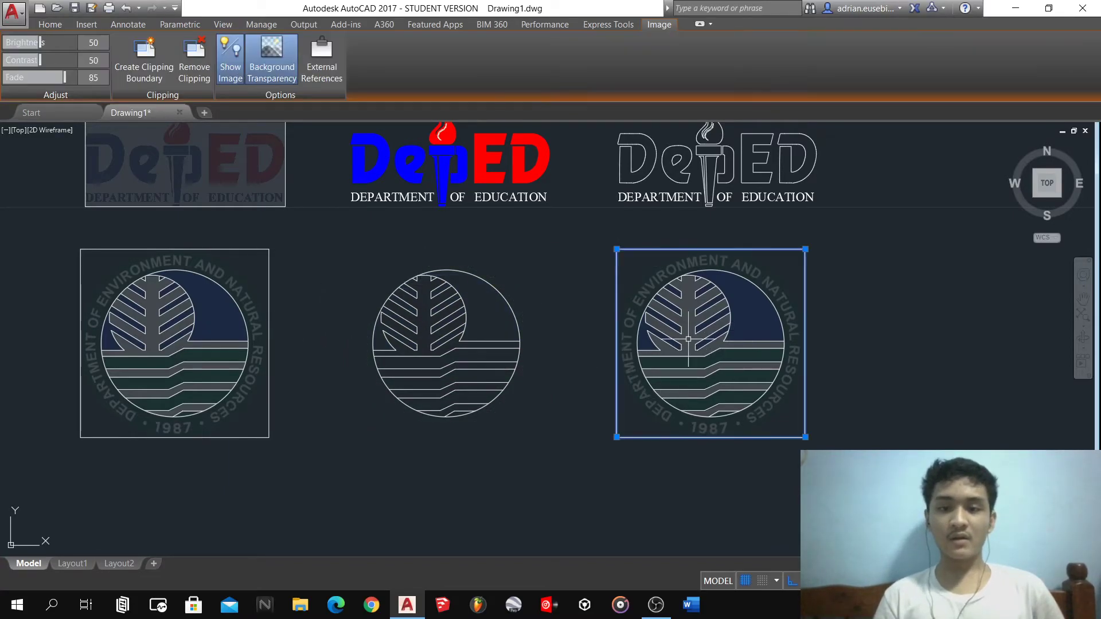
{"action": "key", "text": "Delete"}
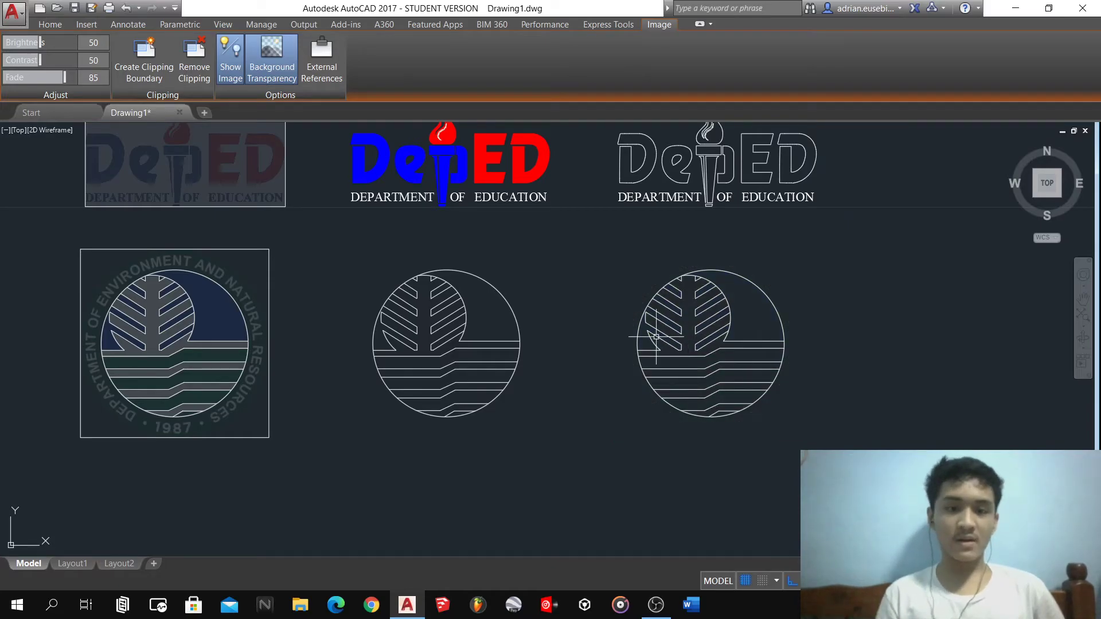
- Check that only the traced outlines remain on the right seal copy
{"action": "left_click", "coordinate": [615, 246]}
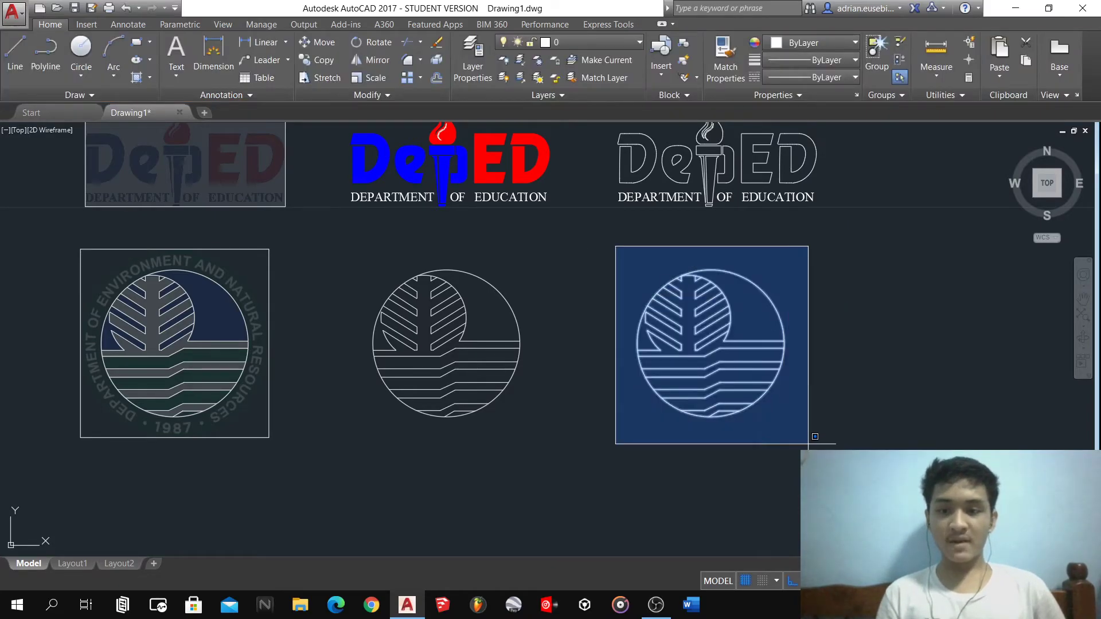
{"action": "left_click", "coordinate": [626, 411]}
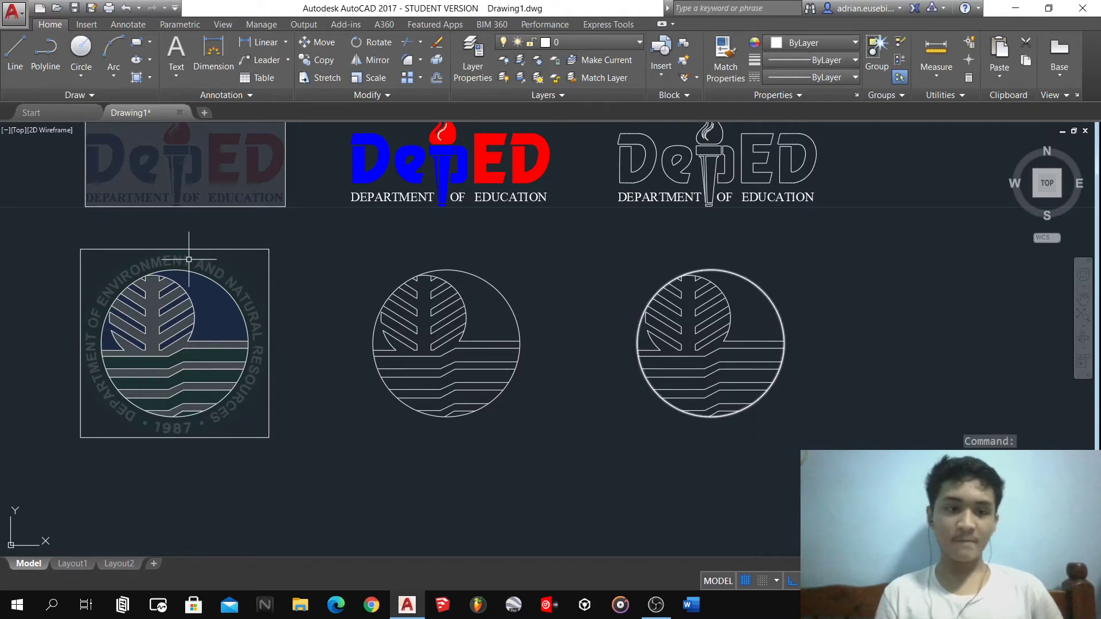
{"action": "scroll", "coordinate": [794, 322], "scroll_direction": "up", "scroll_amount": 2}
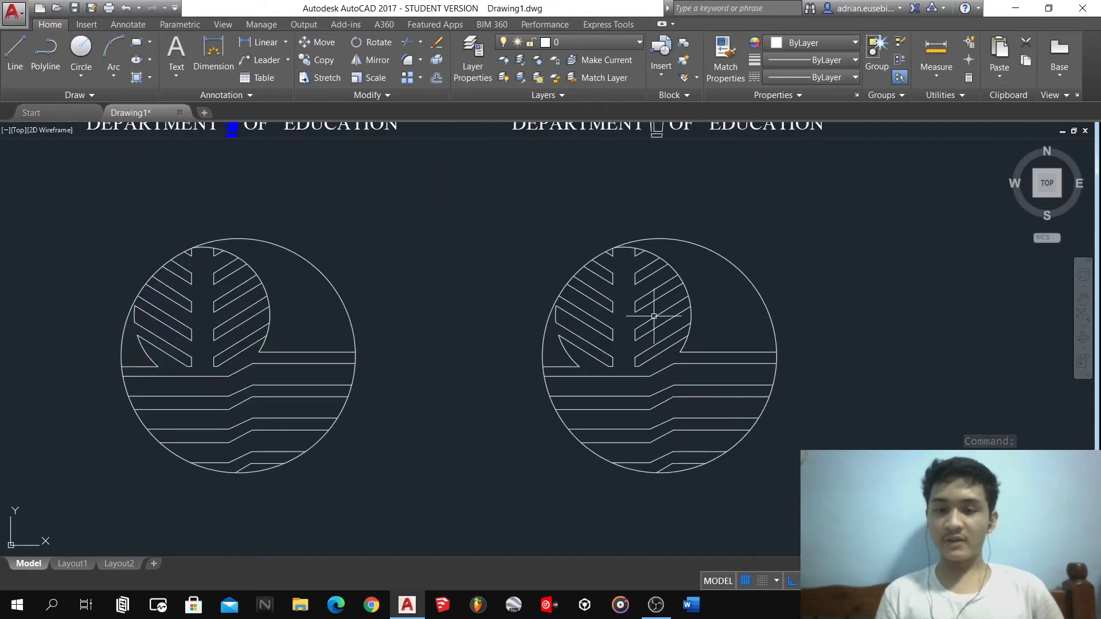
{"action": "scroll", "coordinate": [643, 315], "scroll_direction": "down", "scroll_amount": 2}
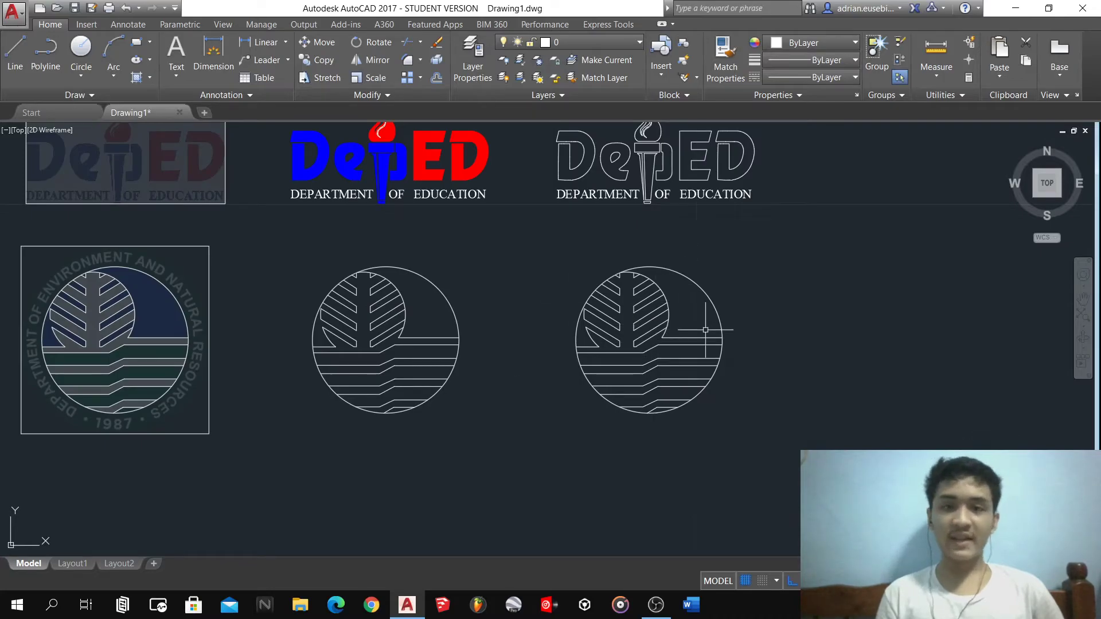
{"action": "scroll", "coordinate": [697, 331], "scroll_direction": "up", "scroll_amount": 4}
{"action": "scroll", "coordinate": [686, 298], "scroll_direction": "down", "scroll_amount": 4}
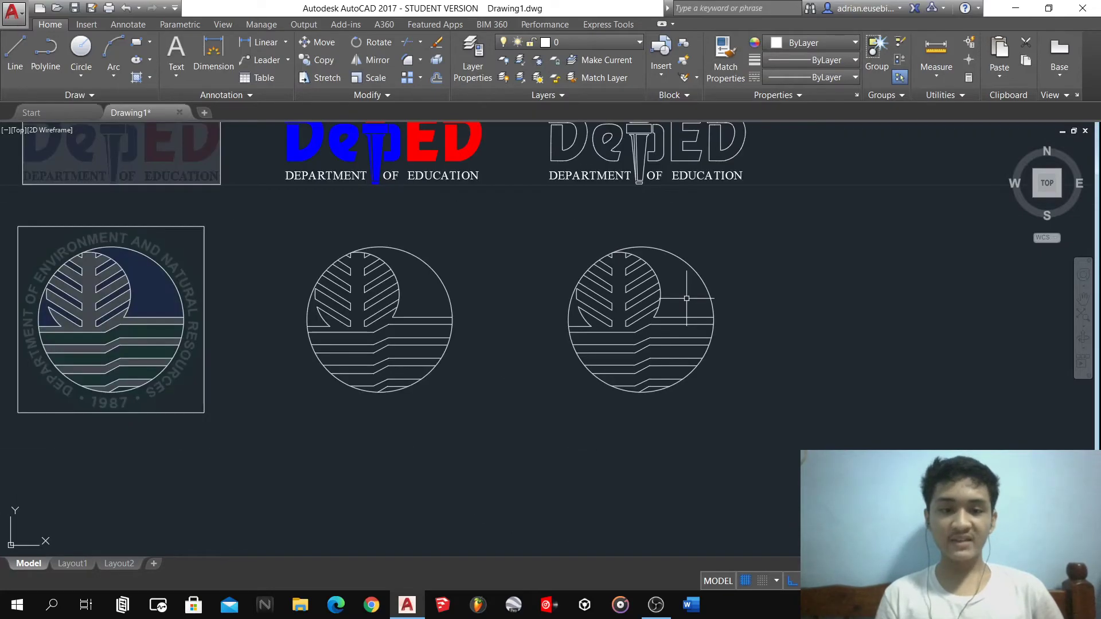
{"action": "scroll", "coordinate": [115, 252], "scroll_direction": "up", "scroll_amount": 2}
{"action": "scroll", "coordinate": [468, 332], "scroll_direction": "down", "scroll_amount": 2}
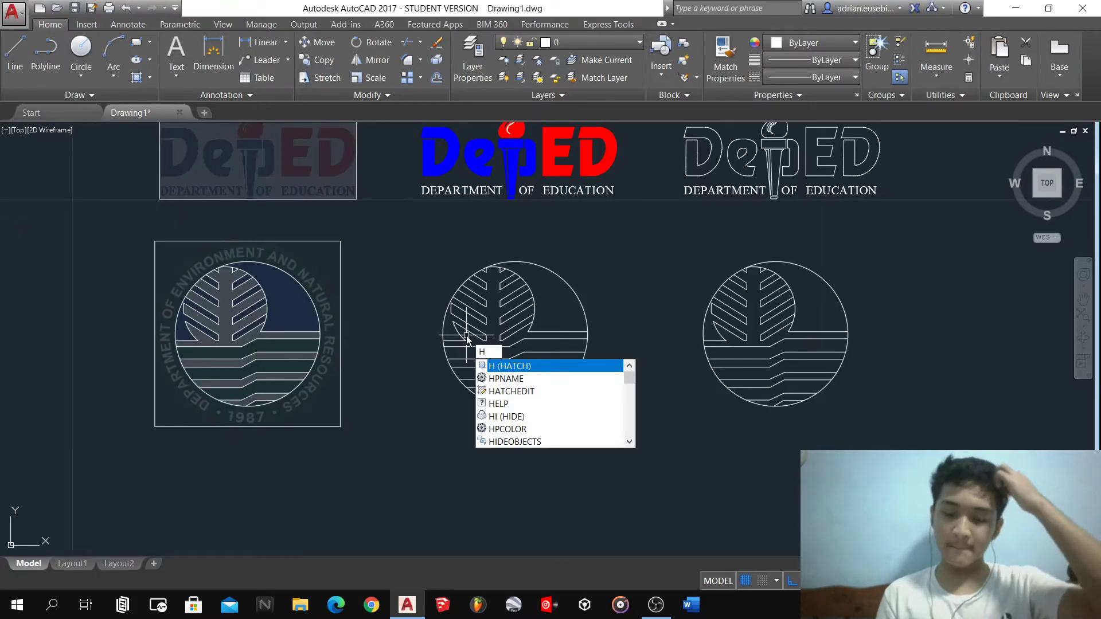
- Set up a Solid hatch in dark green 19,103,52
{"action": "key", "text": "Escape"}
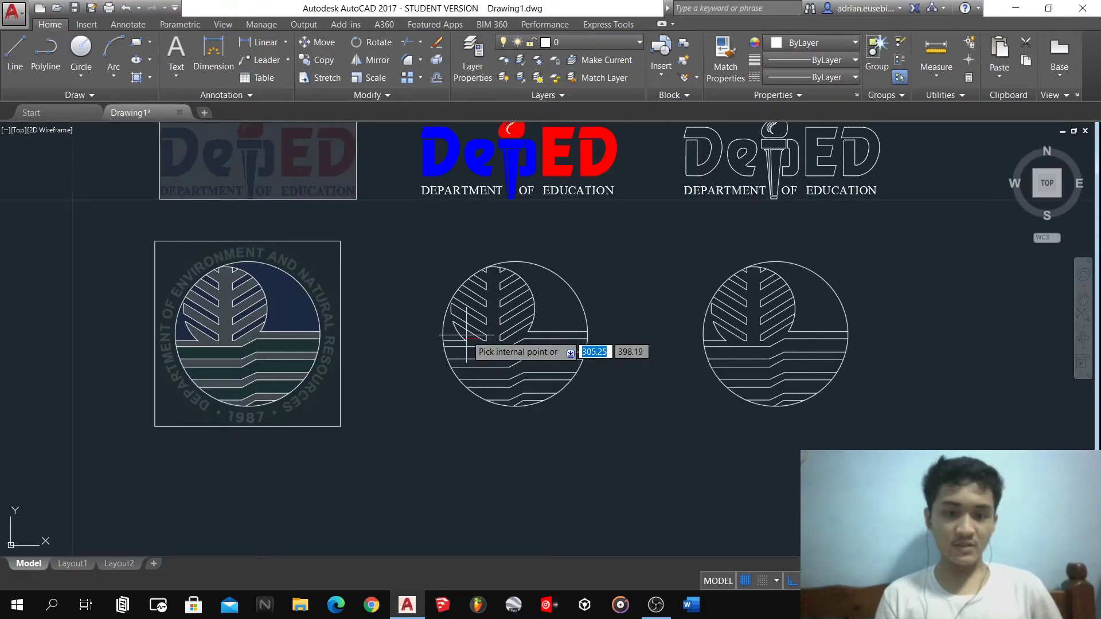
{"action": "left_click", "coordinate": [471, 59]}
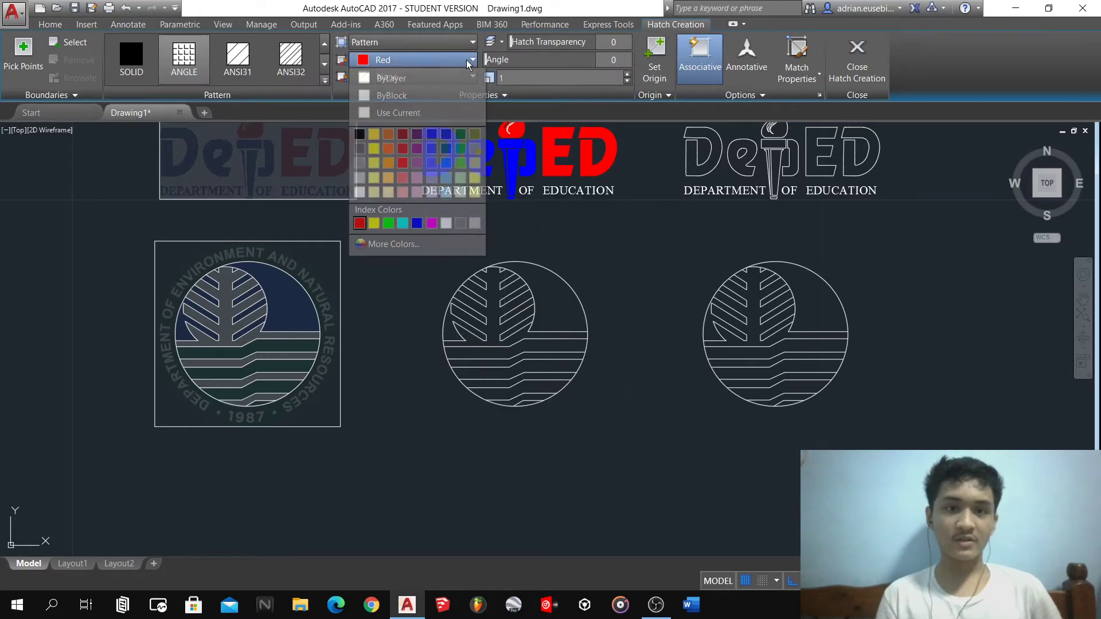
{"action": "left_click", "coordinate": [462, 134]}
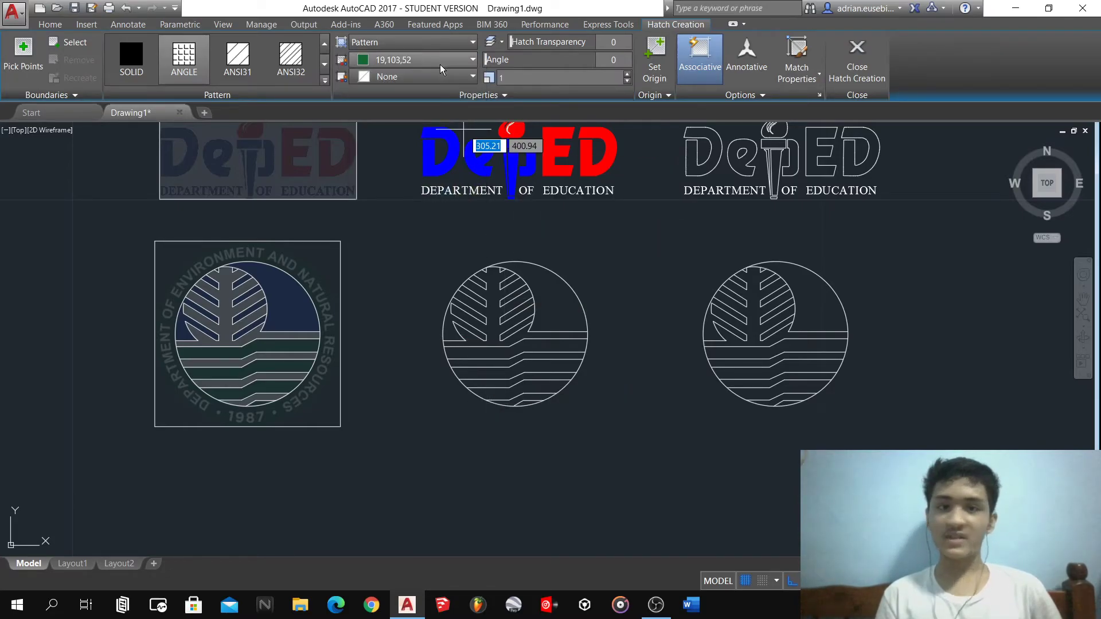
{"action": "left_click", "coordinate": [117, 44]}
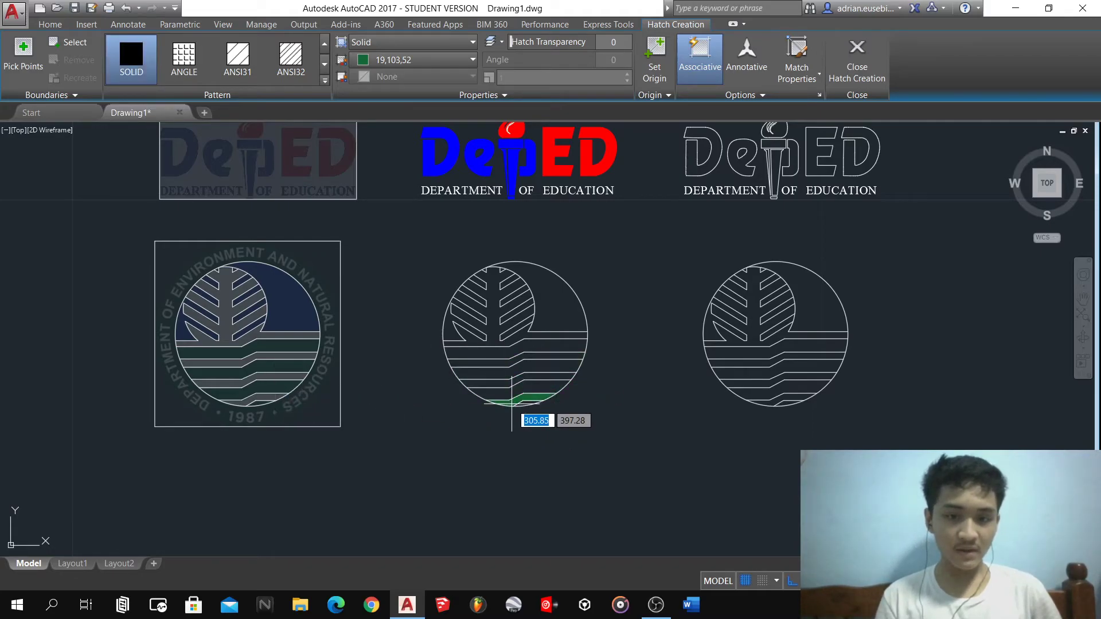
- Fill the middle seal's bottom sliver and another band with the green hatch
{"action": "scroll", "coordinate": [512, 402], "scroll_direction": "up", "scroll_amount": 6}
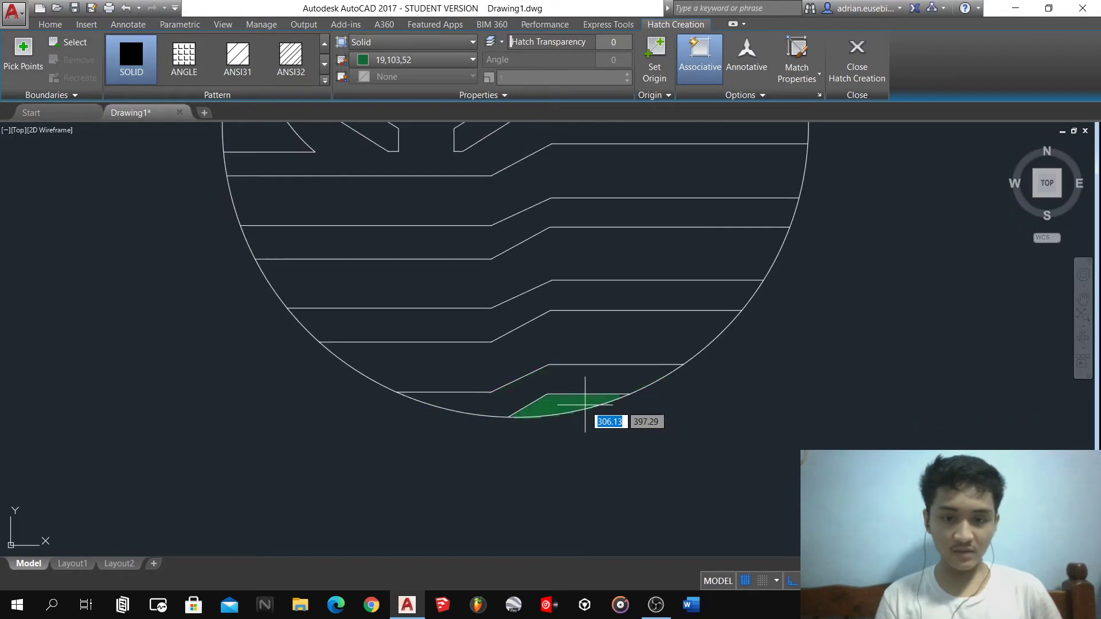
{"action": "left_click", "coordinate": [584, 404]}
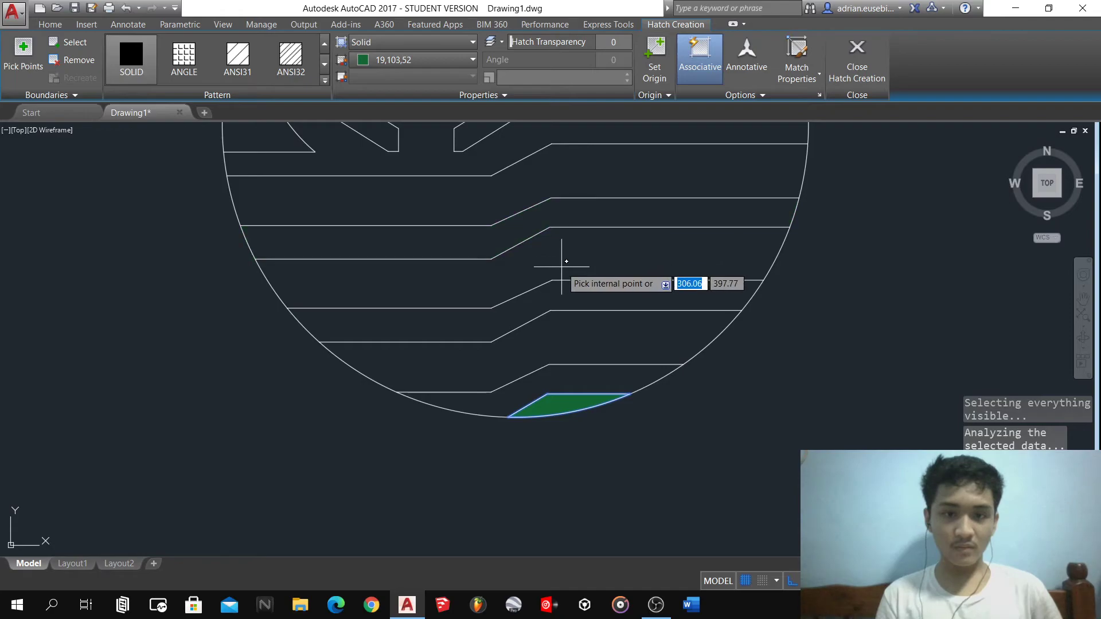
{"action": "scroll", "coordinate": [561, 266], "scroll_direction": "down", "scroll_amount": 2}
{"action": "scroll", "coordinate": [561, 266], "scroll_direction": "down", "scroll_amount": 2}
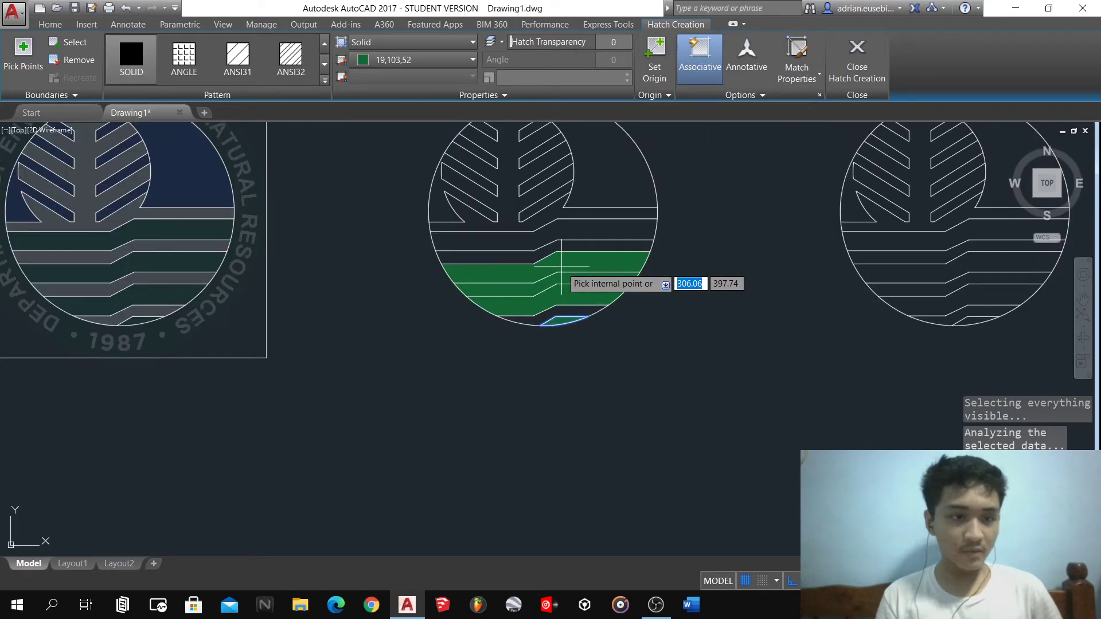
{"action": "left_click", "coordinate": [570, 228]}
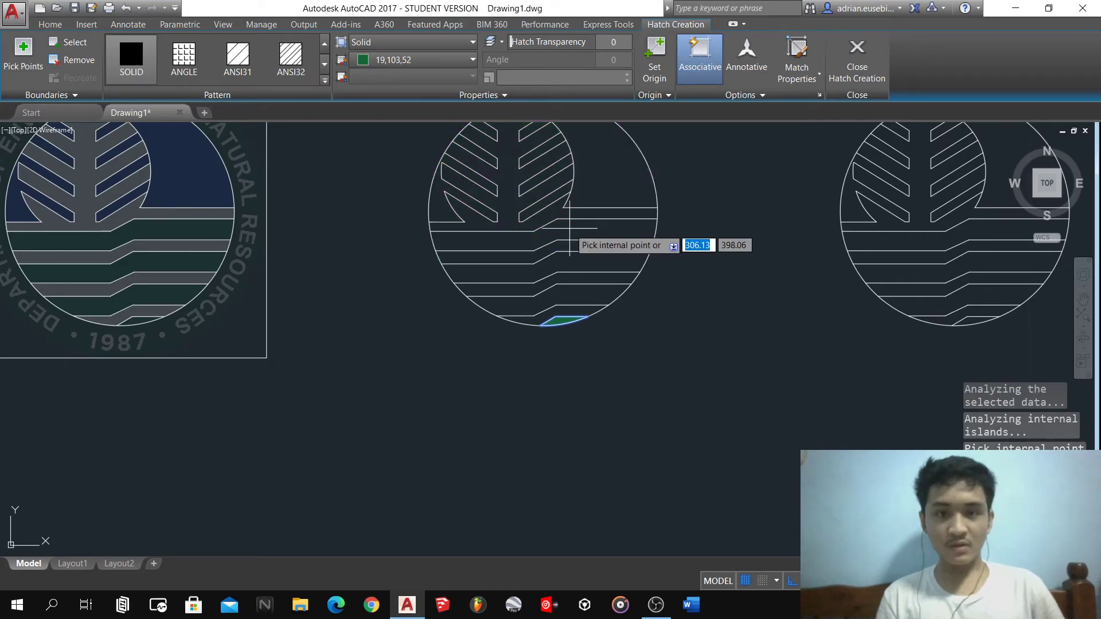
{"action": "key", "text": "Return"}
{"action": "scroll", "coordinate": [545, 365], "scroll_direction": "down", "scroll_amount": 4}
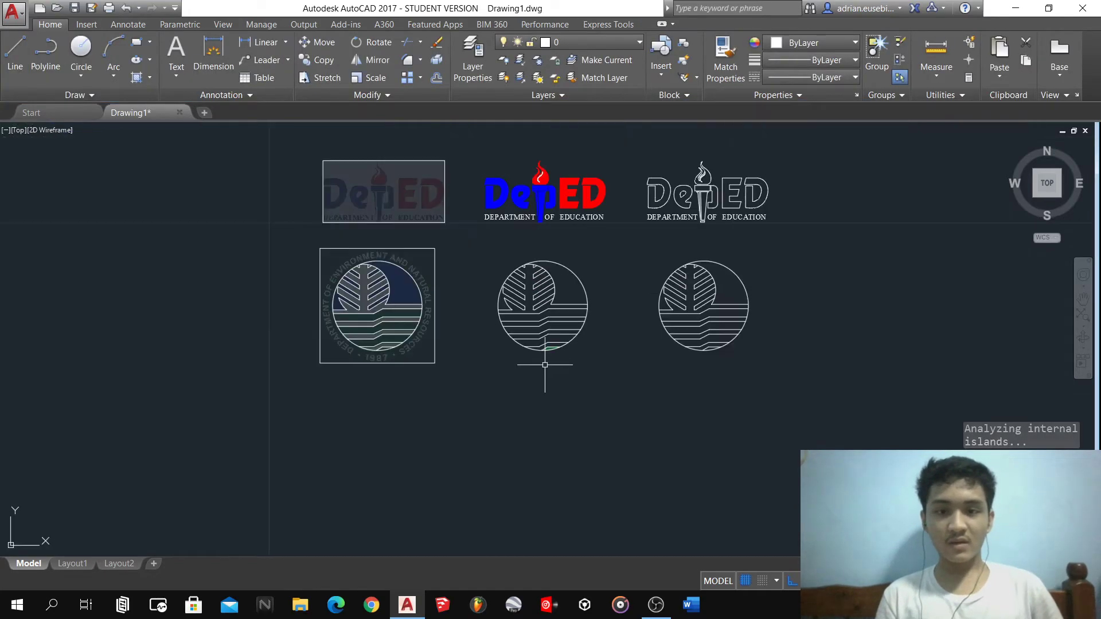
- Join the middle seal's 57 traced lines, converting 55 into polylines
{"action": "left_click", "coordinate": [482, 262]}
{"action": "left_click", "coordinate": [603, 373]}
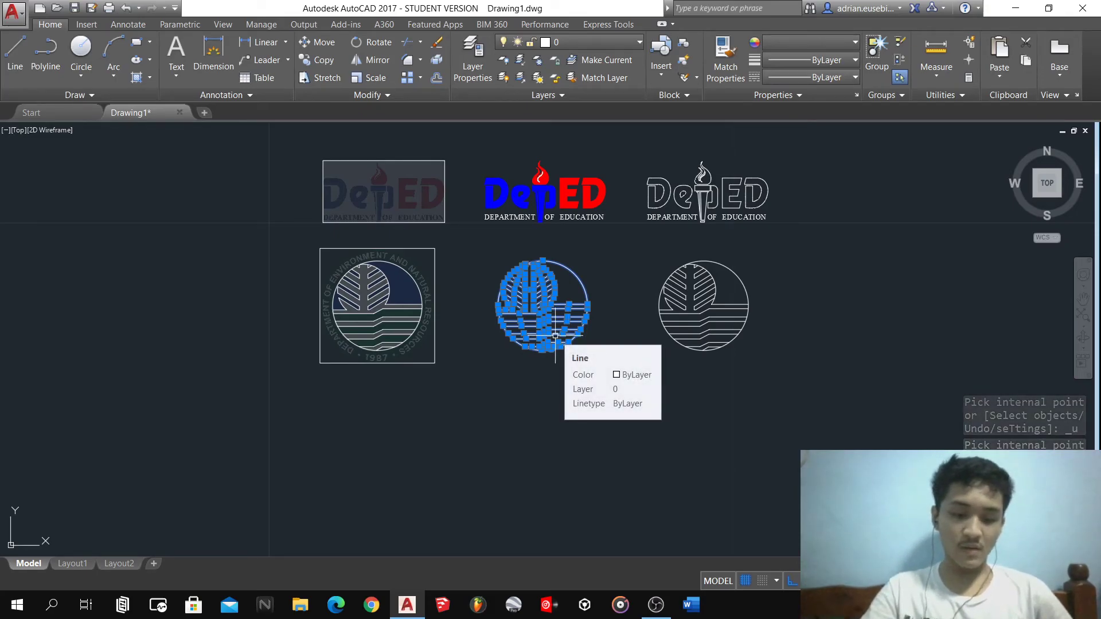
{"action": "key", "text": "Escape"}
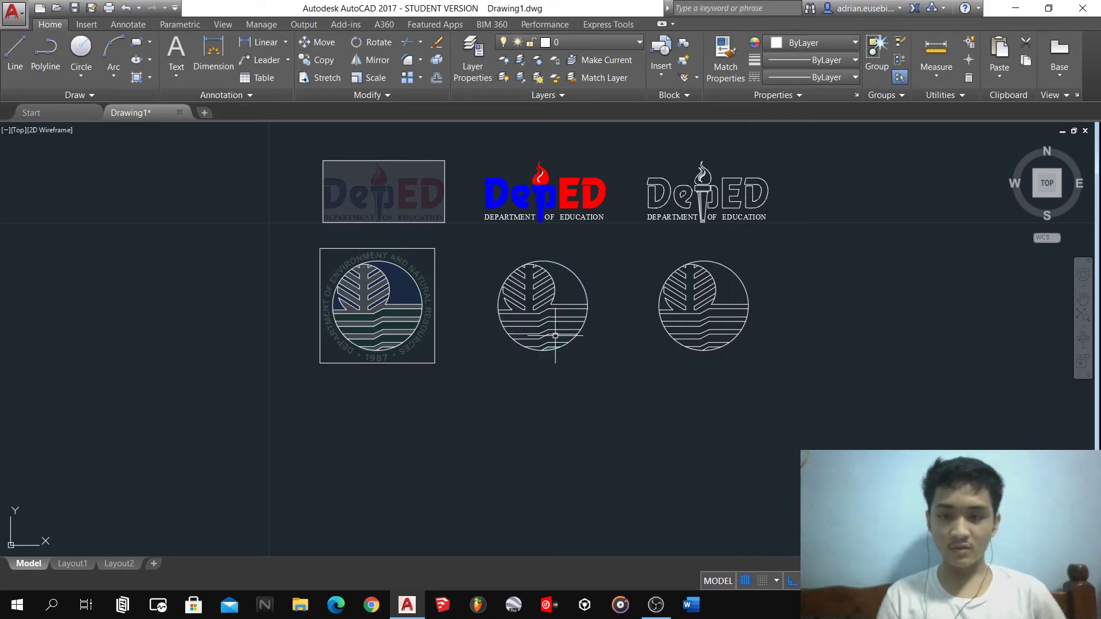
{"action": "scroll", "coordinate": [580, 307], "scroll_direction": "up", "scroll_amount": 5}
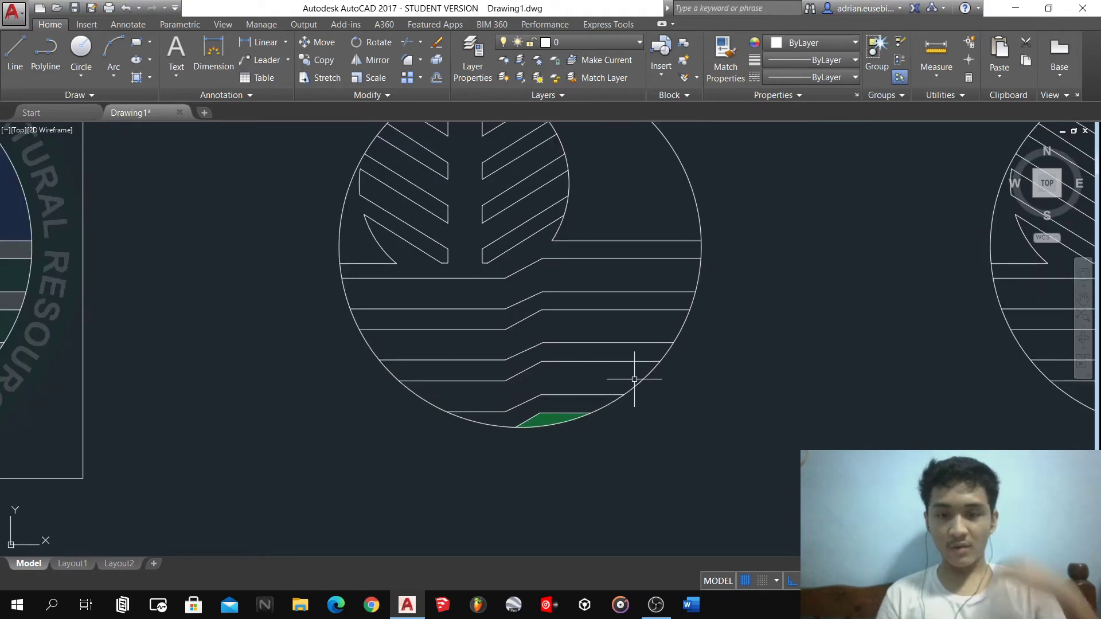
{"action": "scroll", "coordinate": [634, 380], "scroll_direction": "down", "scroll_amount": 5}
{"action": "left_click", "coordinate": [376, 161]}
{"action": "left_click", "coordinate": [563, 362]}
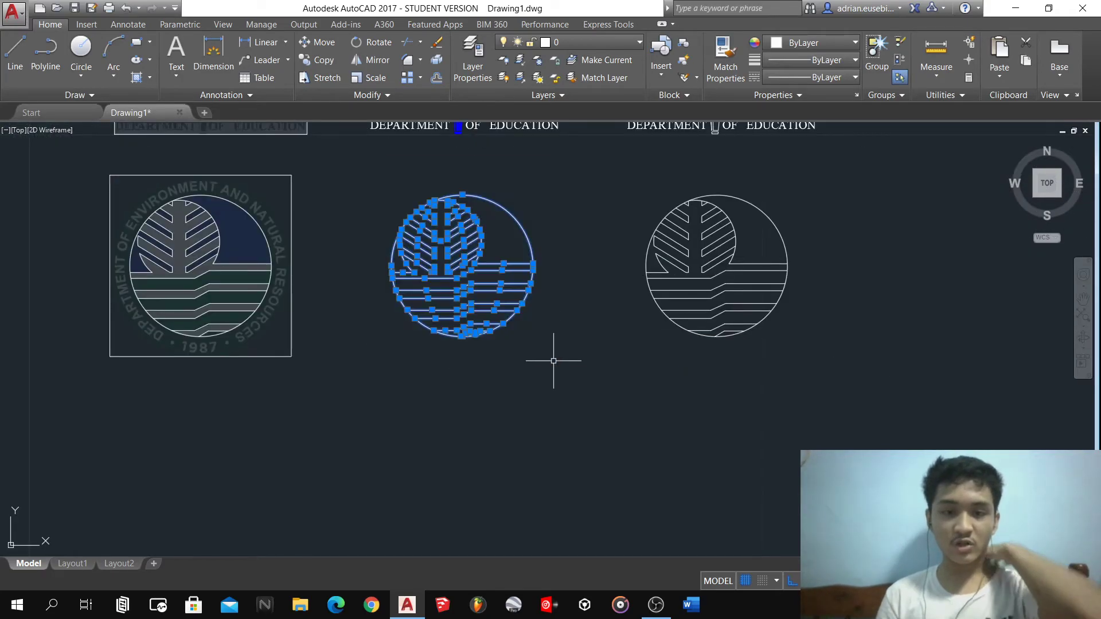
{"action": "key", "text": "Return"}
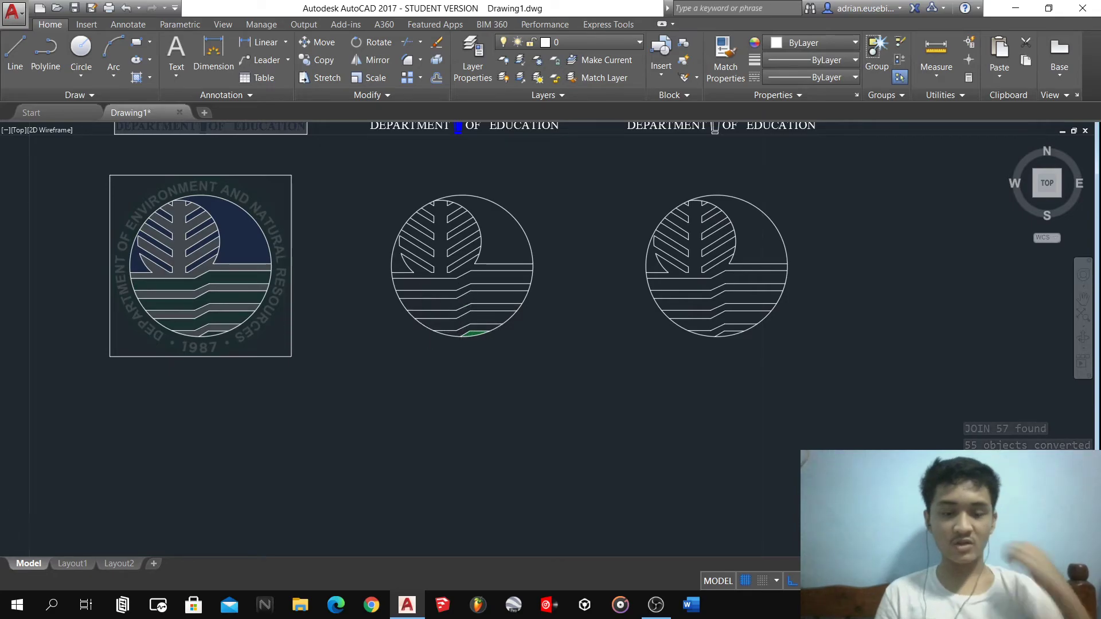
{"action": "scroll", "coordinate": [465, 324], "scroll_direction": "up", "scroll_amount": 4}
{"action": "scroll", "coordinate": [228, 292], "scroll_direction": "down", "scroll_amount": 4}
{"action": "scroll", "coordinate": [223, 293], "scroll_direction": "up", "scroll_amount": 2}
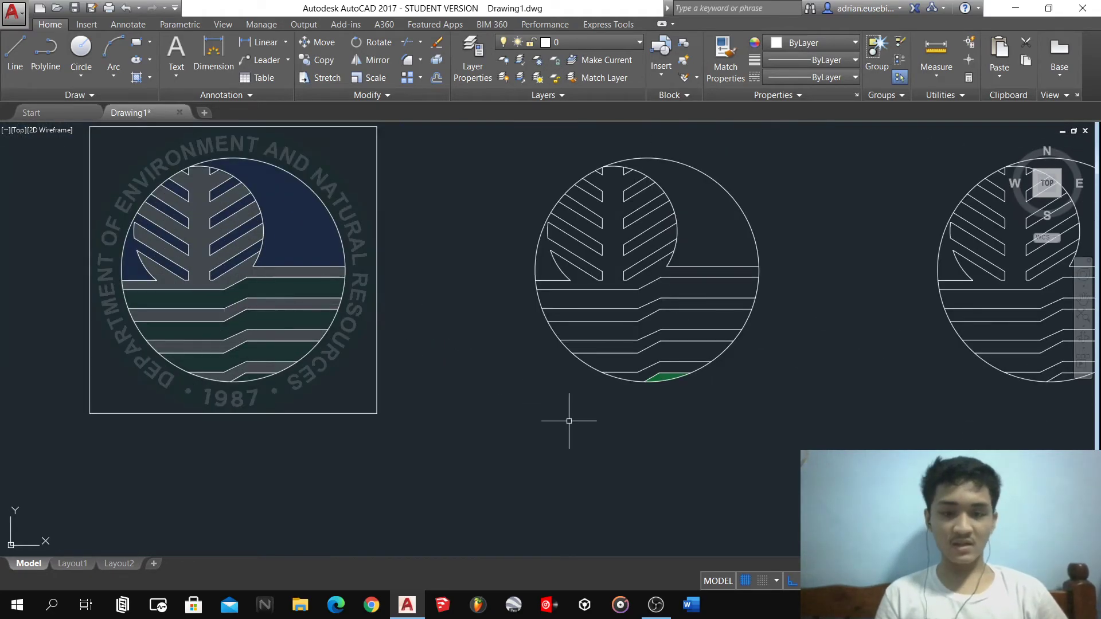
- Hatch the middle seal's alternate lower wave bands with solid green 19,103,52
{"action": "type", "text": "h"}
{"action": "key", "text": "Return"}
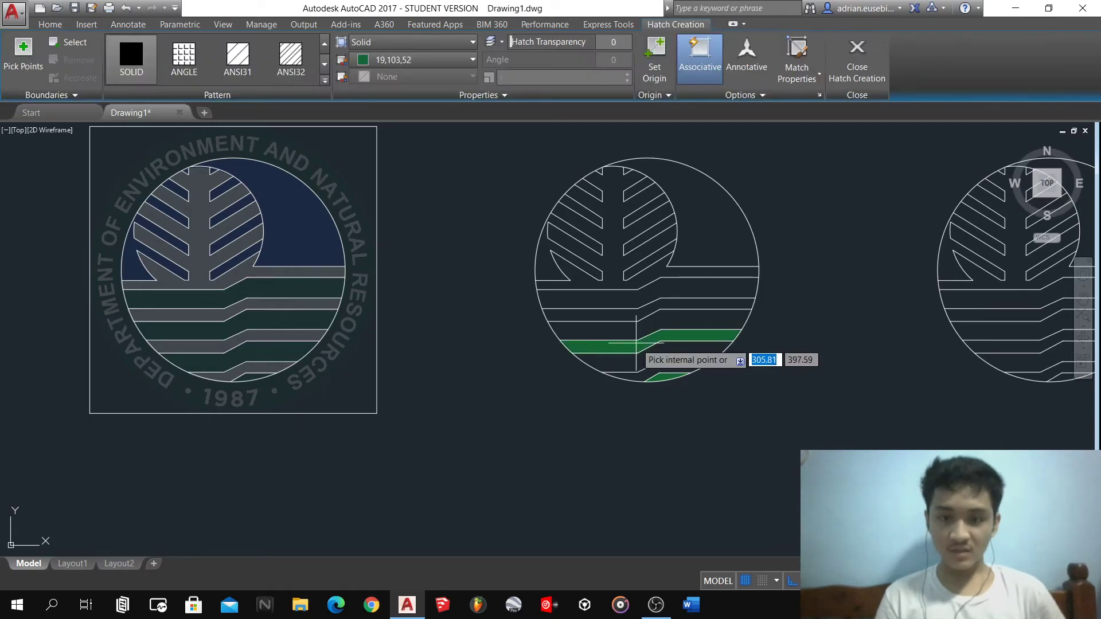
{"action": "left_click", "coordinate": [633, 347]}
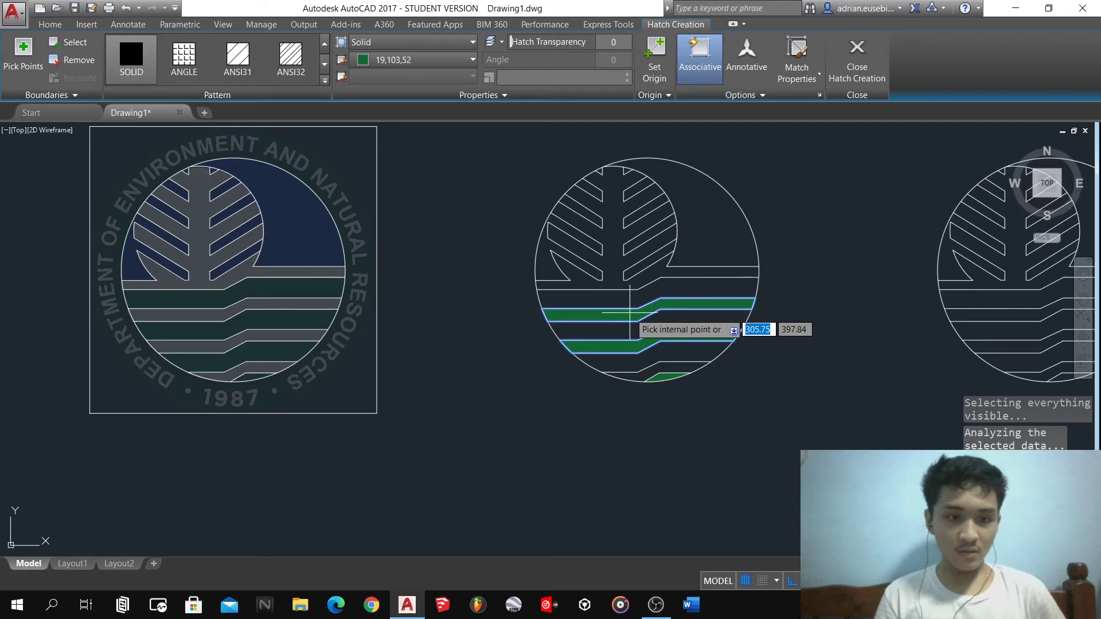
{"action": "key", "text": "ctrl+z"}
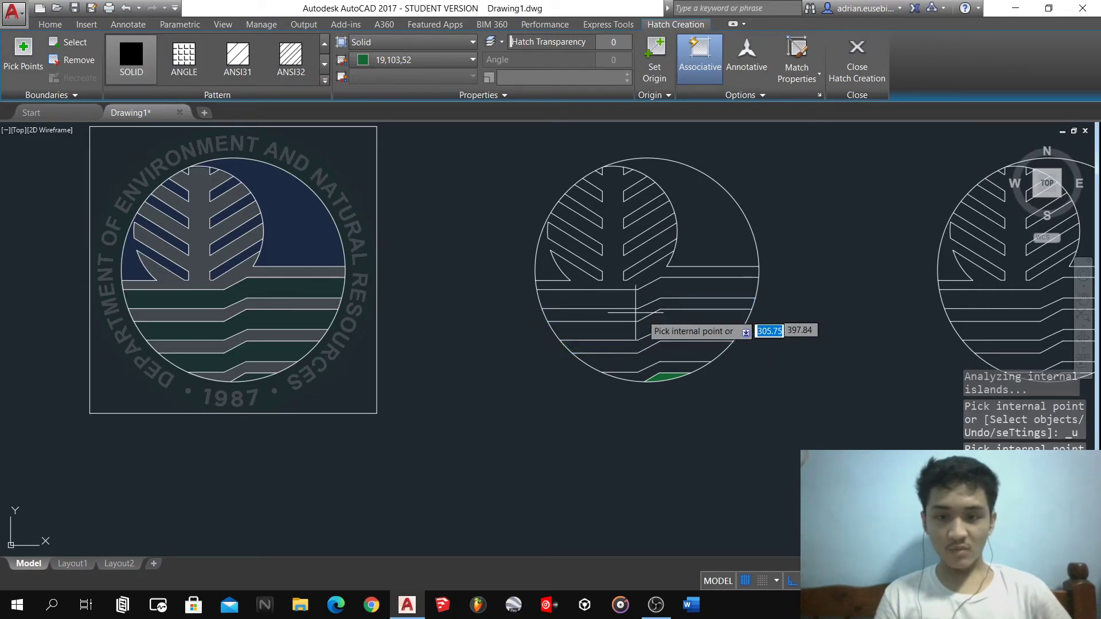
{"action": "left_click", "coordinate": [670, 324]}
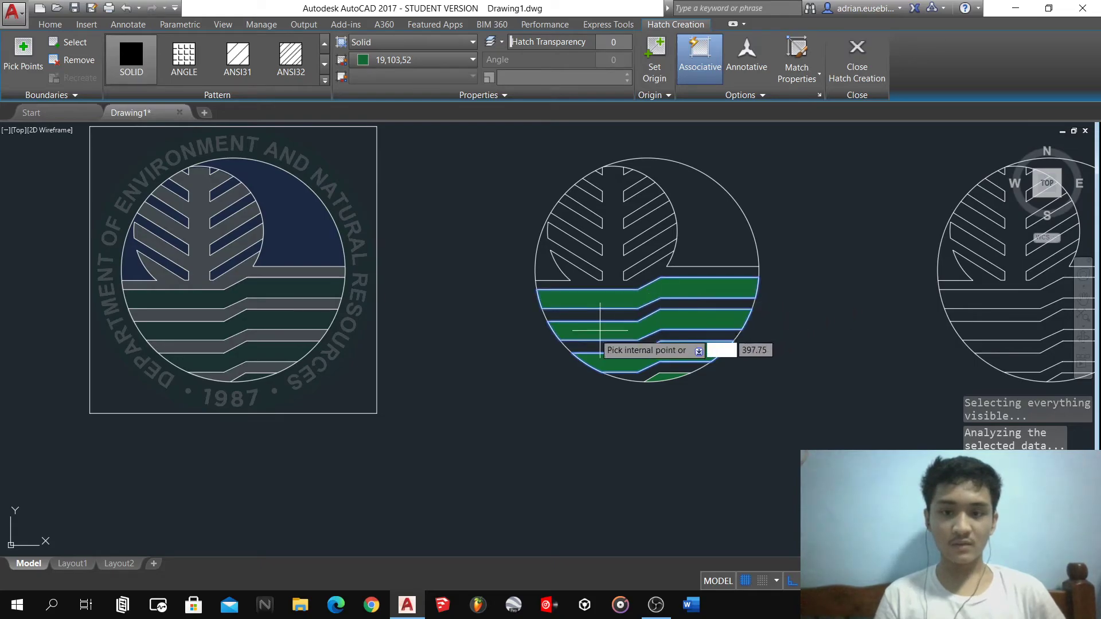
{"action": "key", "text": "Return"}
{"action": "scroll", "coordinate": [561, 351], "scroll_direction": "down", "scroll_amount": 4}
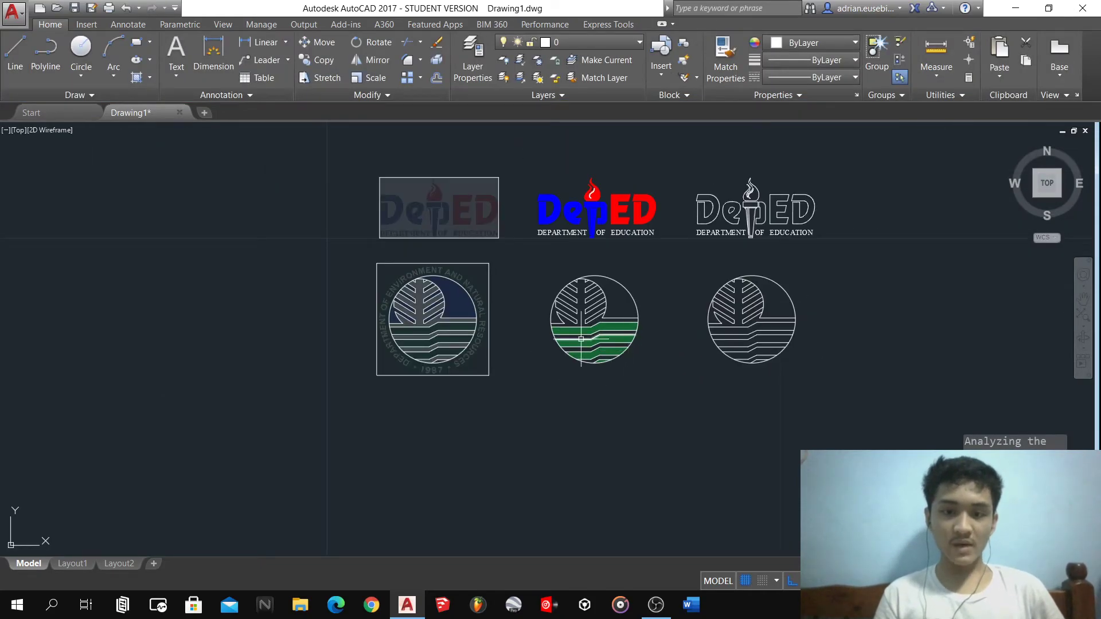
{"action": "scroll", "coordinate": [574, 338], "scroll_direction": "up", "scroll_amount": 2}
{"action": "scroll", "coordinate": [442, 296], "scroll_direction": "up", "scroll_amount": 2}
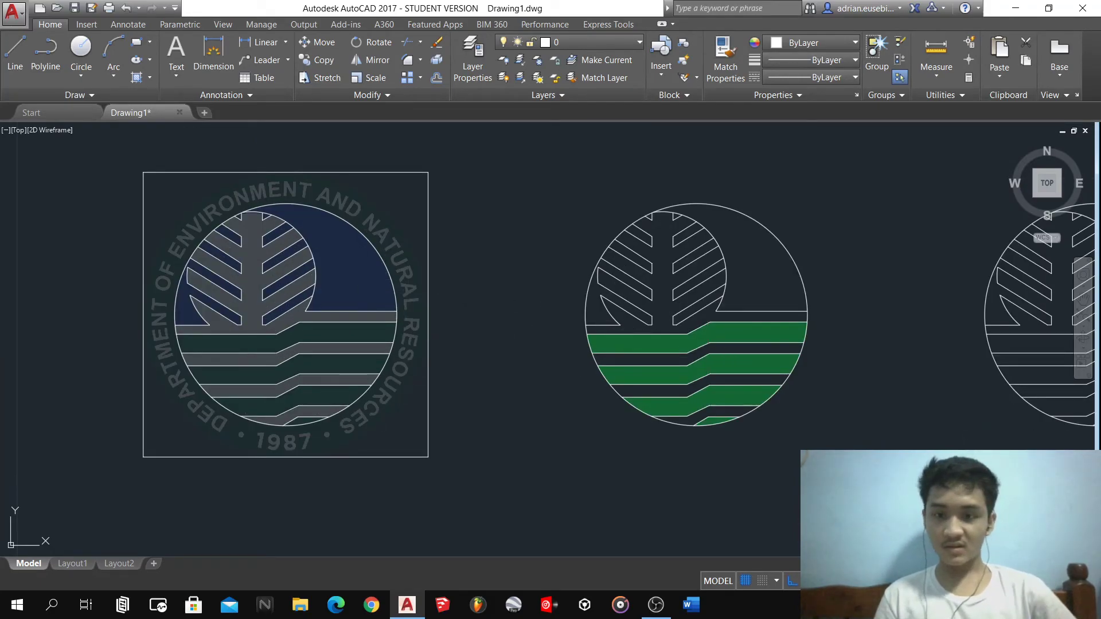
- Fill the middle seal's tree and remaining lower stripes with solid white 255,255,255
{"action": "type", "text": "h"}
{"action": "key", "text": "Return"}
{"action": "left_click", "coordinate": [384, 61]}
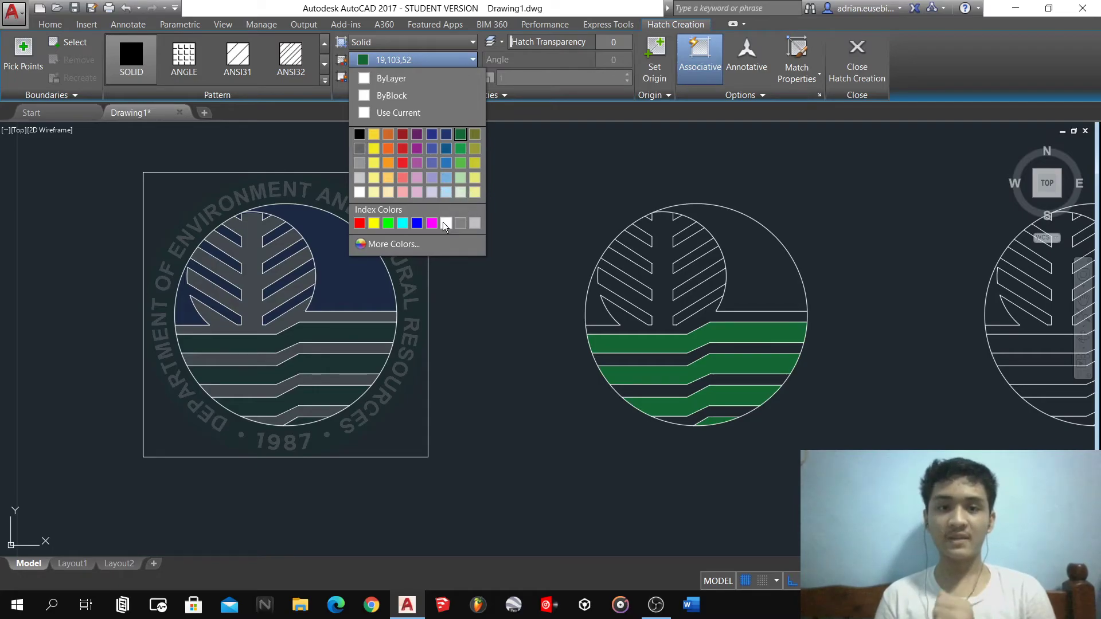
{"action": "left_click", "coordinate": [360, 192]}
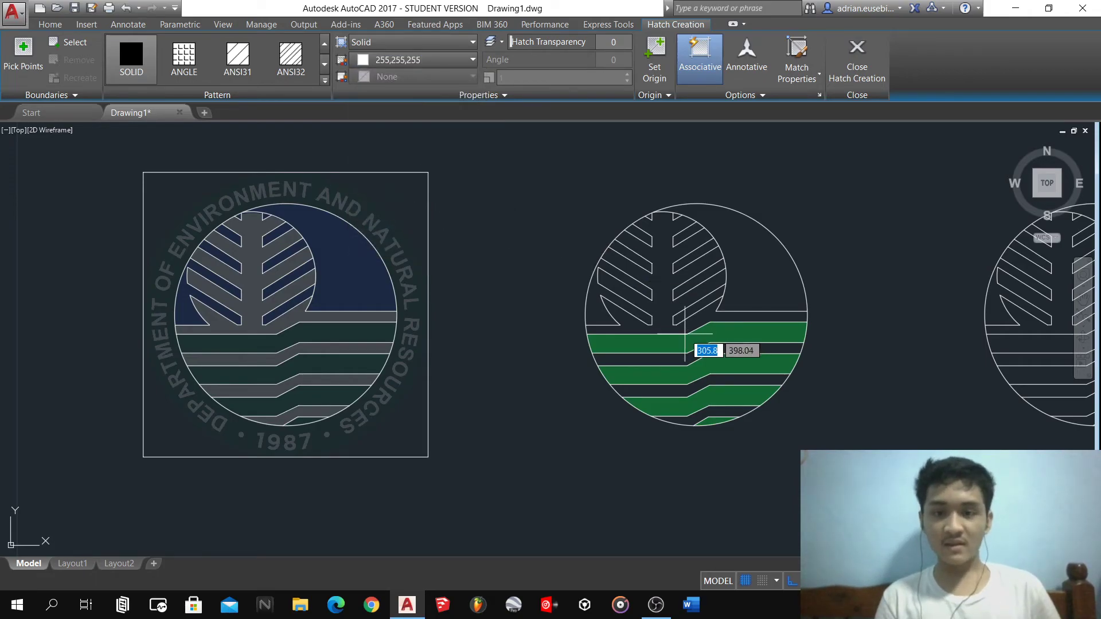
{"action": "left_click", "coordinate": [697, 397]}
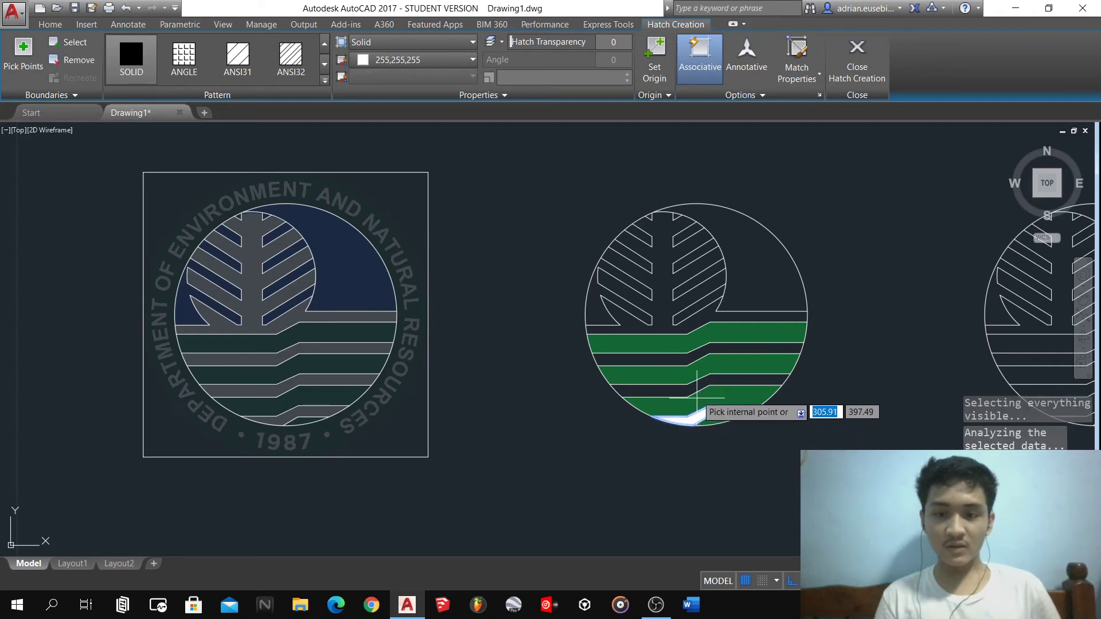
{"action": "left_click", "coordinate": [699, 389]}
{"action": "left_click", "coordinate": [714, 358]}
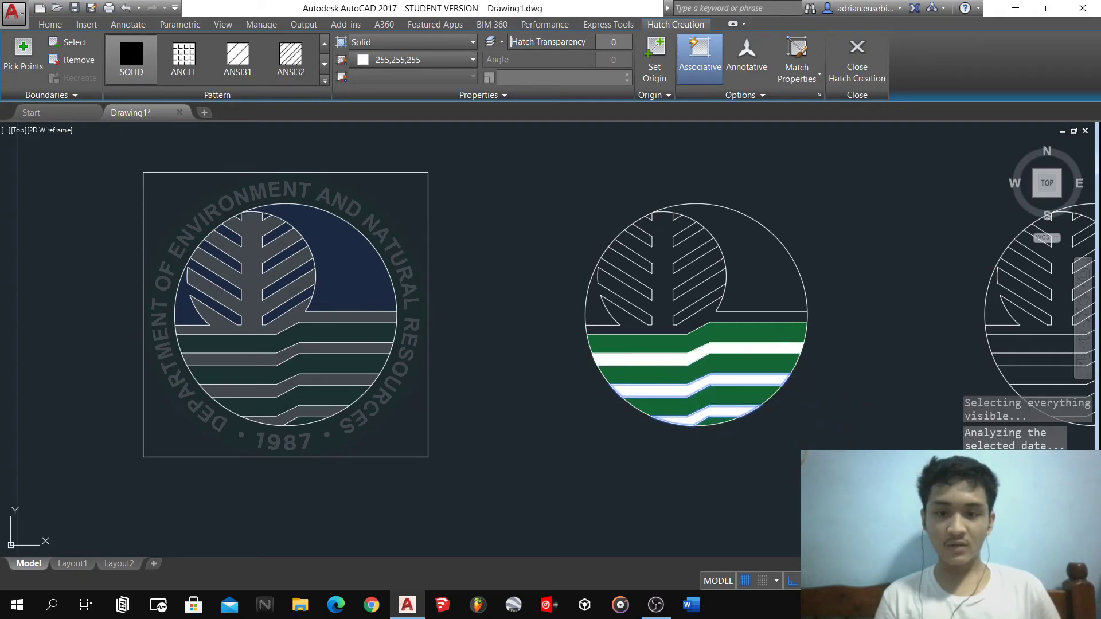
{"action": "left_click", "coordinate": [721, 316]}
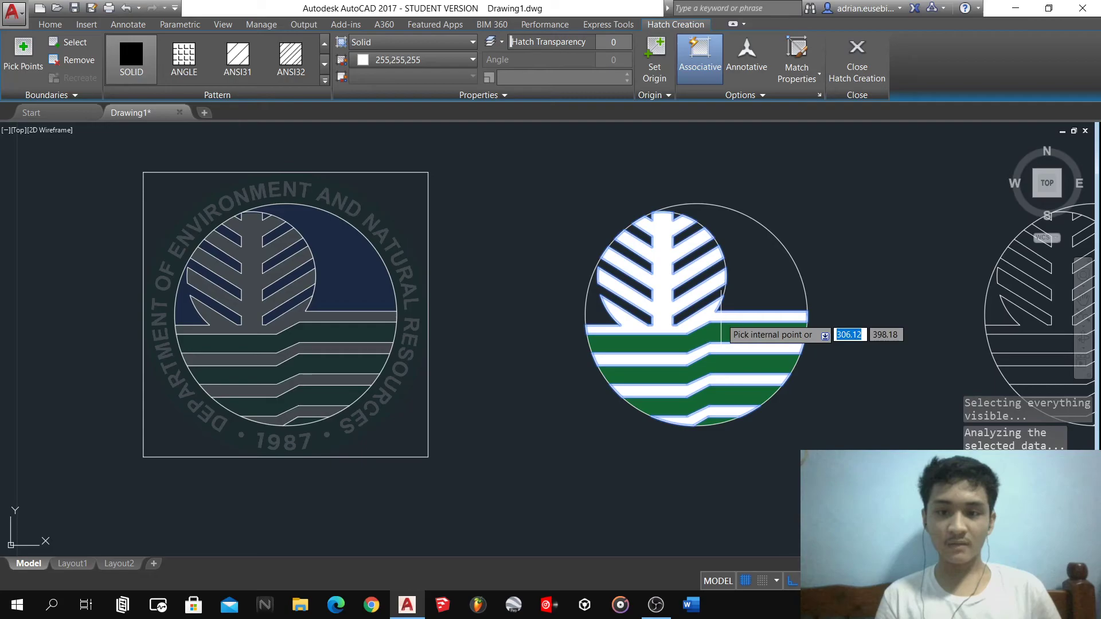
{"action": "key", "text": "Return"}
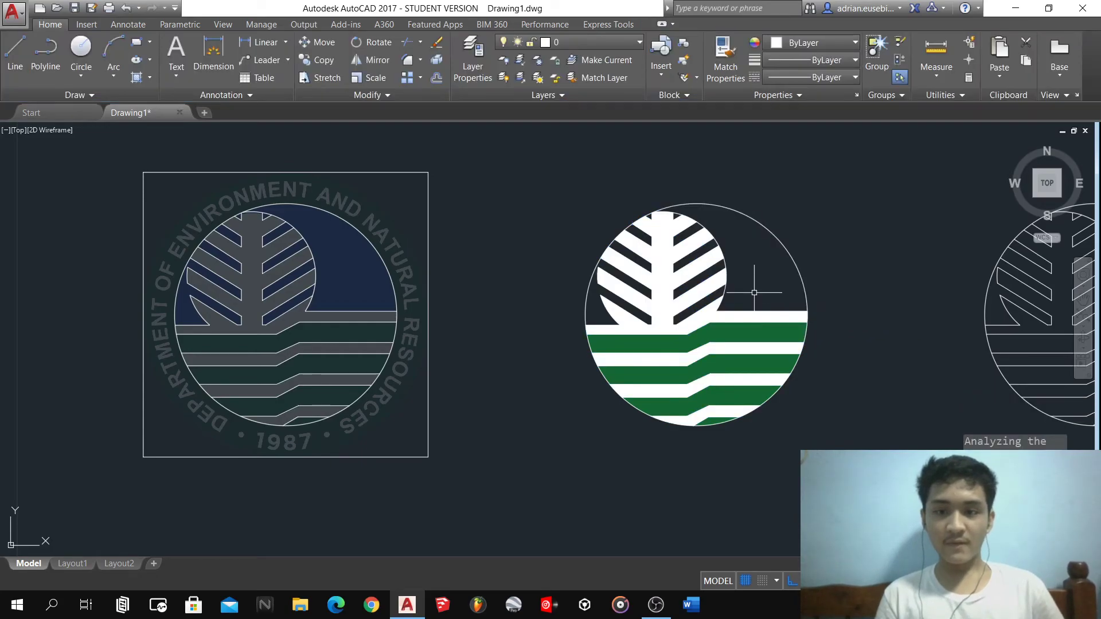
- Start trimming the right seal's traced outline
{"action": "scroll", "coordinate": [754, 292], "scroll_direction": "up", "scroll_amount": 4}
{"action": "scroll", "coordinate": [688, 307], "scroll_direction": "down", "scroll_amount": 2}
{"action": "type", "text": "tre"}
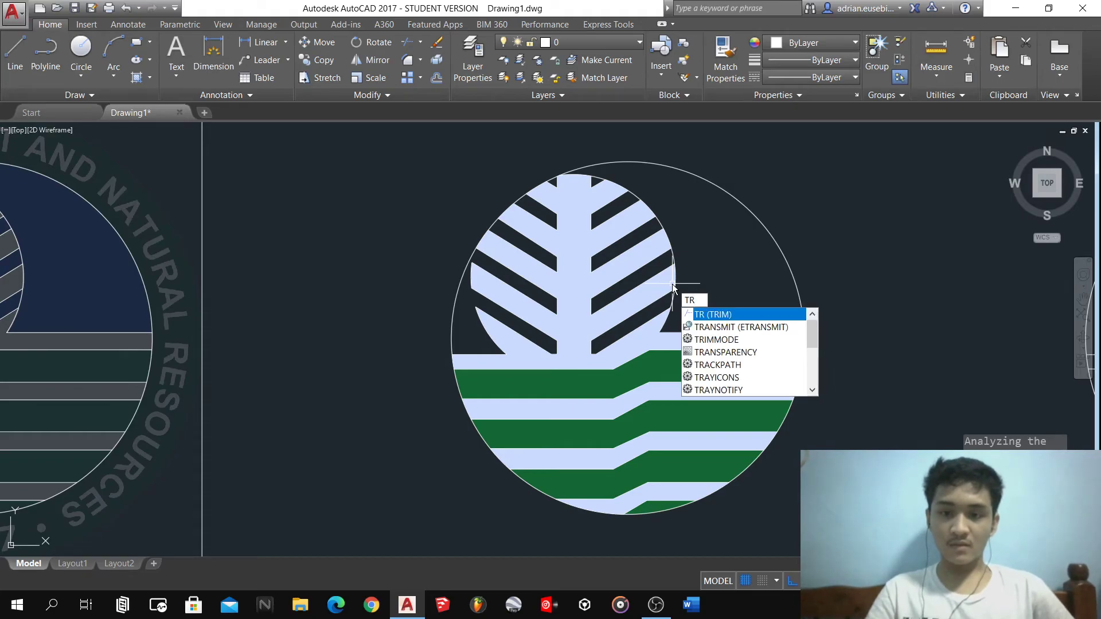
{"action": "key", "text": "Return"}
{"action": "key", "text": "Return"}
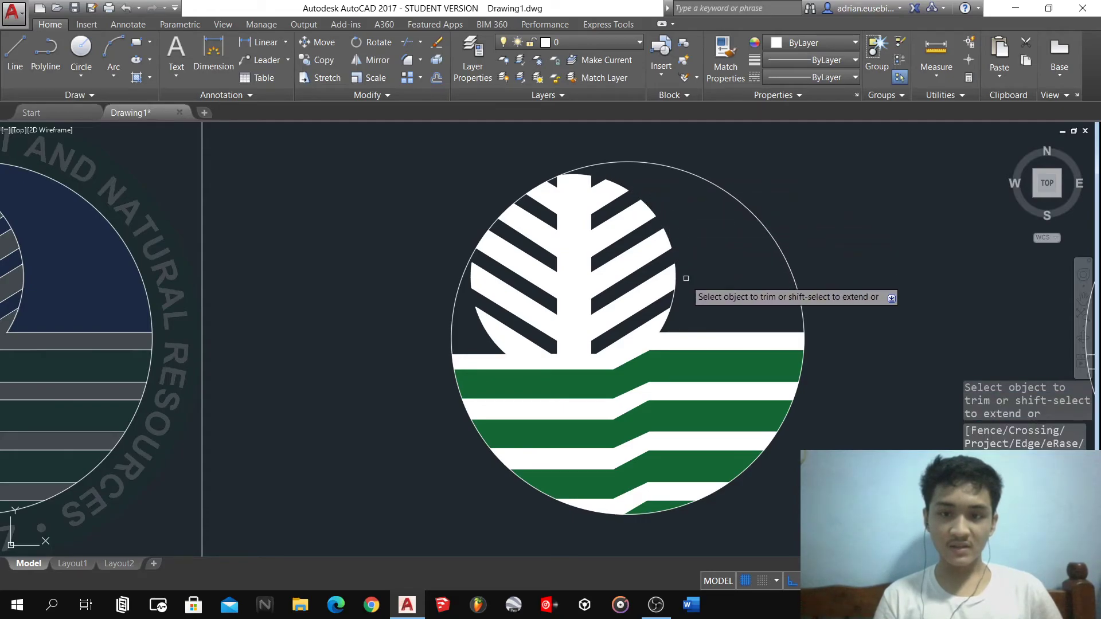
{"action": "scroll", "coordinate": [636, 310], "scroll_direction": "down", "scroll_amount": 5}
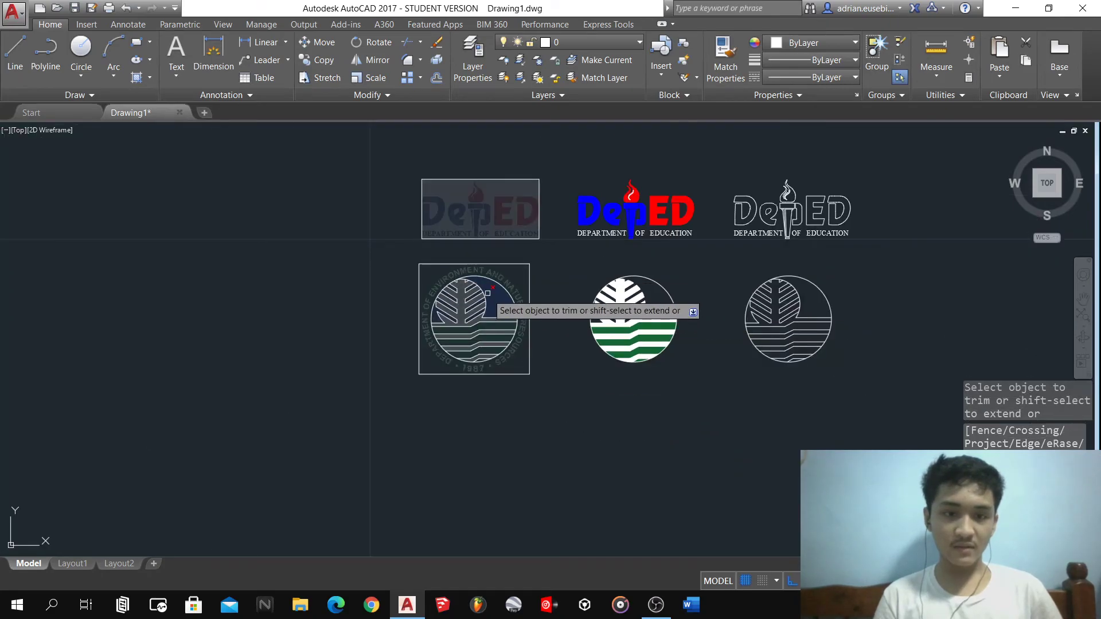
{"action": "scroll", "coordinate": [479, 297], "scroll_direction": "up", "scroll_amount": 6}
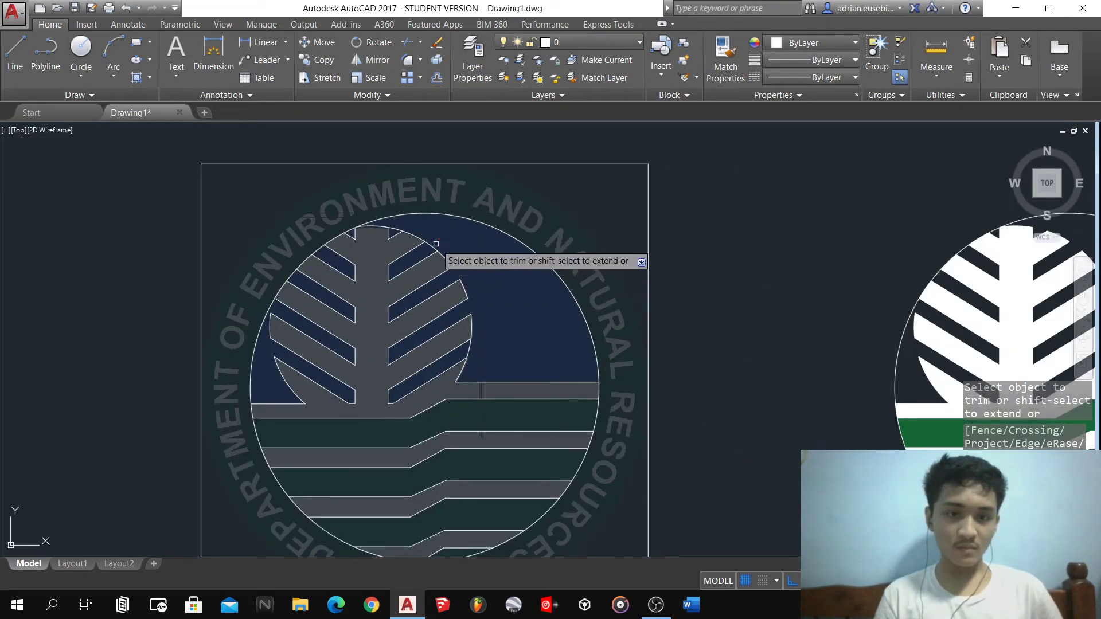
{"action": "left_click", "coordinate": [430, 238]}
{"action": "left_click", "coordinate": [427, 241]}
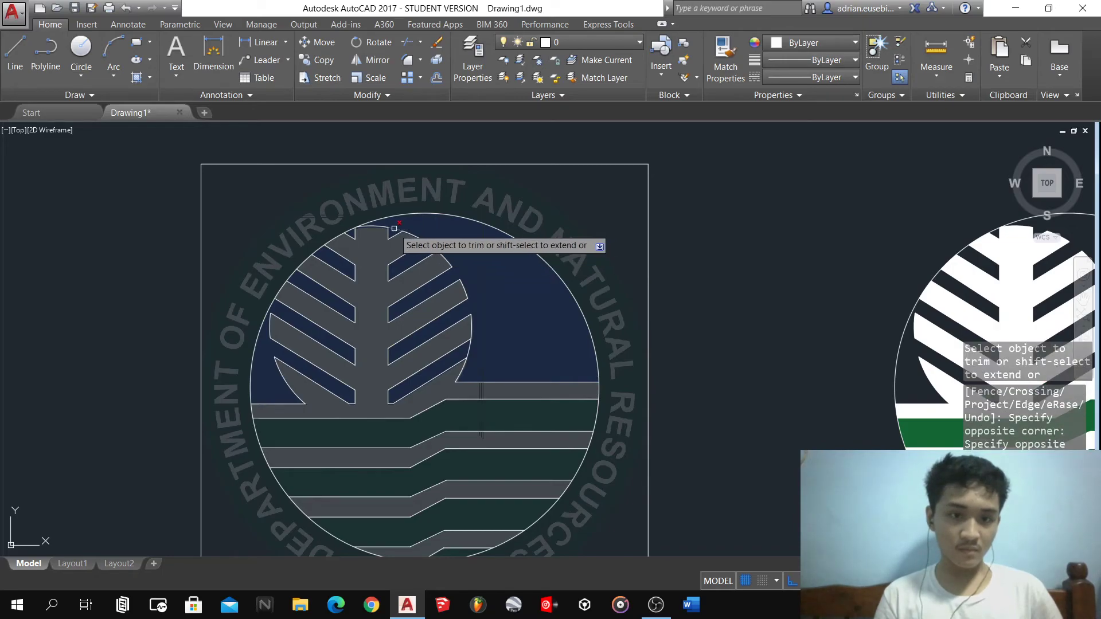
- Trim the circle arcs and leftover line ends beside the right seal's leaf strokes
{"action": "scroll", "coordinate": [357, 234], "scroll_direction": "up", "scroll_amount": 4}
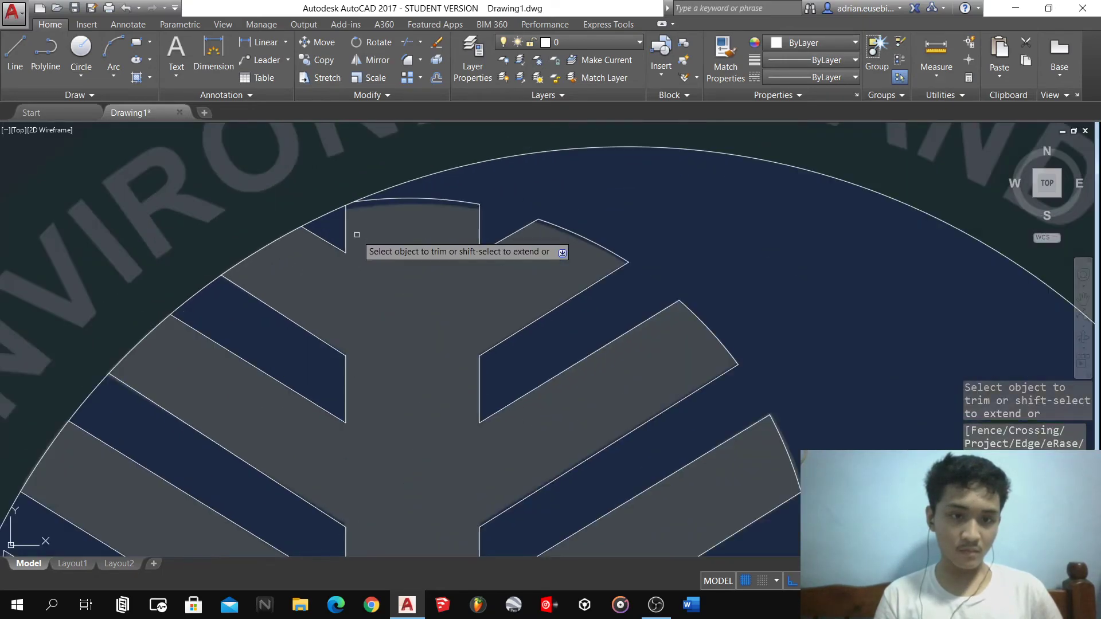
{"action": "scroll", "coordinate": [428, 241], "scroll_direction": "down", "scroll_amount": 2}
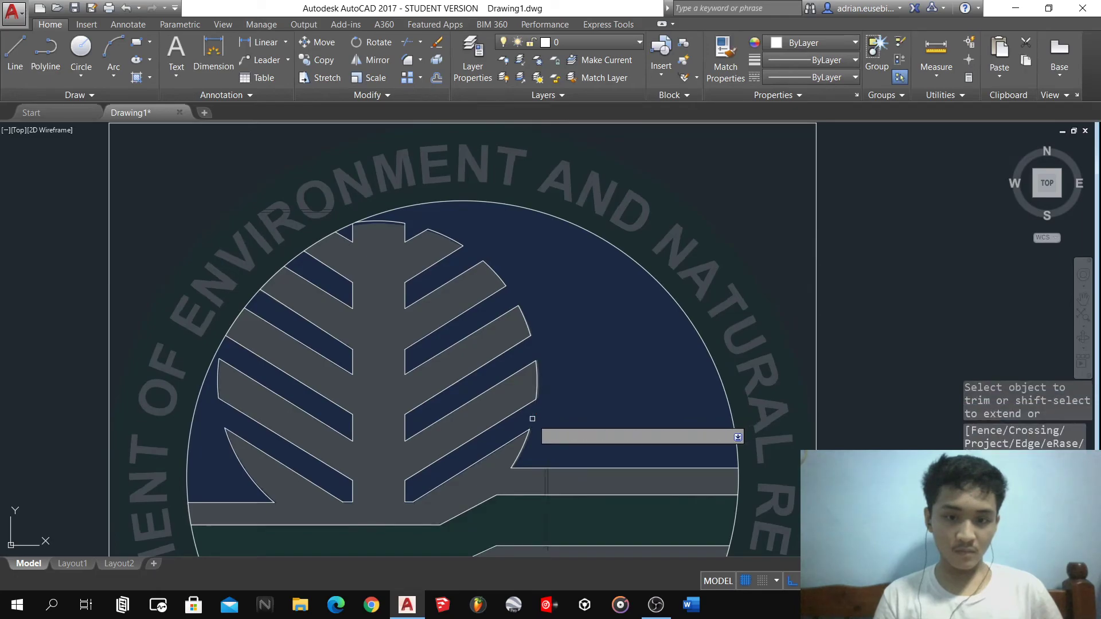
{"action": "scroll", "coordinate": [533, 419], "scroll_direction": "down", "scroll_amount": 8}
{"action": "scroll", "coordinate": [833, 443], "scroll_direction": "up", "scroll_amount": 8}
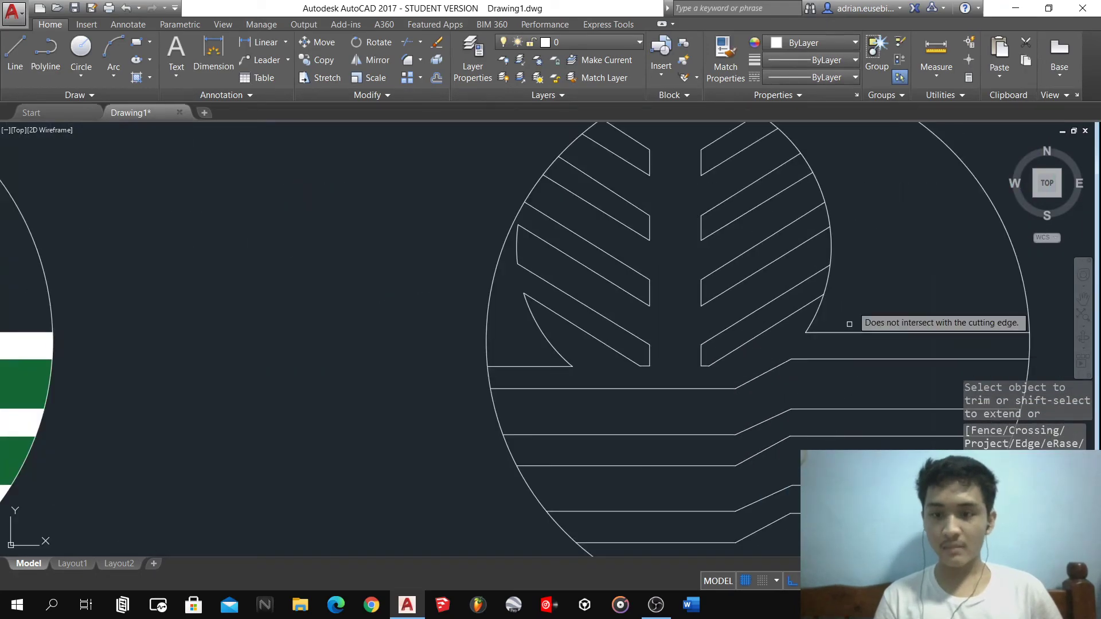
{"action": "left_click", "coordinate": [830, 277]}
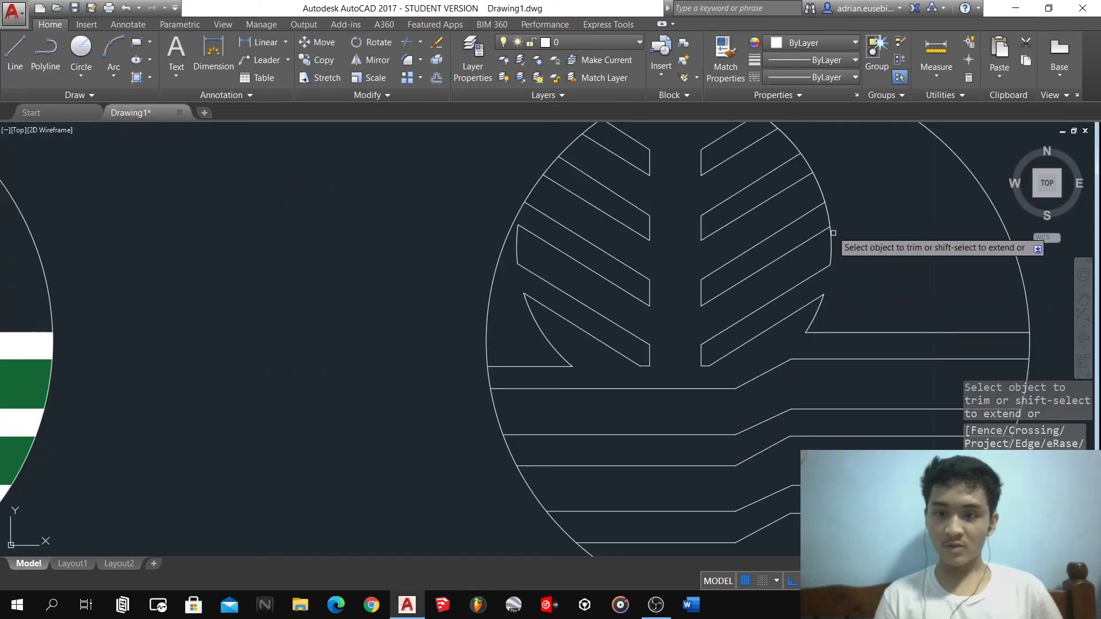
{"action": "left_click", "coordinate": [827, 214]}
{"action": "left_click", "coordinate": [813, 169]}
{"action": "left_click", "coordinate": [811, 171]}
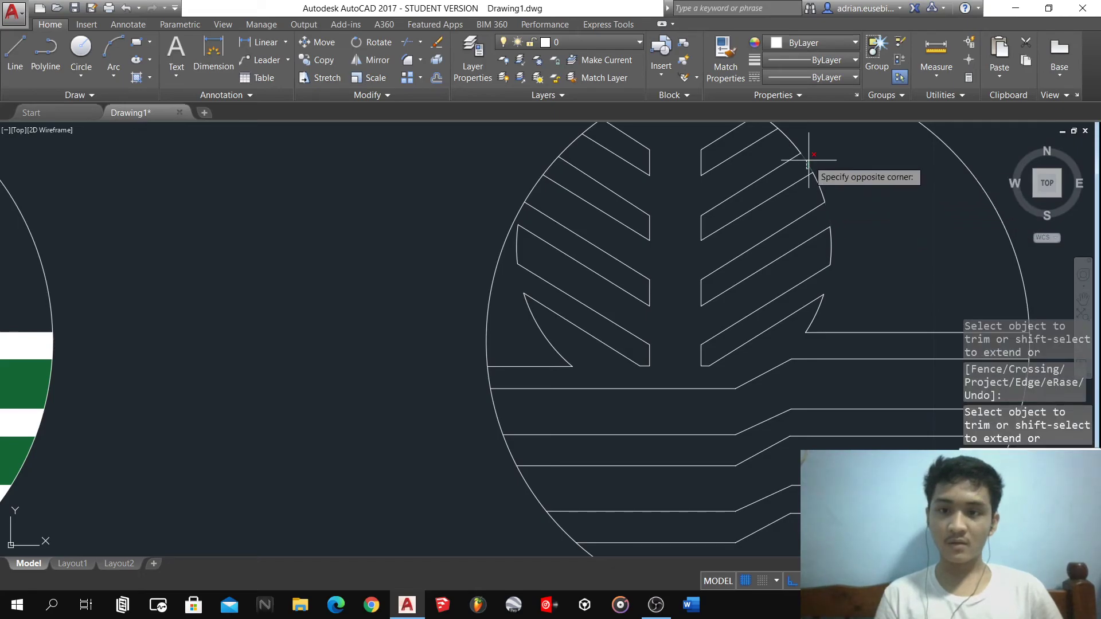
{"action": "scroll", "coordinate": [803, 165], "scroll_direction": "down", "scroll_amount": 2}
{"action": "left_click", "coordinate": [795, 159]}
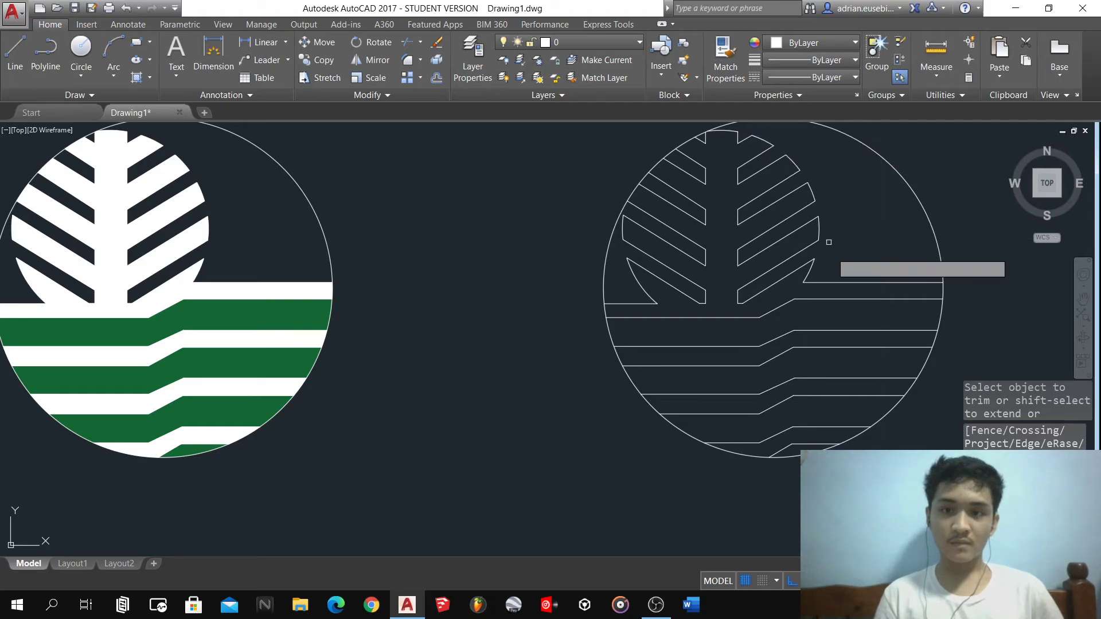
{"action": "scroll", "coordinate": [831, 255], "scroll_direction": "down", "scroll_amount": 4}
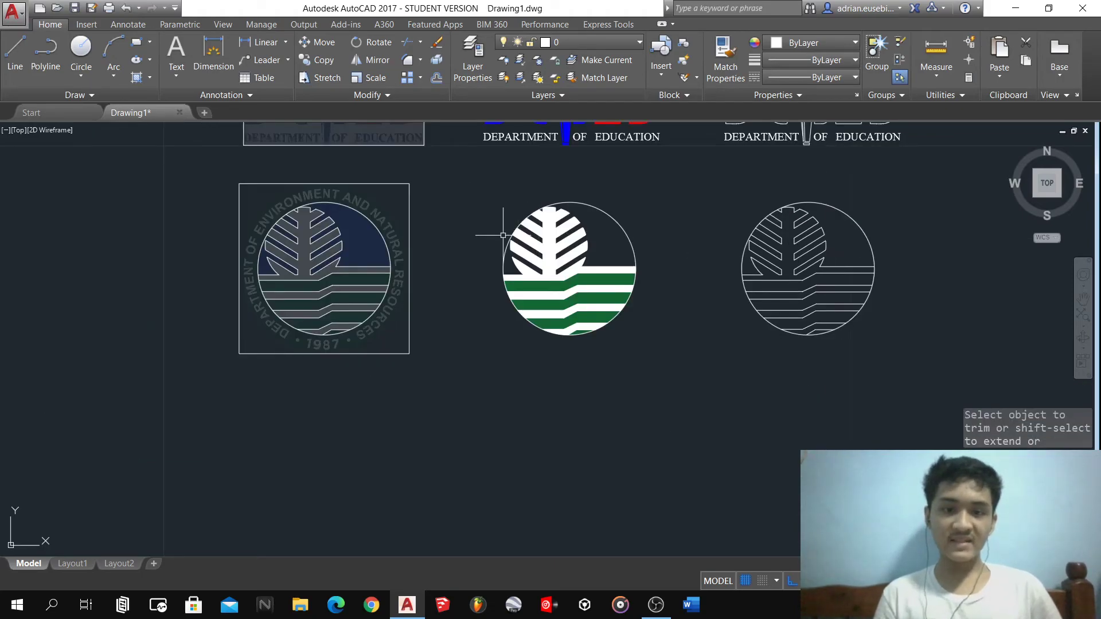
{"action": "scroll", "coordinate": [503, 235], "scroll_direction": "up", "scroll_amount": 2}
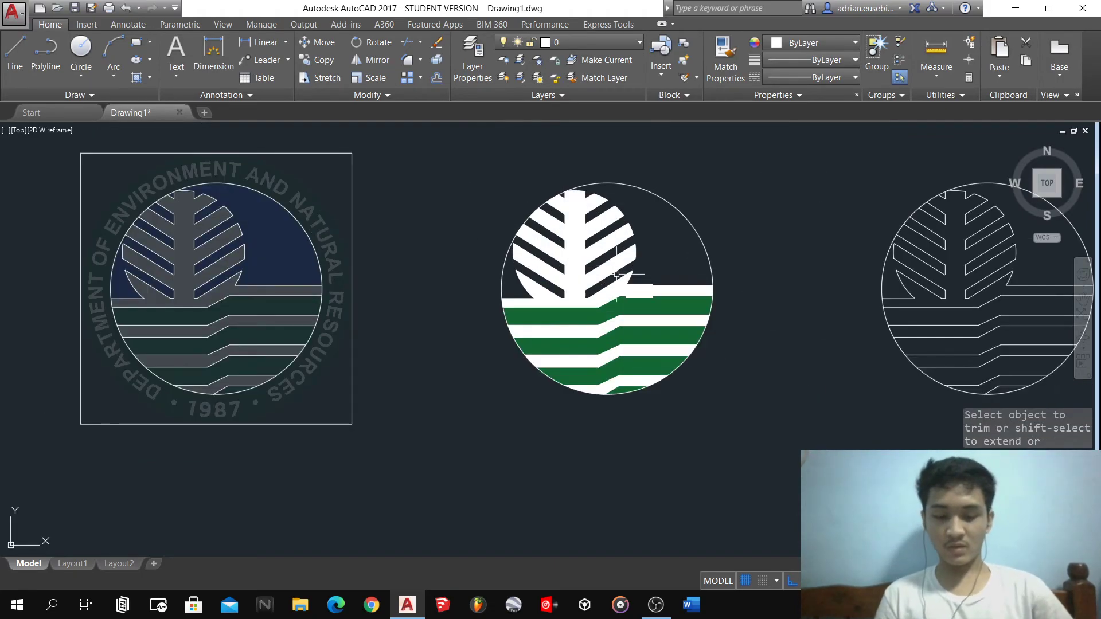
- Fill the sky around the middle seal's tree with a solid blue hatch
{"action": "key", "text": "Escape"}
{"action": "type", "text": "h"}
{"action": "key", "text": "Return"}
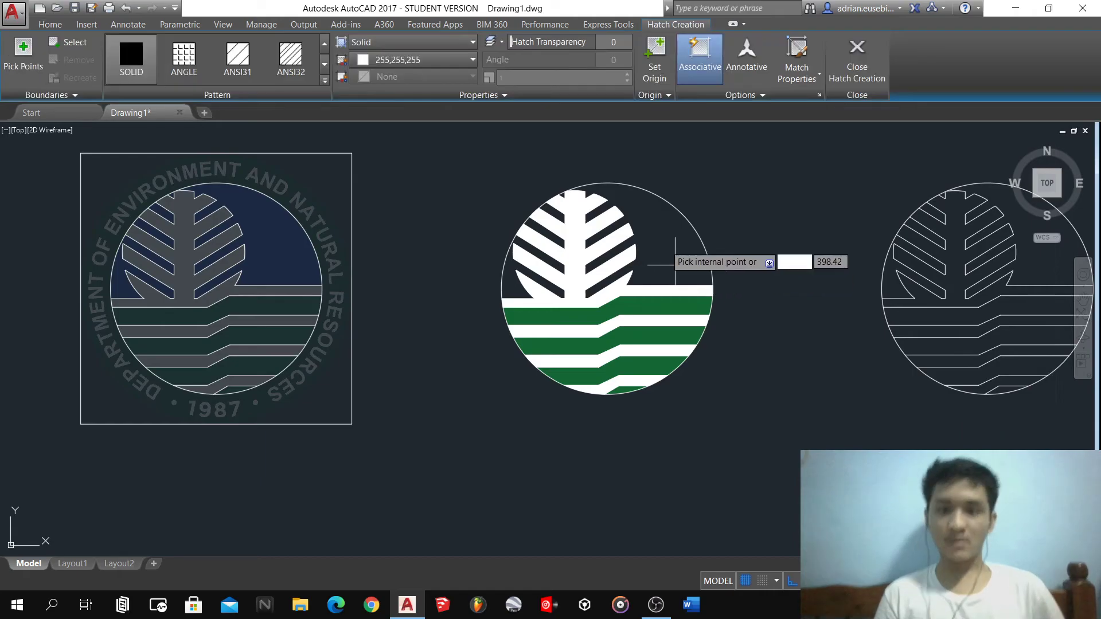
{"action": "left_click", "coordinate": [423, 60]}
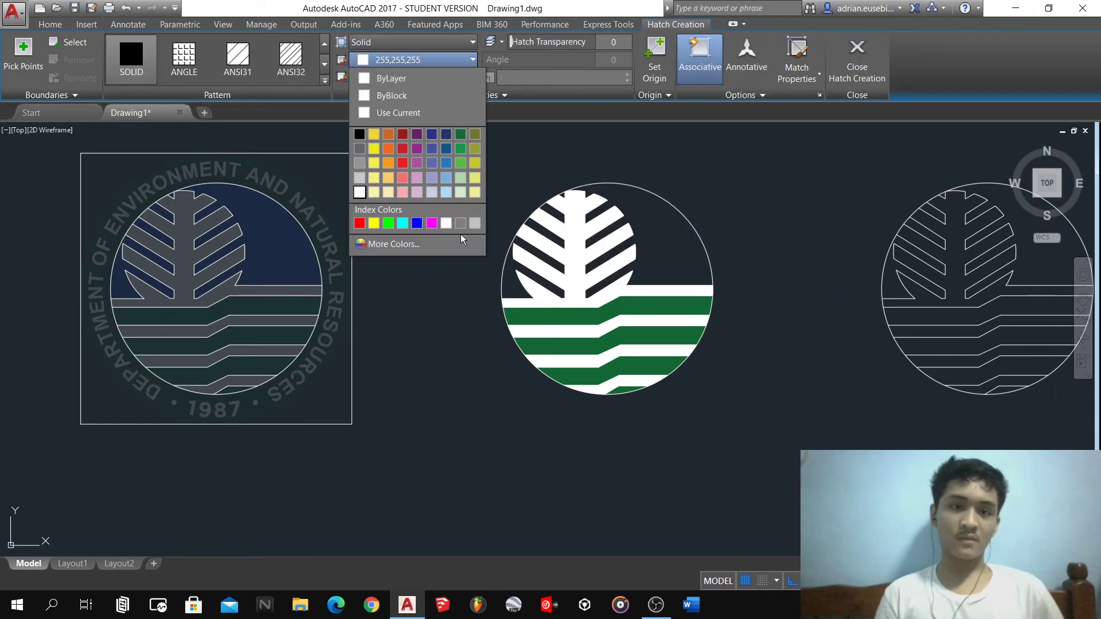
{"action": "left_click", "coordinate": [417, 224]}
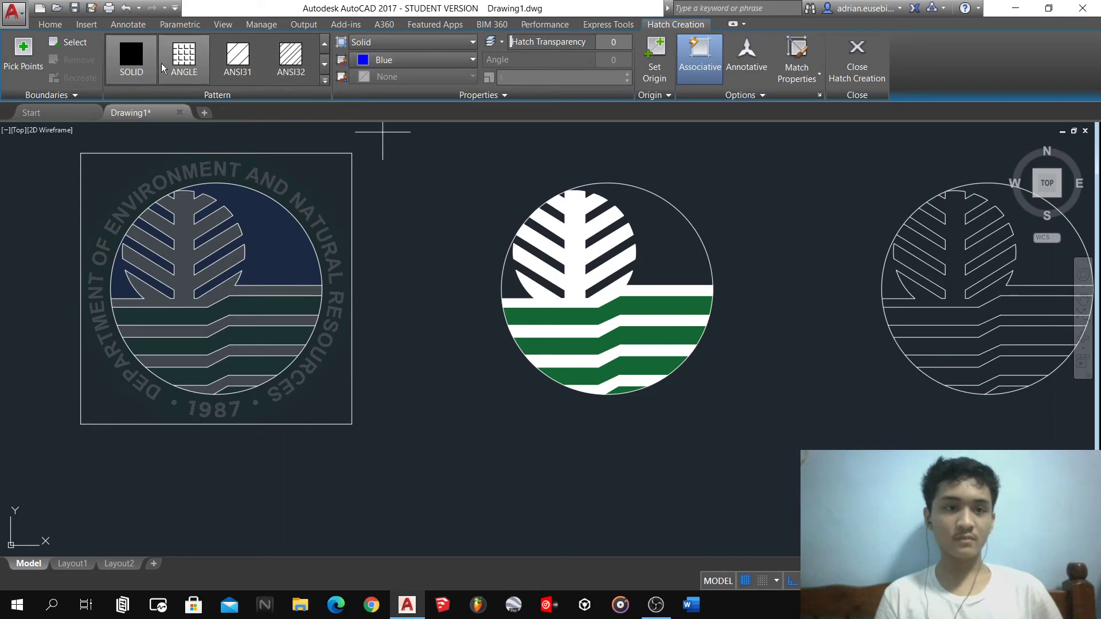
{"action": "left_click", "coordinate": [683, 252]}
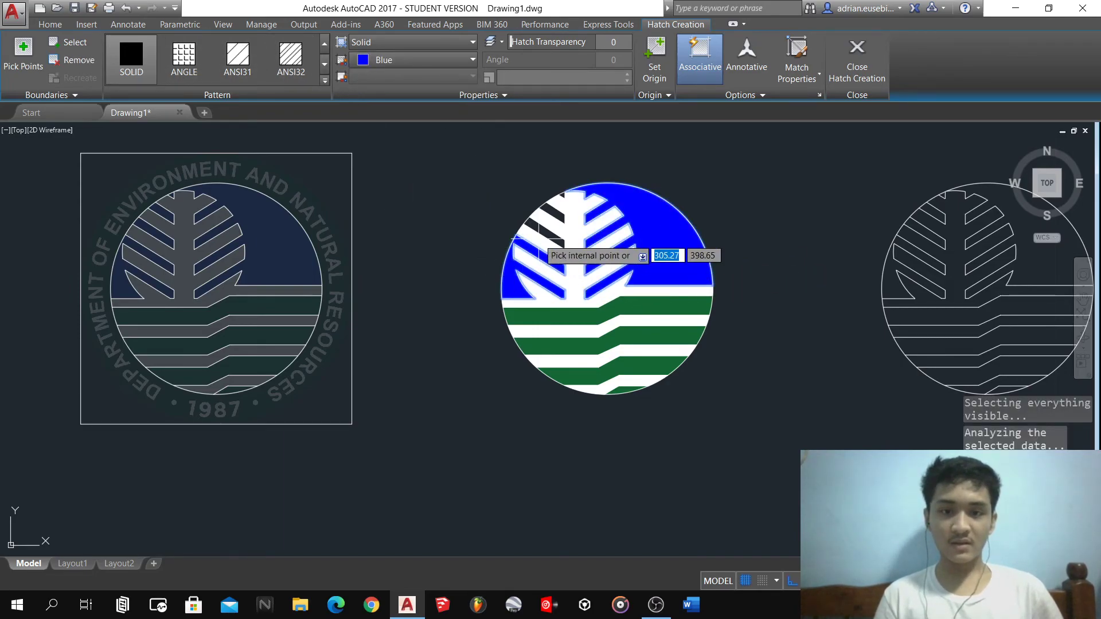
{"action": "scroll", "coordinate": [541, 240], "scroll_direction": "up", "scroll_amount": 4}
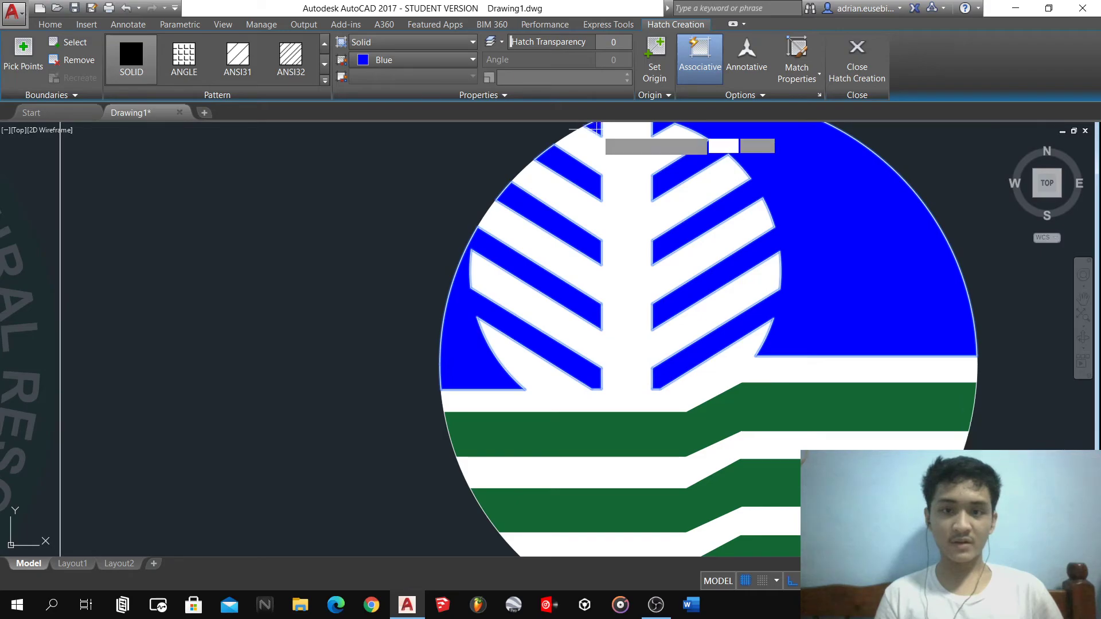
{"action": "scroll", "coordinate": [569, 246], "scroll_direction": "down", "scroll_amount": 2}
- Commit the blue fill, then delete the eight leftover objects in the stripe area
{"action": "key", "text": "Return"}
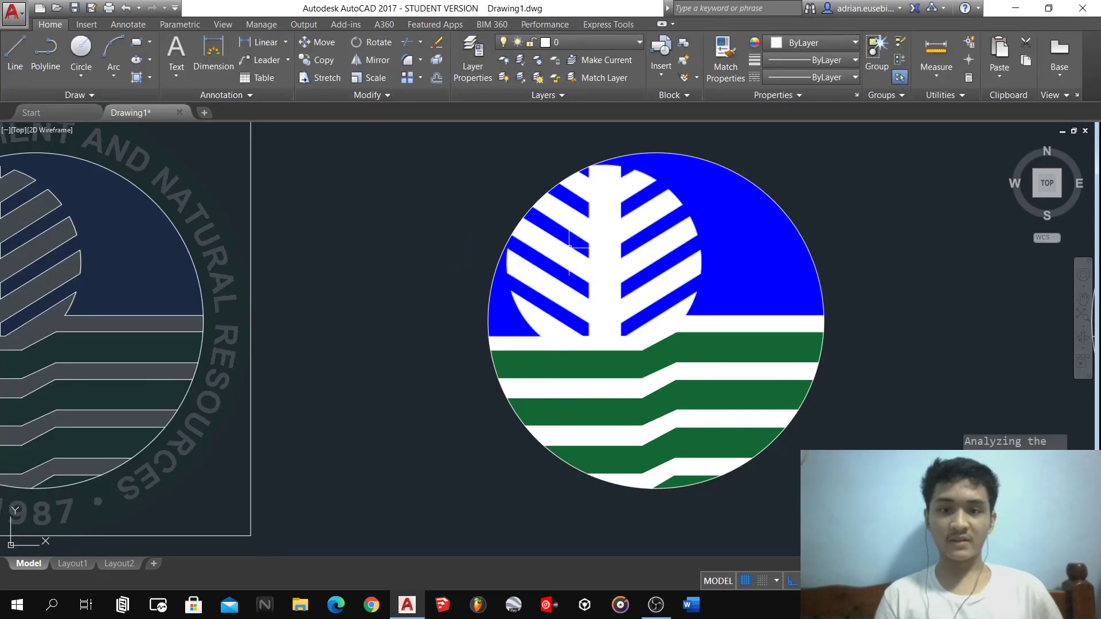
{"action": "scroll", "coordinate": [481, 356], "scroll_direction": "down", "scroll_amount": 4}
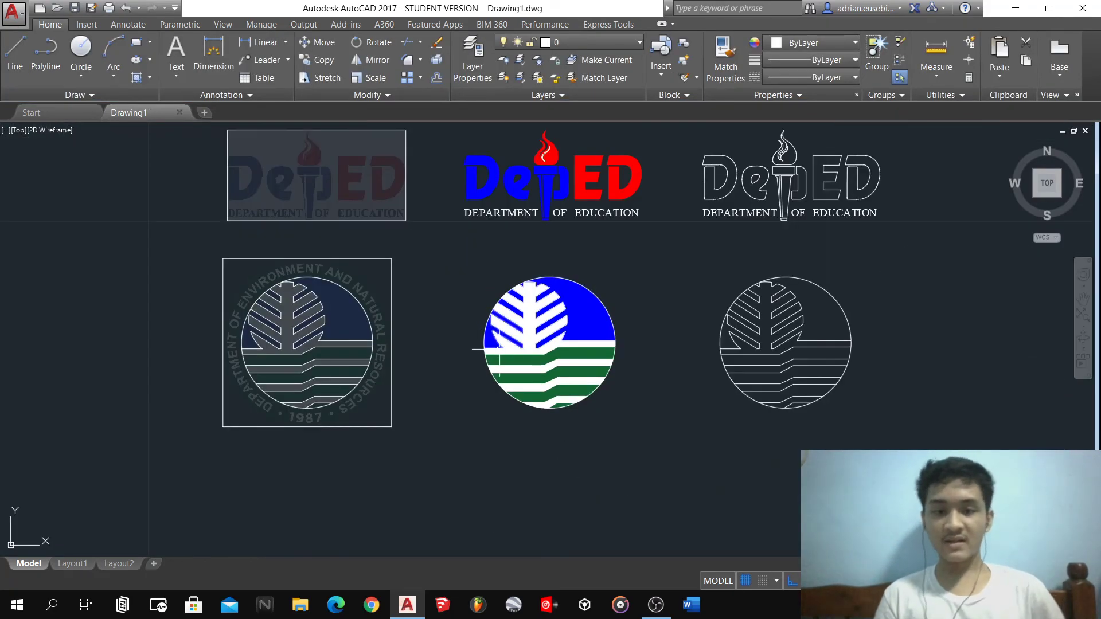
{"action": "left_click", "coordinate": [462, 331]}
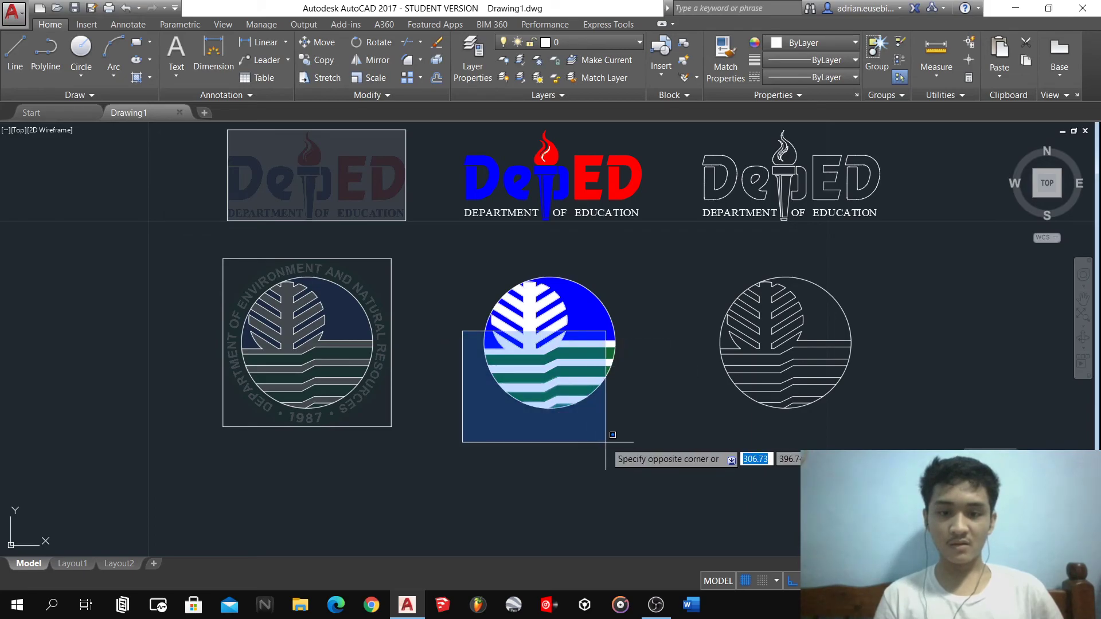
{"action": "left_click", "coordinate": [624, 442]}
{"action": "scroll", "coordinate": [579, 395], "scroll_direction": "up", "scroll_amount": 4}
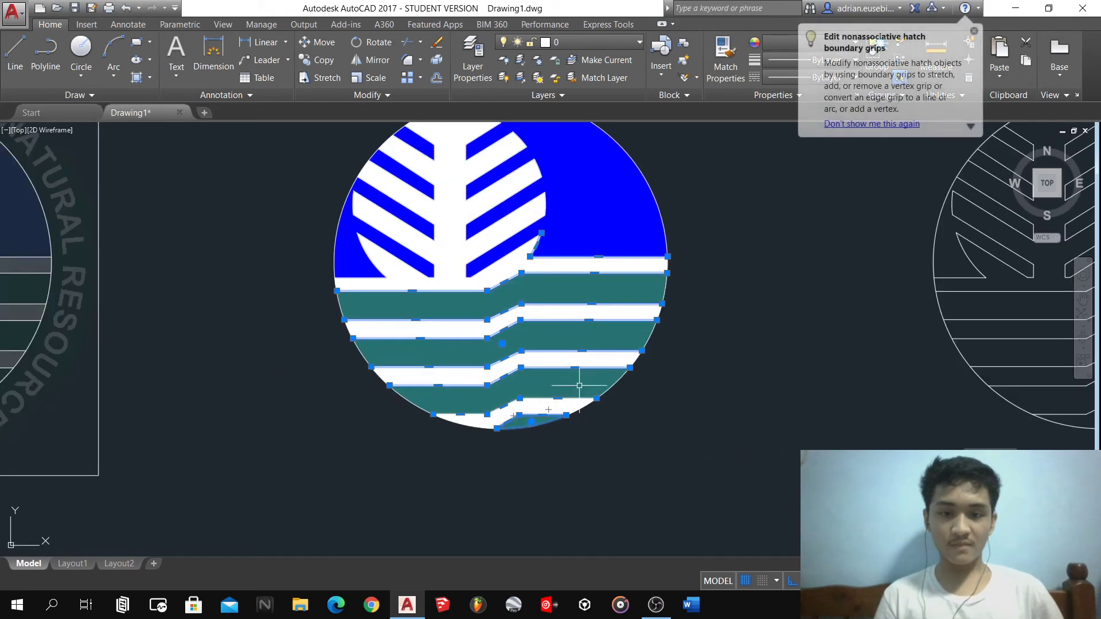
{"action": "scroll", "coordinate": [574, 415], "scroll_direction": "down", "scroll_amount": 4}
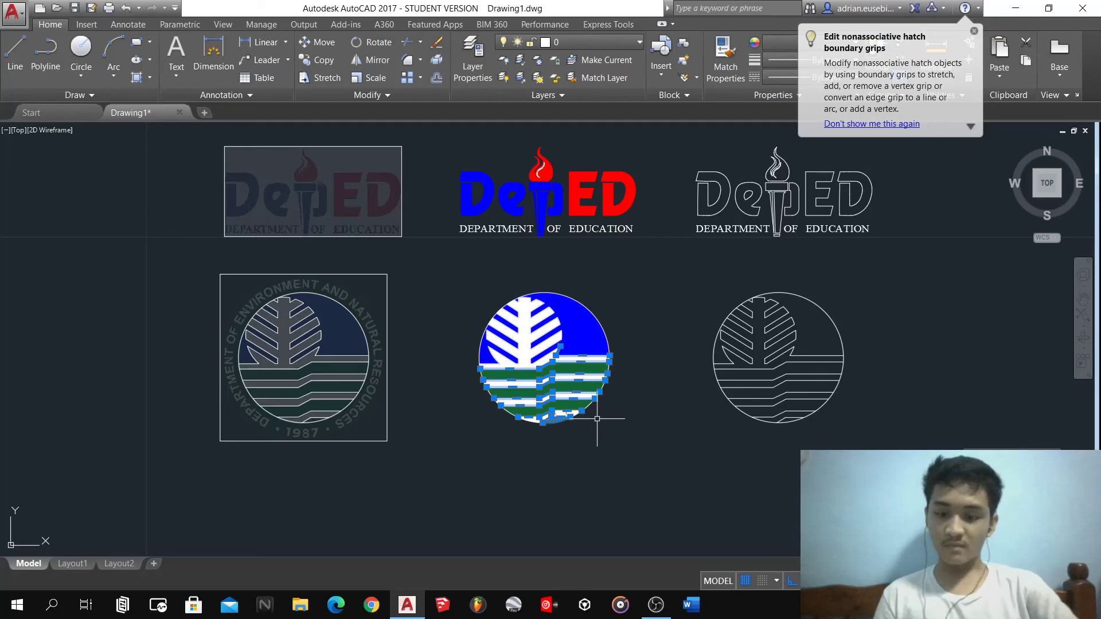
{"action": "scroll", "coordinate": [554, 409], "scroll_direction": "up", "scroll_amount": 4}
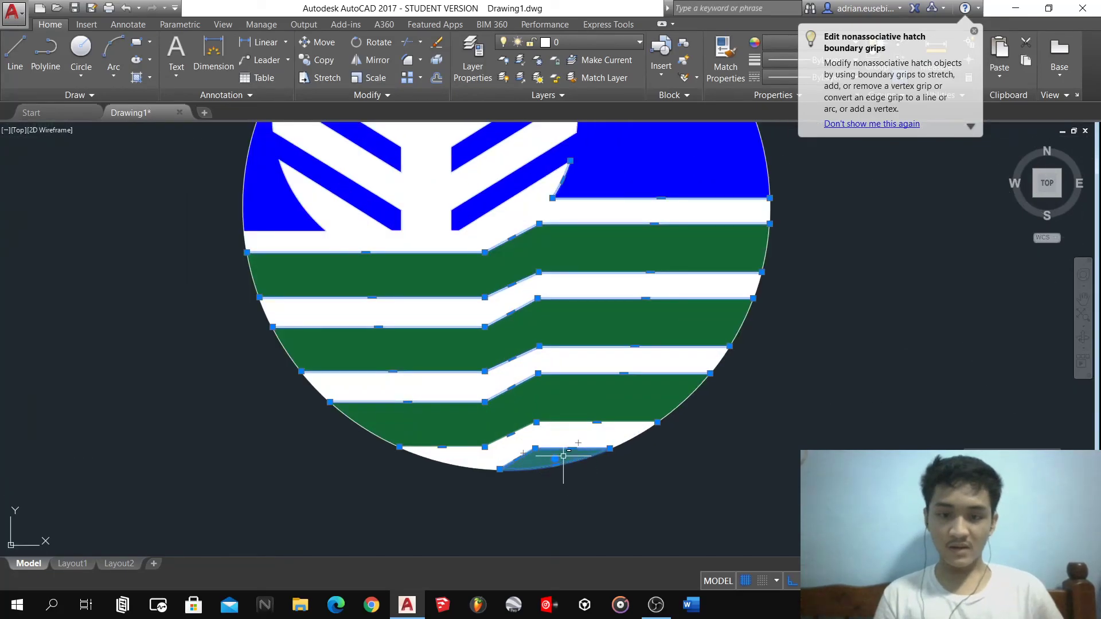
{"action": "key", "text": "Delete"}
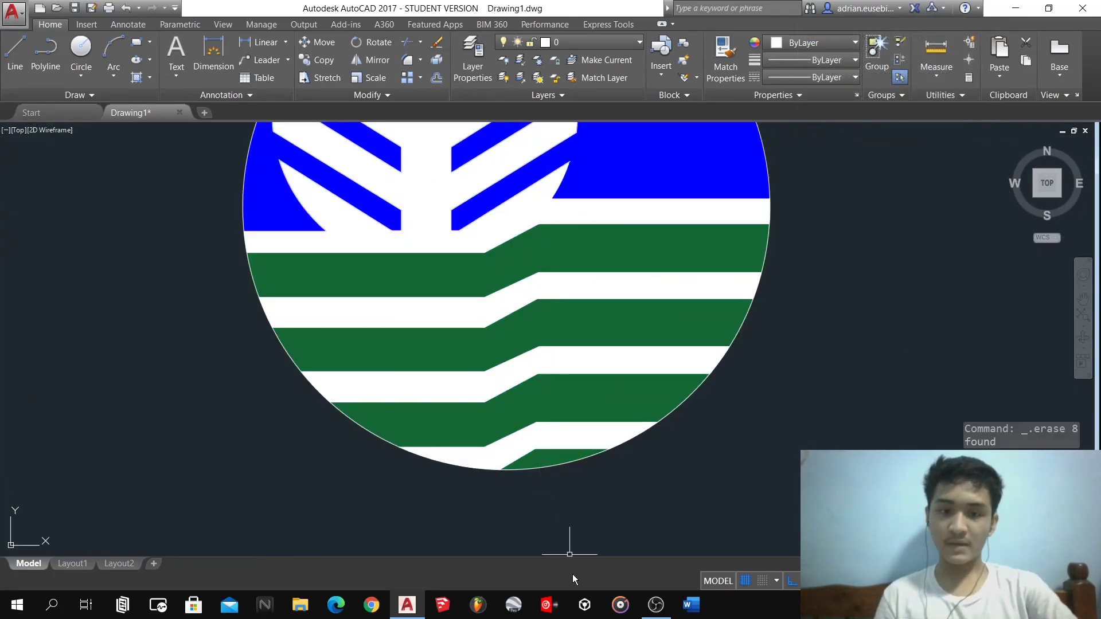
- Select the tree area and bottom fill to inspect their hatches
{"action": "scroll", "coordinate": [505, 447], "scroll_direction": "down", "scroll_amount": 3}
{"action": "left_click", "coordinate": [386, 215]}
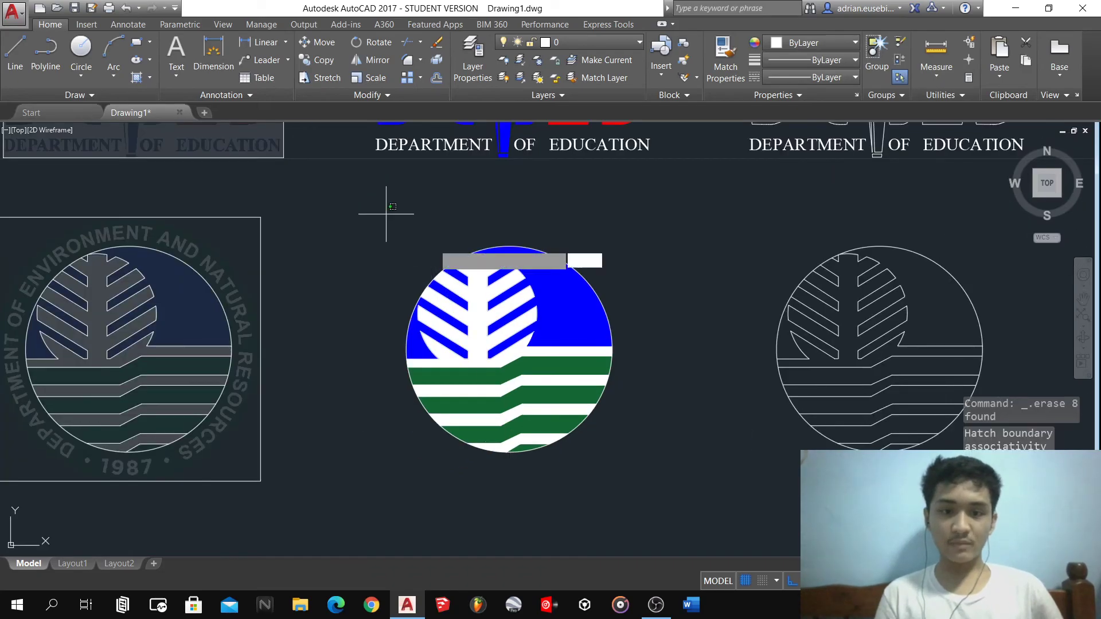
{"action": "left_click", "coordinate": [571, 373]}
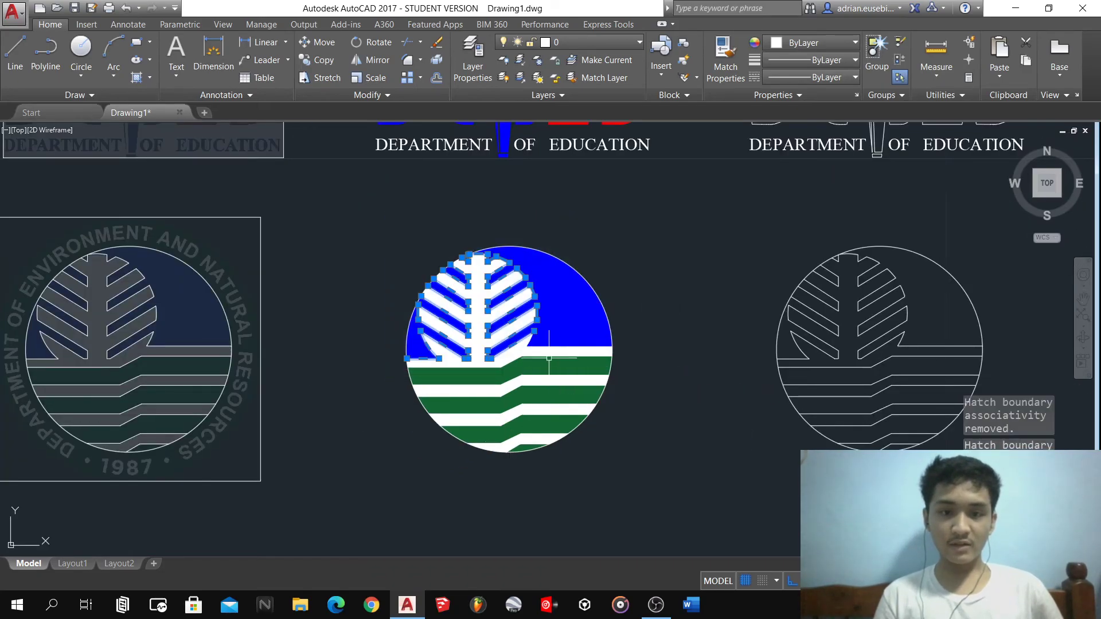
{"action": "key", "text": "Escape"}
{"action": "scroll", "coordinate": [456, 304], "scroll_direction": "up", "scroll_amount": 5}
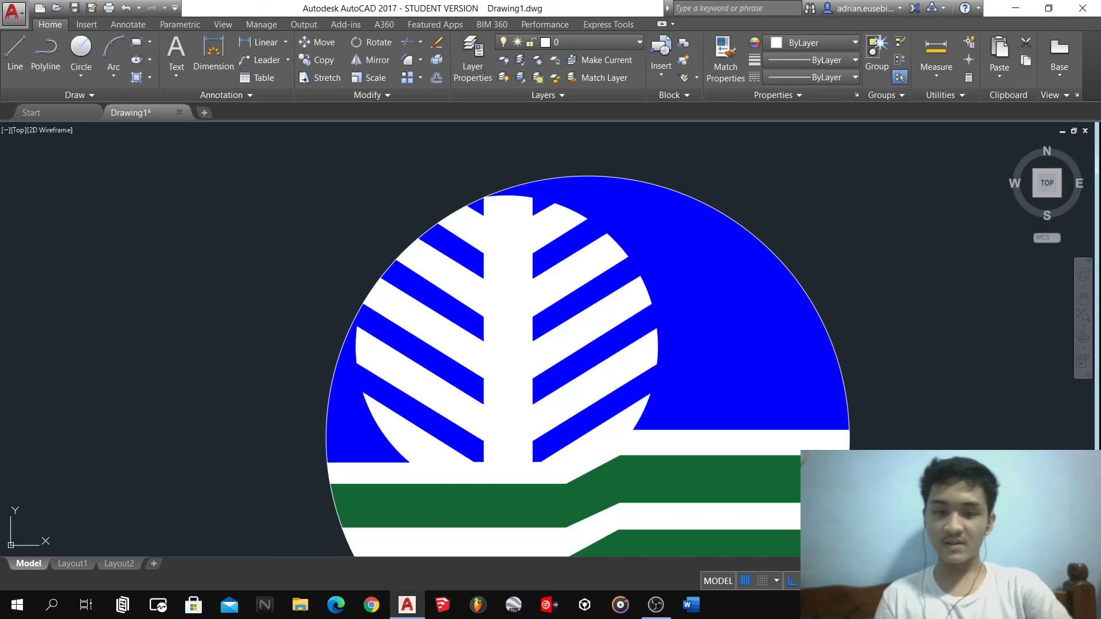
{"action": "scroll", "coordinate": [470, 351], "scroll_direction": "down", "scroll_amount": 5}
{"action": "left_click", "coordinate": [516, 252]}
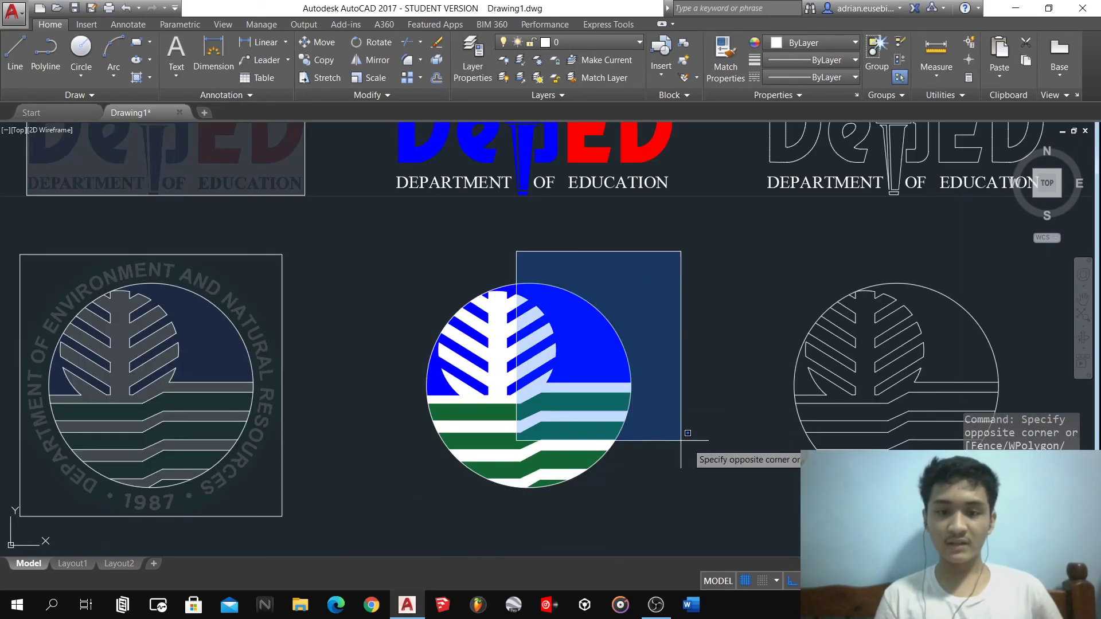
{"action": "left_click", "coordinate": [677, 482]}
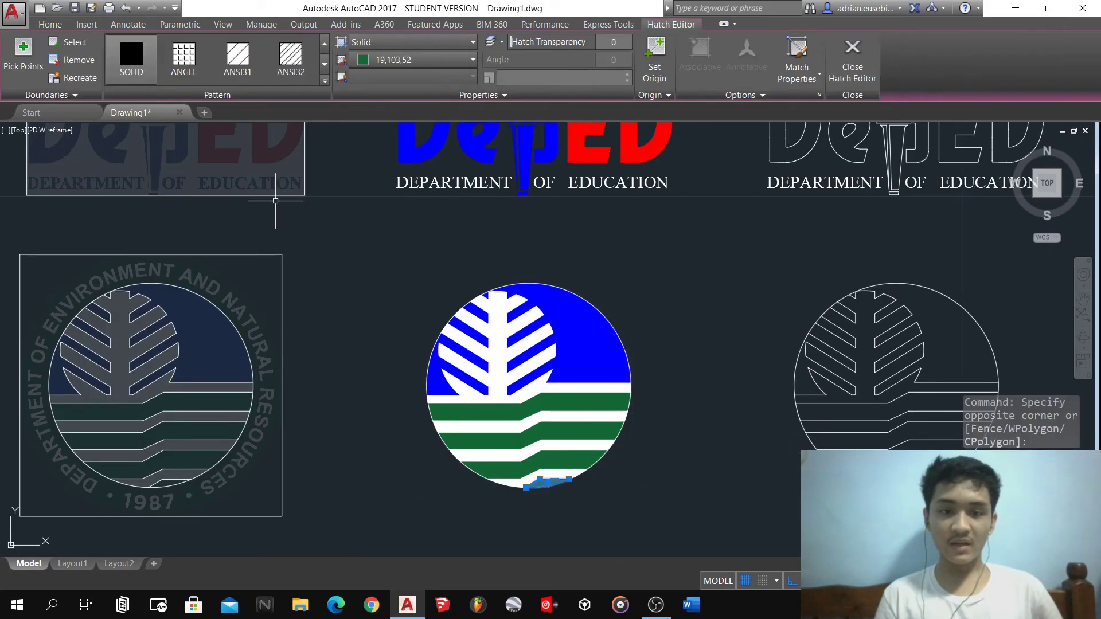
{"action": "key", "text": "Escape"}
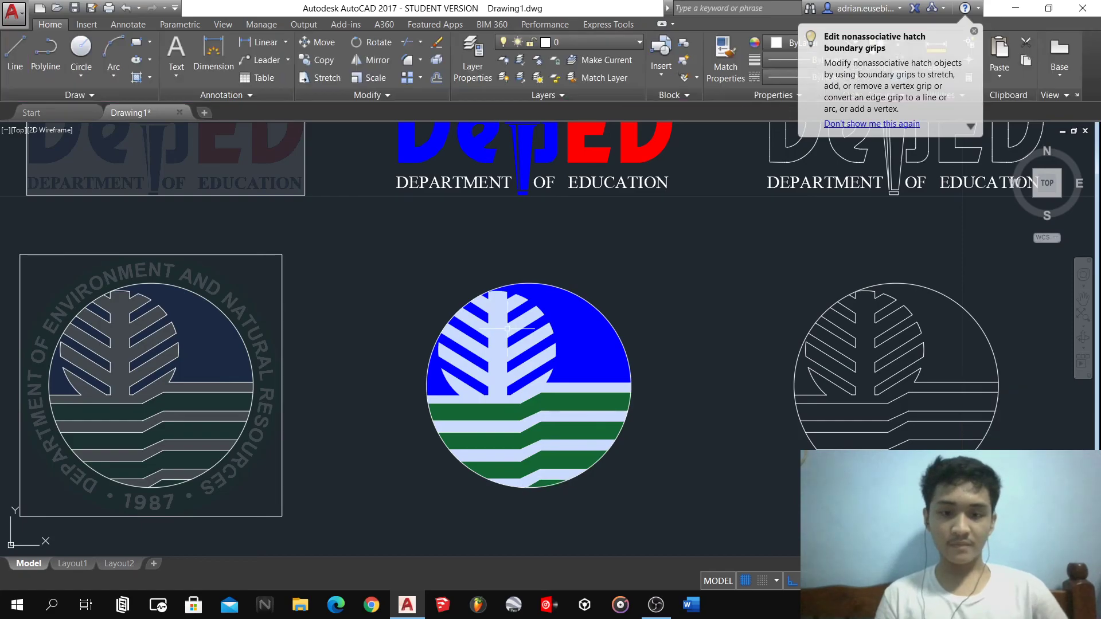
- Select and inspect the white tree fill
{"action": "left_click", "coordinate": [396, 337]}
{"action": "left_click", "coordinate": [411, 387]}
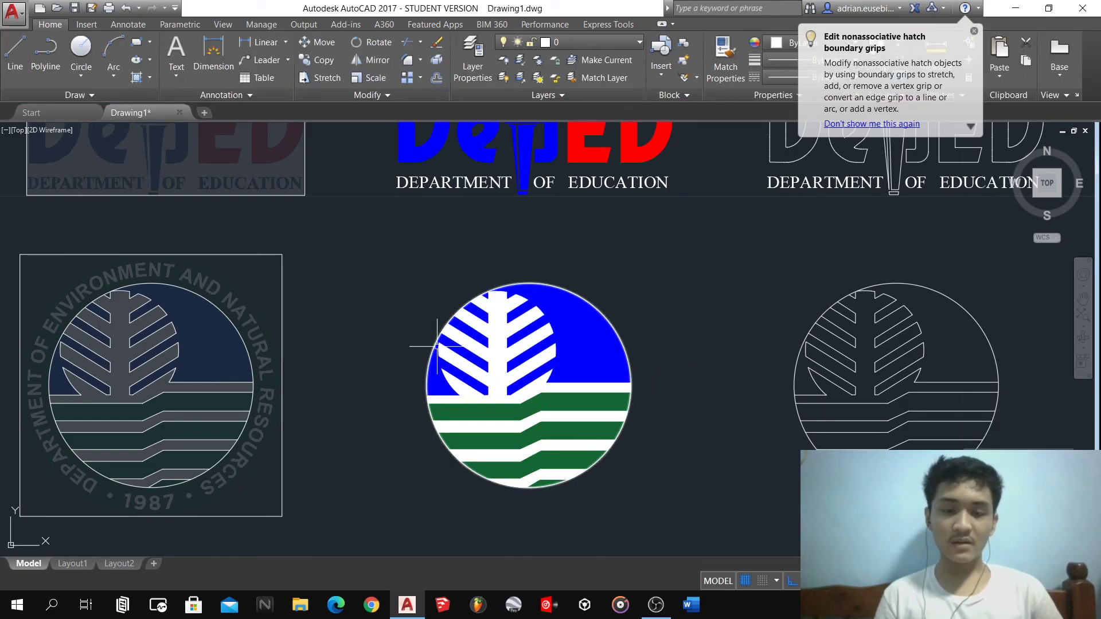
{"action": "scroll", "coordinate": [460, 398], "scroll_direction": "up", "scroll_amount": 5}
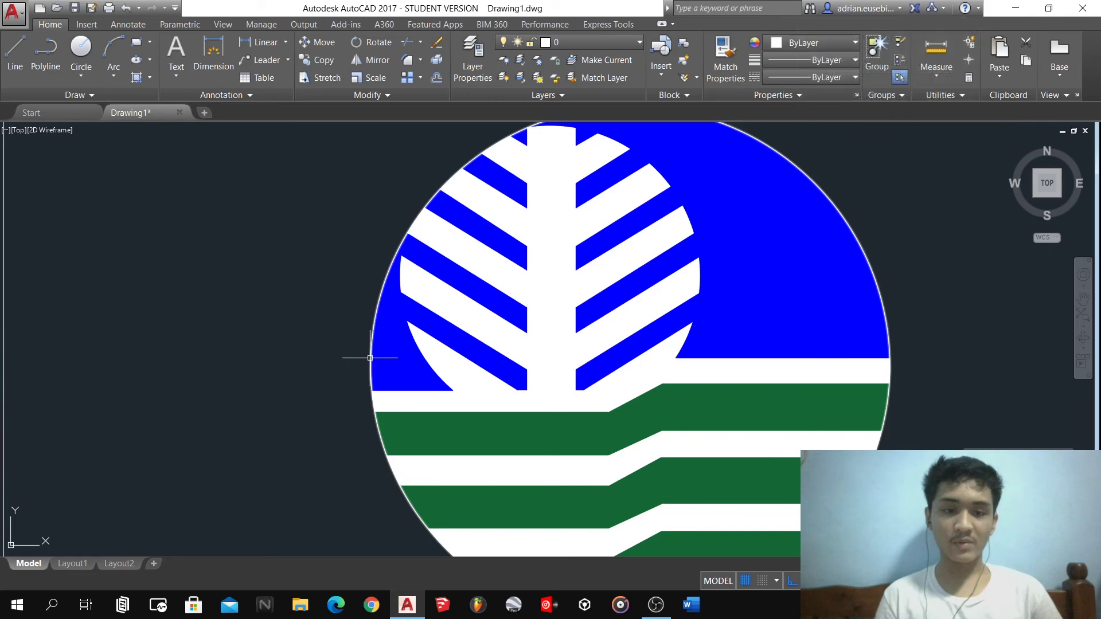
{"action": "scroll", "coordinate": [299, 362], "scroll_direction": "down", "scroll_amount": 3}
{"action": "key", "text": "Escape"}
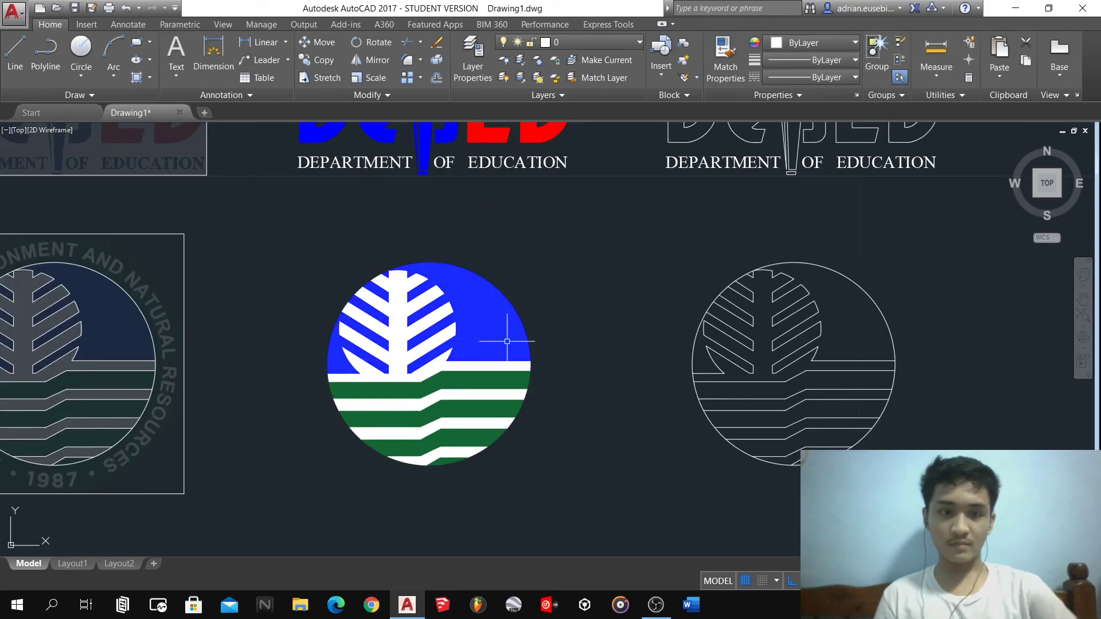
- Save Drawing1.dwg with the coloured seal shown beside the DepED logos
{"action": "scroll", "coordinate": [507, 341], "scroll_direction": "down", "scroll_amount": 3}
{"action": "scroll", "coordinate": [507, 341], "scroll_direction": "up", "scroll_amount": 2}
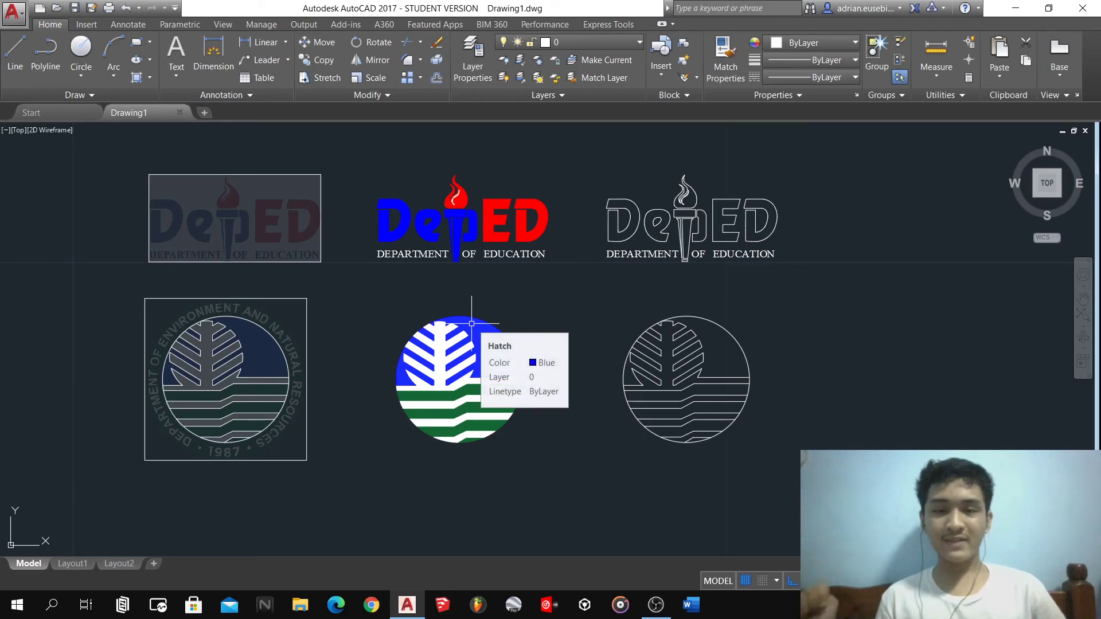
{"action": "left_click", "coordinate": [550, 311]}
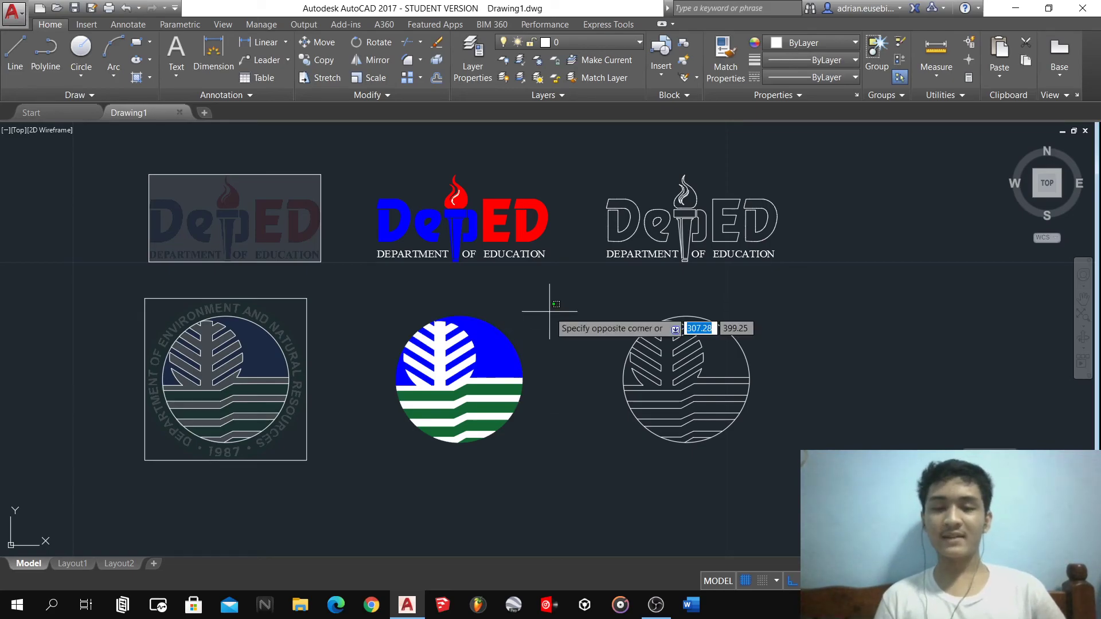
{"action": "left_click", "coordinate": [574, 283]}
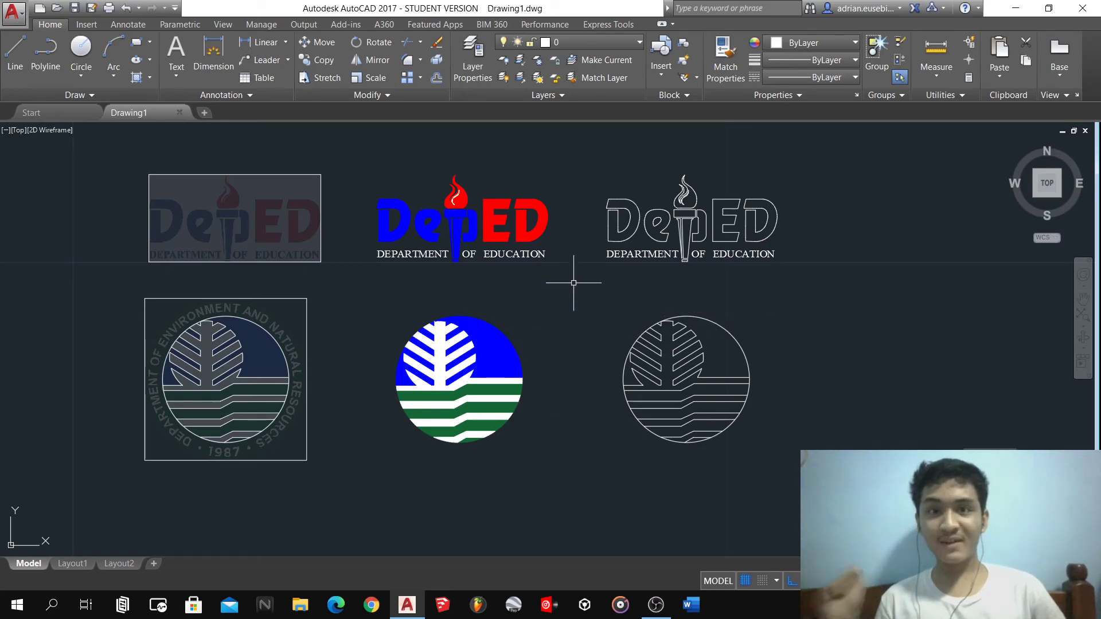